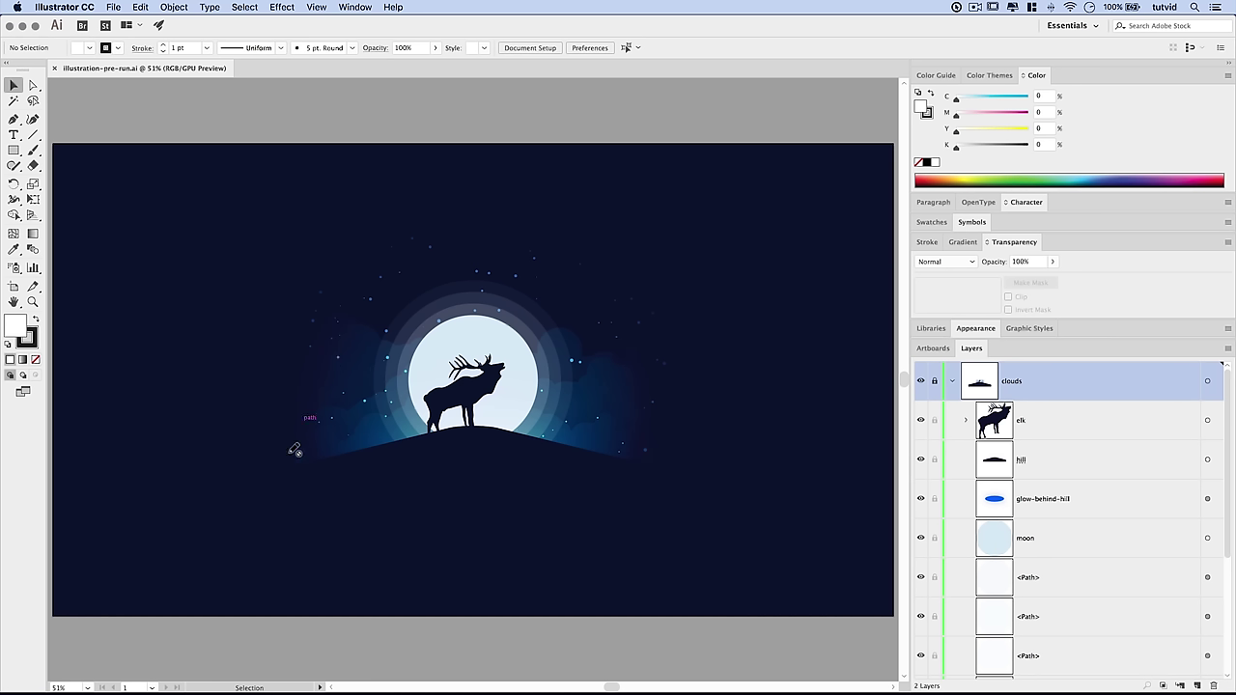
Collapse the clouds layer, view the wolf reference illustration in Google Chrome, and return to Illustrator
left_click(951, 383)
key("super+Tab")
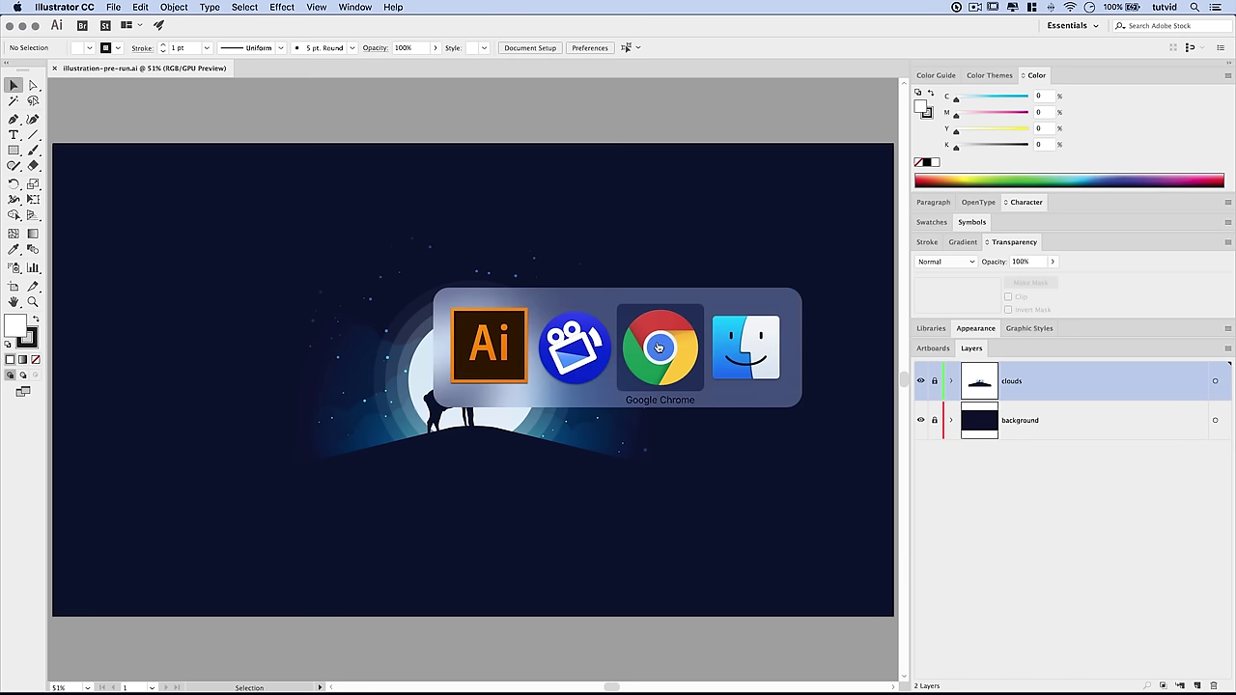
left_click(658, 348)
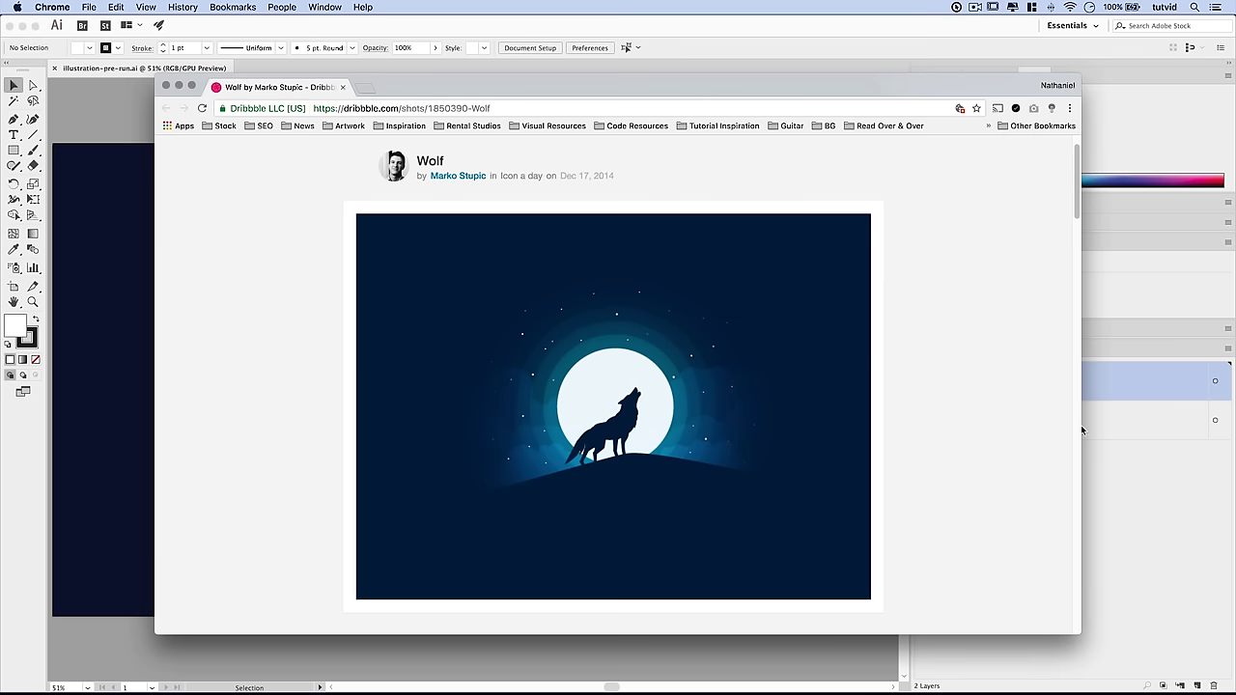
left_click(1146, 443)
key("super+Tab")
left_click(1106, 488)
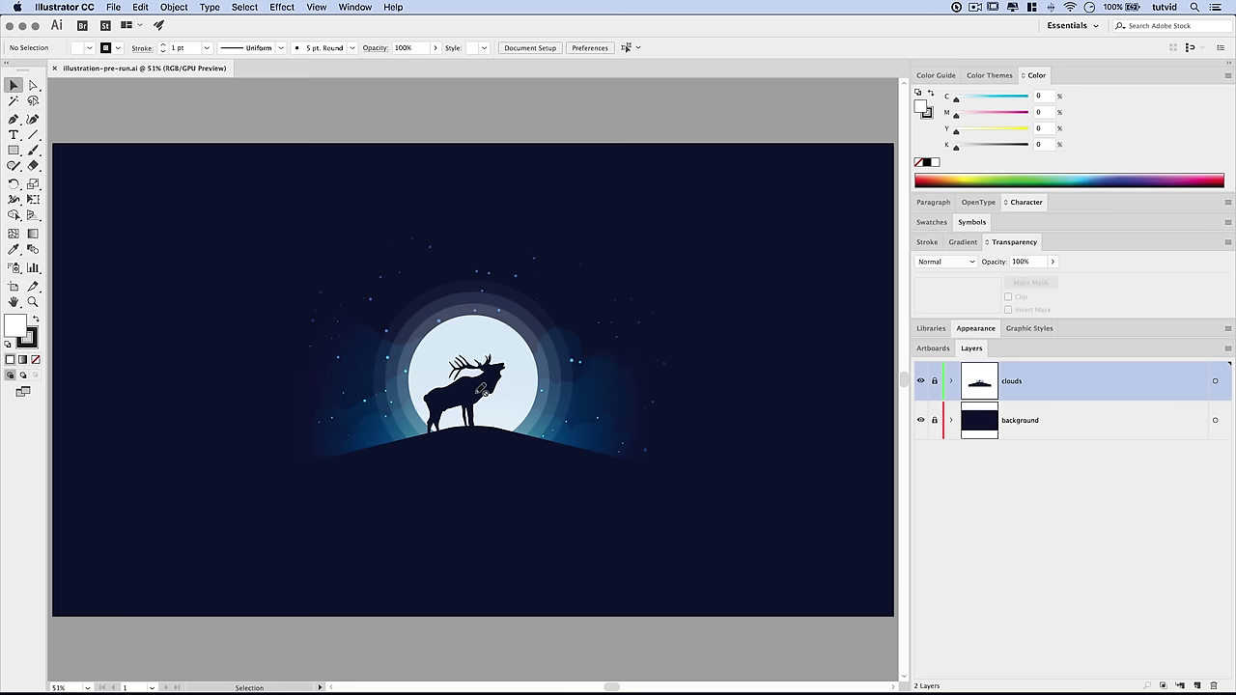
Create a new document 2560 pixels wide and 1440 pixels high
left_click(114, 8)
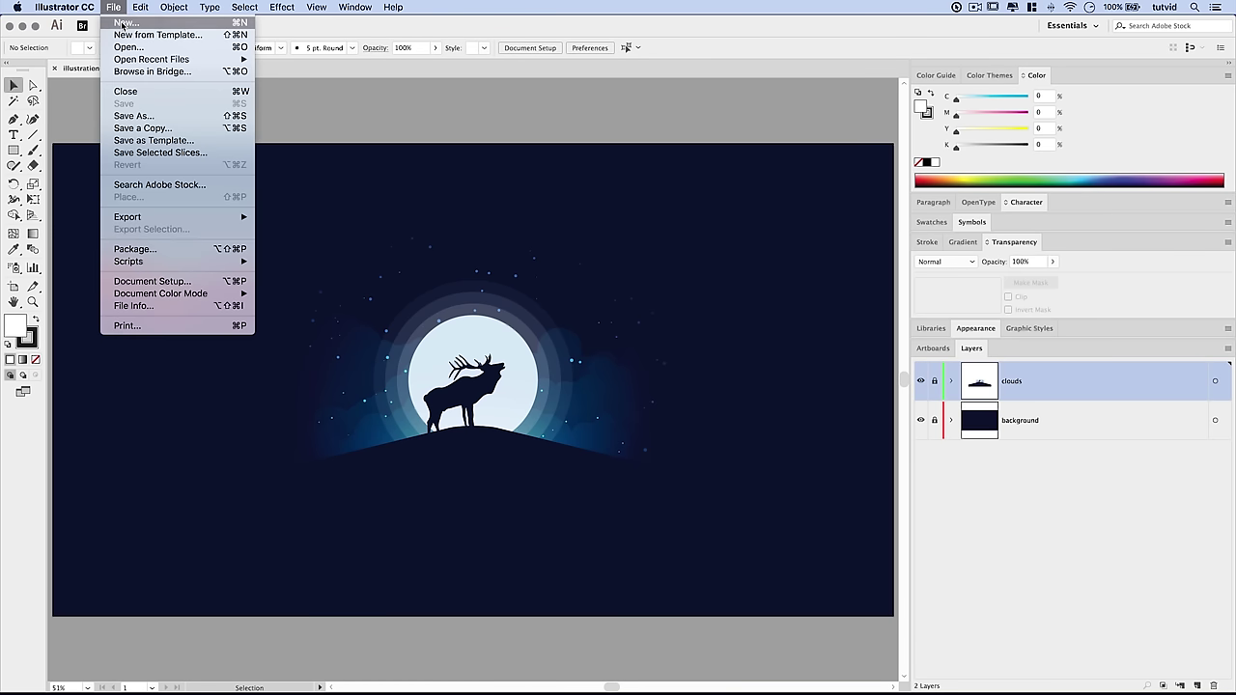
left_click(122, 22)
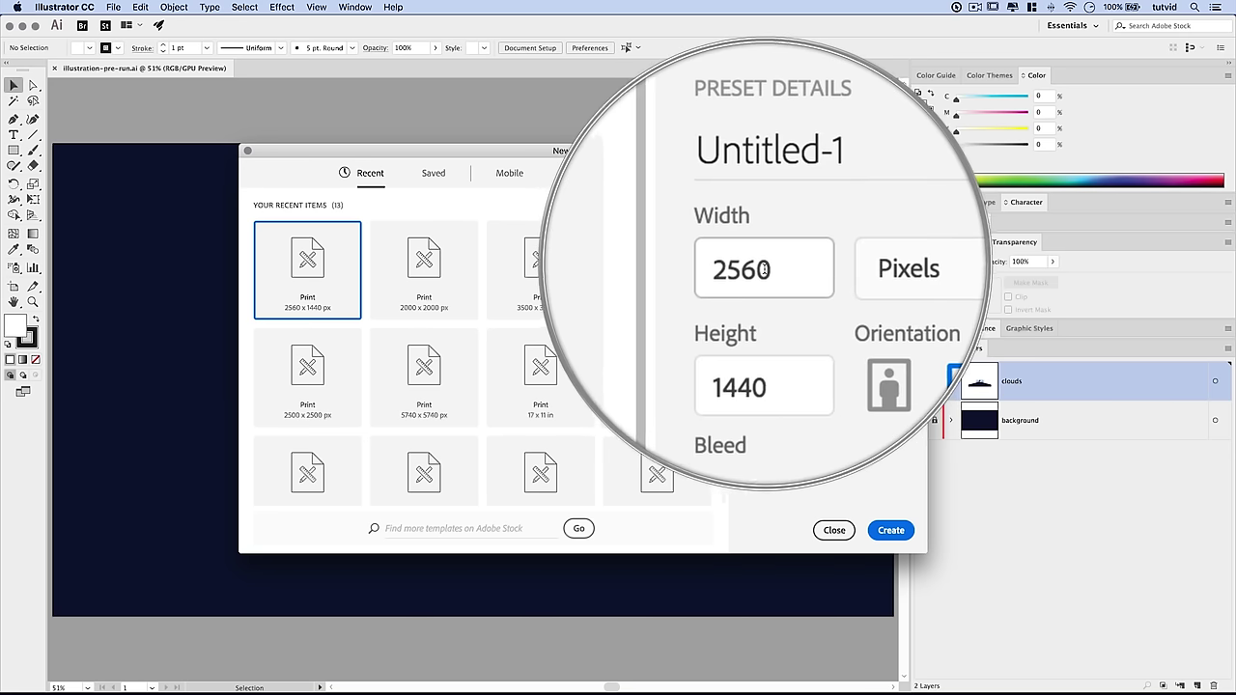
left_click(890, 530)
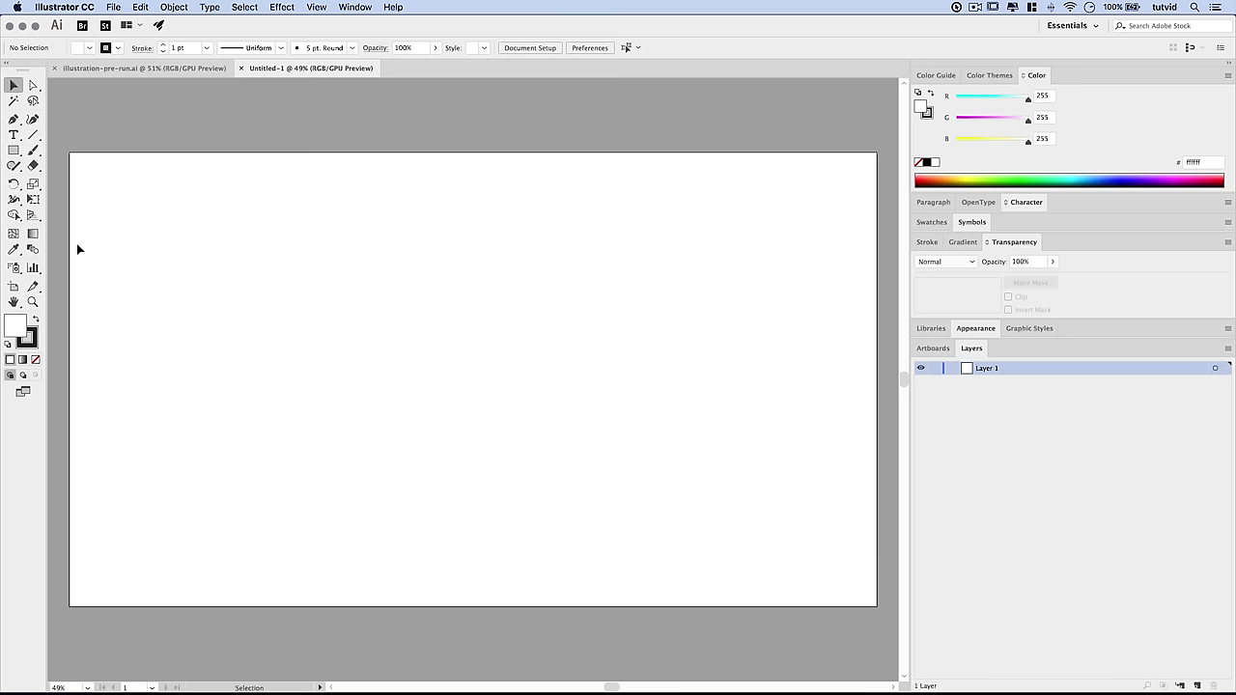
Create a 2560 x 1440 px rectangle as the background shape
left_click(21, 151)
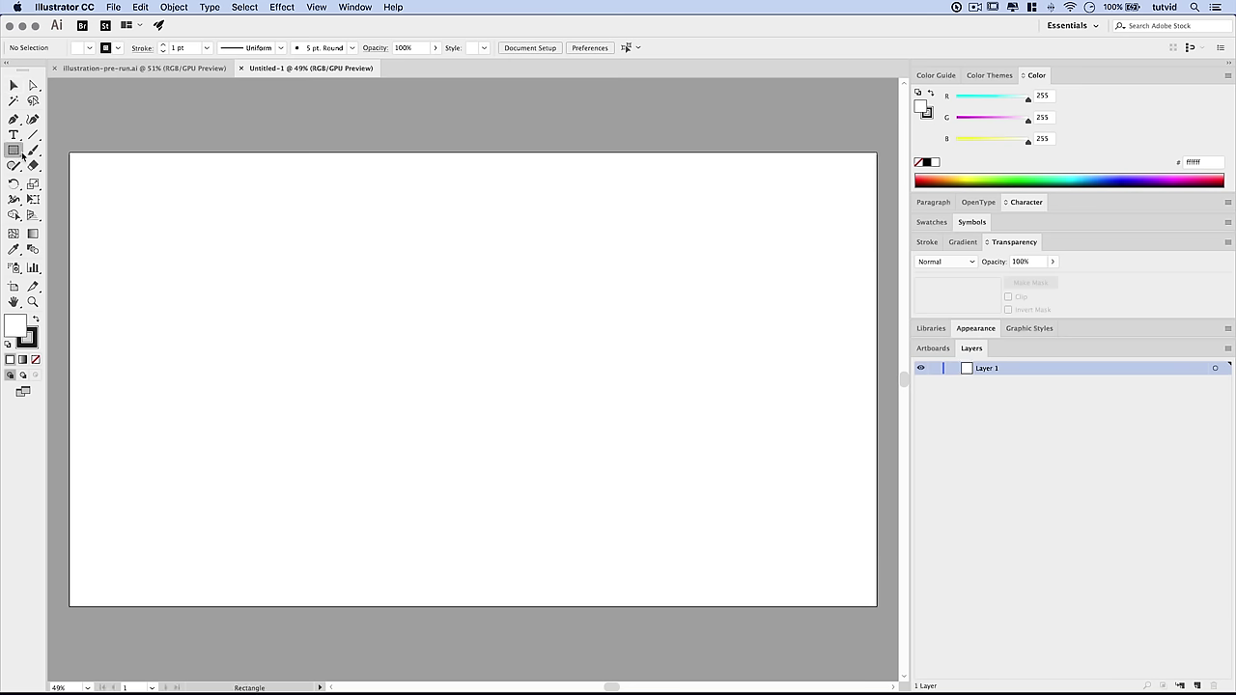
left_click(233, 232)
type("2560")
key("Tab")
type("14")
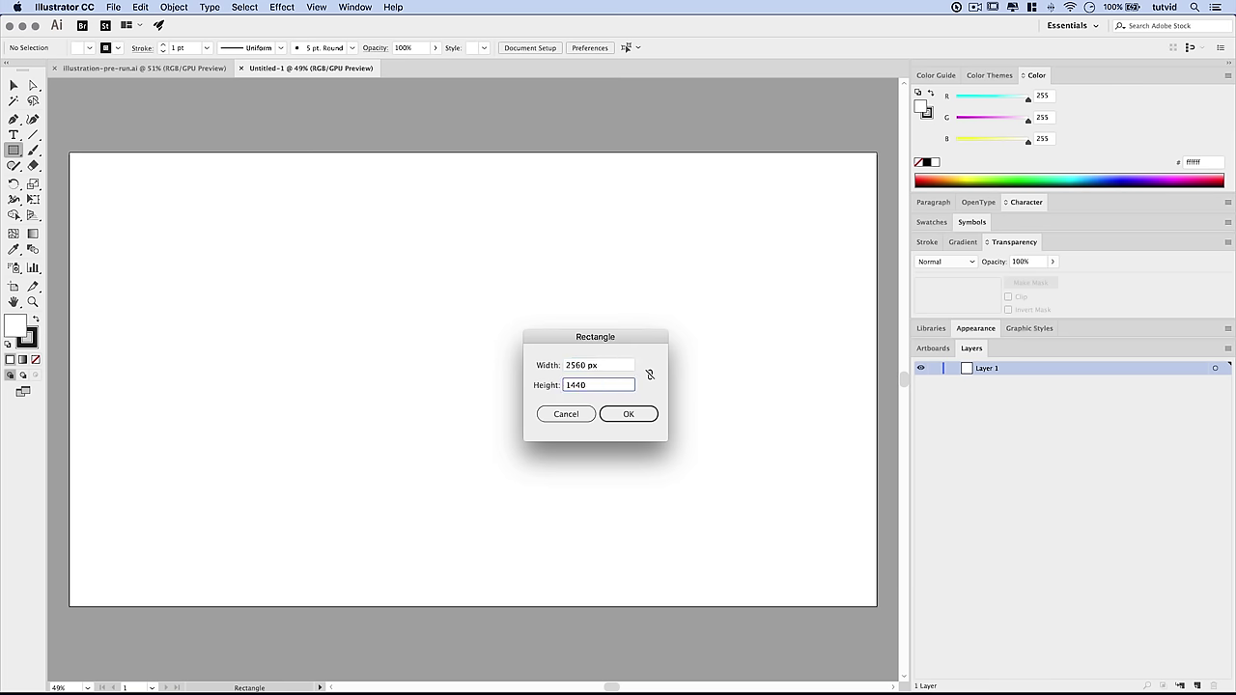
type("40")
left_click(627, 413)
left_click(241, 220)
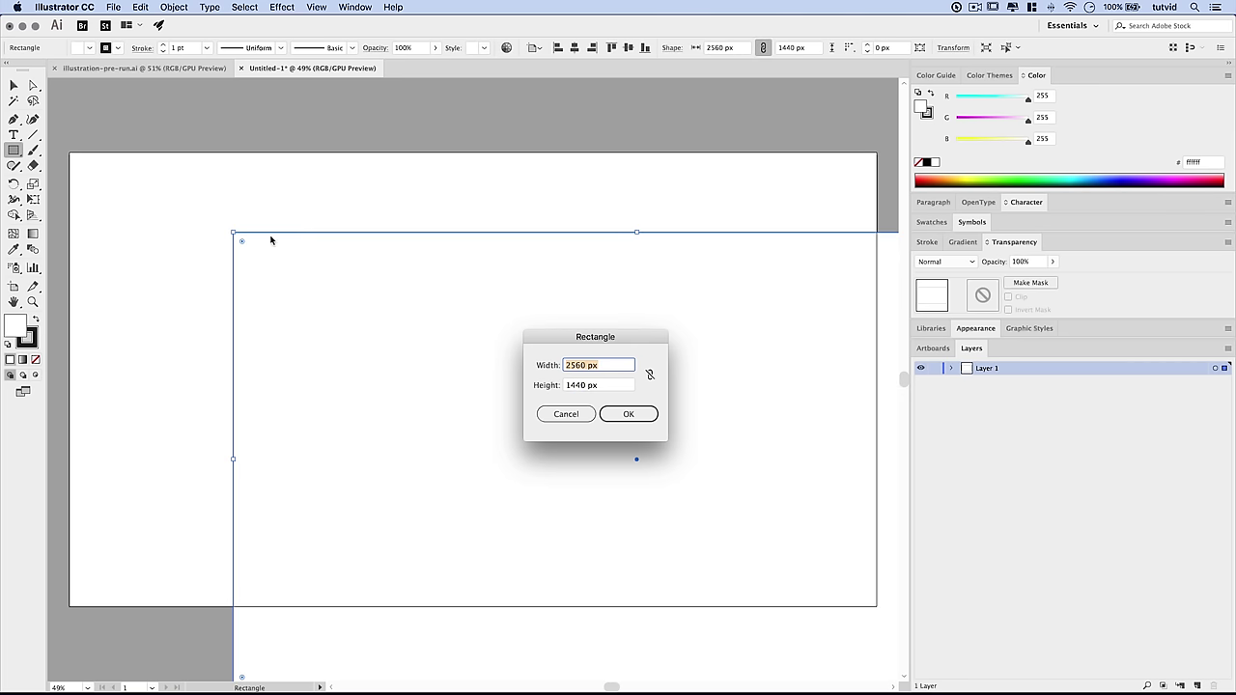
left_click(583, 415)
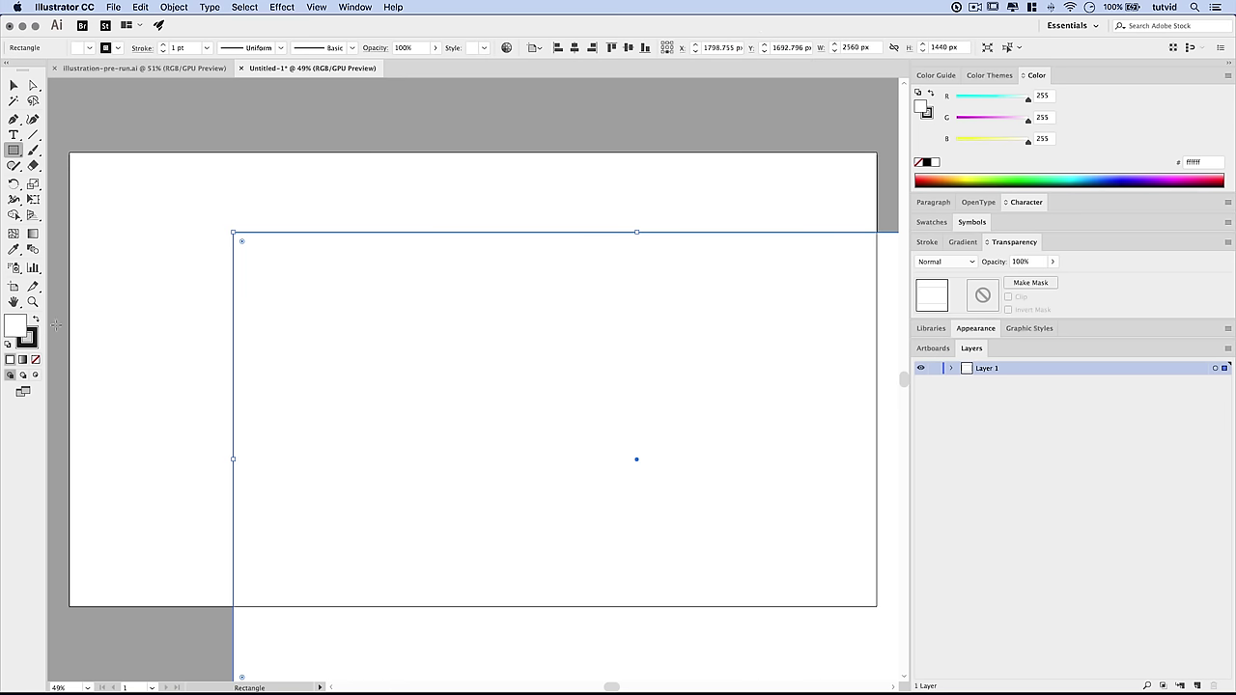
Remove the rectangle's stroke and set its fill to the dark navy color #030f33
left_click(33, 337)
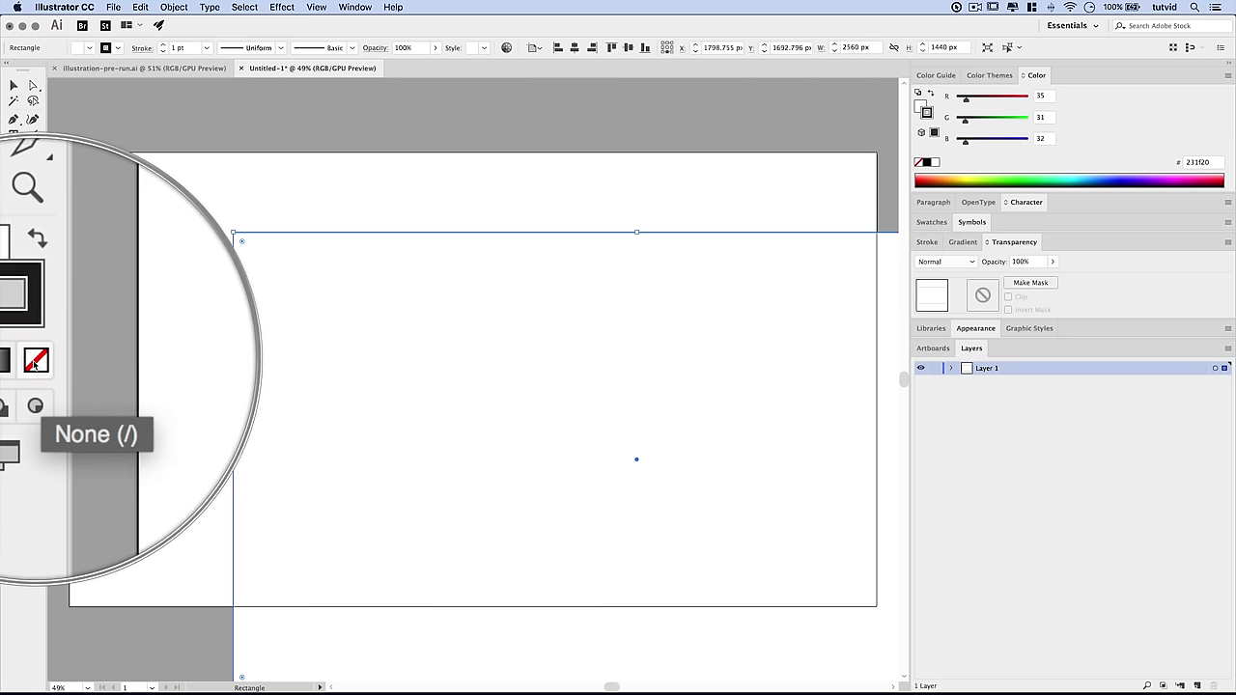
left_click(35, 360)
left_click(20, 323)
double_click(17, 330)
left_click_drag(478, 257, 684, 352)
double_click(676, 537)
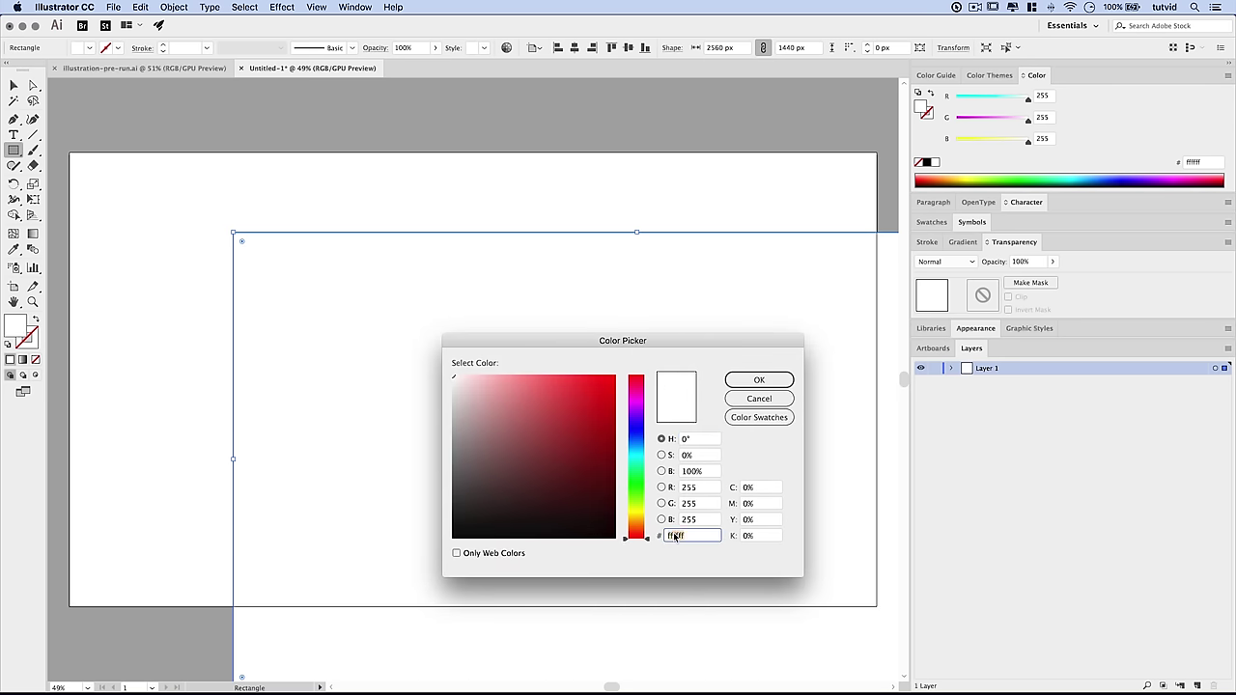
type("030f33")
key("Tab")
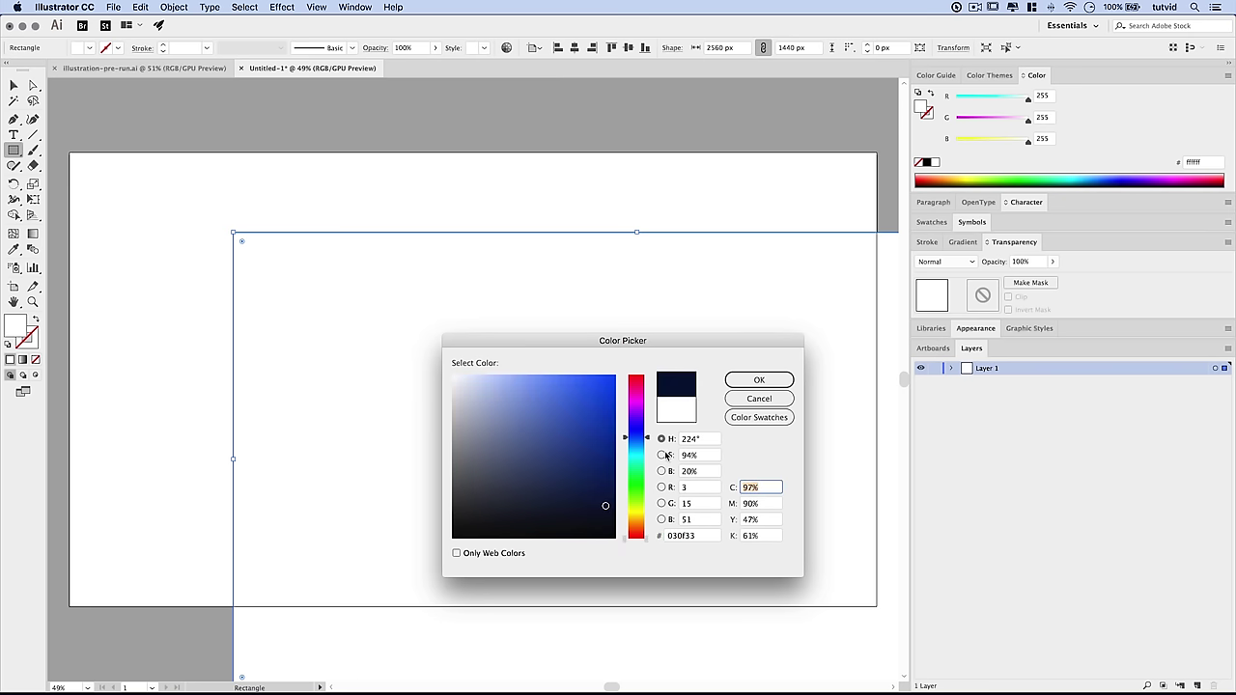
left_click_drag(631, 339, 480, 294)
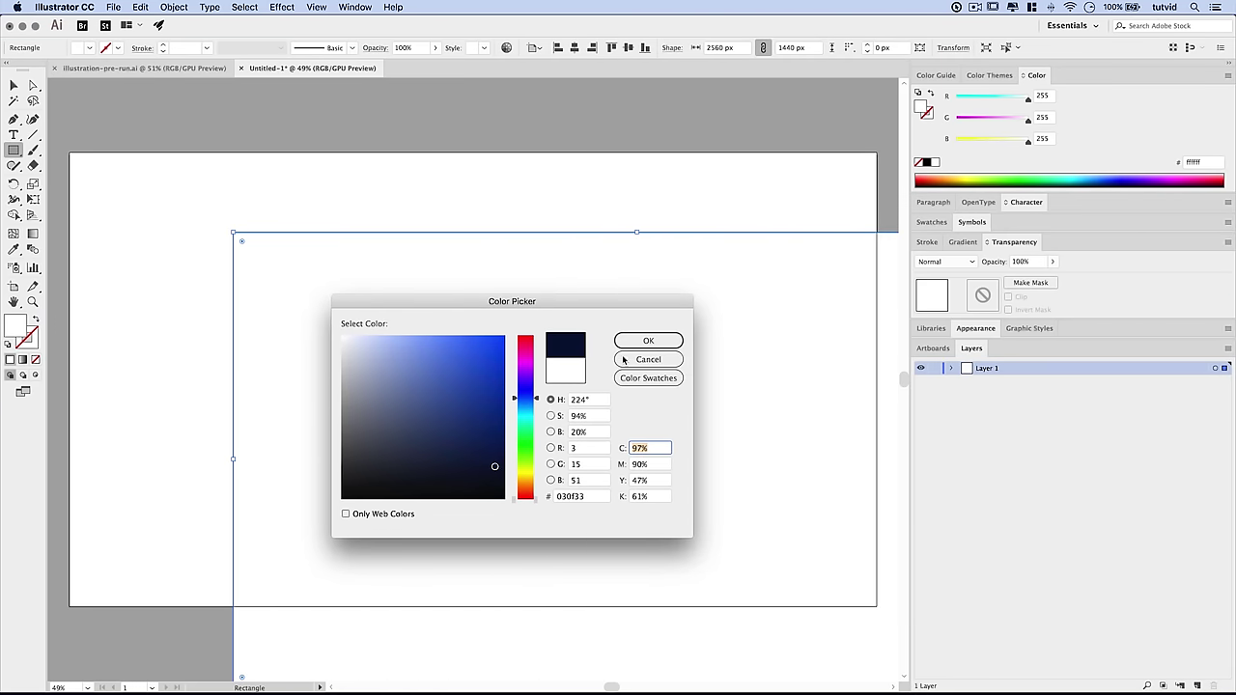
left_click(649, 342)
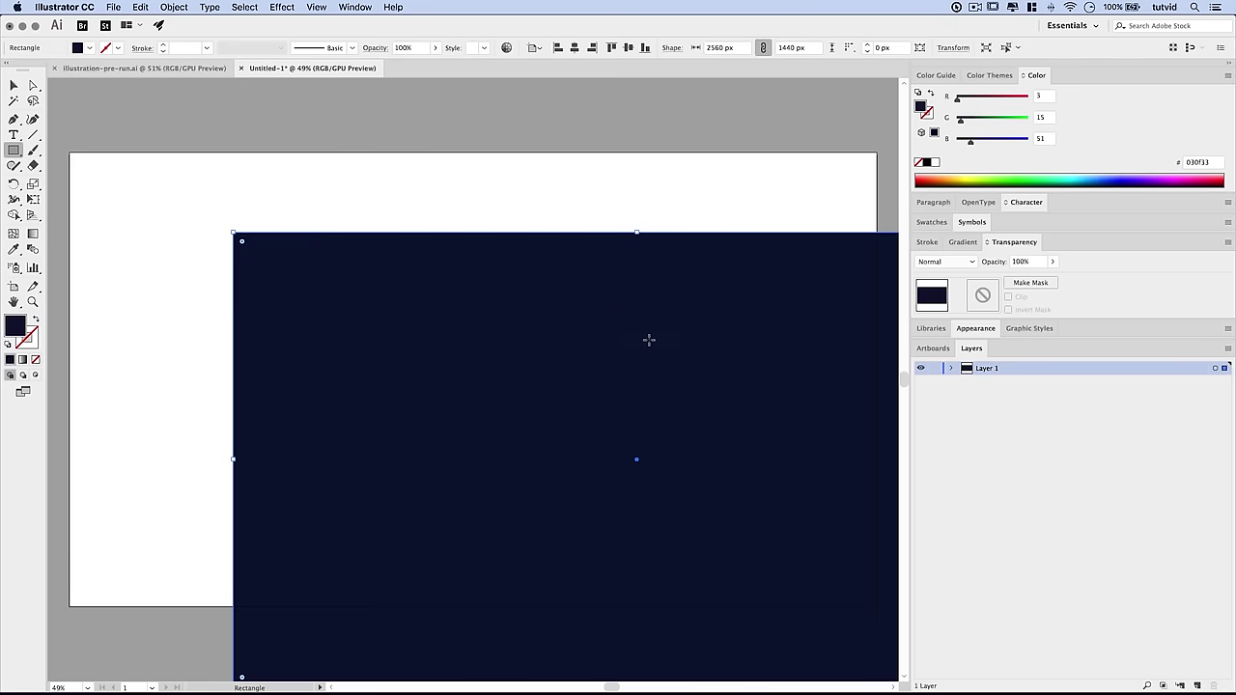
Center the navy rectangle vertically and horizontally on the artboard
left_click(17, 86)
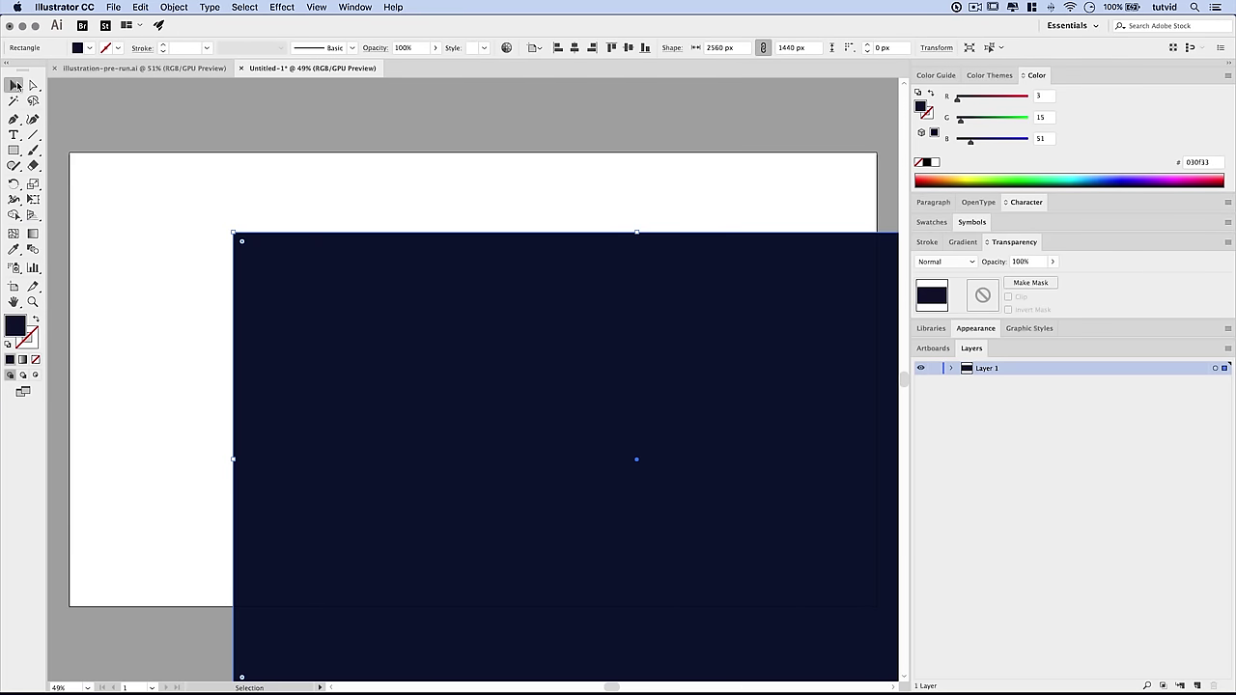
left_click(627, 48)
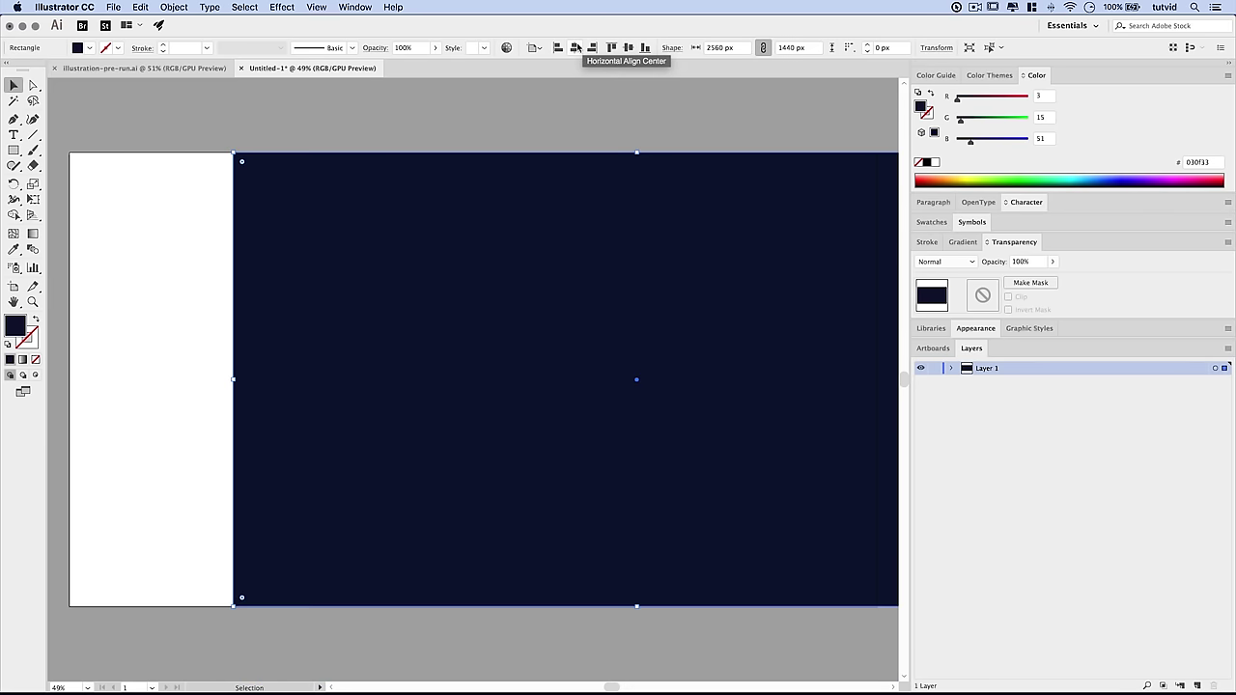
left_click(576, 47)
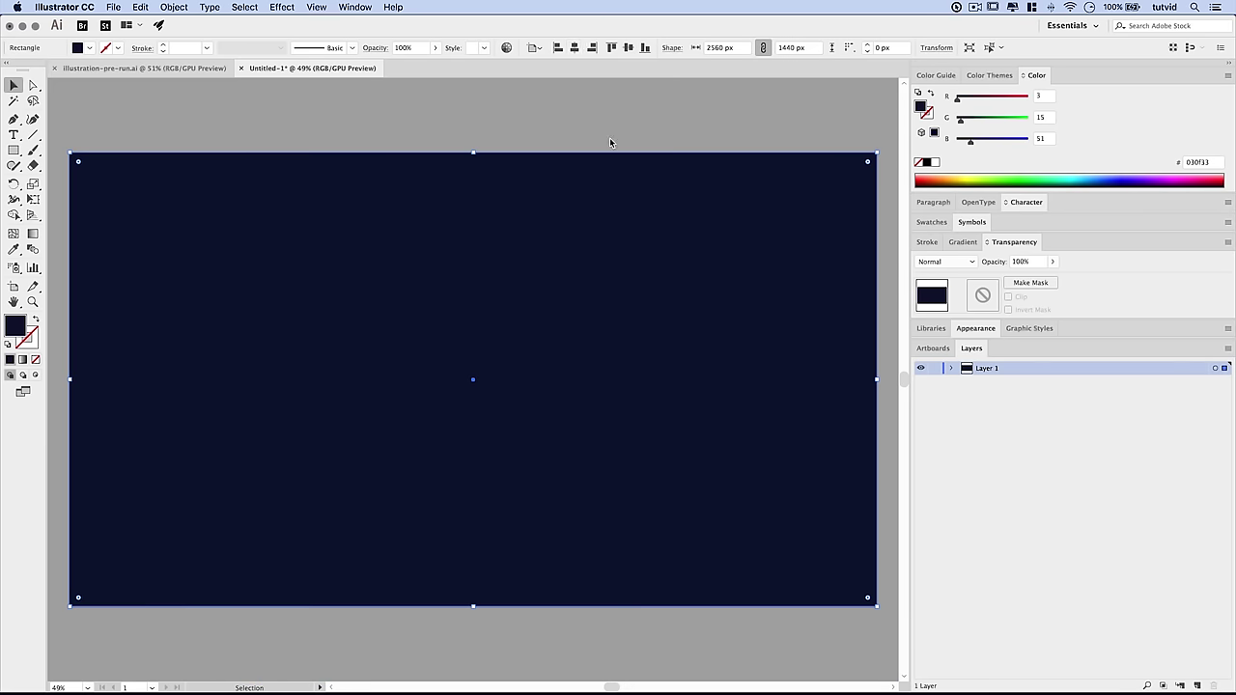
left_click(534, 49)
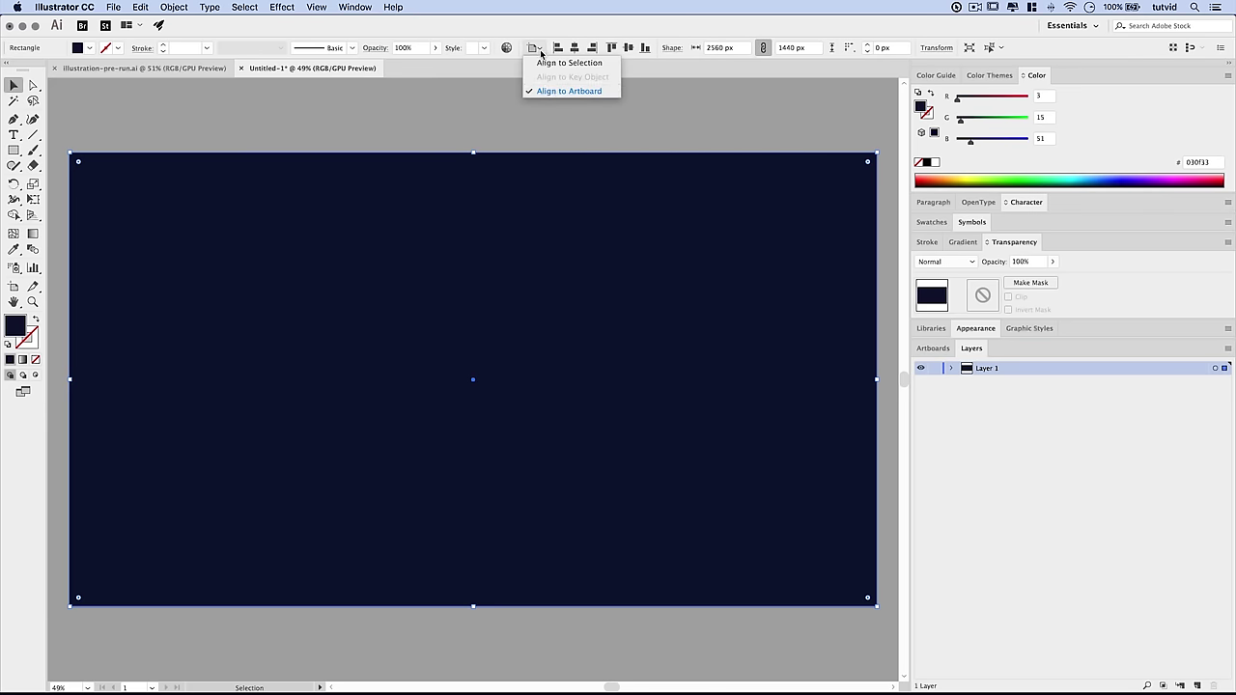
left_click(540, 52)
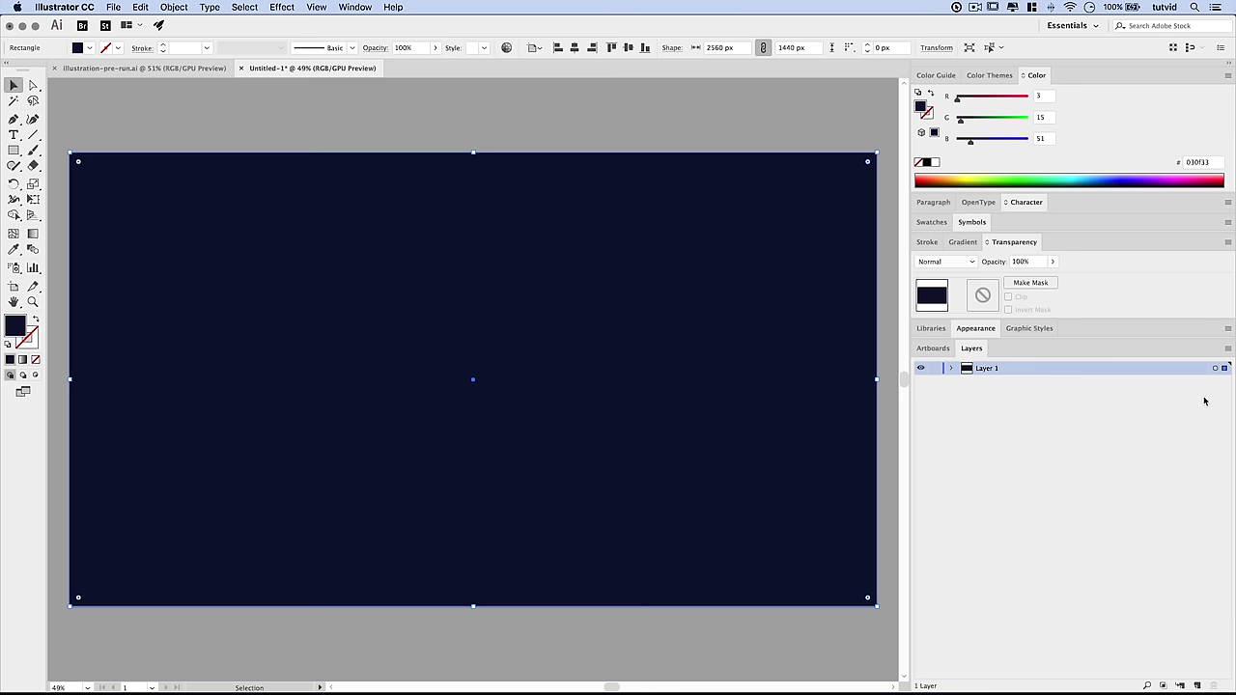
Set the layer list's row size to a custom 40 pixels for larger thumbnails
left_click(1226, 348)
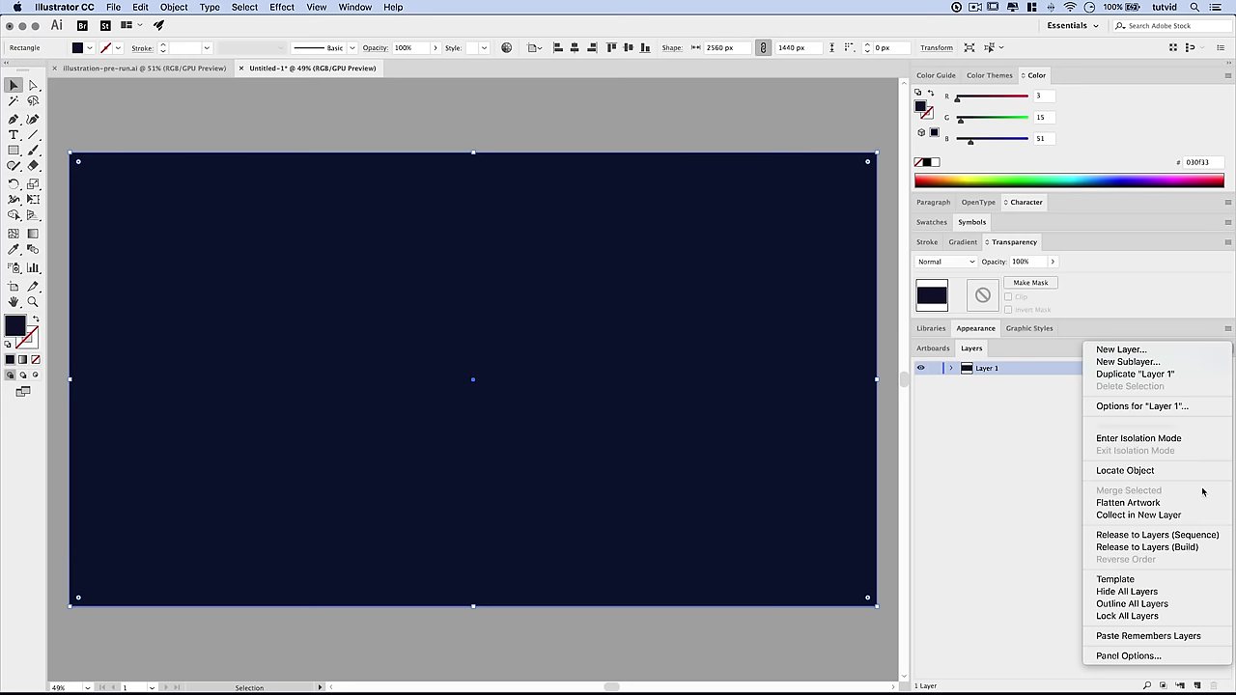
left_click(1127, 656)
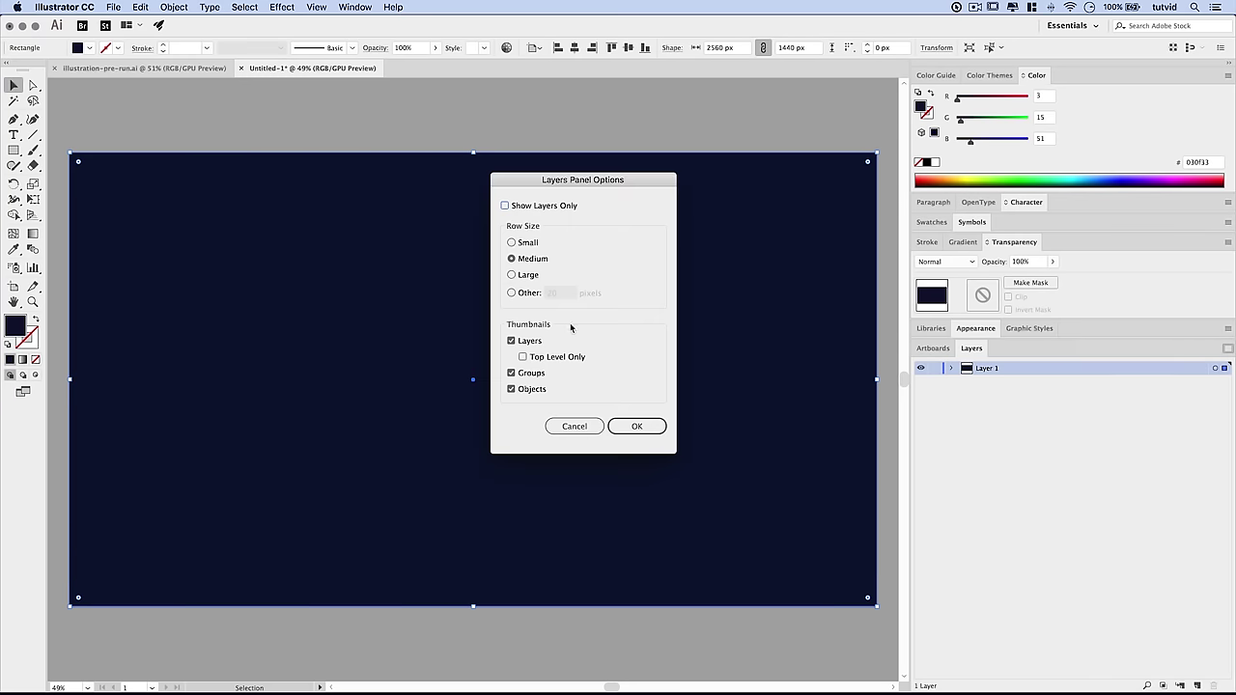
left_click(512, 293)
type("40")
left_click(637, 426)
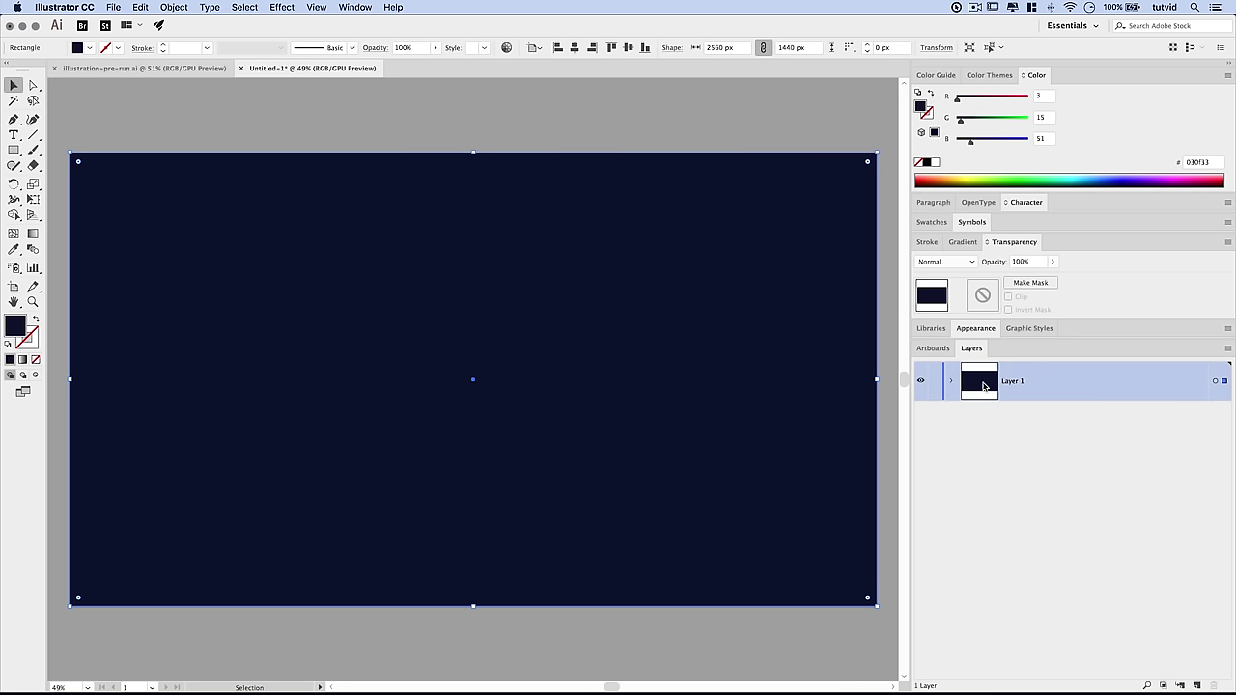
Rename the rectangle's layer as BG, deselect the artwork and lock the layer
double_click(1014, 383)
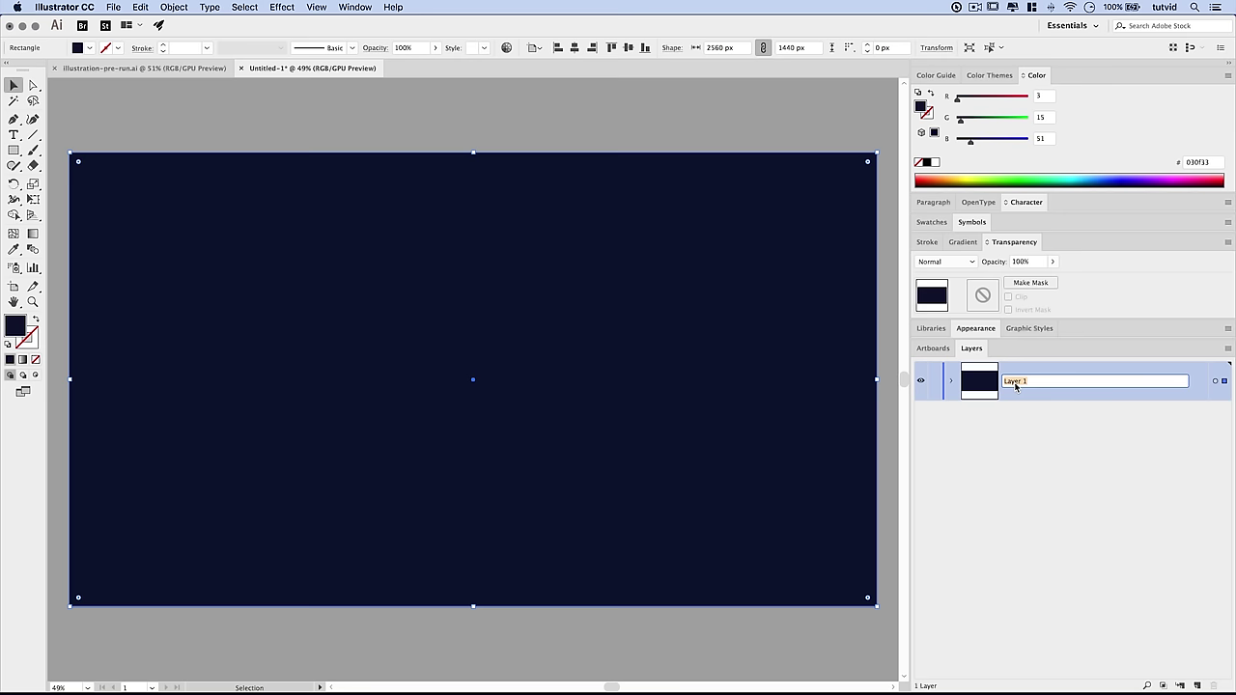
type("BG")
key("Return")
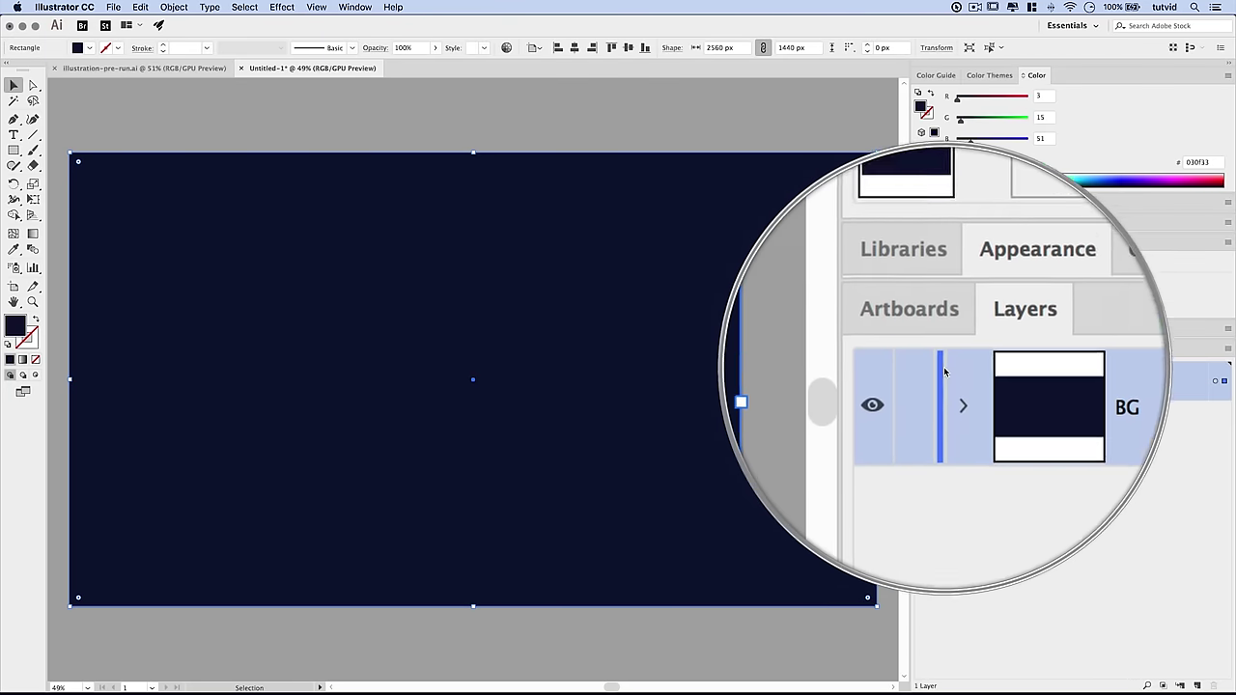
key("super+shift+a")
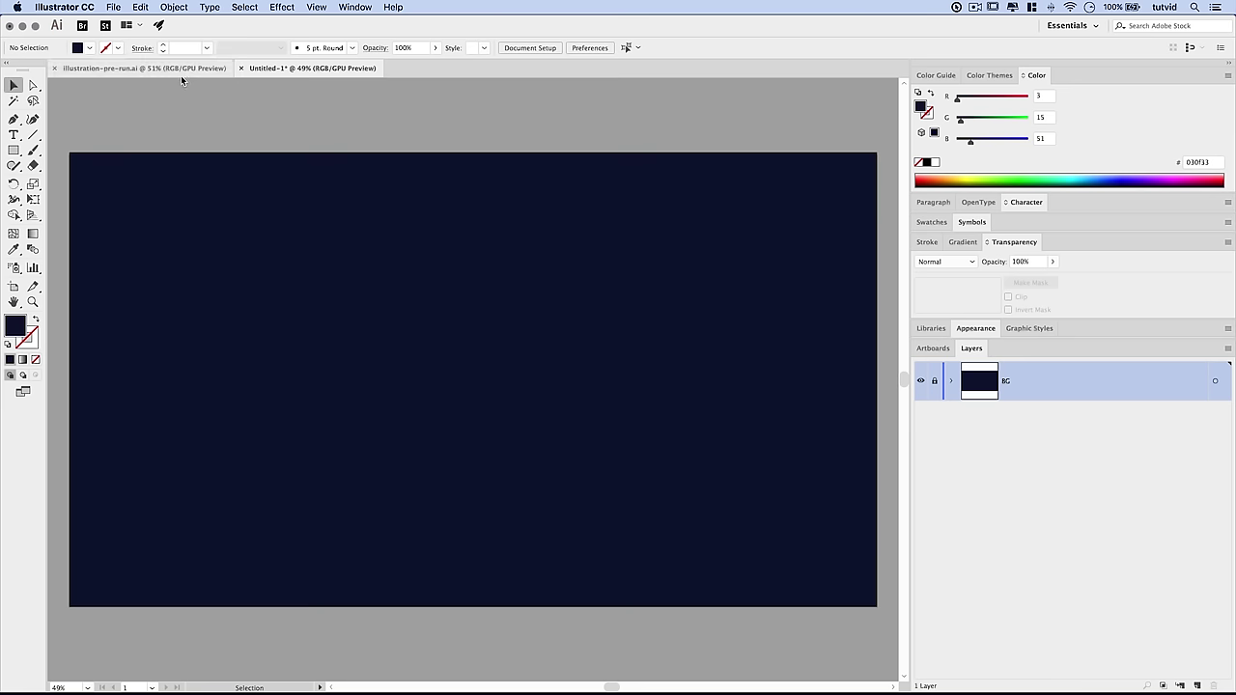
Set the default fill color to white and activate the Ellipse tool
double_click(14, 326)
left_click_drag(344, 342, 340, 337)
left_click(648, 340)
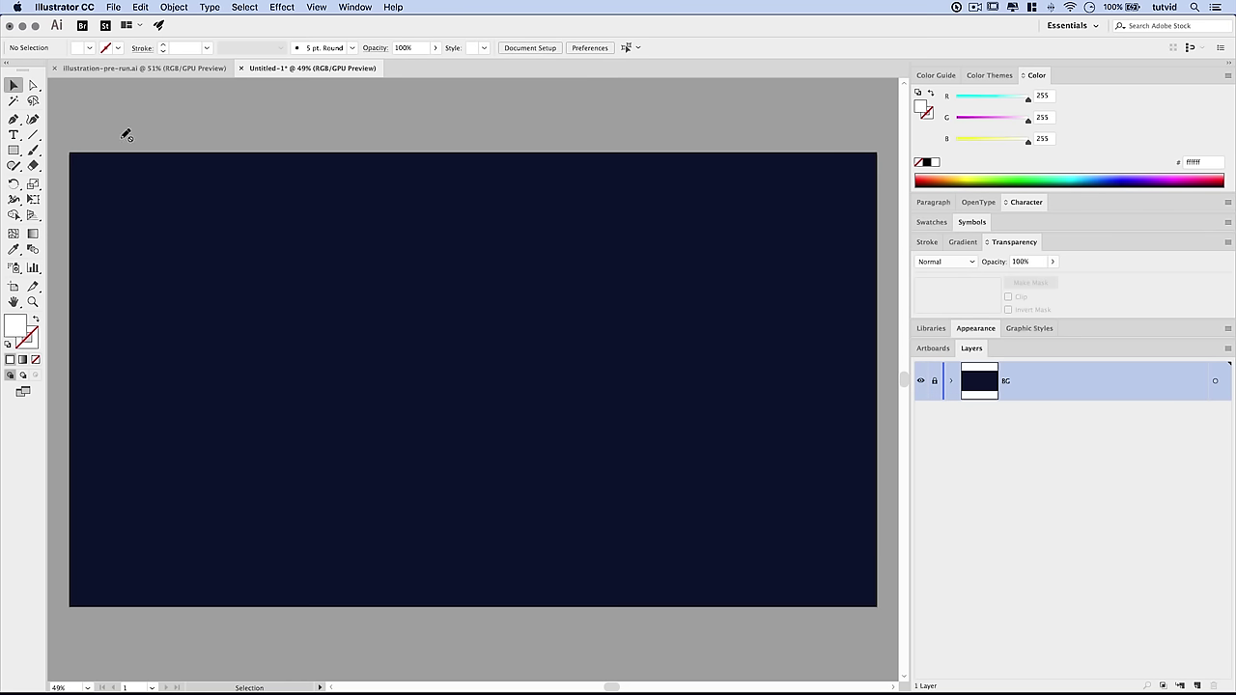
left_click_drag(14, 152, 80, 184)
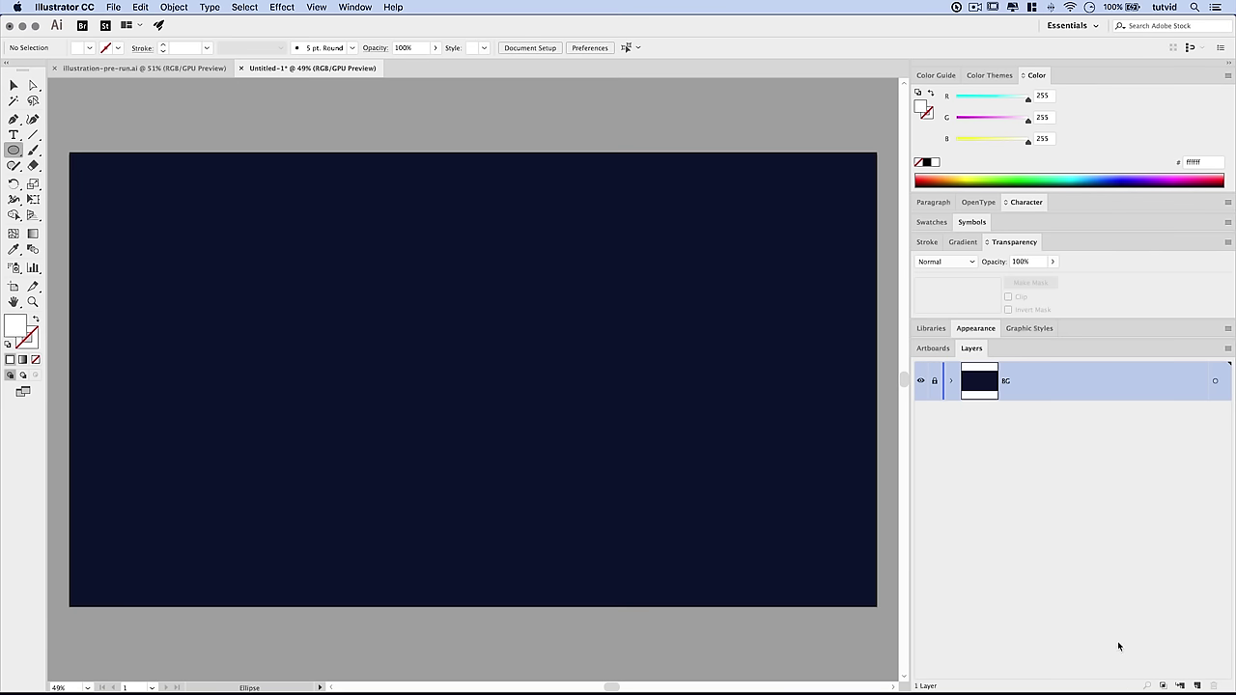
Add a new layer above BG and name it Artwork
left_click(1197, 686)
double_click(1012, 381)
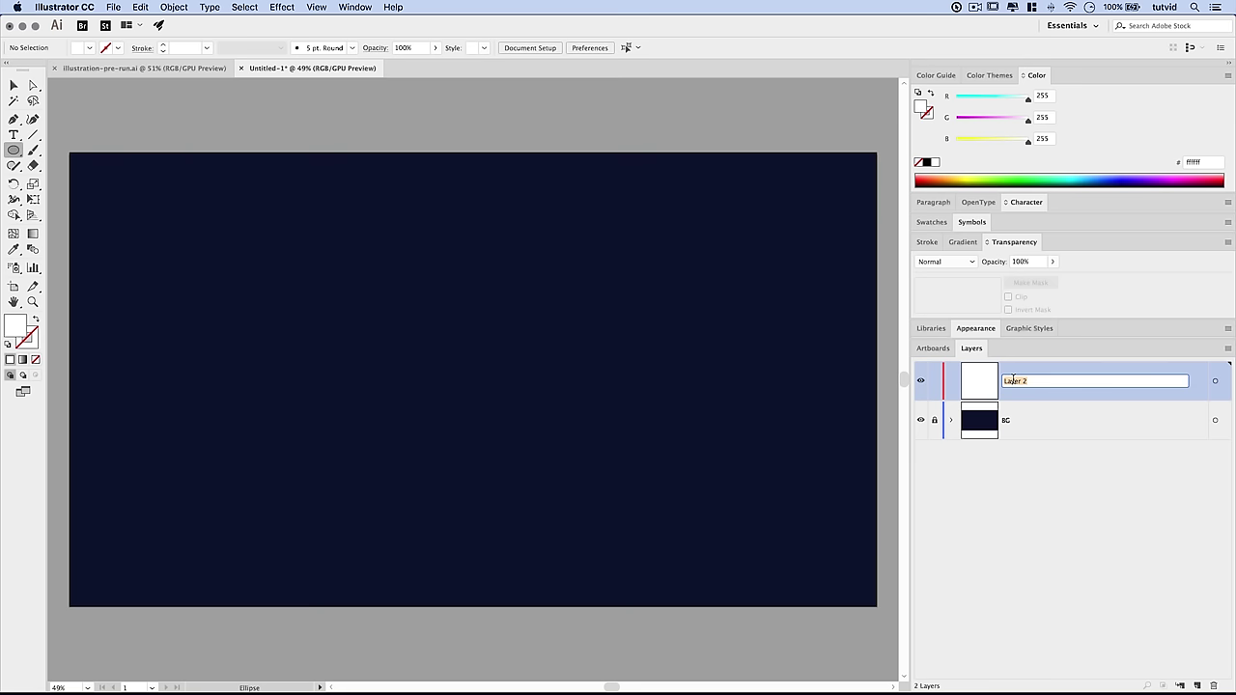
type("Artwork")
key("Return")
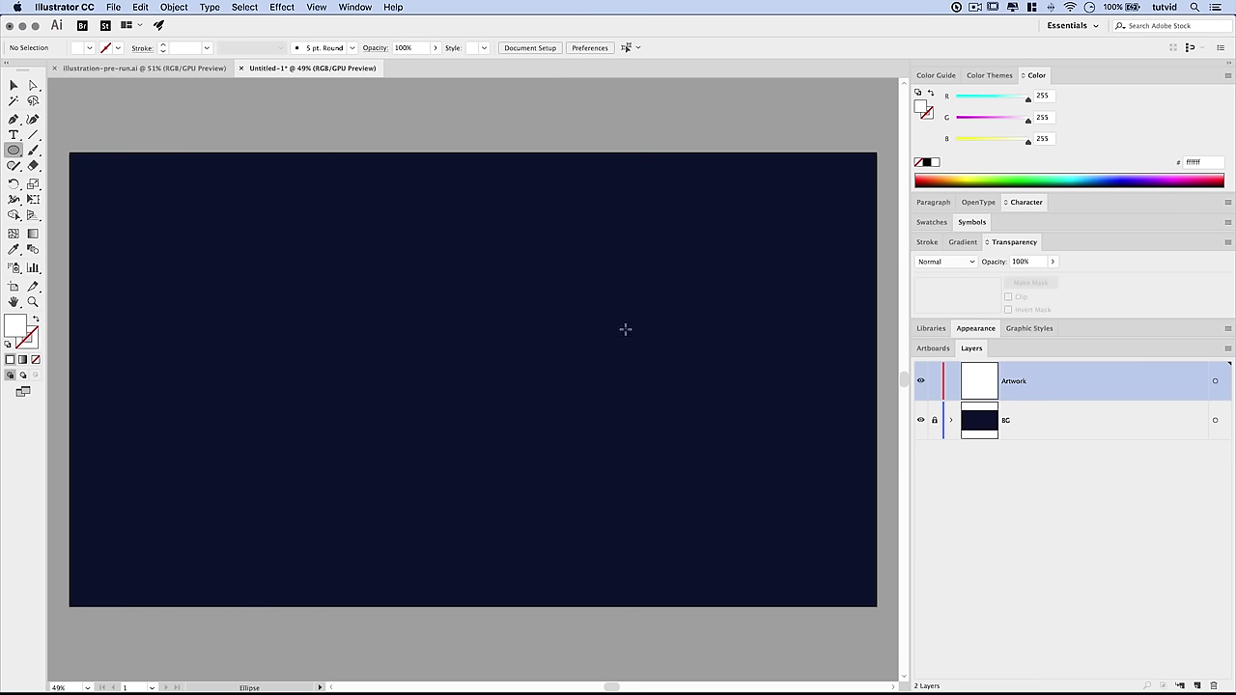
Create a white 100 x 100 px circle on the Artwork layer and move it slightly up and to the right
left_click(319, 316)
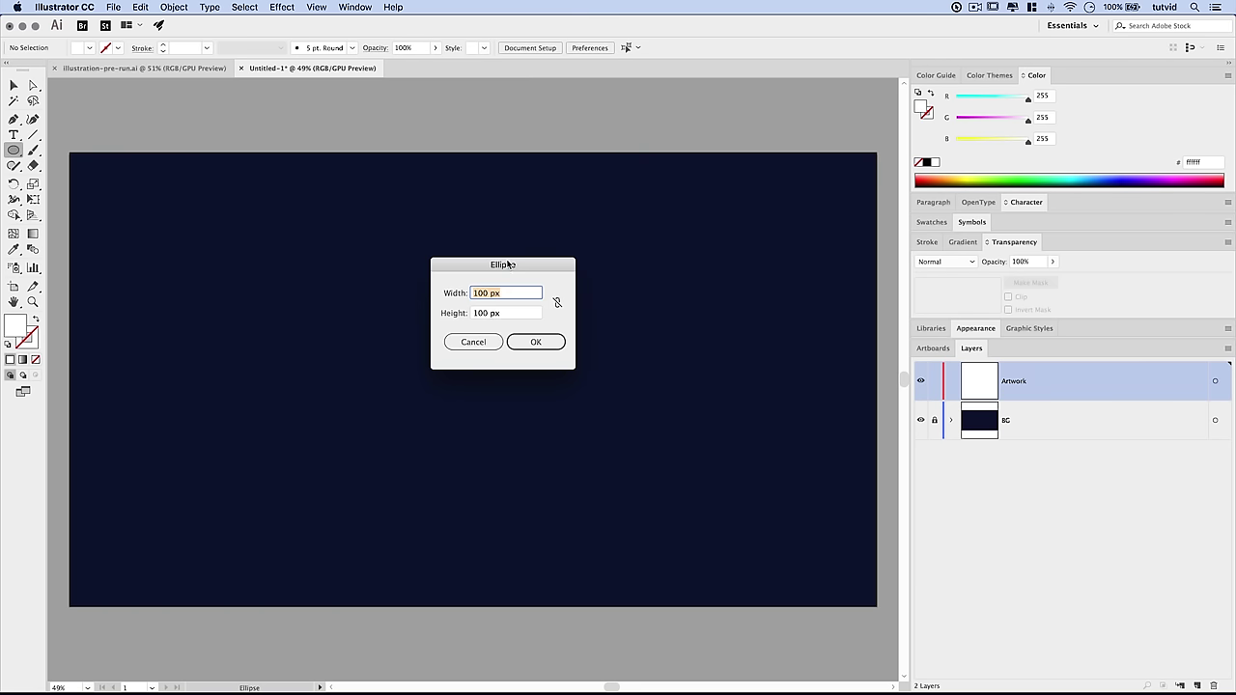
left_click_drag(508, 264, 468, 262)
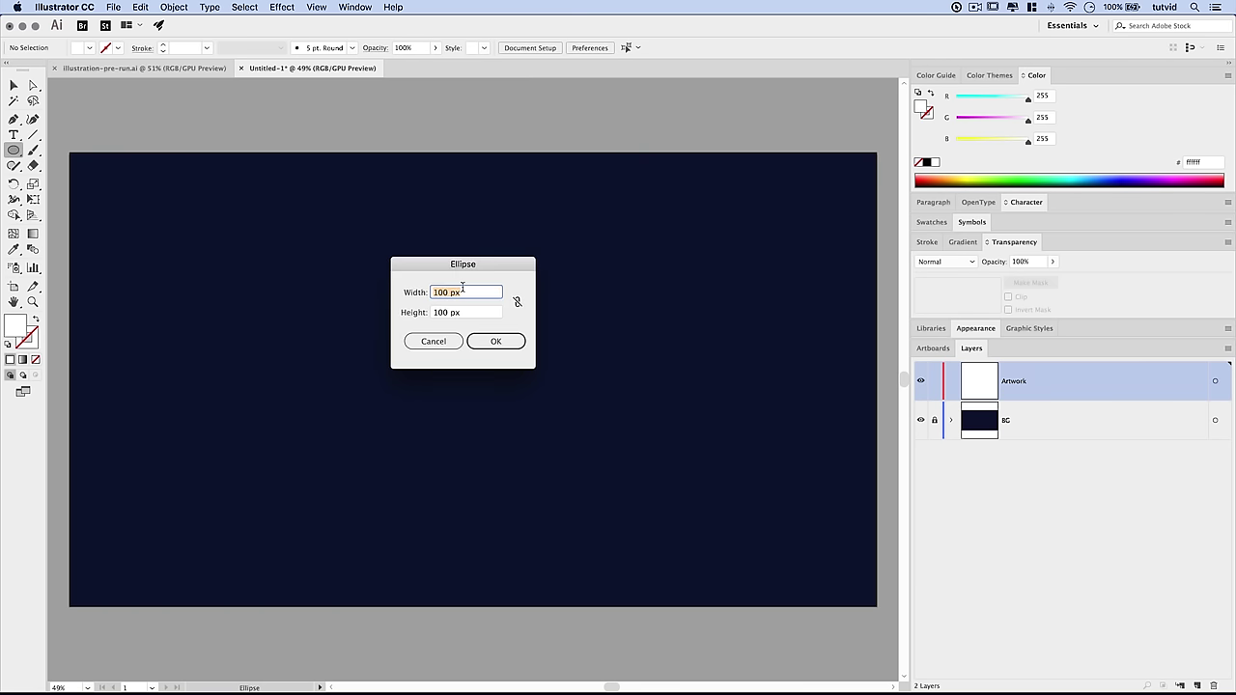
left_click(495, 341)
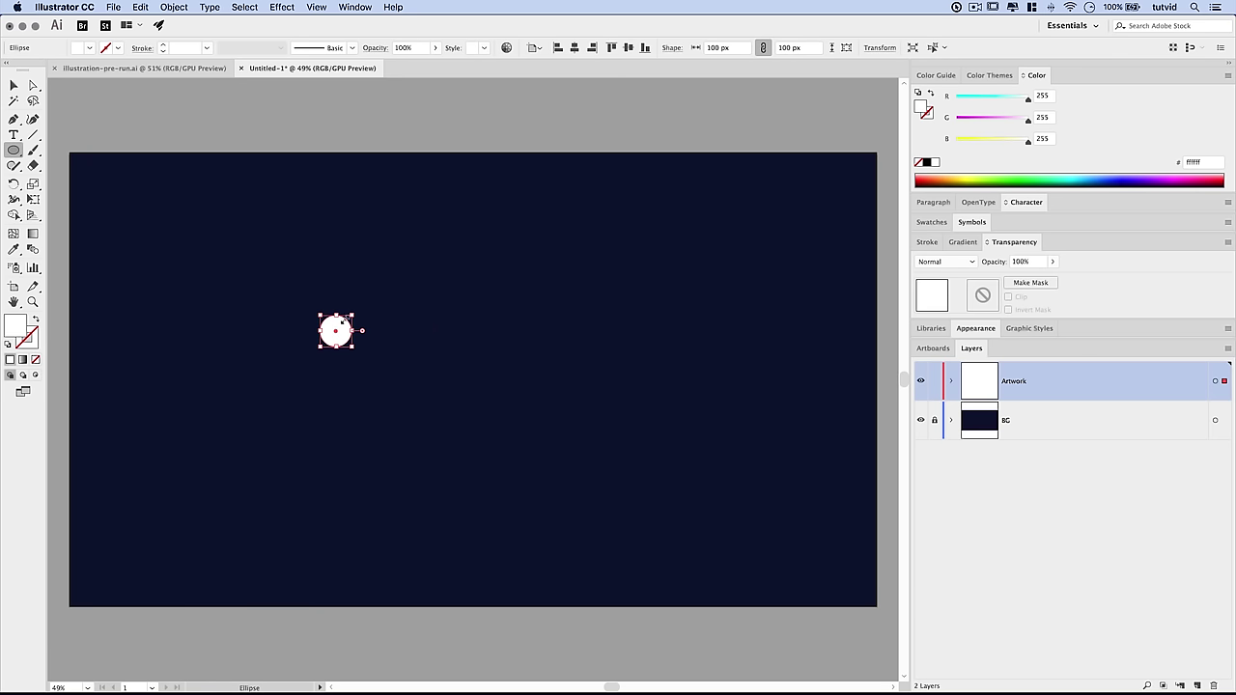
key("v")
left_click_drag(346, 338, 371, 321)
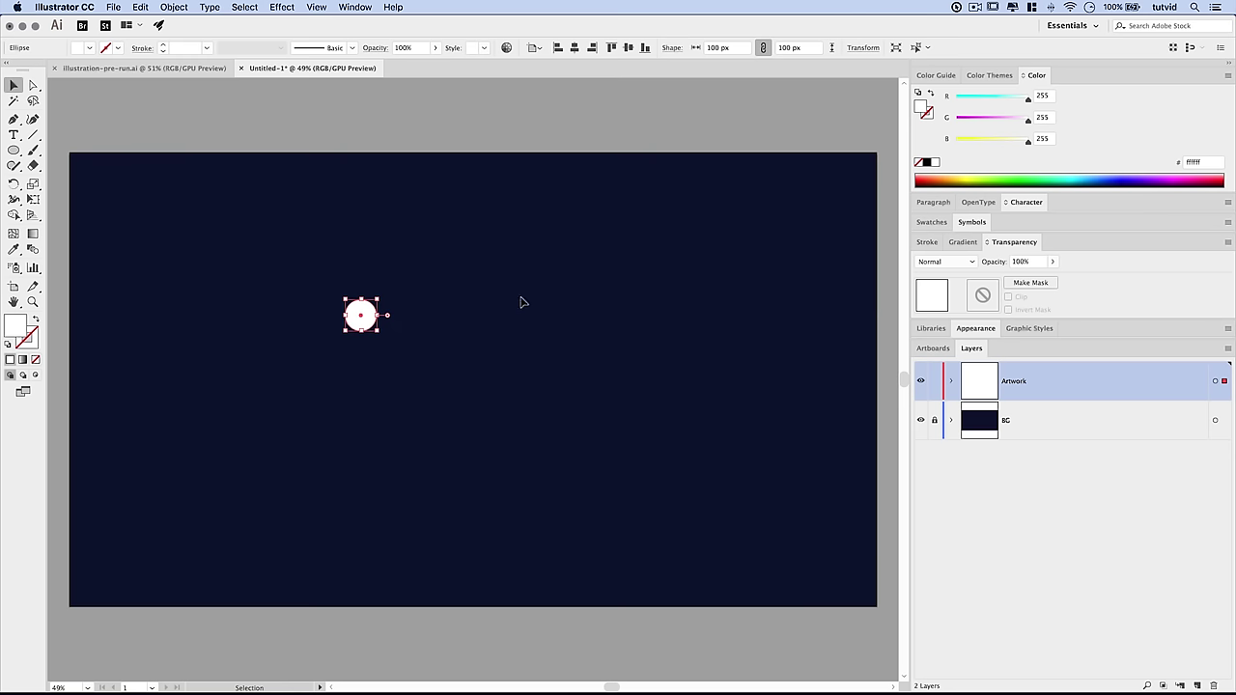
Open the brush list and start a new scatter brush from the white circle
left_click(353, 8)
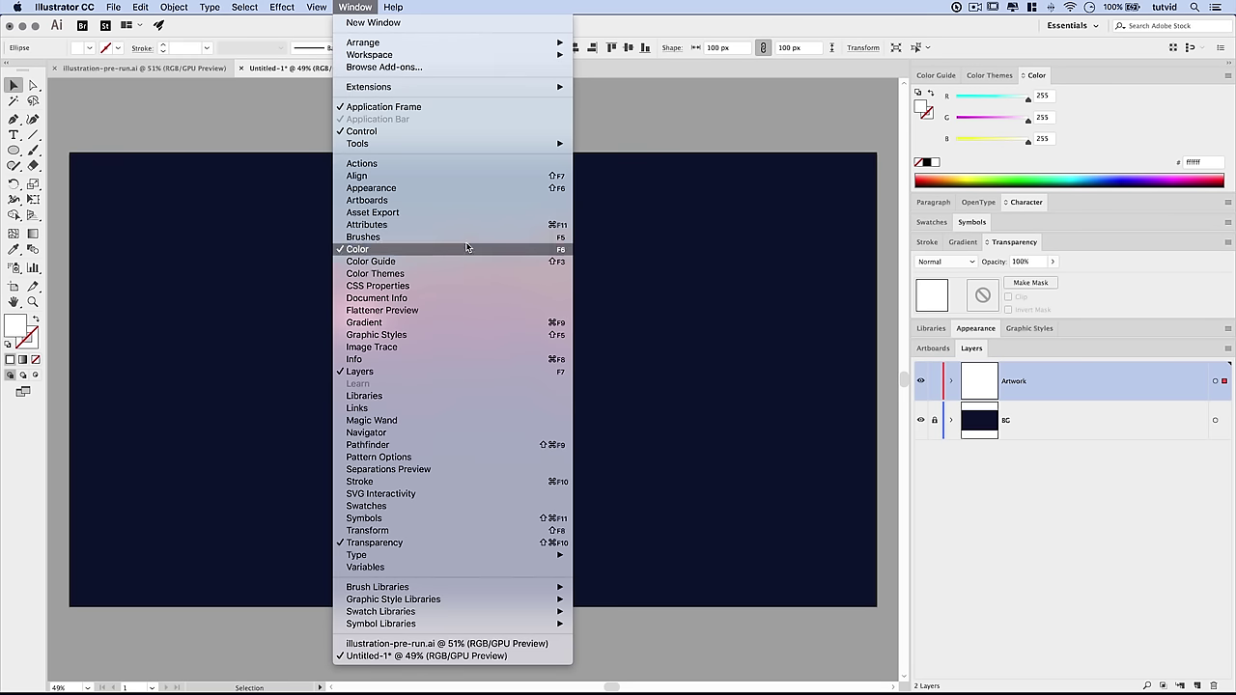
left_click(378, 237)
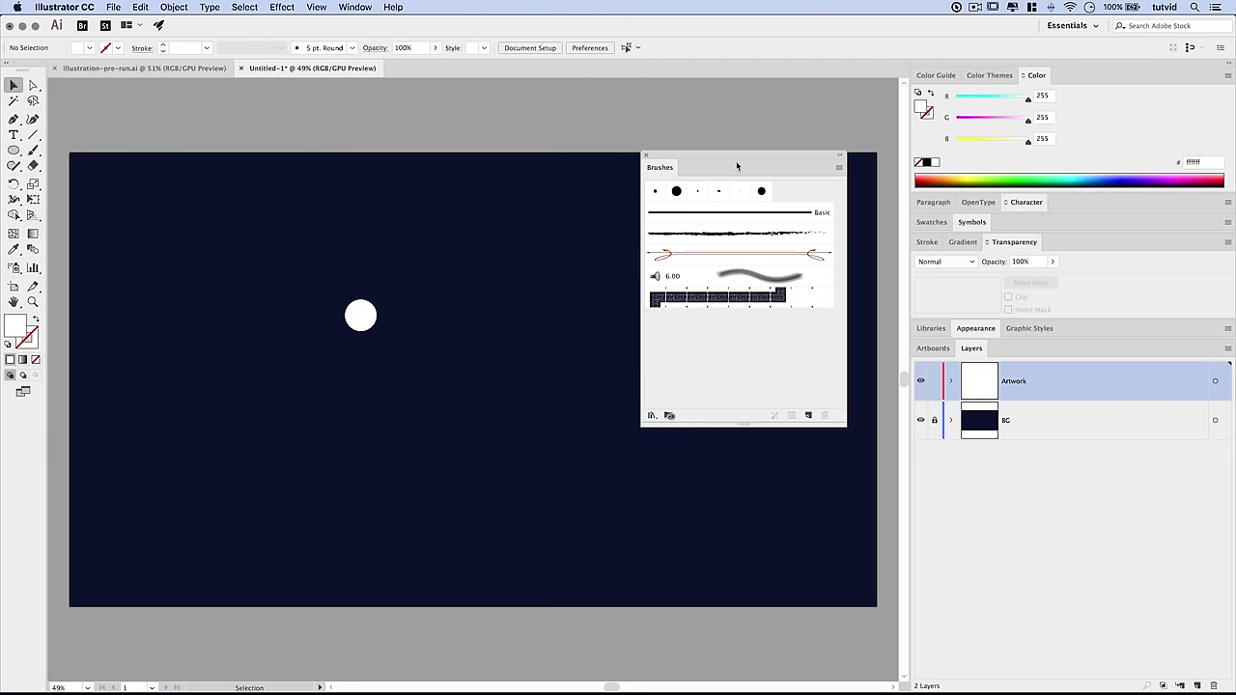
left_click_drag(737, 162, 747, 232)
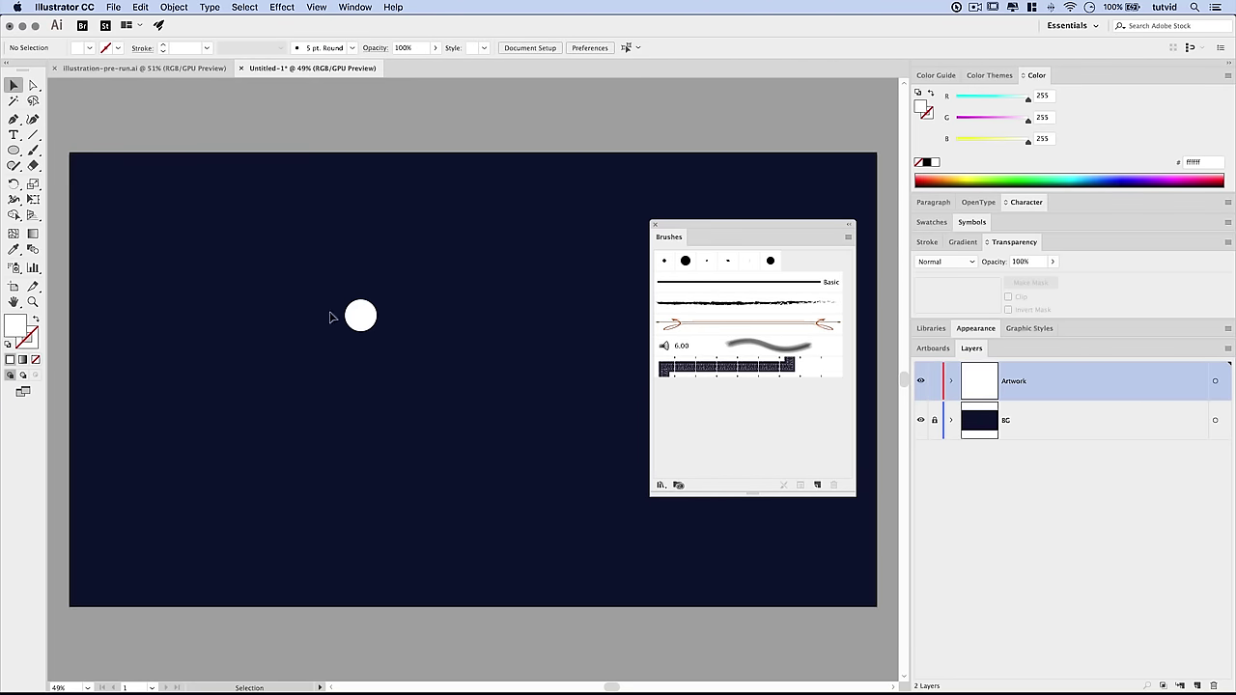
left_click(358, 319)
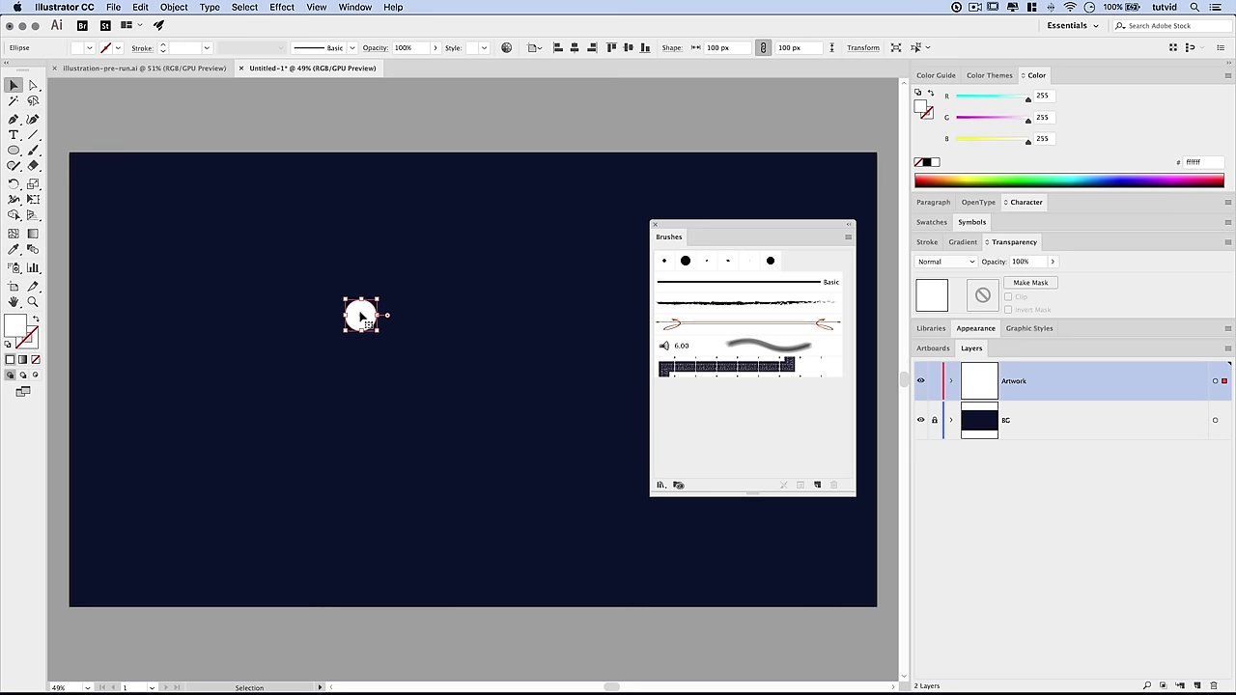
left_click(817, 486)
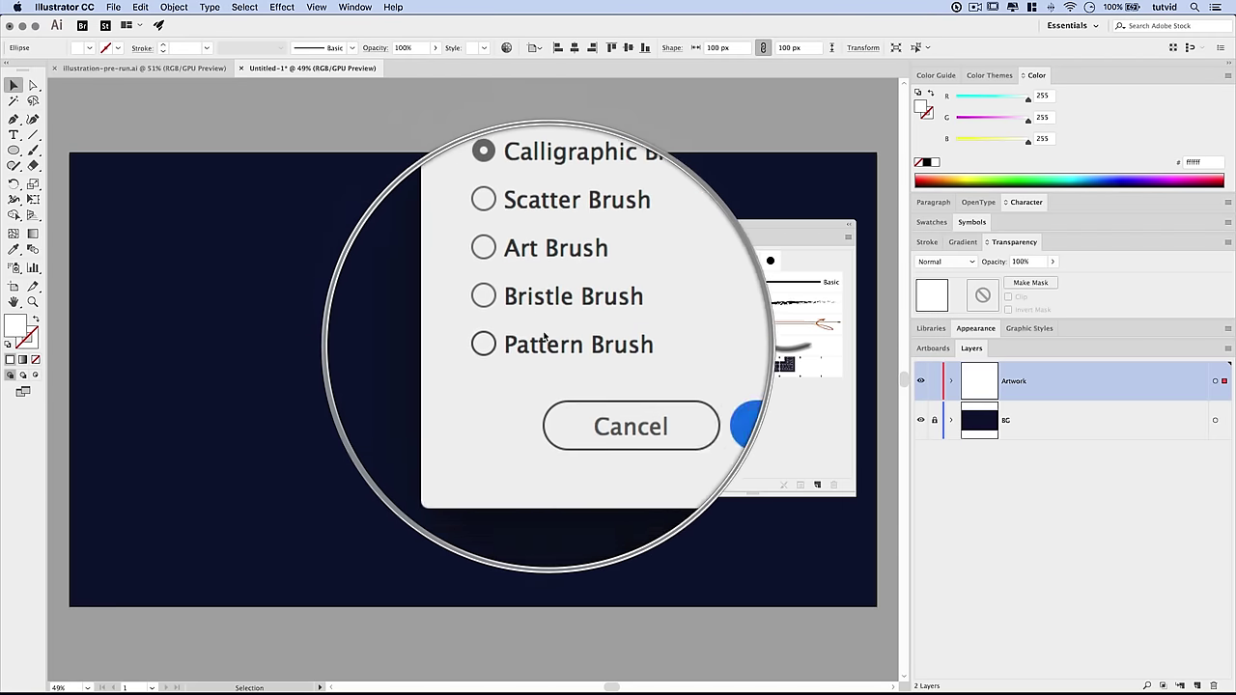
left_click(545, 297)
left_click(637, 372)
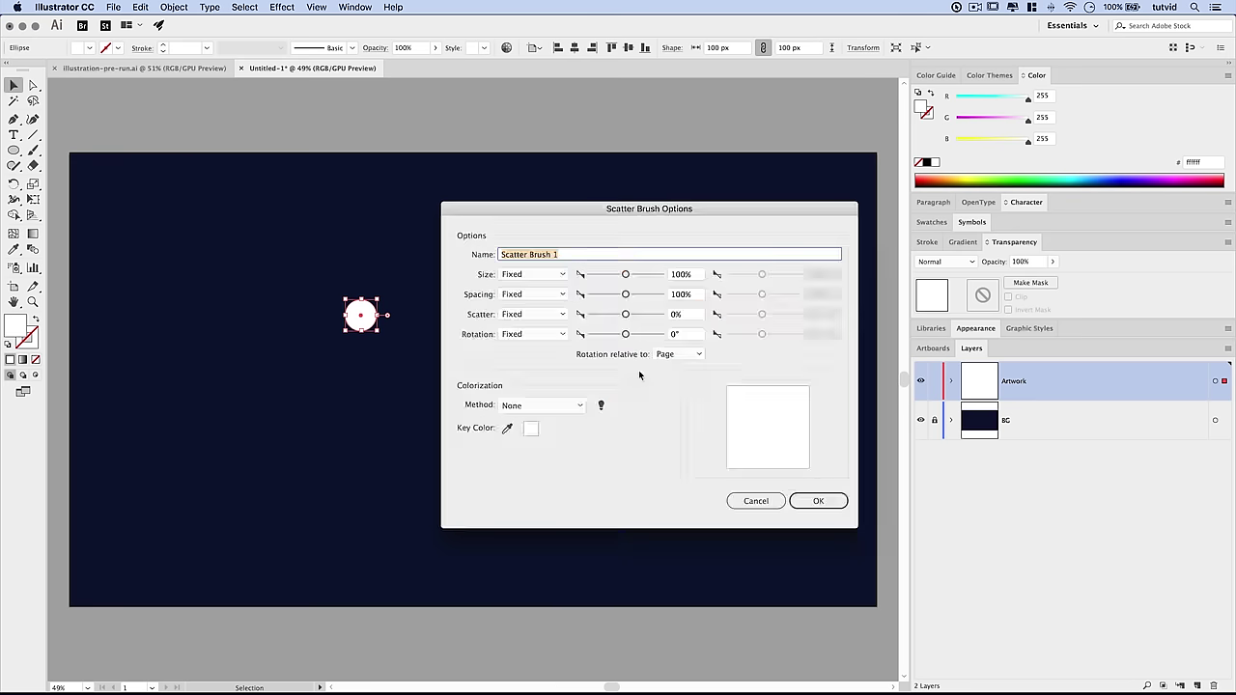
Name the scatter brush clouds and set its size, spacing and scatter to Random
left_click_drag(621, 203, 626, 177)
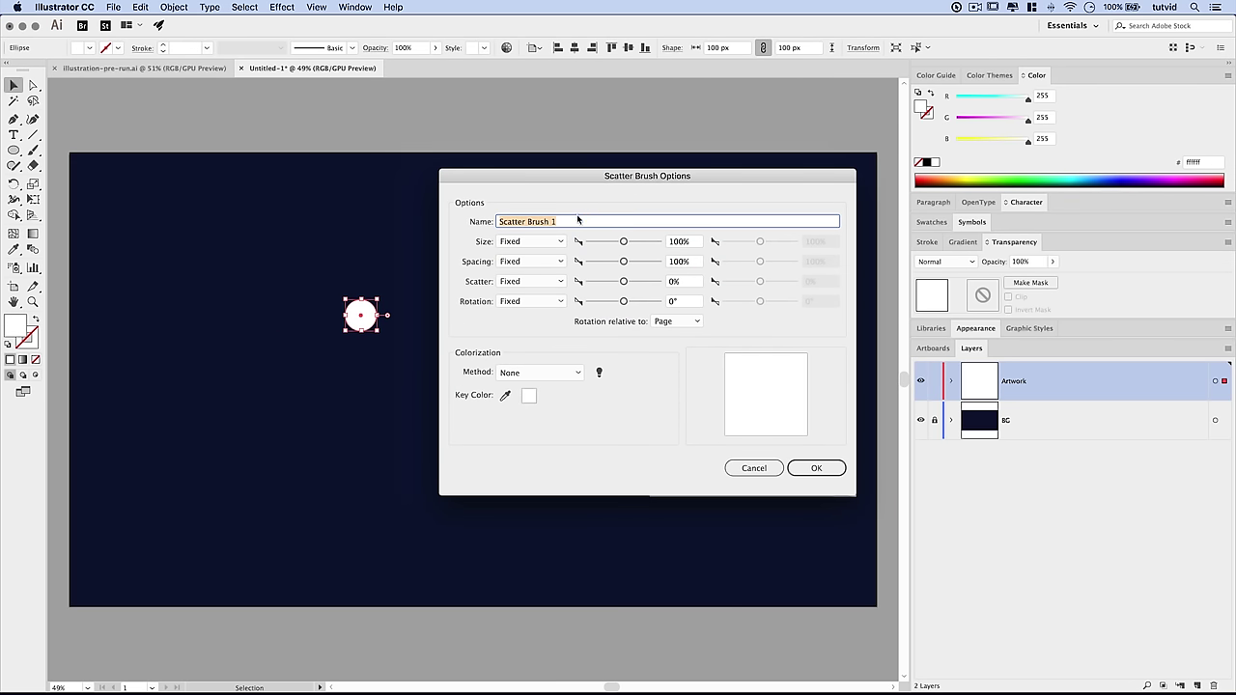
type("clouds")
left_click(529, 242)
left_click(530, 261)
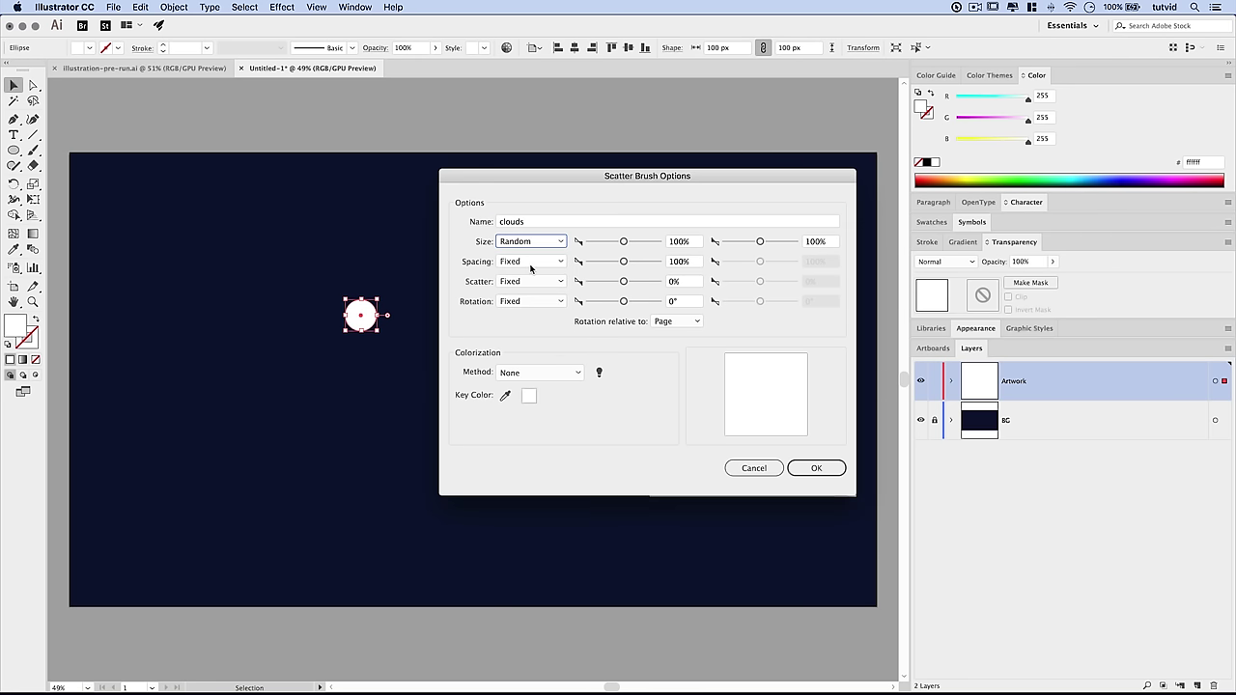
left_click(525, 262)
left_click(541, 273)
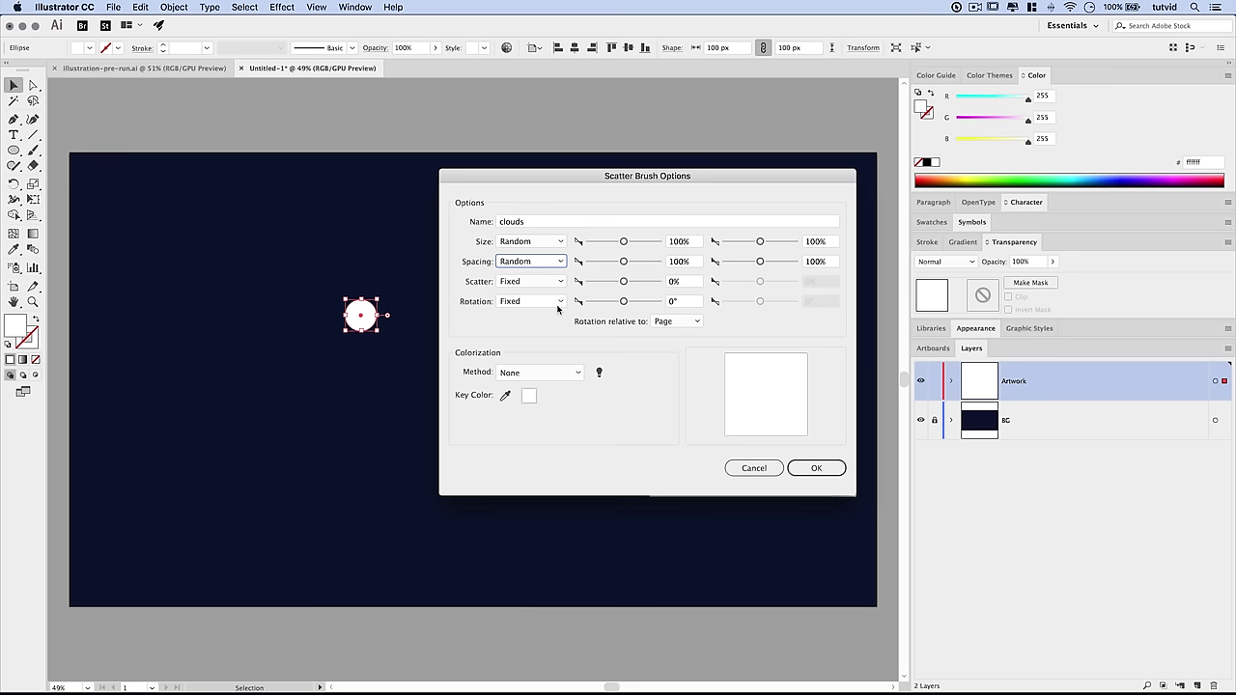
left_click(544, 283)
left_click(530, 317)
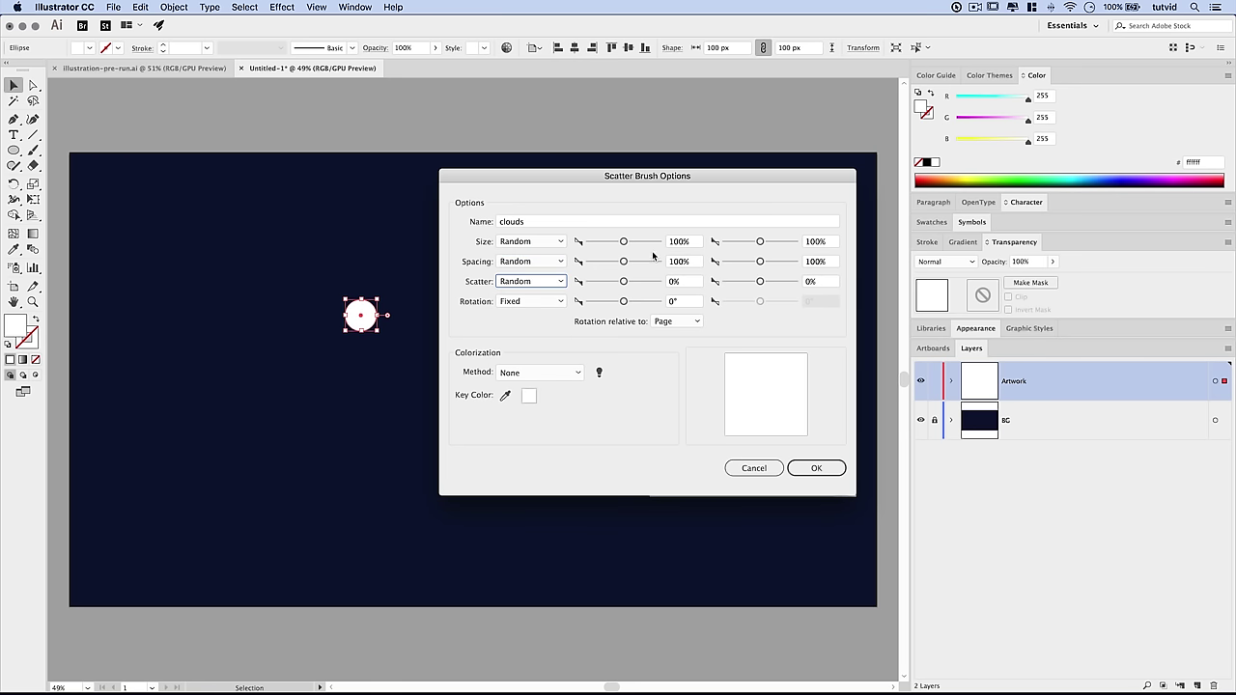
Set the brush's random size range to 10%–175% and its spacing range to 10%–200%
left_click(679, 242)
type("10")
key("Tab")
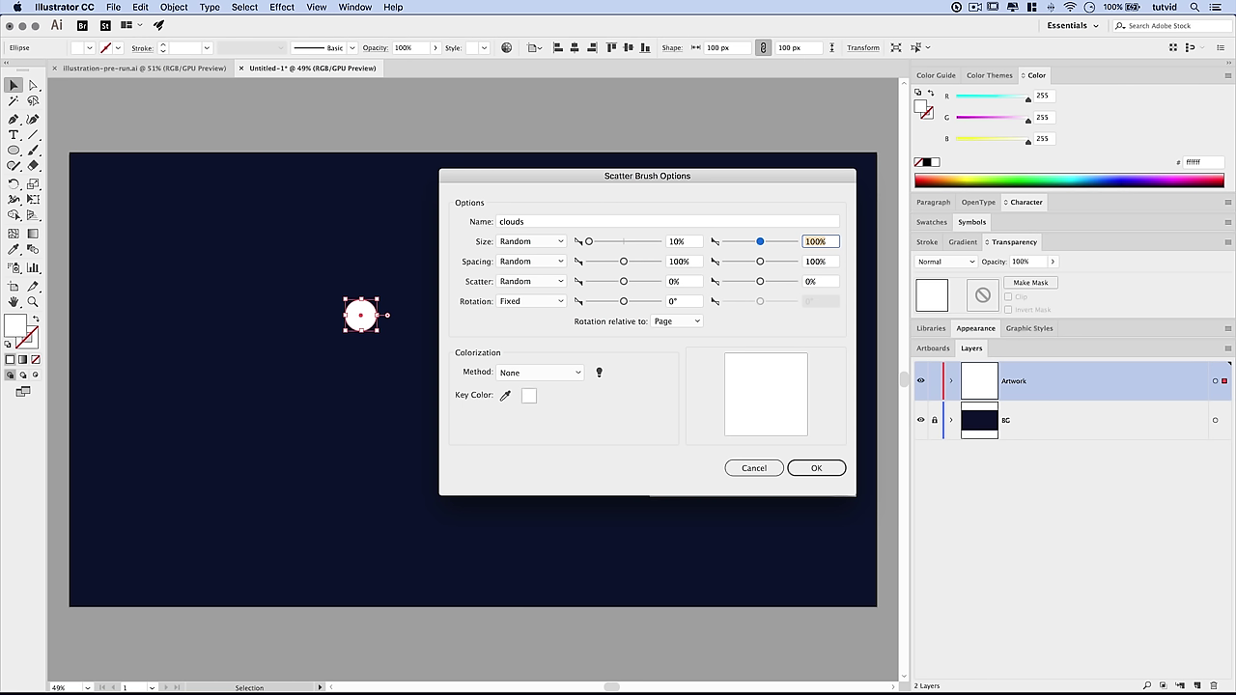
type("175")
key("Tab")
left_click(679, 262)
type("10")
key("Tab")
type("200")
key("Tab")
Set the brush's random scatter range to 50%–175%, keep rotation Fixed, and save the brush
left_click(673, 282)
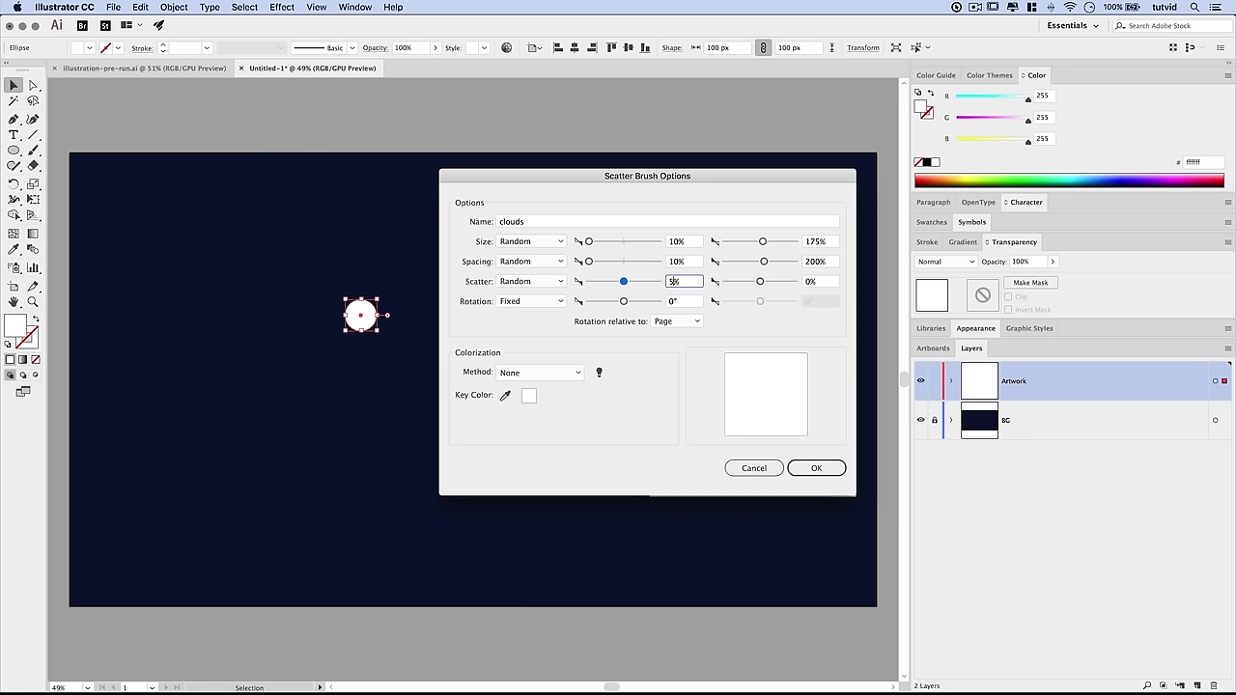
type("50")
key("Tab")
key("Tab")
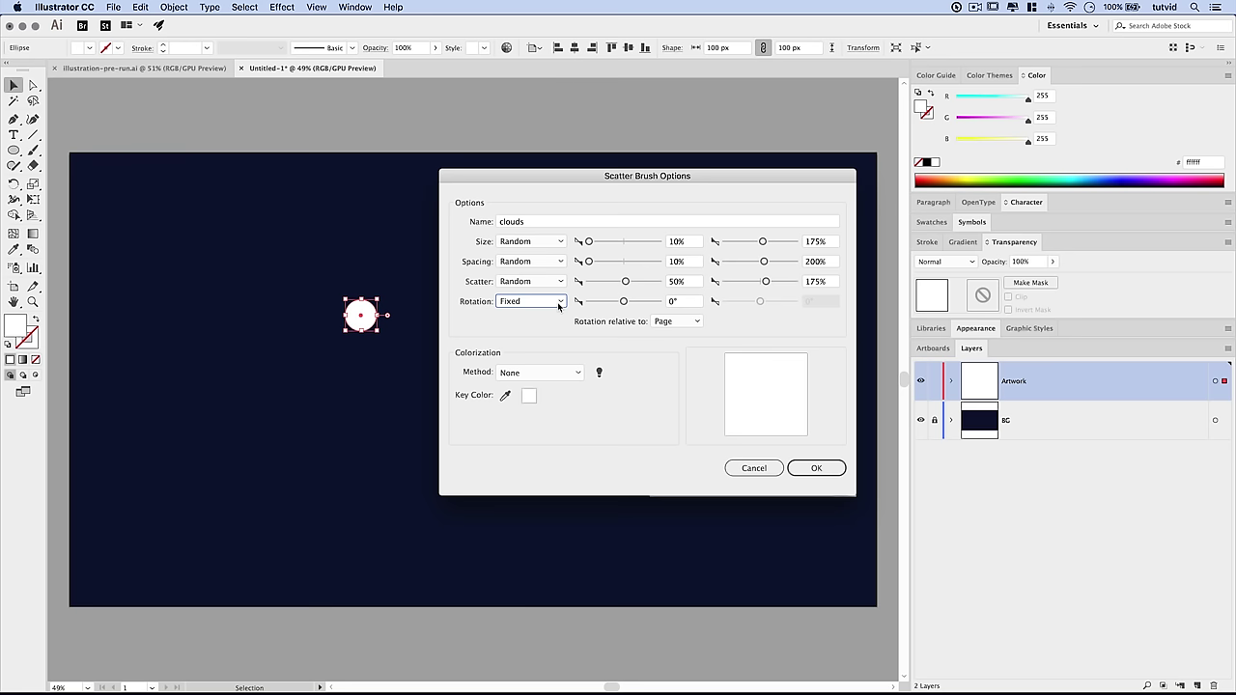
left_click(835, 470)
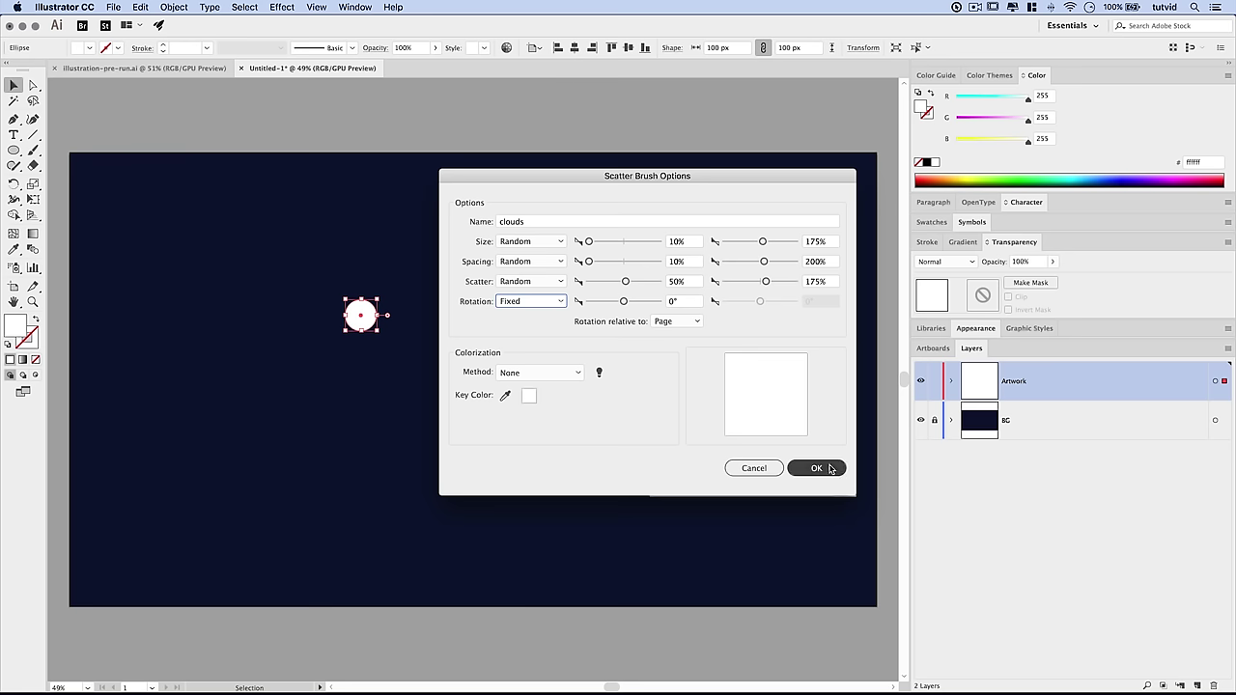
left_click(817, 467)
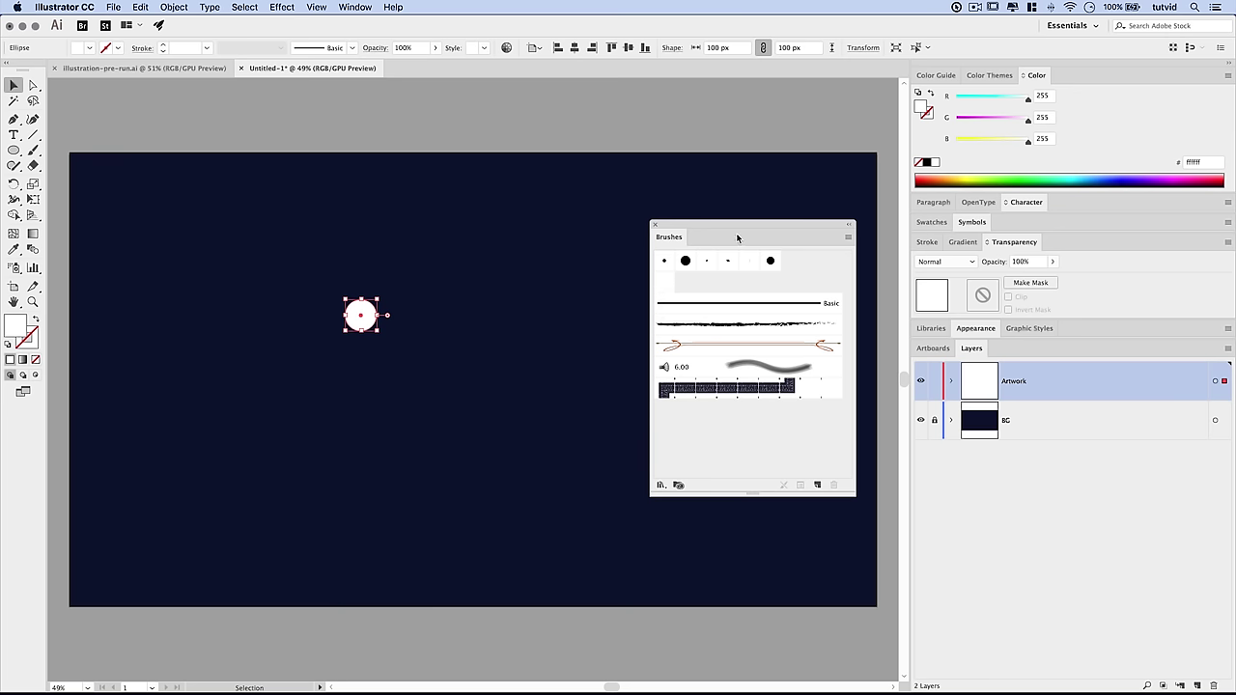
Close the brush list and delete the white source circle from the artboard
left_click_drag(731, 226, 719, 224)
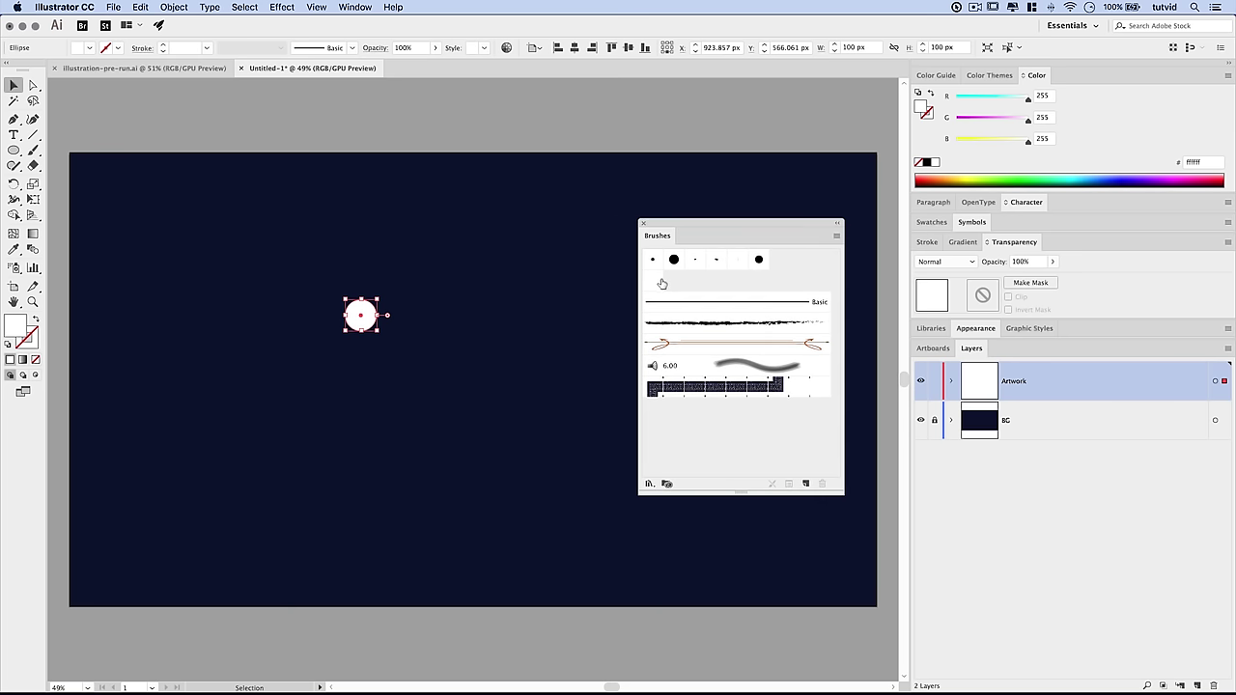
left_click(645, 224)
left_click_drag(311, 271, 450, 375)
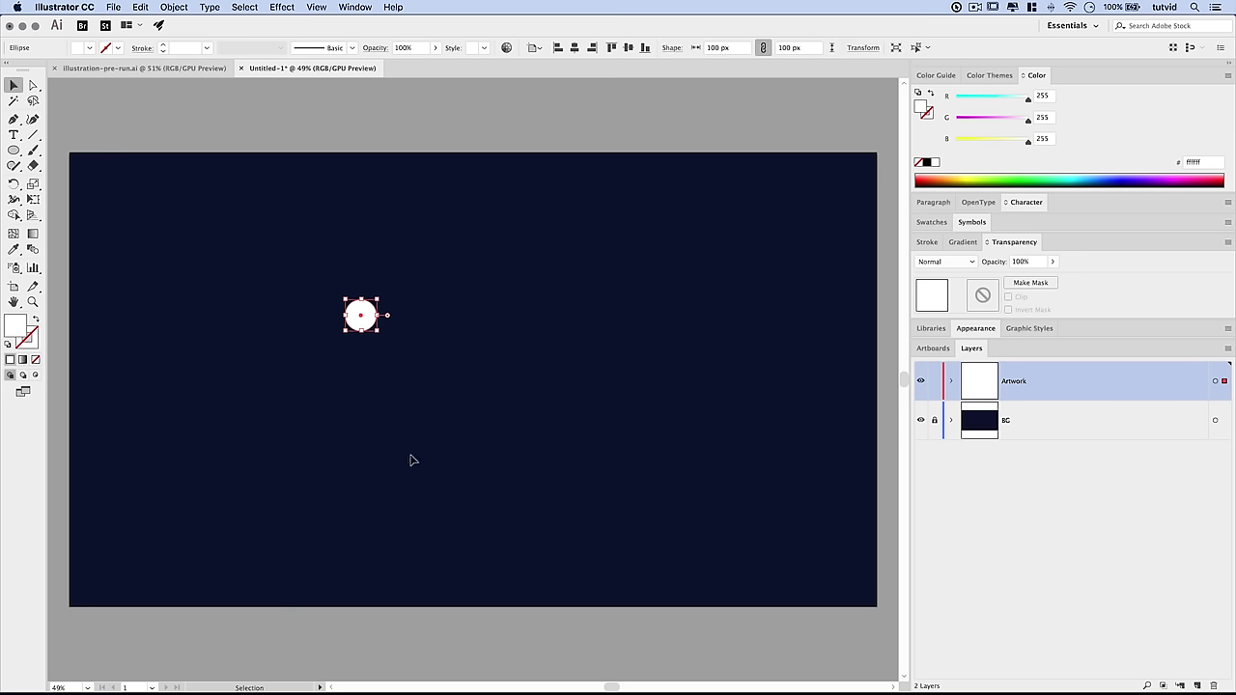
key("Delete")
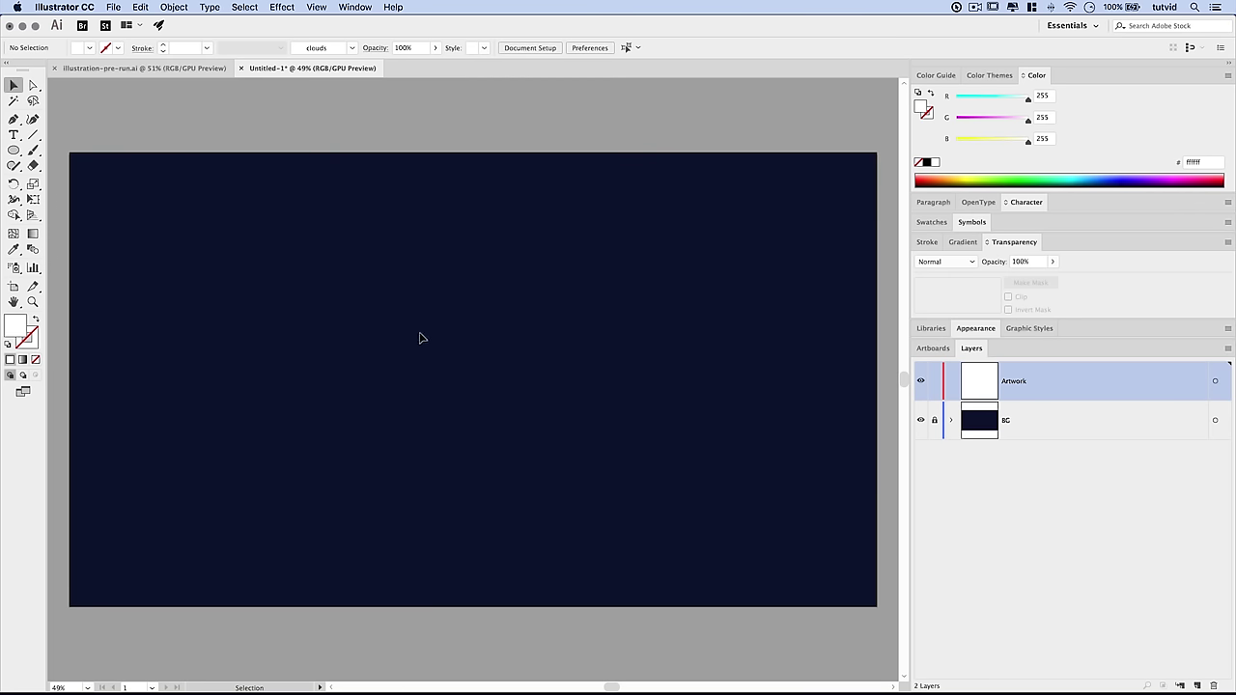
Activate the Paintbrush tool and choose the clouds brush from a compact, reopened brush list
left_click(32, 151)
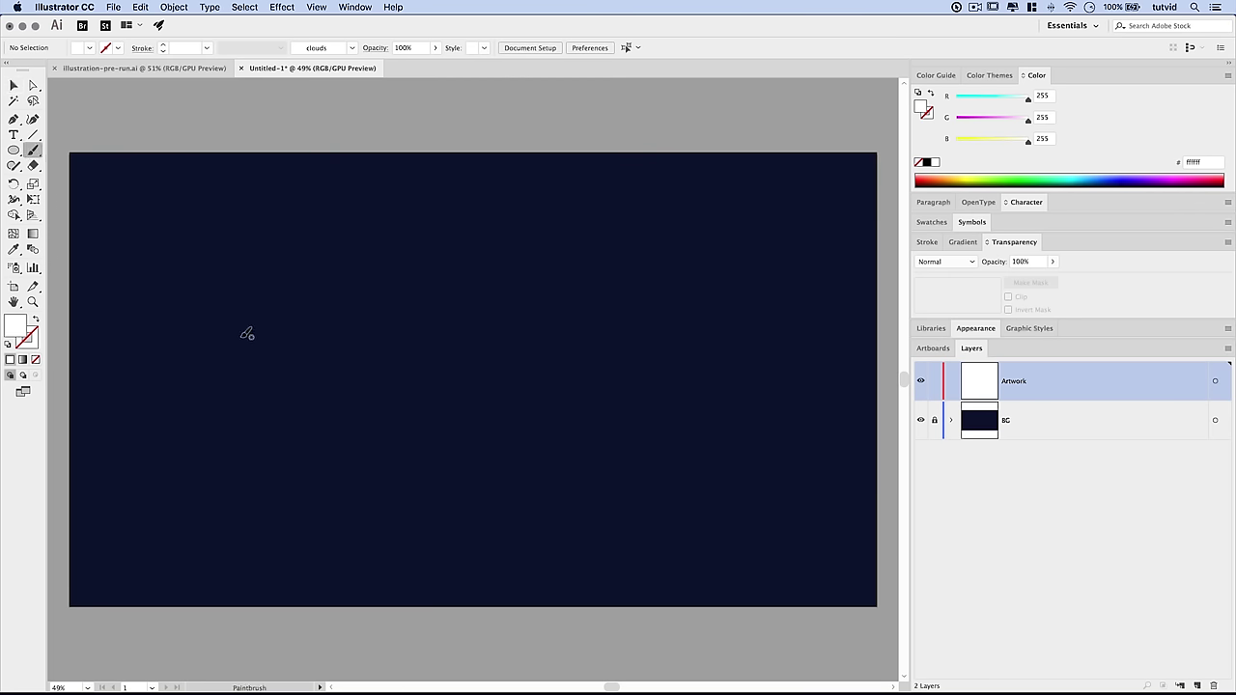
left_click(356, 7)
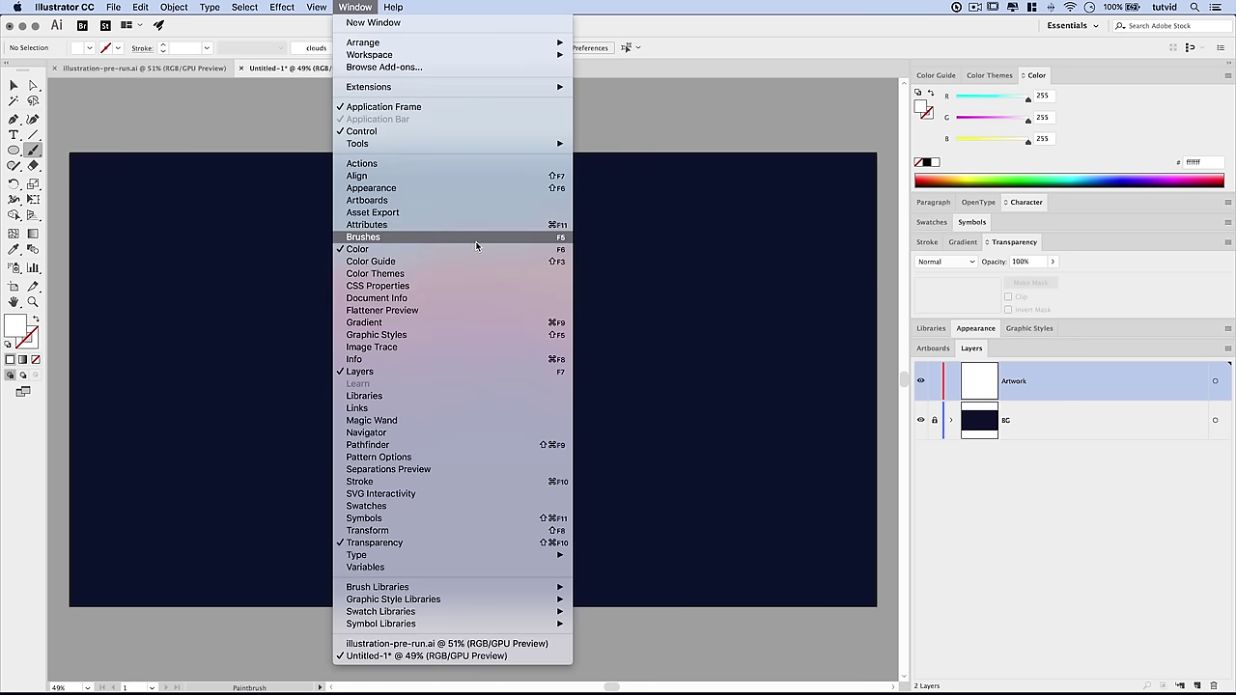
left_click(418, 238)
mouse_move(691, 237)
left_mouse_down()
mouse_move(160, 112)
mouse_move(118, 91)
left_mouse_up()
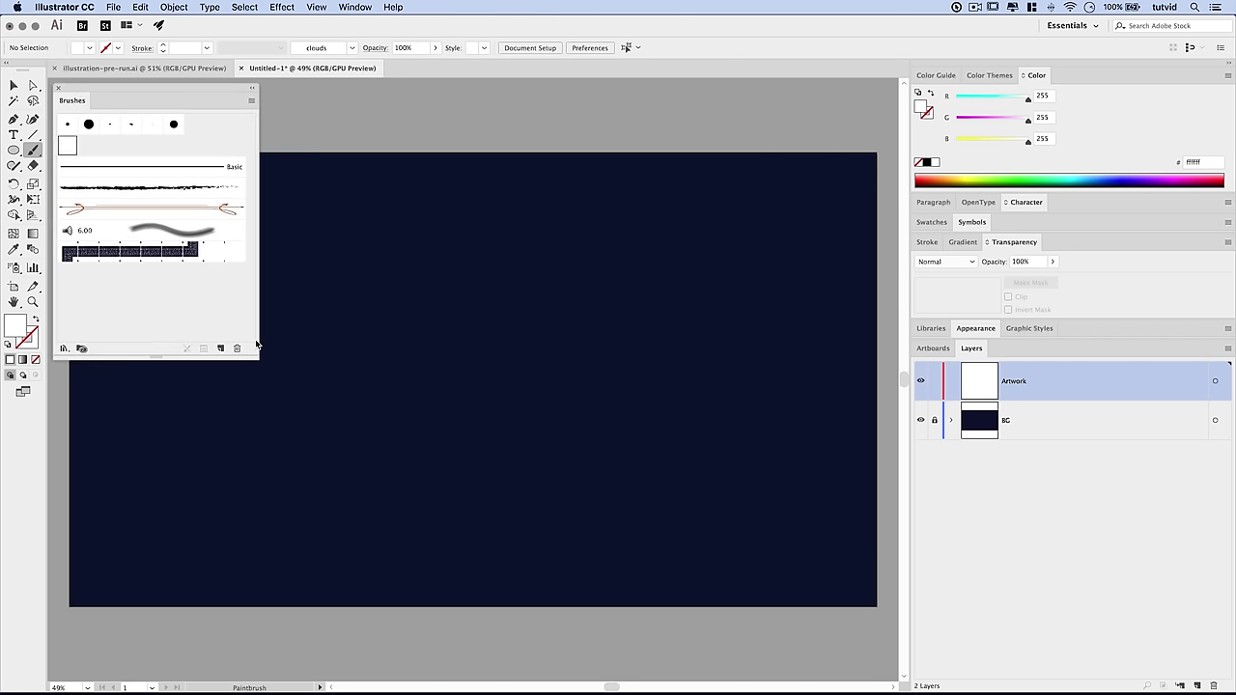
mouse_move(254, 356)
left_mouse_down()
mouse_move(226, 268)
mouse_move(224, 192)
left_mouse_up()
left_click(71, 145)
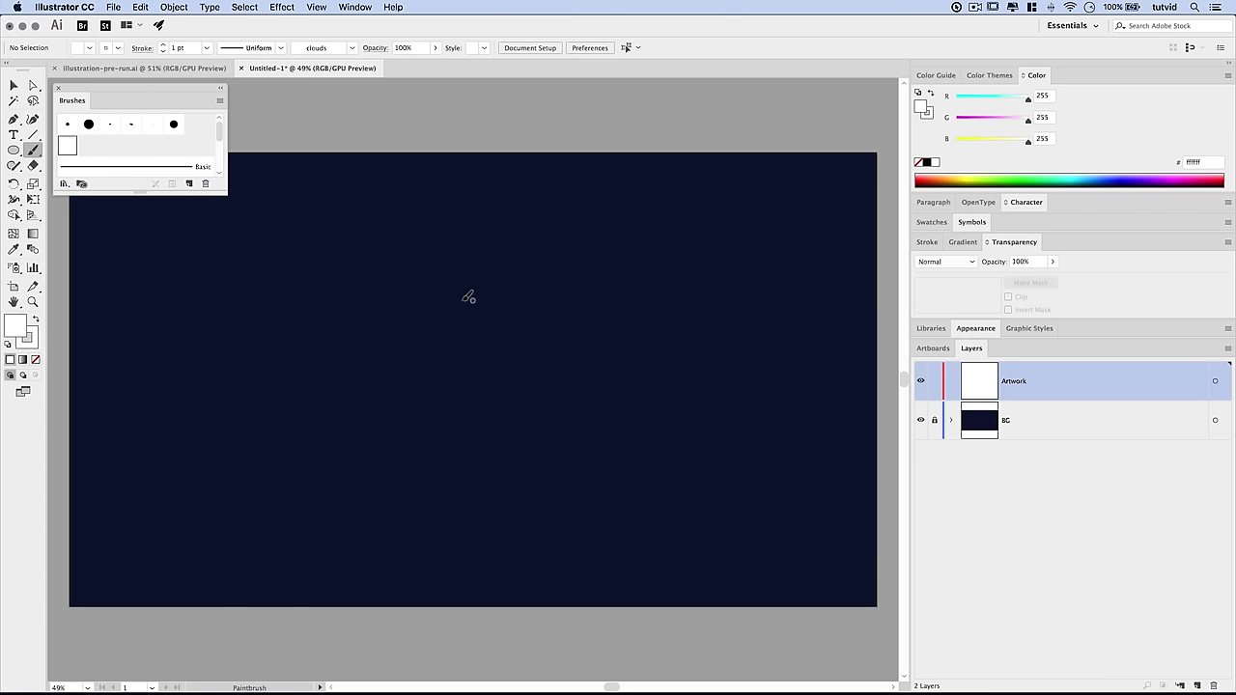
Paint a wide white cloud bank across the artboard's upper half with many short clouds brush strokes and dabs
left_click(266, 318)
left_click(659, 305)
left_click(582, 319)
left_click_drag(528, 348, 338, 319)
mouse_move(502, 309)
left_mouse_down()
mouse_move(618, 309)
mouse_move(396, 276)
left_mouse_up()
left_click_drag(237, 328, 245, 311)
left_click(248, 272)
left_click(432, 281)
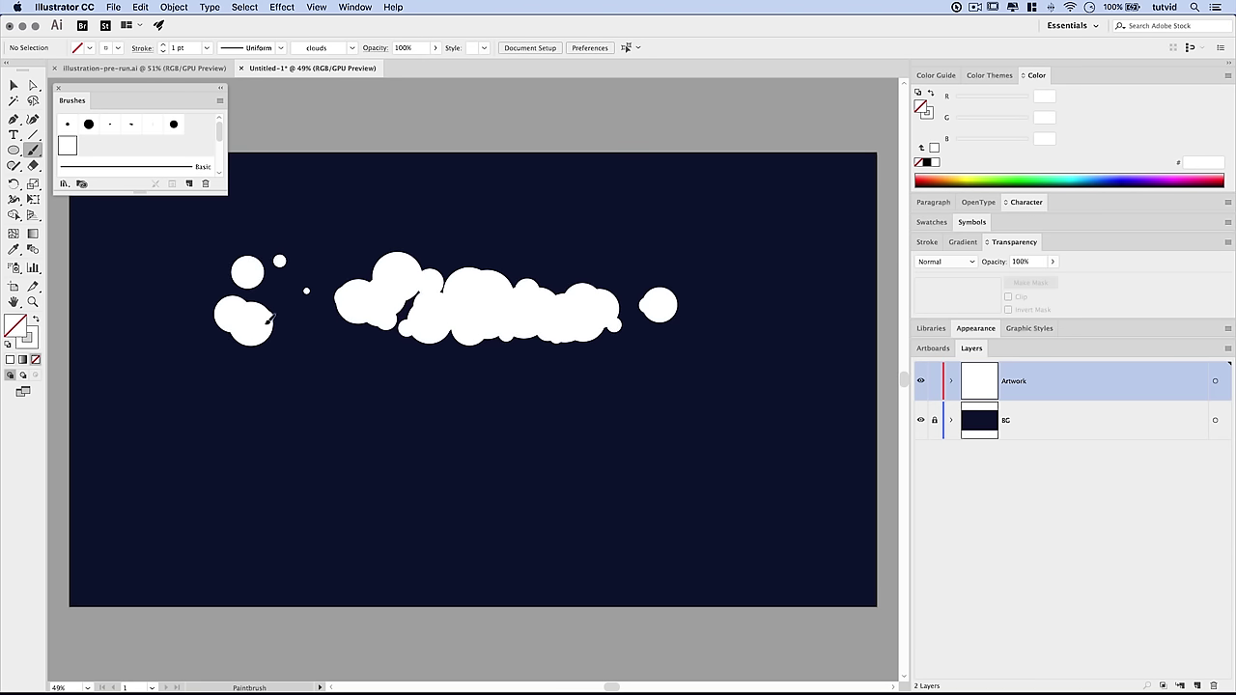
left_click(458, 275)
left_click(404, 359)
left_click(357, 360)
left_click(373, 338)
left_click(287, 358)
left_click(292, 263)
left_click(360, 267)
mouse_move(275, 298)
left_mouse_down()
mouse_move(330, 283)
mouse_move(253, 296)
left_mouse_up()
left_click(381, 258)
left_click(206, 277)
left_click(337, 259)
left_click(308, 280)
left_click(470, 260)
left_click(527, 259)
left_click(585, 273)
left_click(627, 272)
left_click(524, 245)
left_click(654, 269)
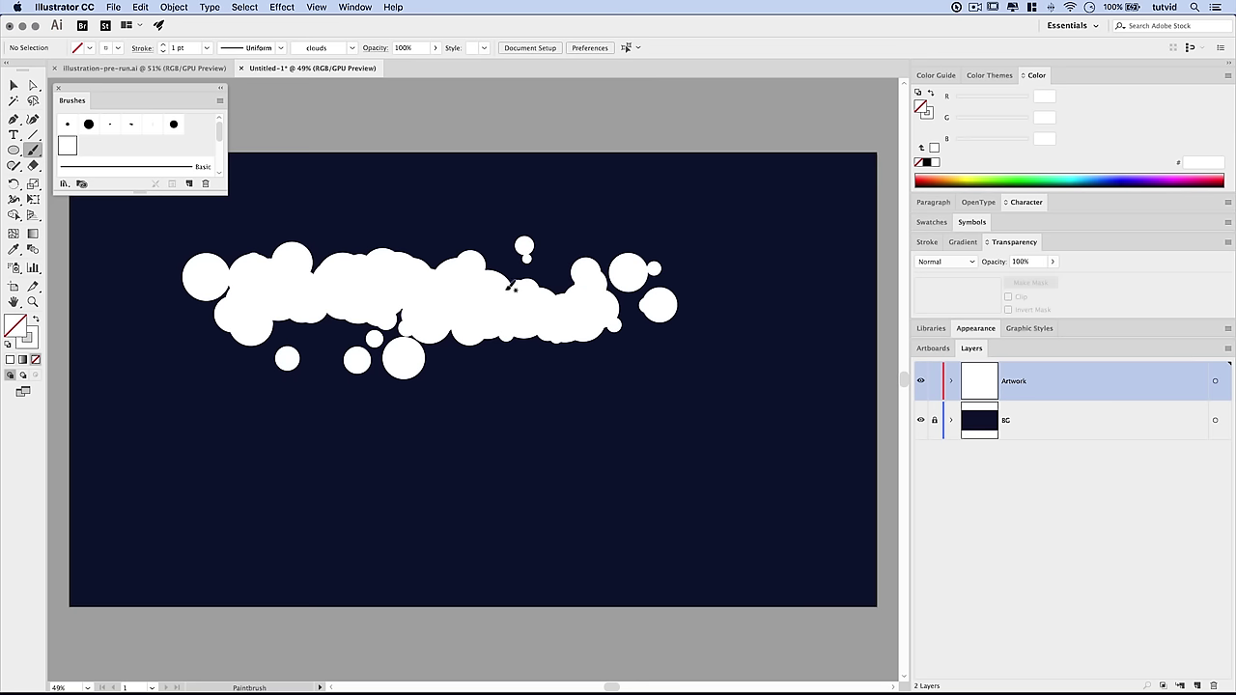
left_click(465, 243)
left_click(589, 348)
left_click(541, 249)
left_click(616, 253)
left_click(459, 236)
left_click(506, 247)
Check the finished artwork in illustration-pre-run.ai, and extend the cloud's top and right end with more brush strokes, undoing one
left_click(181, 67)
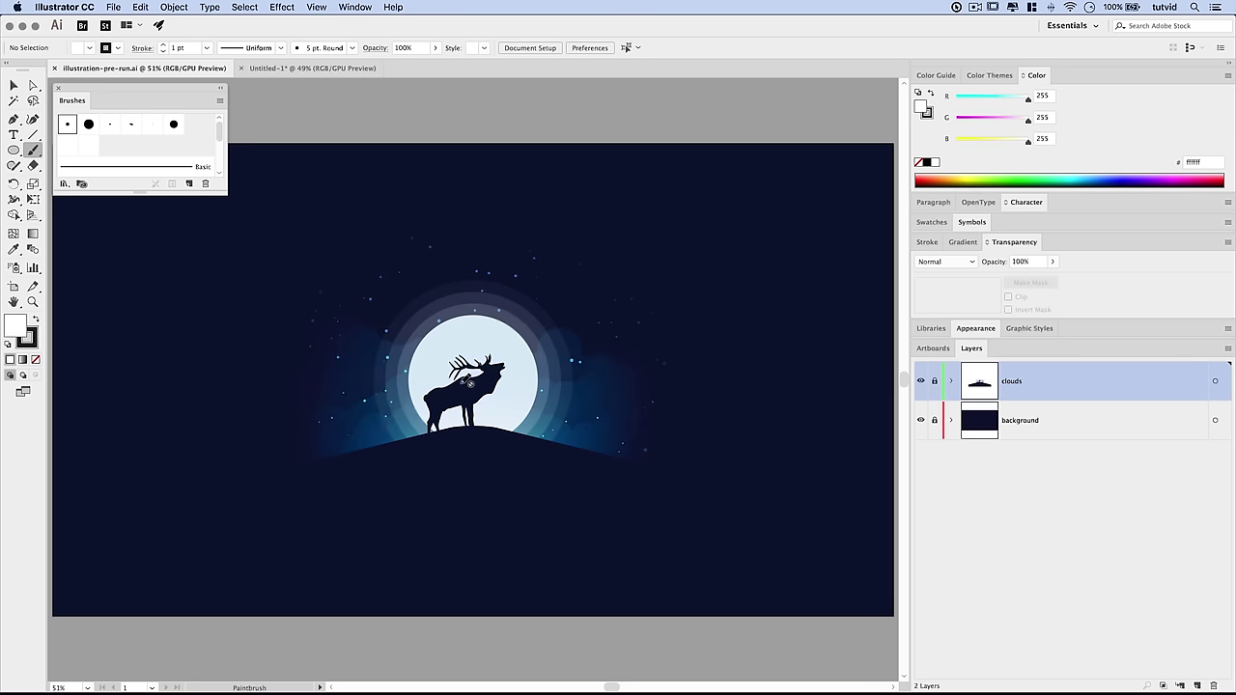
left_click(262, 66)
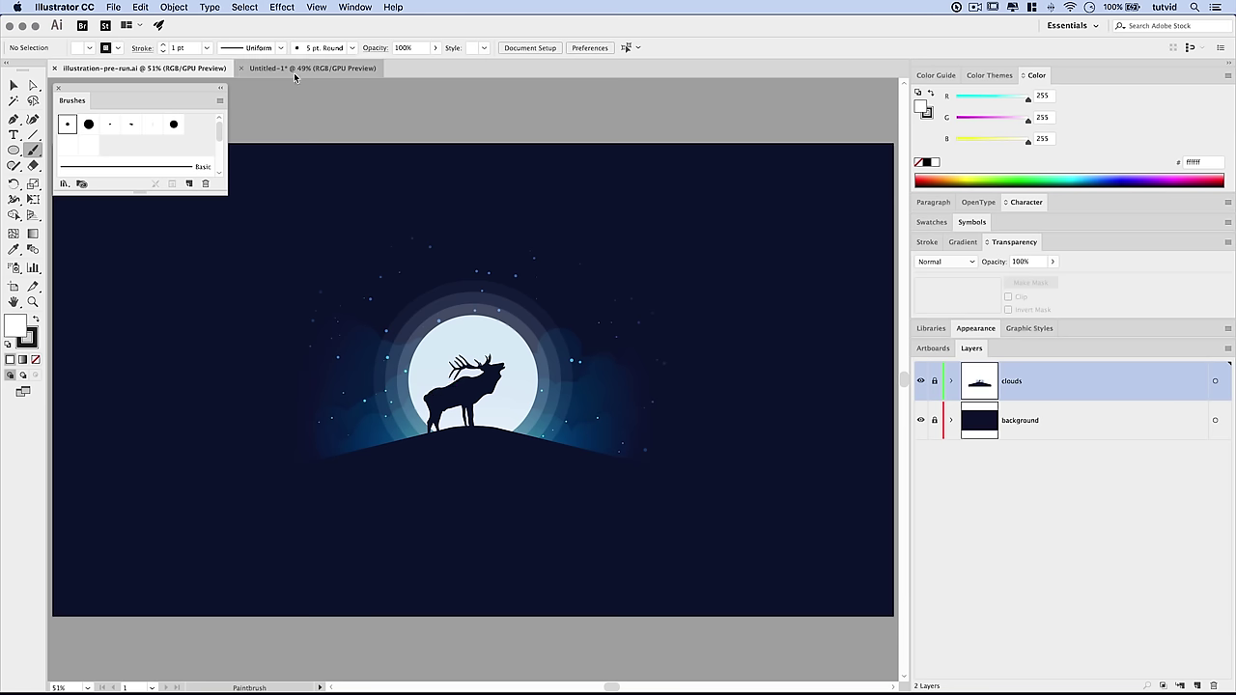
mouse_move(608, 284)
left_mouse_down()
mouse_move(537, 278)
mouse_move(720, 302)
mouse_move(549, 284)
mouse_move(668, 287)
mouse_move(499, 285)
mouse_move(708, 293)
left_mouse_up()
left_click_drag(514, 254, 574, 248)
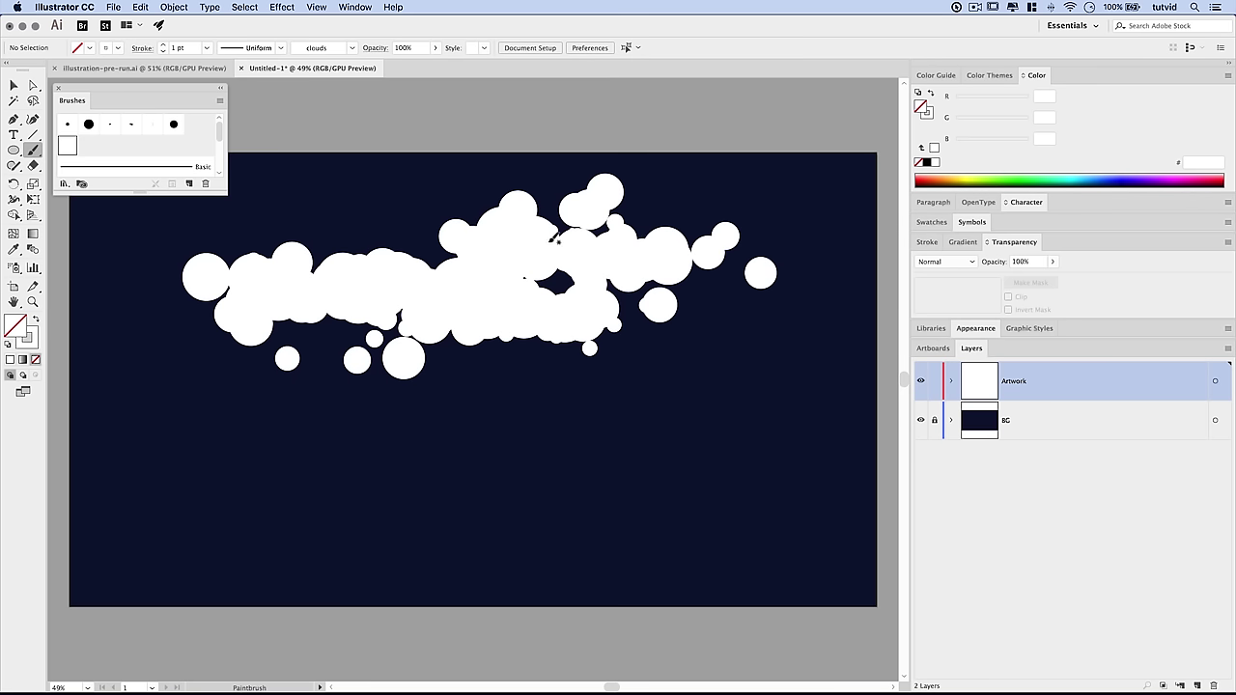
key("super+z")
mouse_move(291, 242)
left_mouse_down()
mouse_move(396, 274)
mouse_move(444, 324)
left_mouse_up()
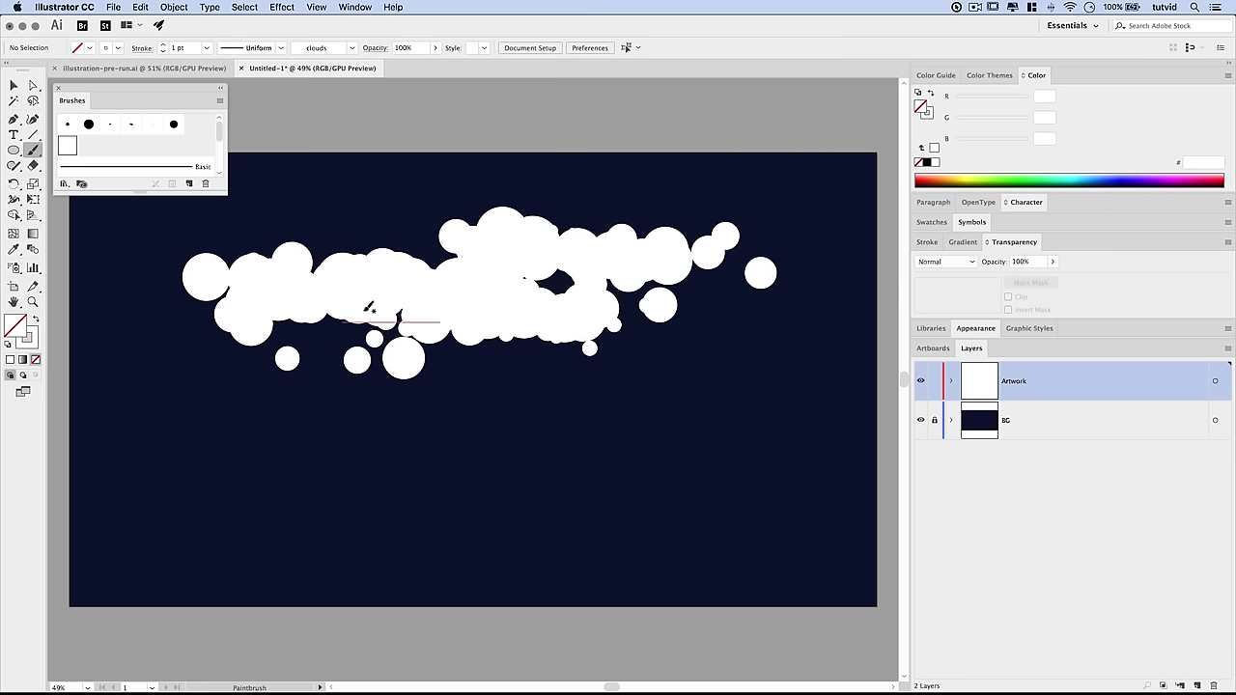
mouse_move(515, 289)
left_mouse_down()
mouse_move(497, 265)
mouse_move(659, 258)
mouse_move(502, 267)
left_mouse_up()
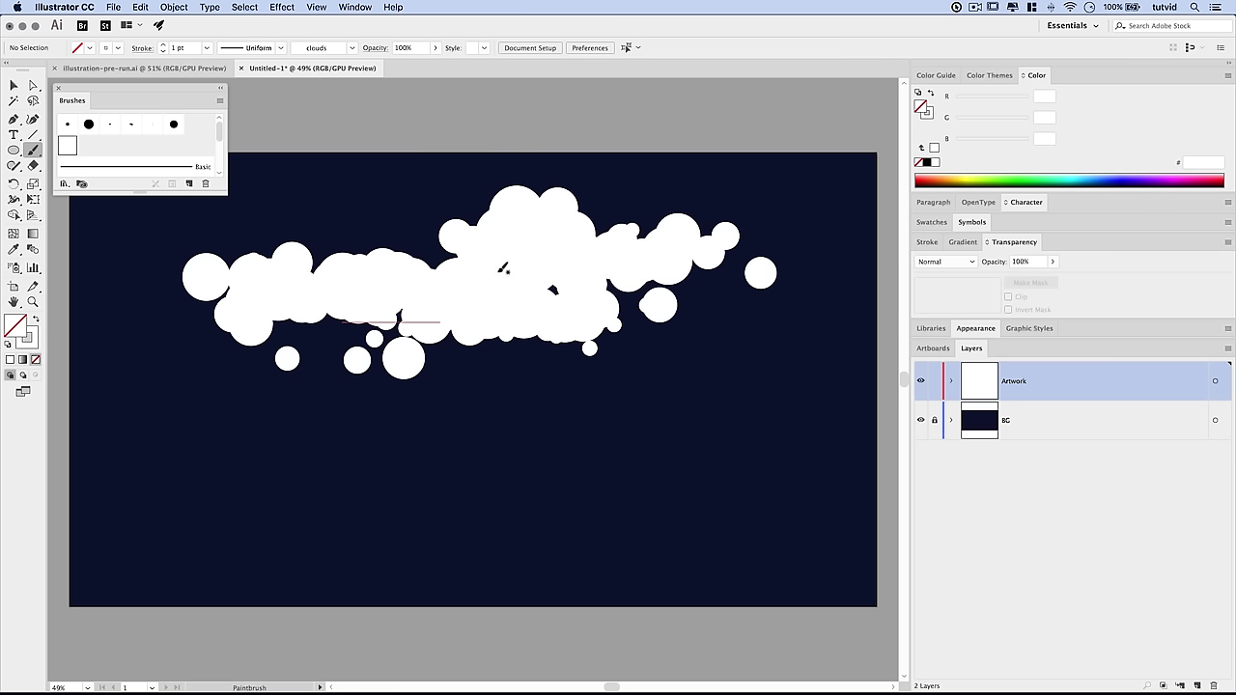
mouse_move(409, 274)
left_mouse_down()
mouse_move(442, 258)
mouse_move(271, 285)
left_mouse_up()
Draw a circle about 264 px in diameter over the middle of the cloud and move it slightly up and to the left
left_click(14, 149)
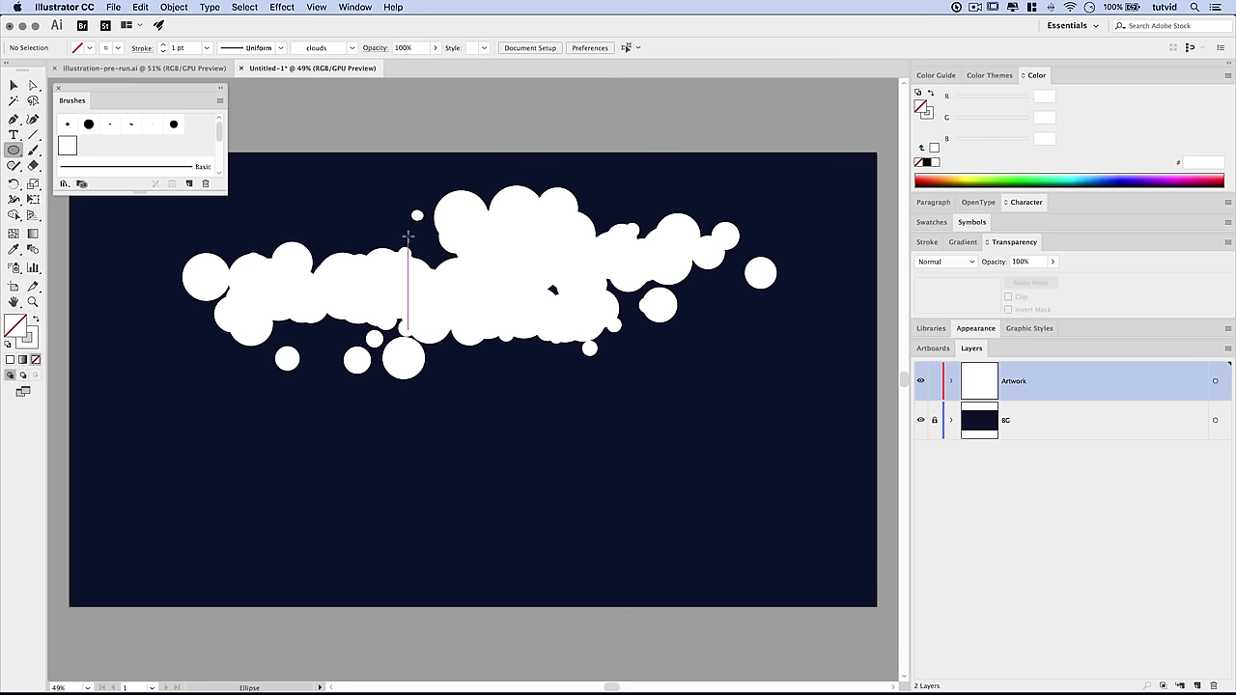
left_click_drag(417, 244, 501, 328)
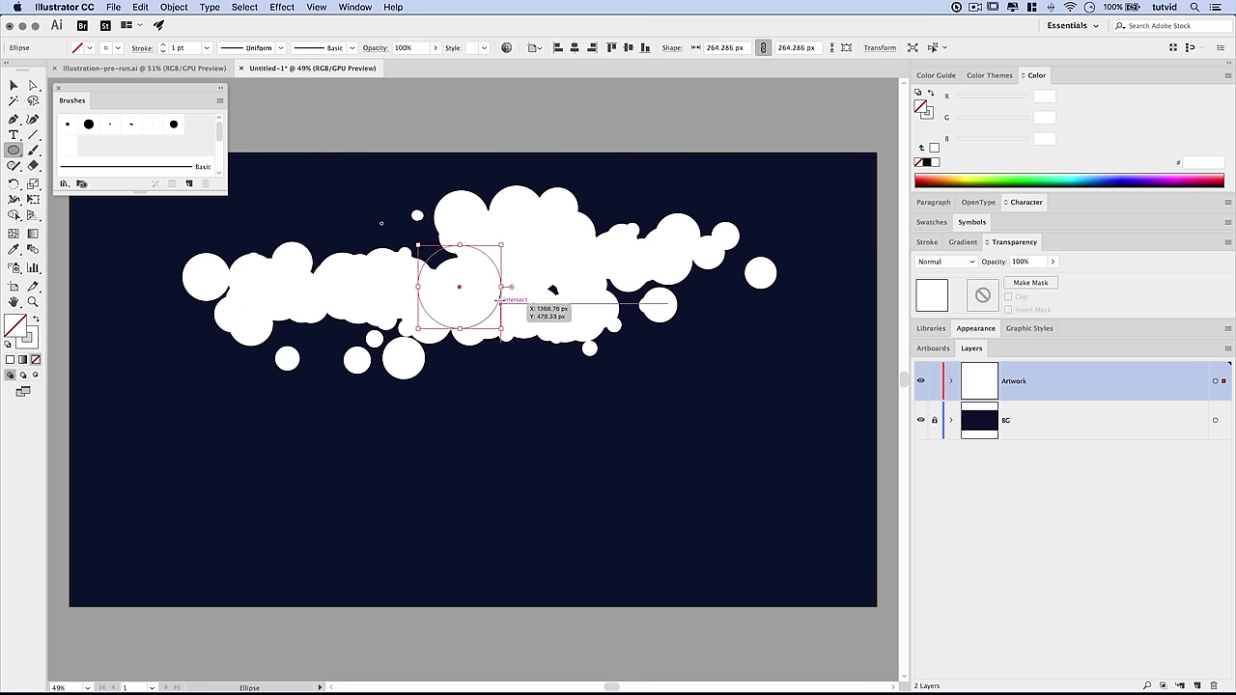
key("v")
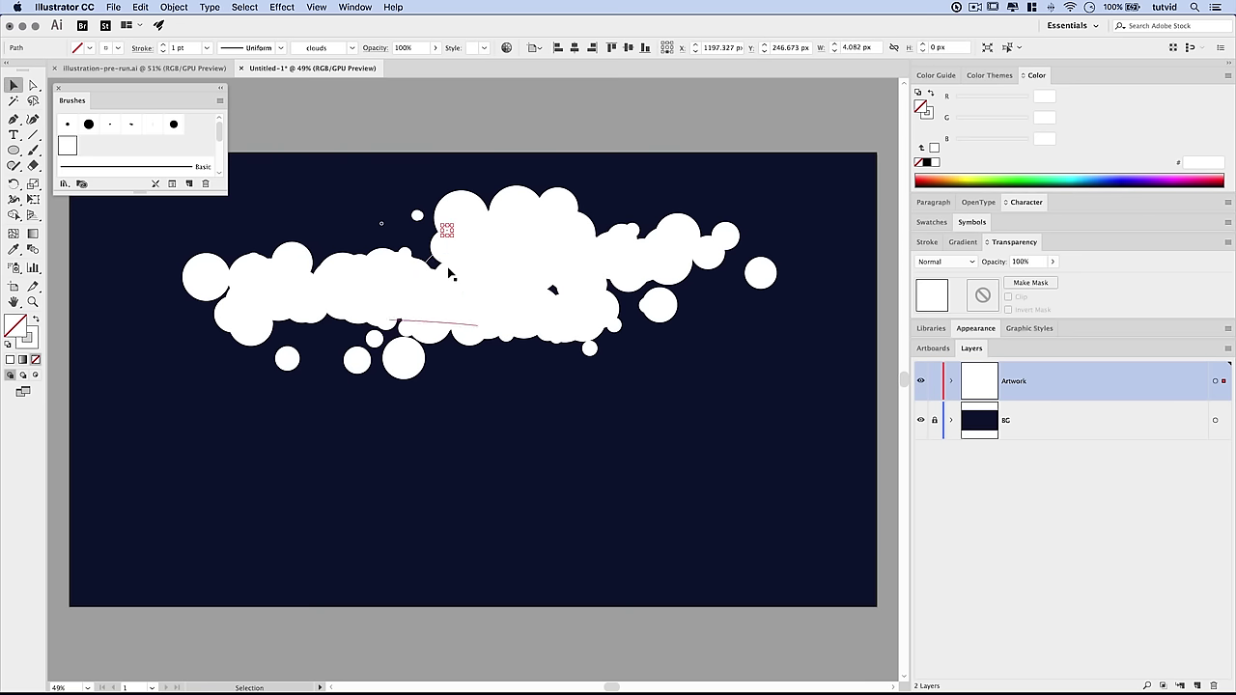
double_click(439, 259)
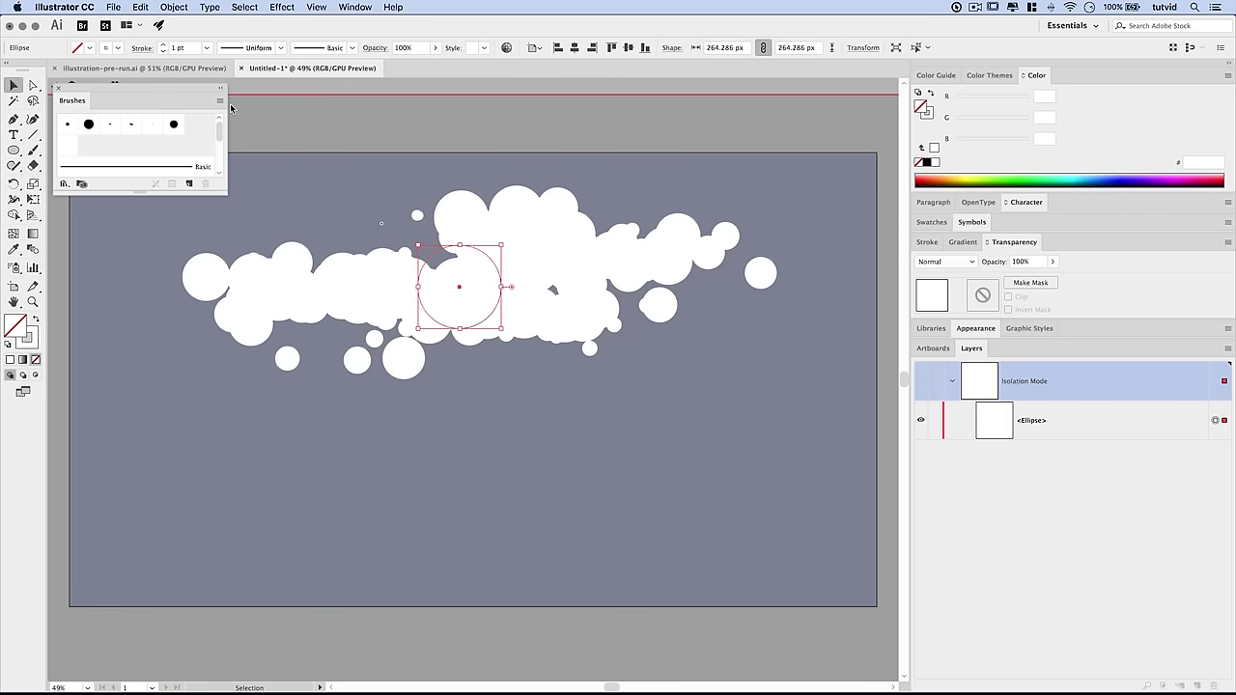
double_click(300, 121)
left_click_drag(436, 255, 403, 225)
Fill the circle white with no stroke and place a copy of it over the cloud's left end
left_click(38, 320)
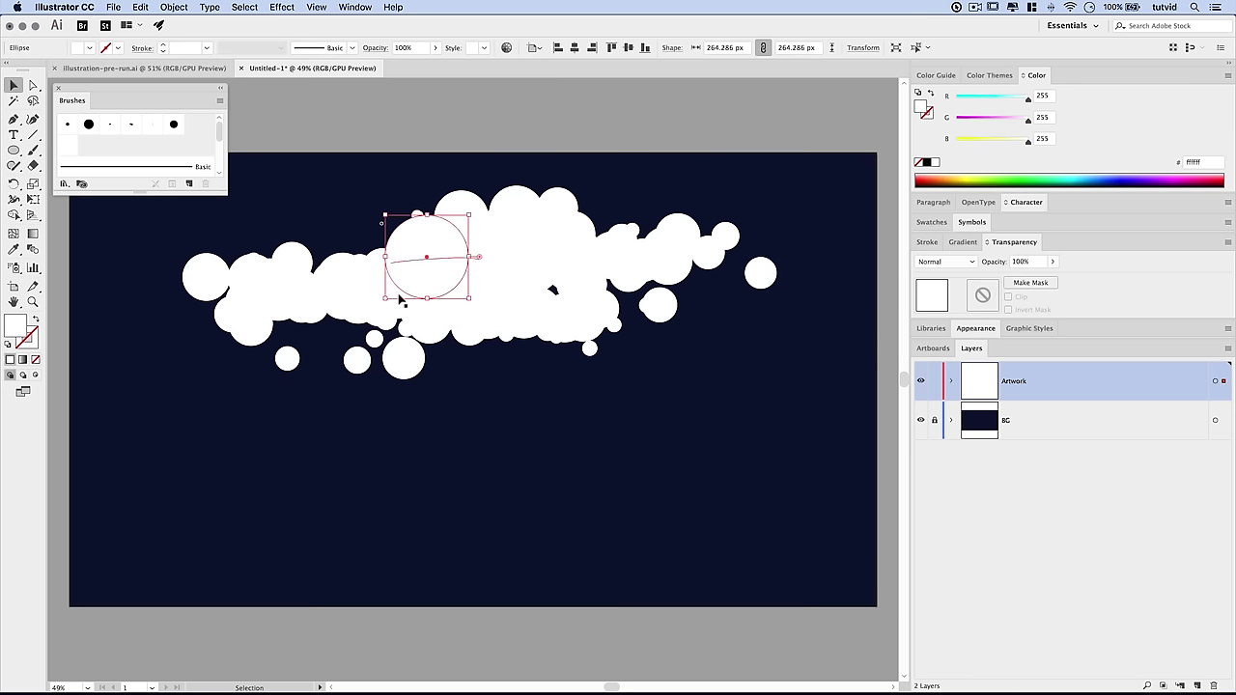
double_click(17, 329)
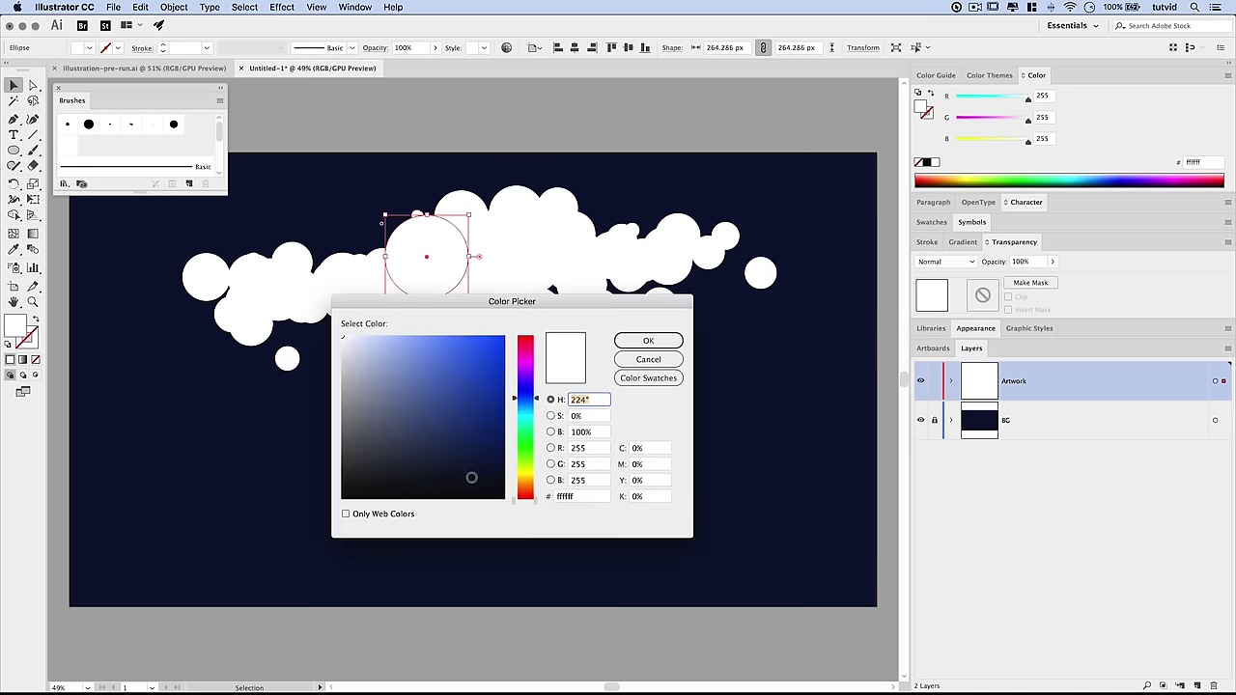
left_click(649, 341)
left_click_drag(440, 244, 267, 261)
left_click(384, 426)
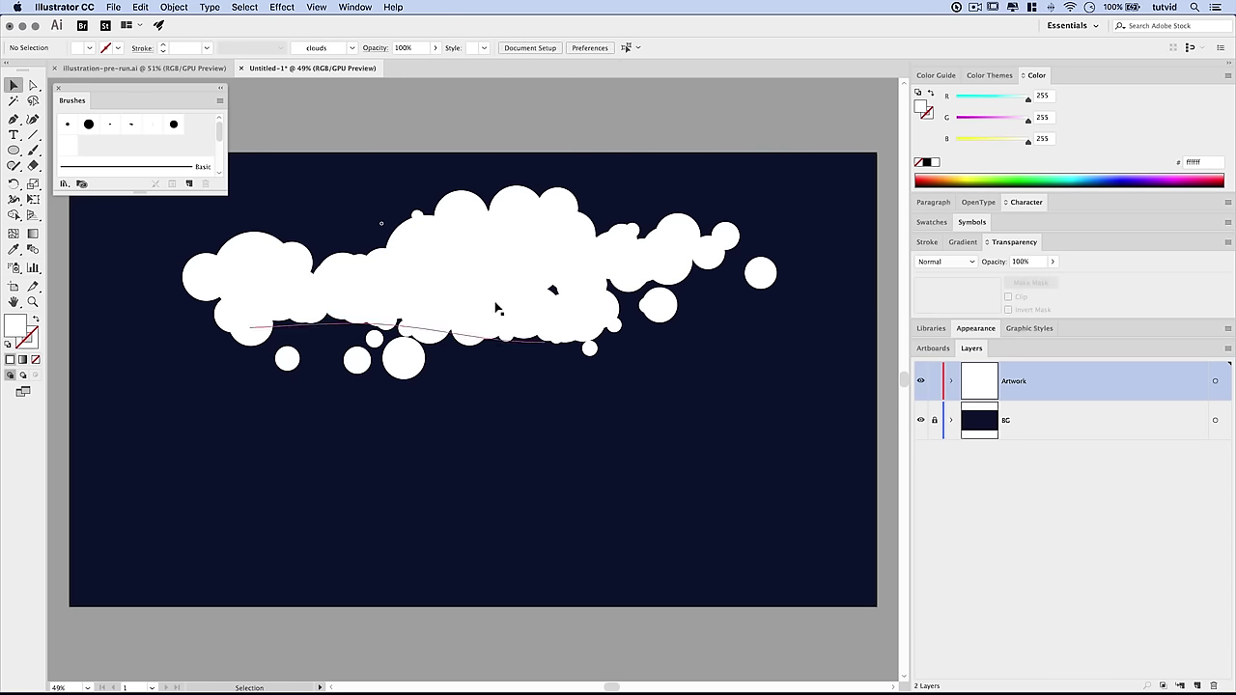
Nudge the brush stroke in the cloud's upper middle down to lower the bumps along the cloud's top edge
scroll(488, 279, "up", 1)
left_click_drag(383, 249, 380, 243)
key("shift+x")
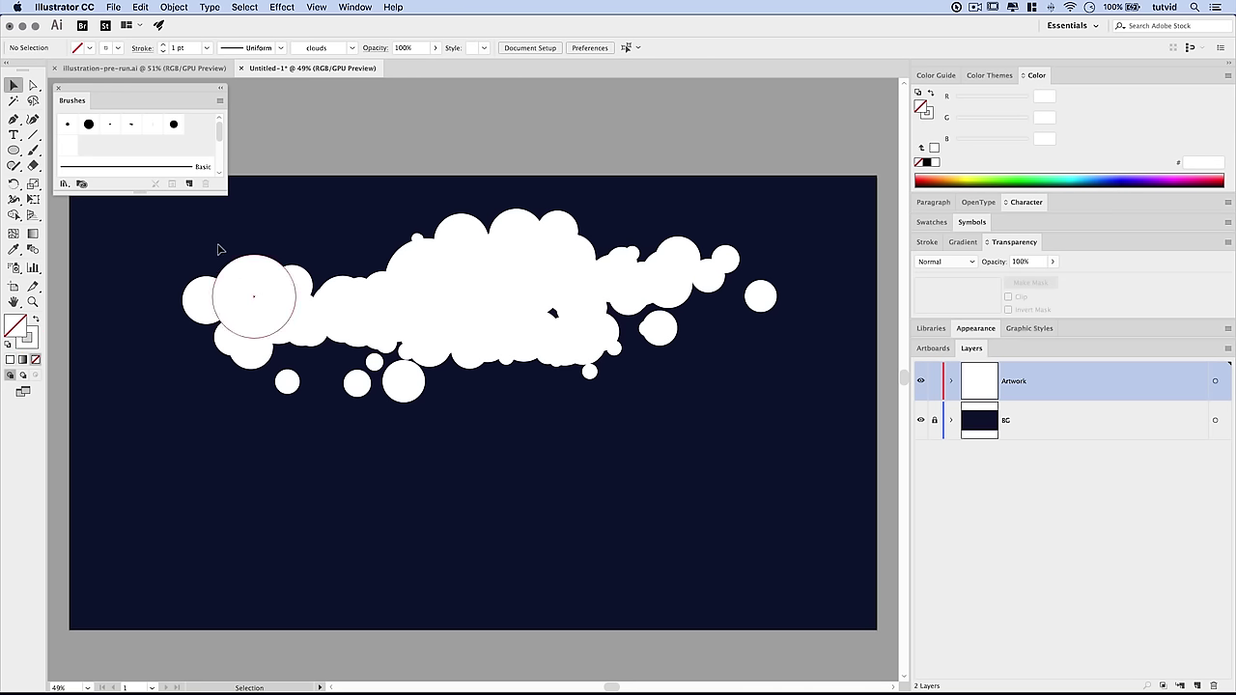
key("ctrl+v")
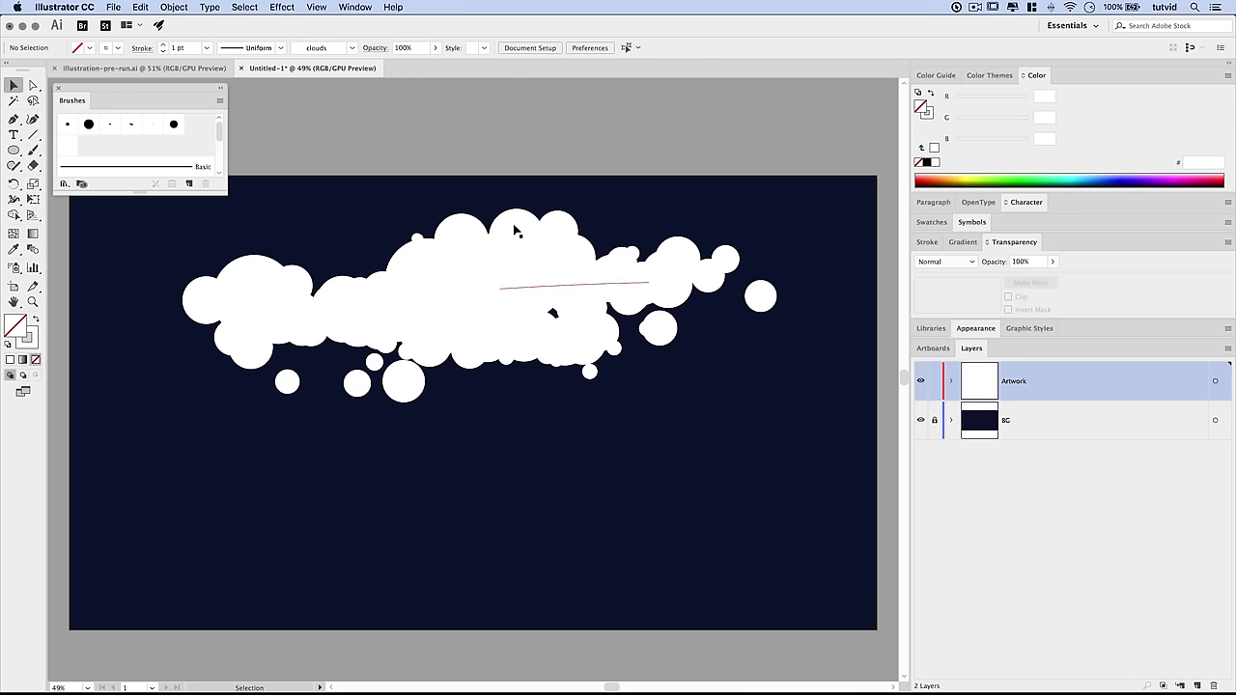
key("Down")
key("Down")
key("Down")
key("Down")
key("Down")
key("Down")
key("Down")
key("Down")
key("Down")
key("Down")
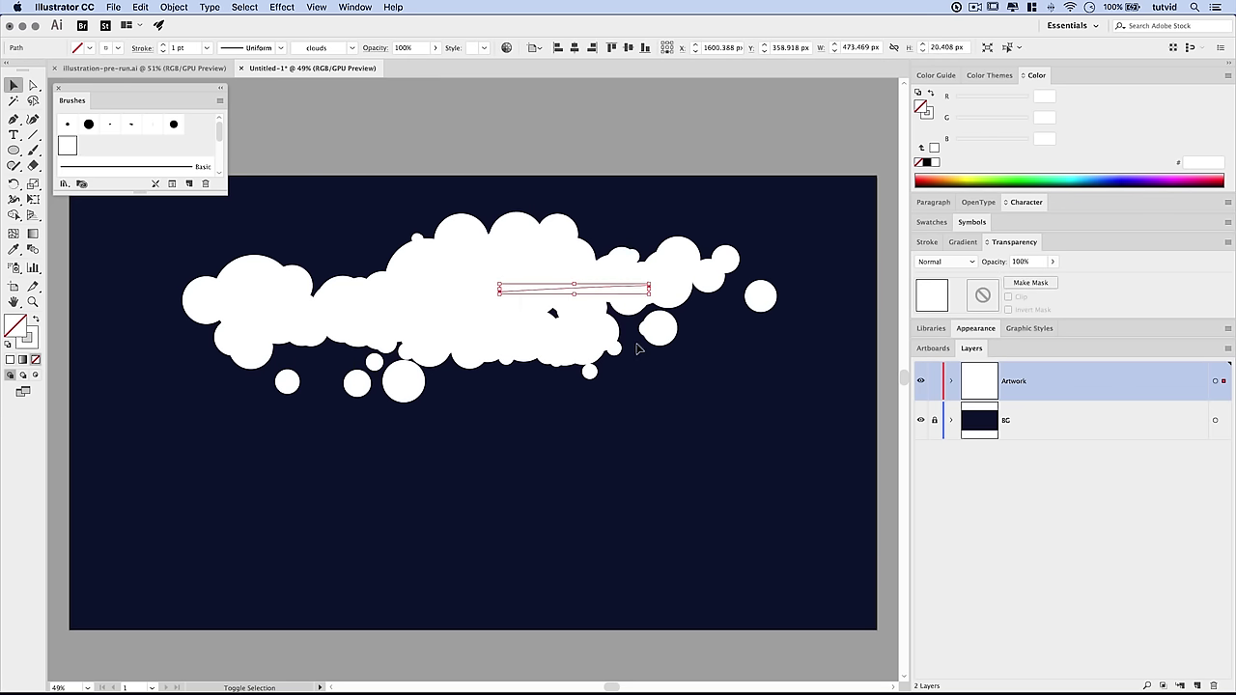
key("shift+Up")
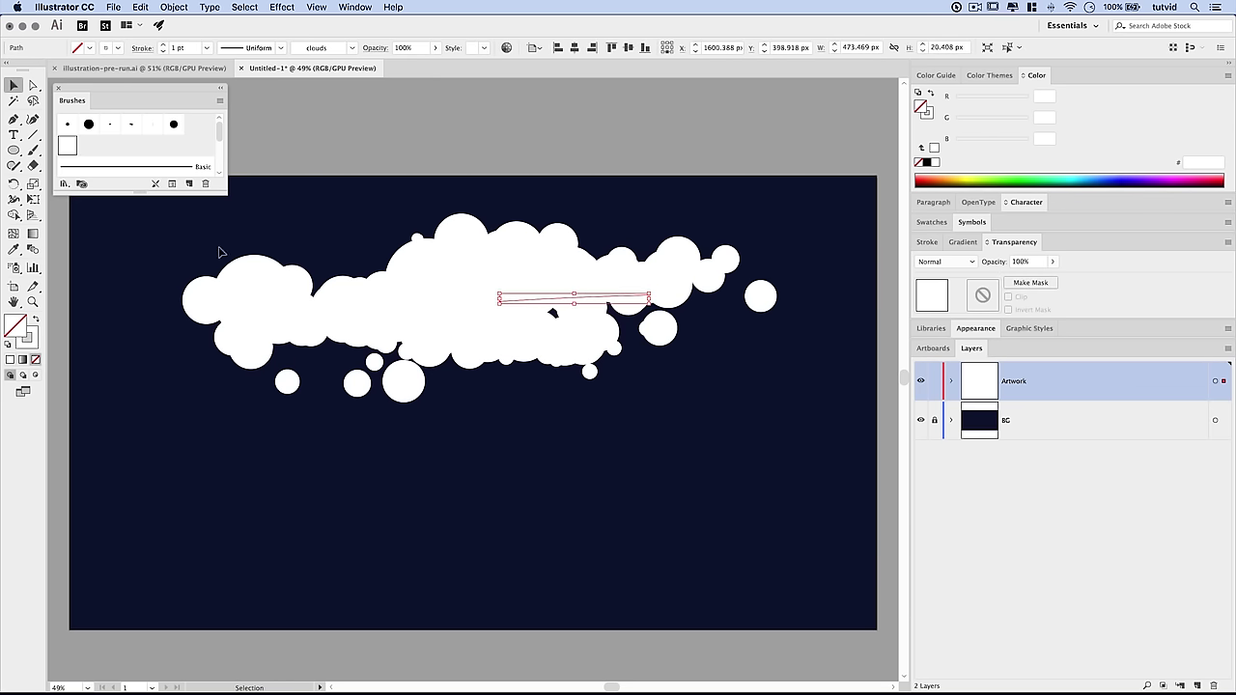
left_click_drag(579, 298, 418, 340)
Move the whole cloud to the artboard's lower half and expand the appearance of its brush strokes
left_click_drag(170, 206, 805, 429)
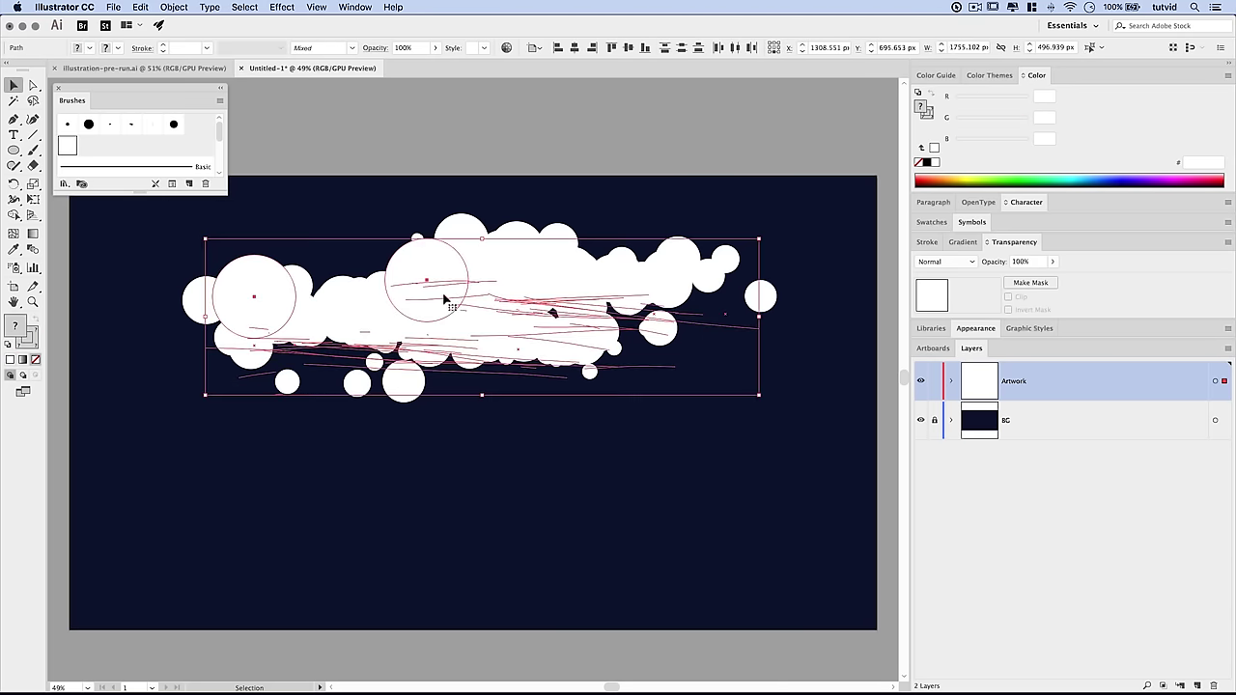
left_click_drag(449, 274, 466, 429)
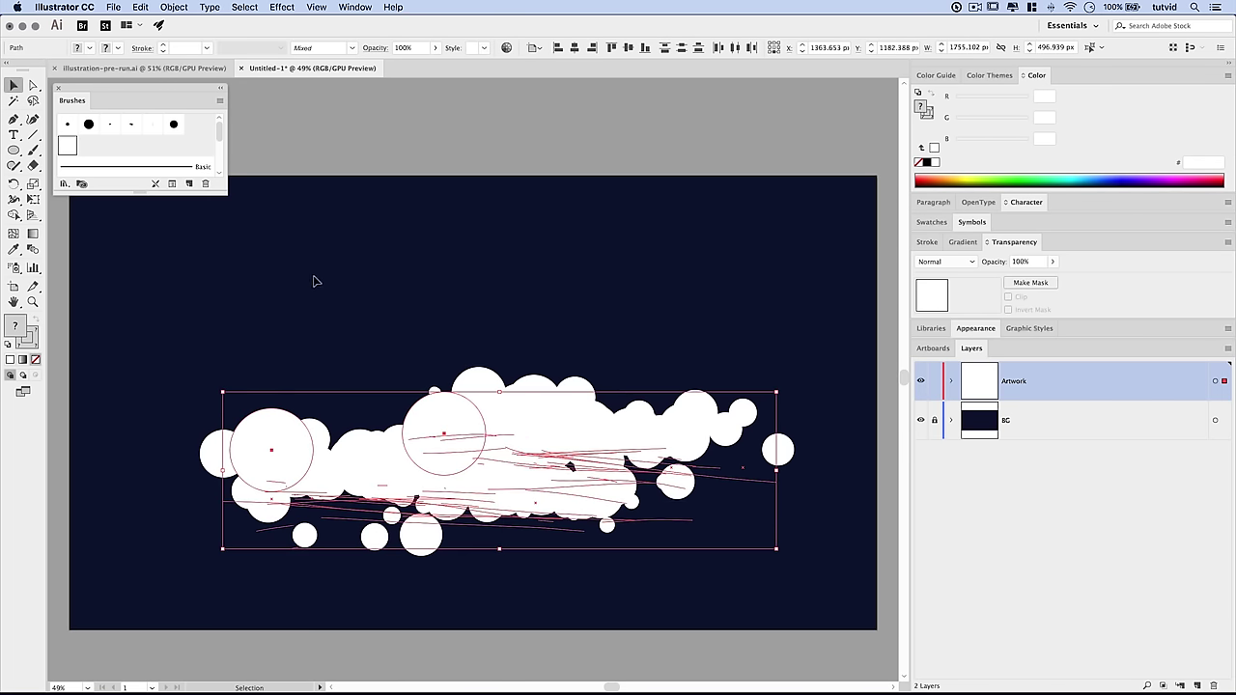
left_click(174, 7)
left_click(198, 147)
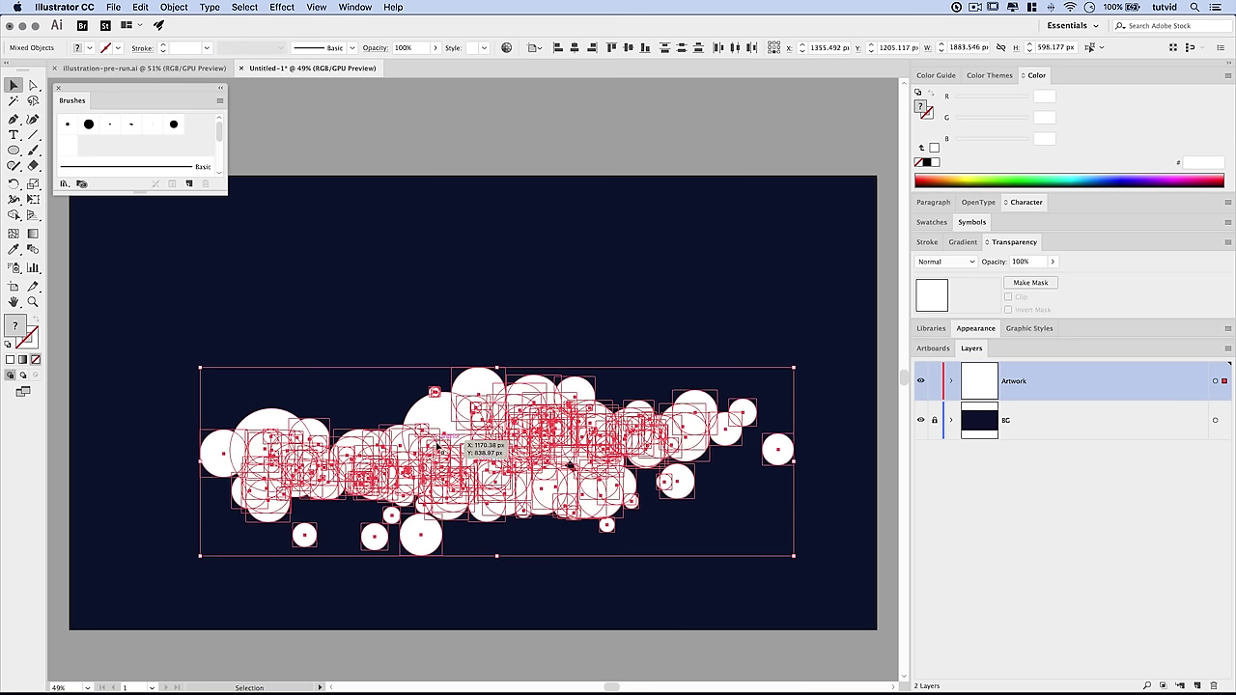
left_click(556, 587)
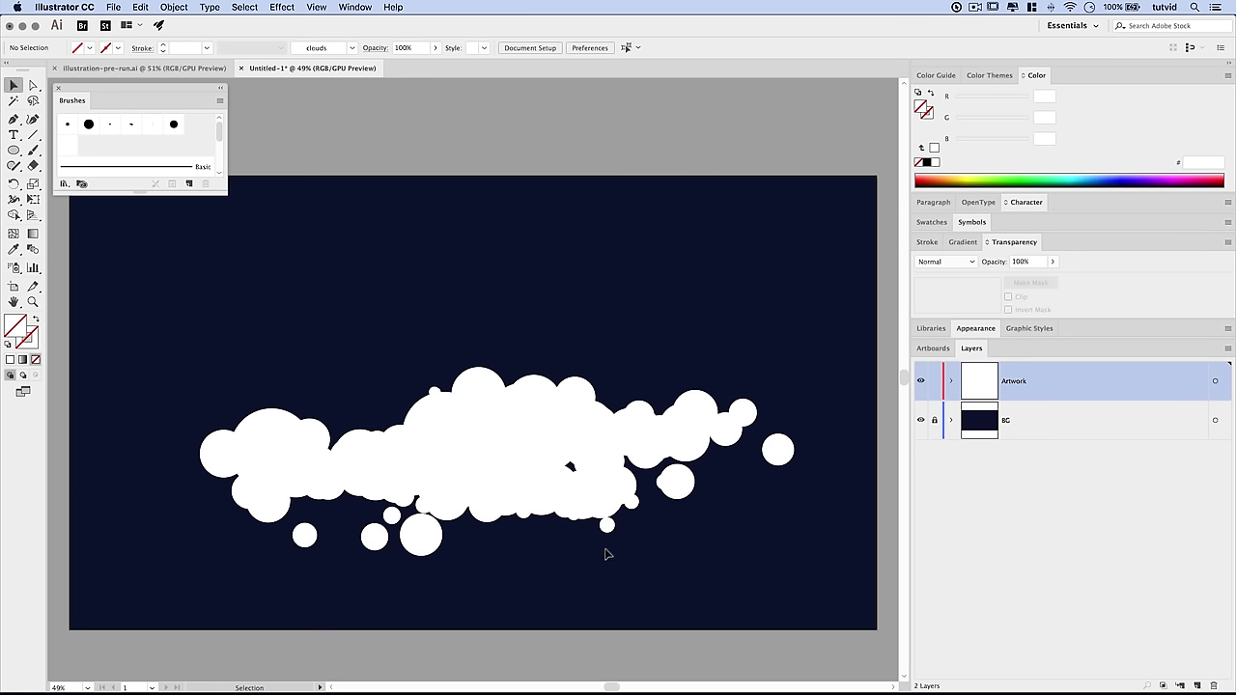
Move the group with the large circle at the cloud's top, just left of its center, slightly down
left_click(433, 390)
left_click(454, 364)
left_click(447, 368)
left_click(378, 361)
left_click(473, 386)
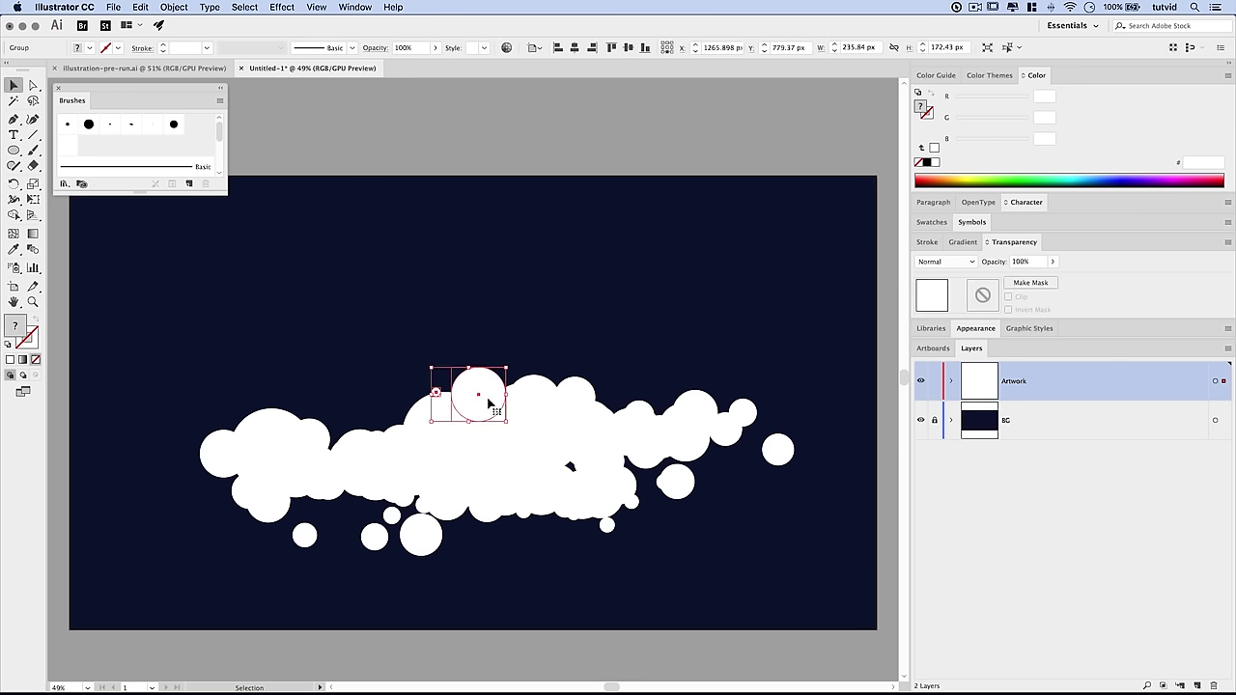
left_click_drag(493, 405, 474, 406)
left_click(460, 339)
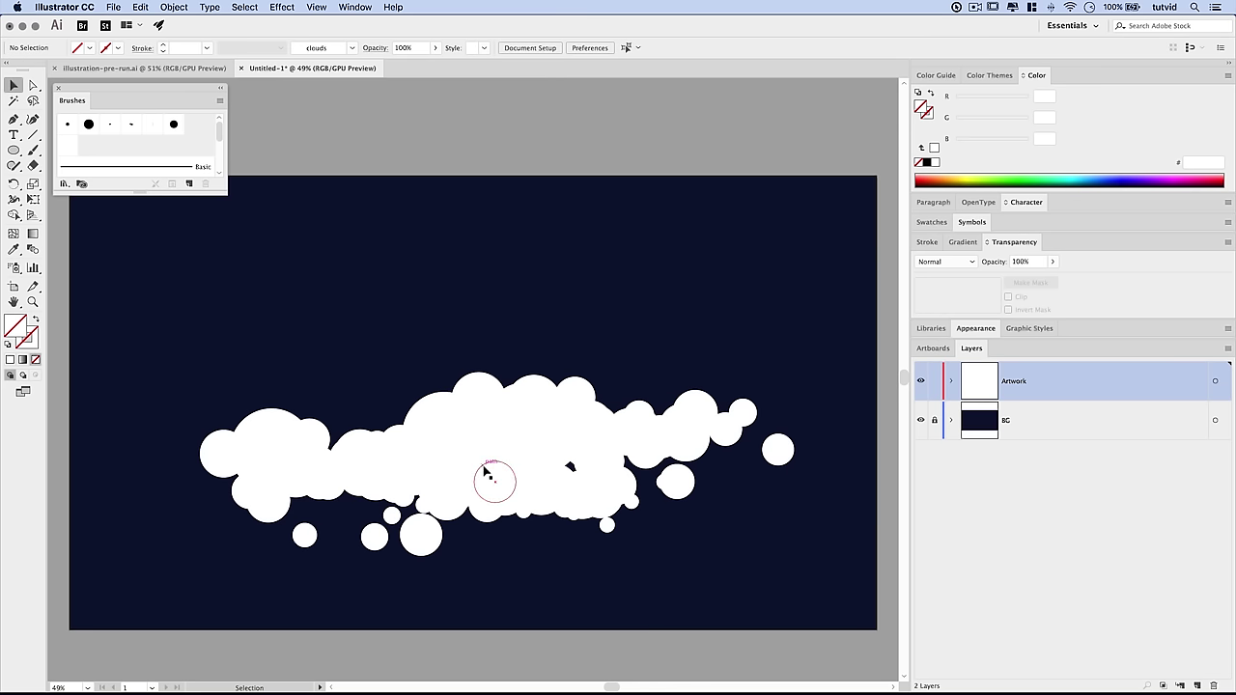
left_click(471, 390)
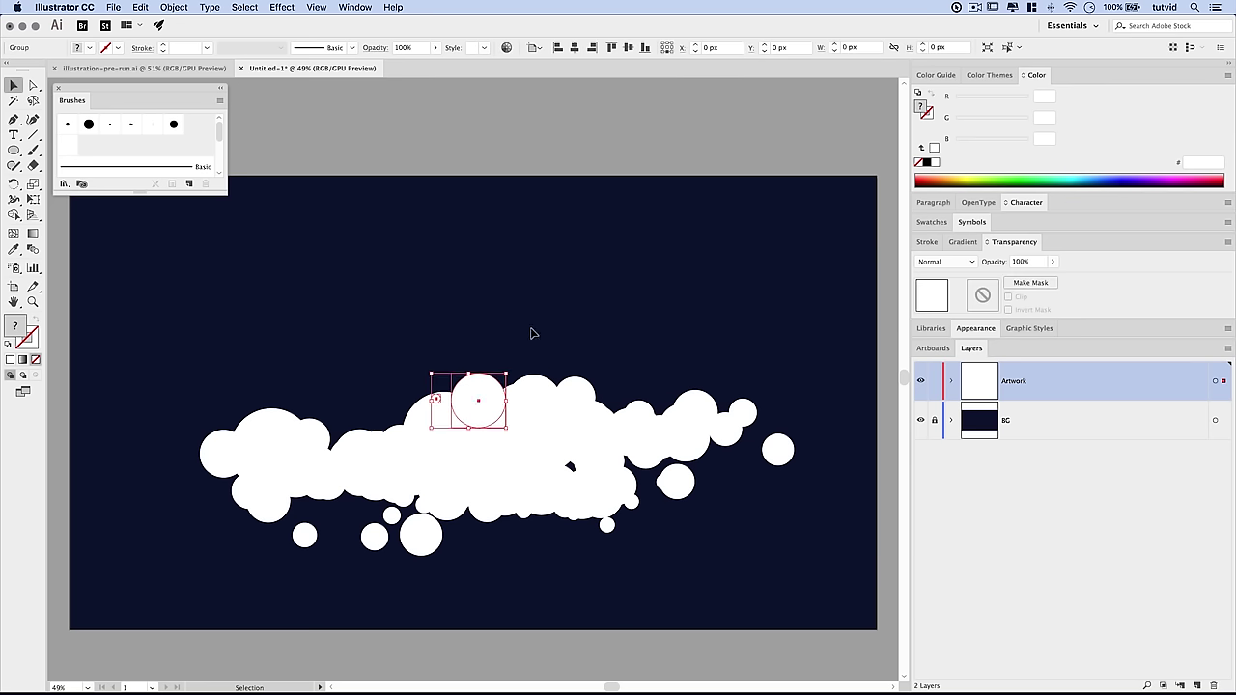
left_click(616, 370)
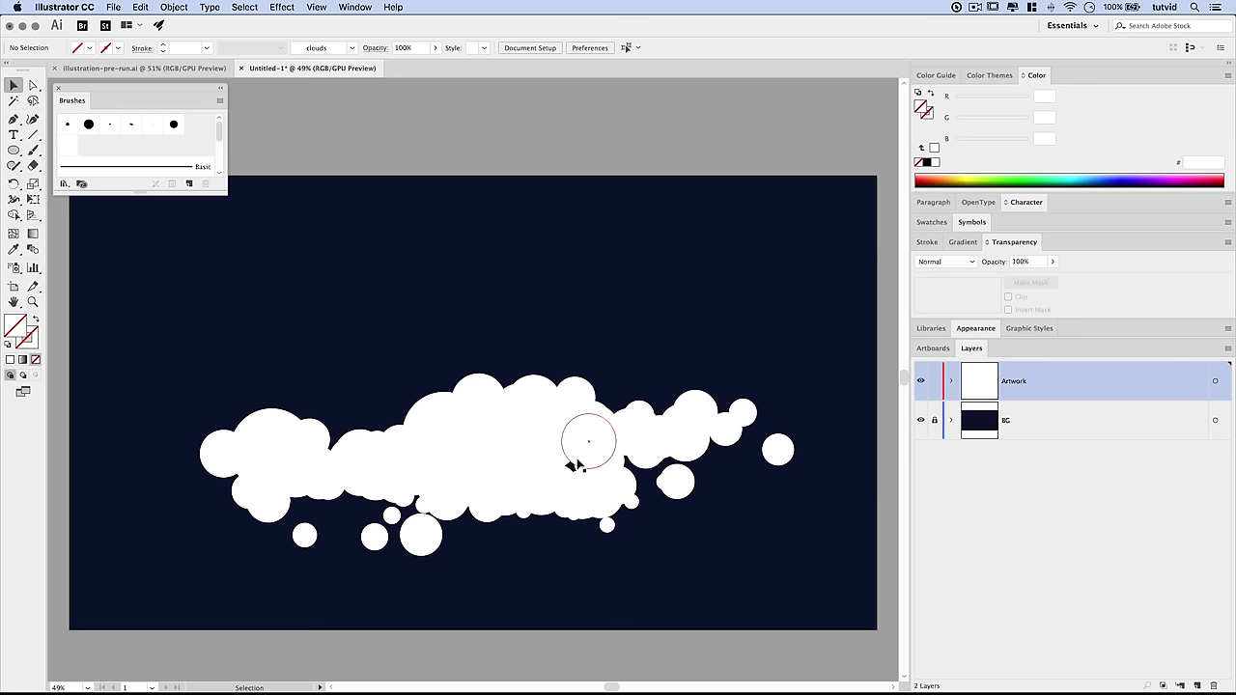
Draw a circle about 136 px in diameter over the gap in the cloud and fill it white
left_click(14, 150)
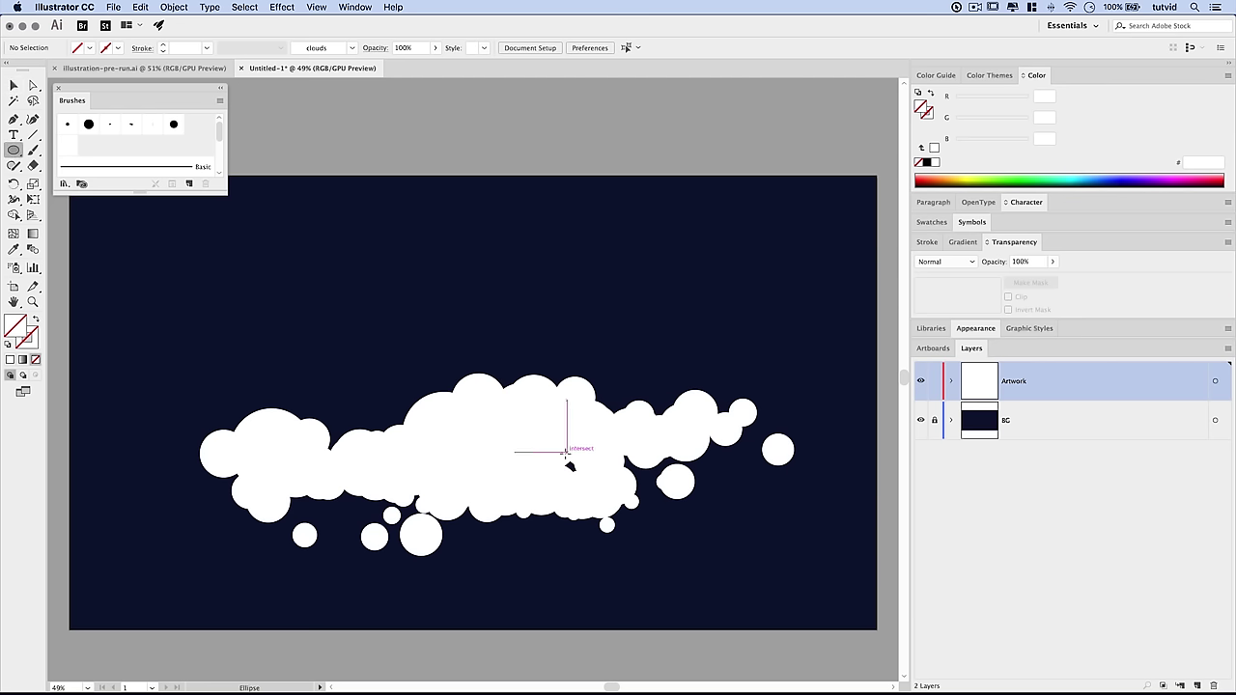
mouse_move(554, 454)
left_mouse_down()
mouse_move(627, 485)
mouse_move(597, 498)
left_mouse_up()
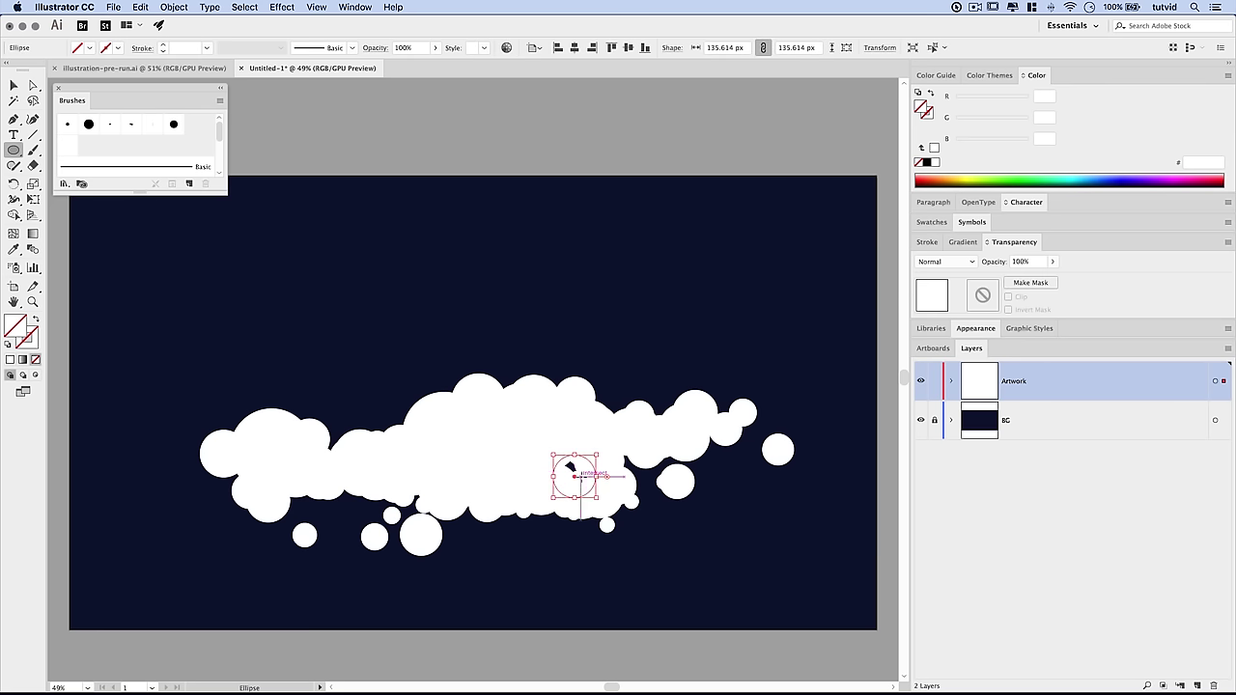
left_click(10, 360)
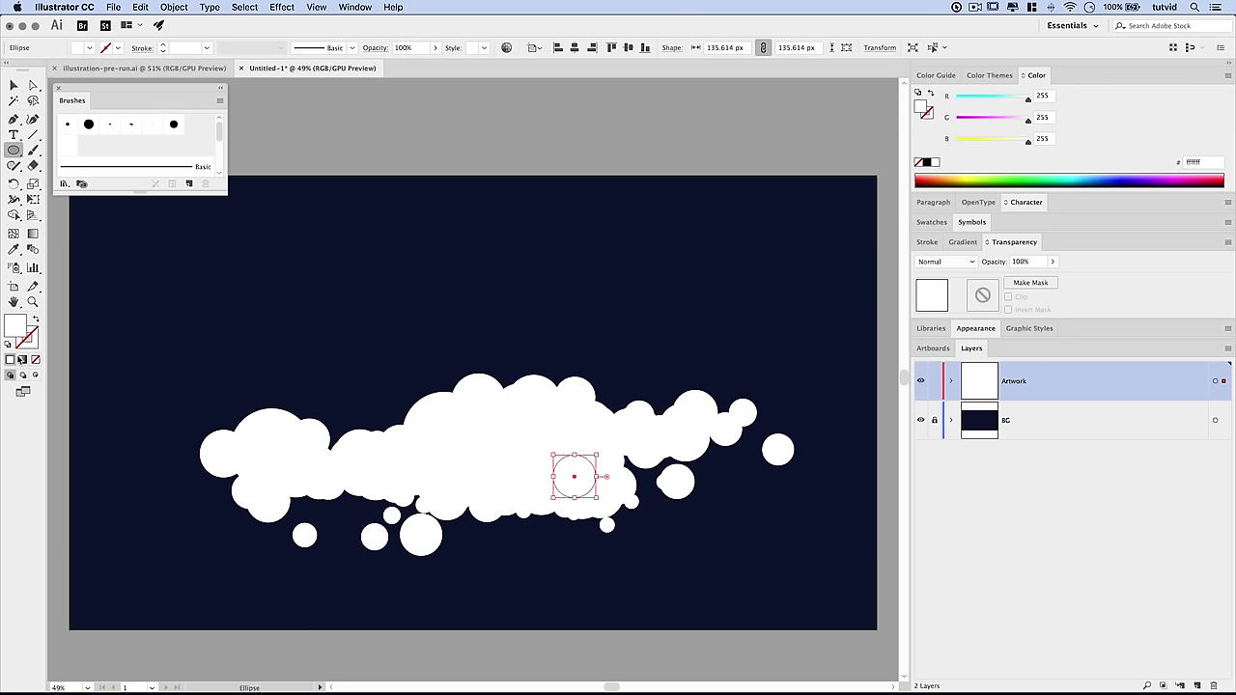
key("v")
left_click(715, 573)
Combine all the shapes of the cloud with the Pathfinder Merge operation
left_click_drag(179, 342, 770, 611)
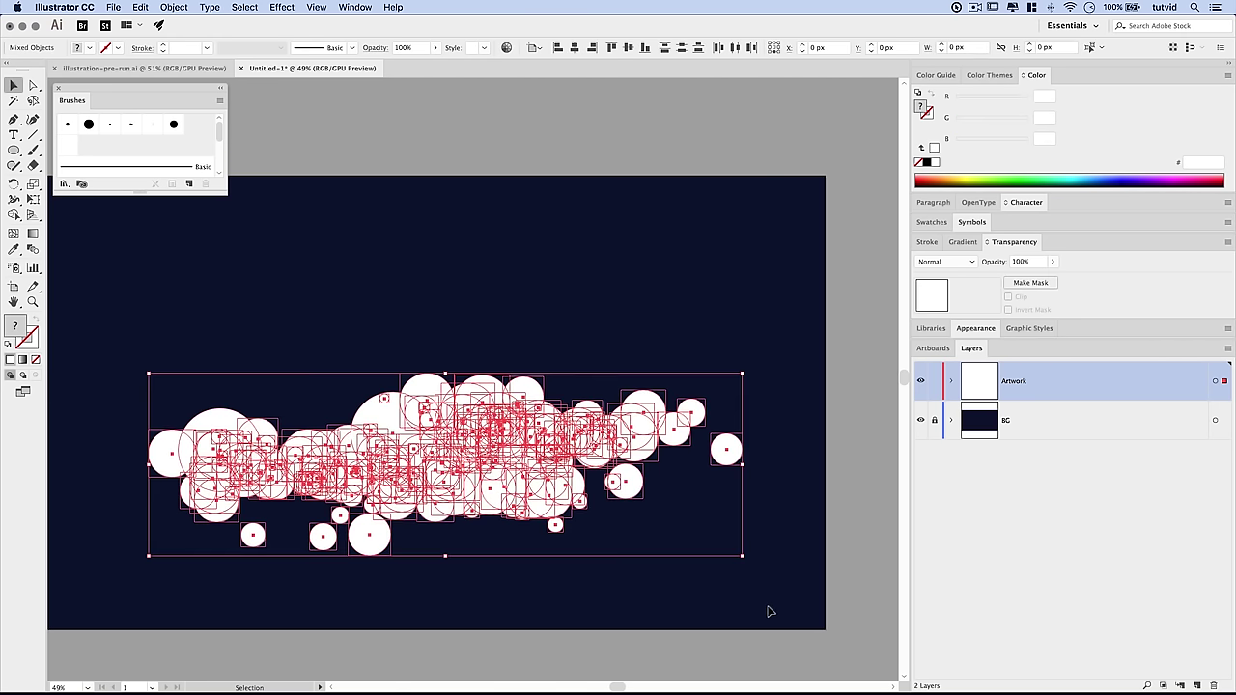
left_click(354, 7)
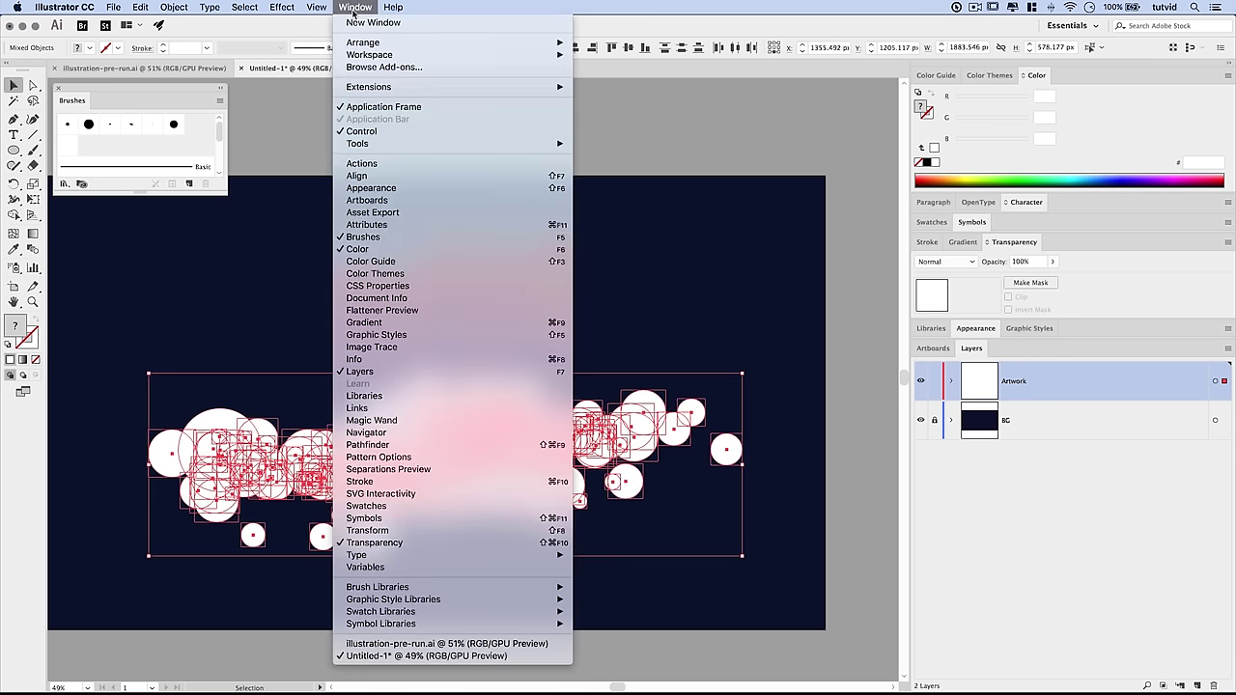
left_click(368, 444)
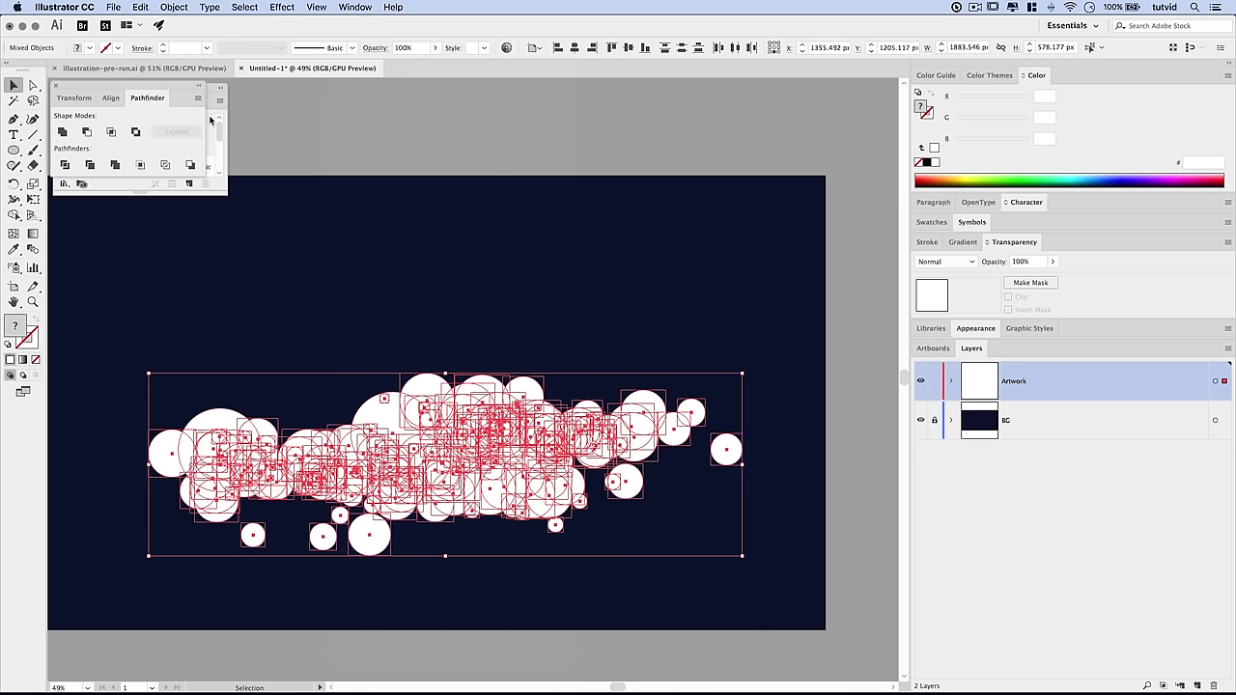
mouse_move(153, 86)
left_mouse_down()
mouse_move(726, 150)
mouse_move(823, 96)
left_mouse_up()
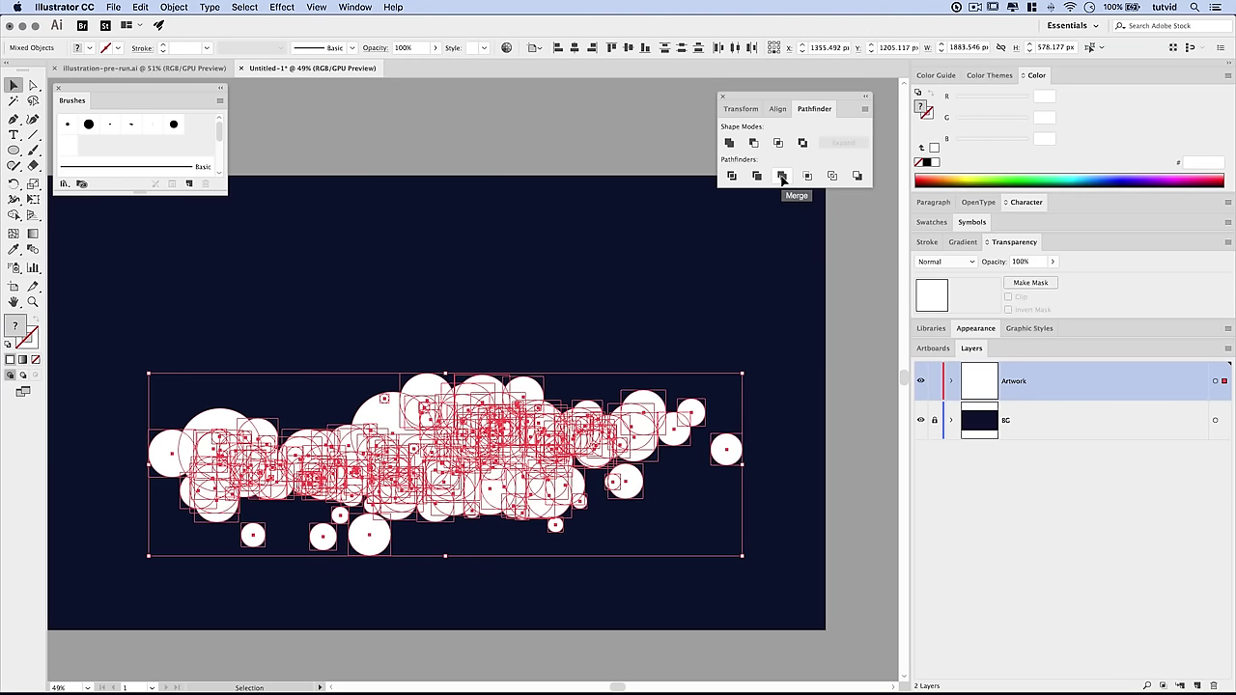
left_click(782, 177)
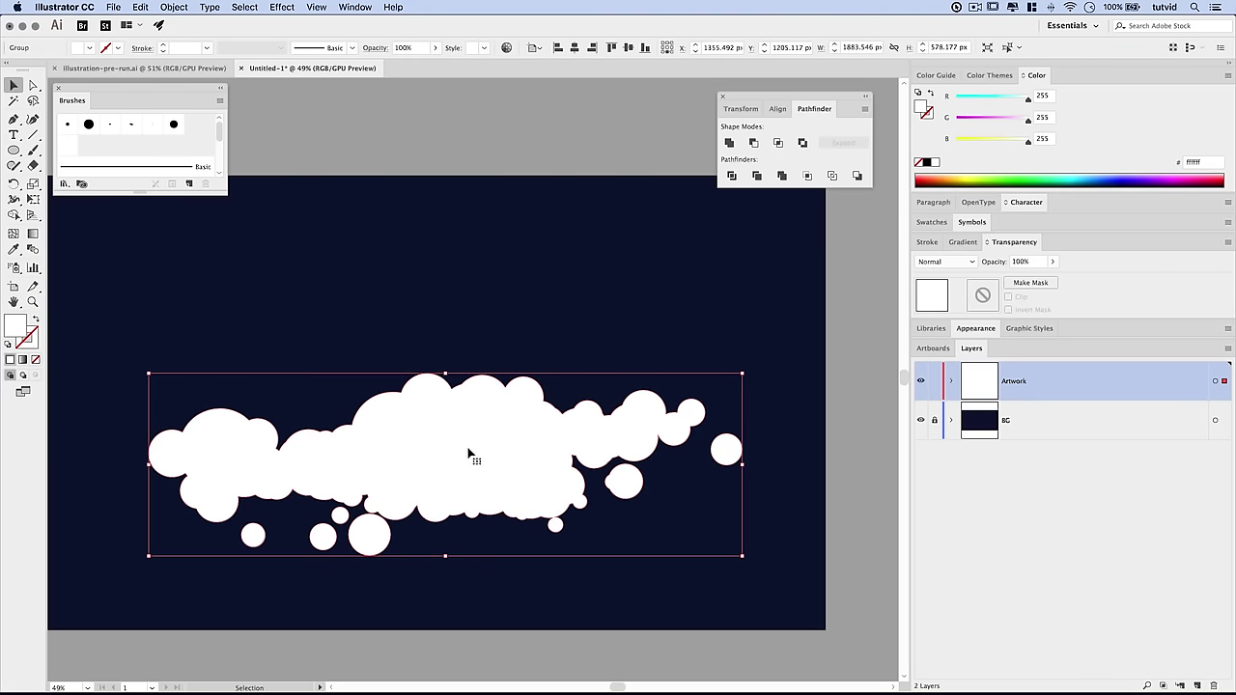
Move the merged cloud off the artboard to the empty area below it
key("super+minus")
key("super+minus")
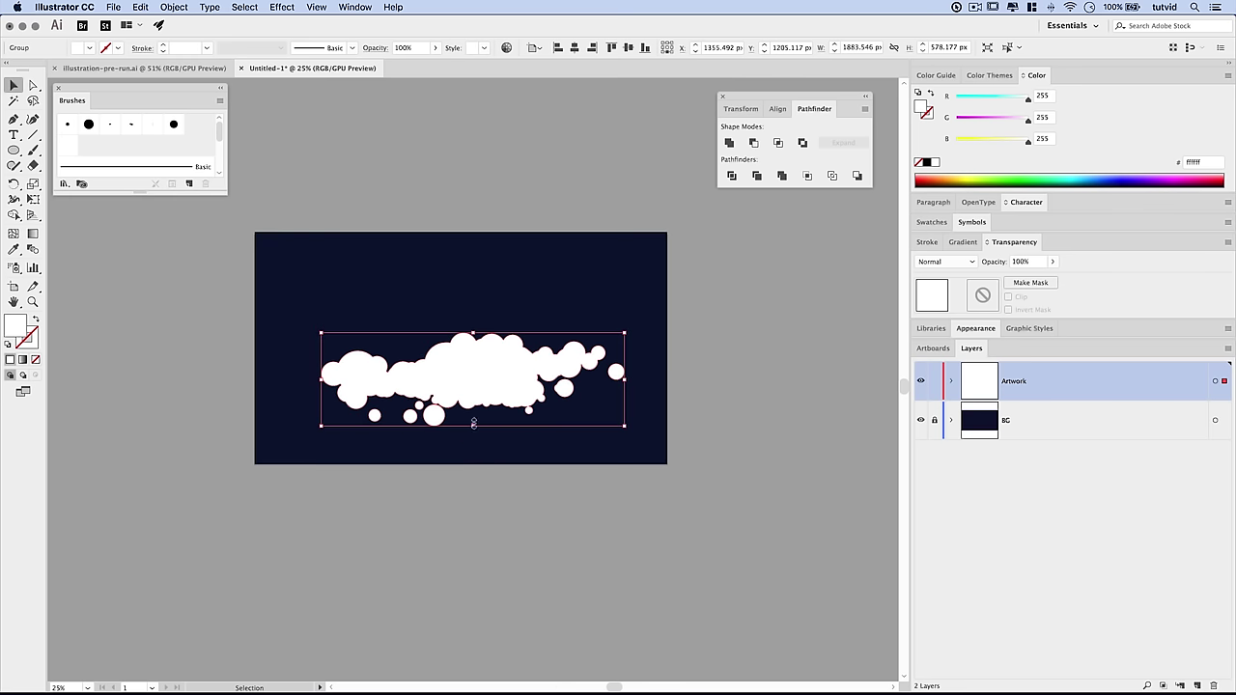
left_click_drag(463, 386, 474, 545)
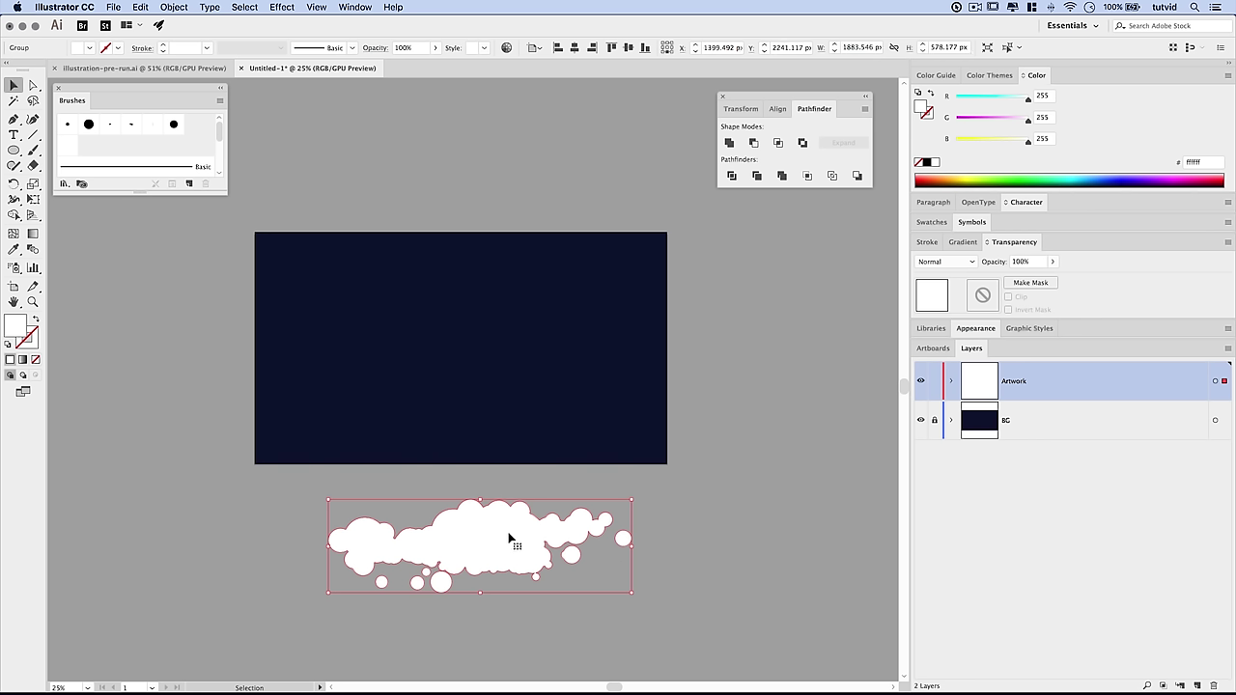
Paint a second cloud across the artboard's upper half with the clouds brush and add circles at its left end and middle
left_click(32, 150)
left_click_drag(352, 307, 541, 311)
mouse_move(434, 328)
left_mouse_down()
mouse_move(382, 329)
mouse_move(491, 322)
mouse_move(353, 340)
left_mouse_up()
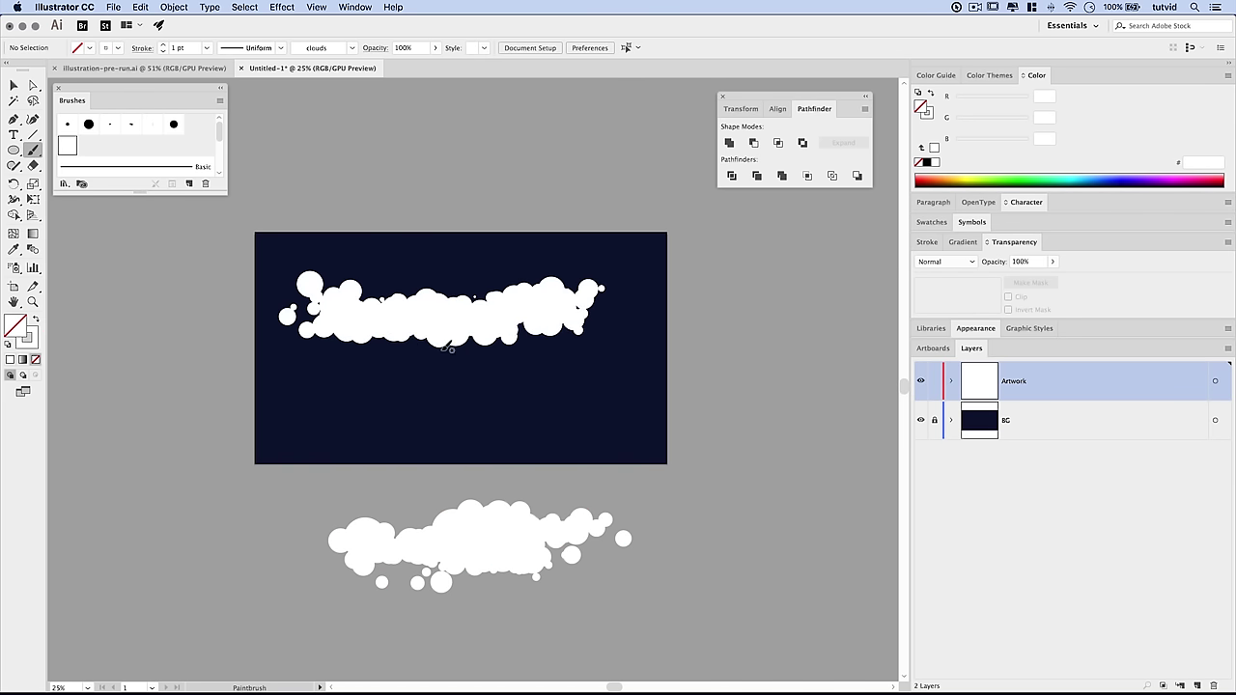
left_click_drag(464, 323, 345, 261)
key("l")
left_click_drag(276, 288, 352, 363)
left_click_drag(451, 282, 498, 327)
Expand the second cloud's appearance and move it off the artboard to the lower right
key("ctrl+a")
left_click(174, 7)
left_click(206, 138)
mouse_move(386, 319)
left_mouse_down()
mouse_move(242, 461)
mouse_move(869, 470)
left_mouse_up()
key("shift+ctrl+a")
Paint a third cloud on the artboard with the clouds brush and add circles to its body
key("b")
mouse_move(327, 380)
left_mouse_down()
mouse_move(386, 368)
mouse_move(344, 391)
mouse_move(279, 382)
mouse_move(629, 370)
mouse_move(292, 373)
mouse_move(233, 389)
mouse_move(257, 405)
left_mouse_up()
key("l")
left_click_drag(394, 386, 463, 434)
left_click_drag(537, 389, 577, 426)
left_click_drag(598, 355, 488, 375)
Group the third cloud's shapes and move the group off the artboard to the lower left
key("v")
left_click(690, 422)
left_click_drag(689, 422, 198, 350)
key("super+g")
key("super+minus")
double_click(463, 386)
double_click(296, 252)
left_click_drag(489, 391, 271, 474)
left_click(524, 531)
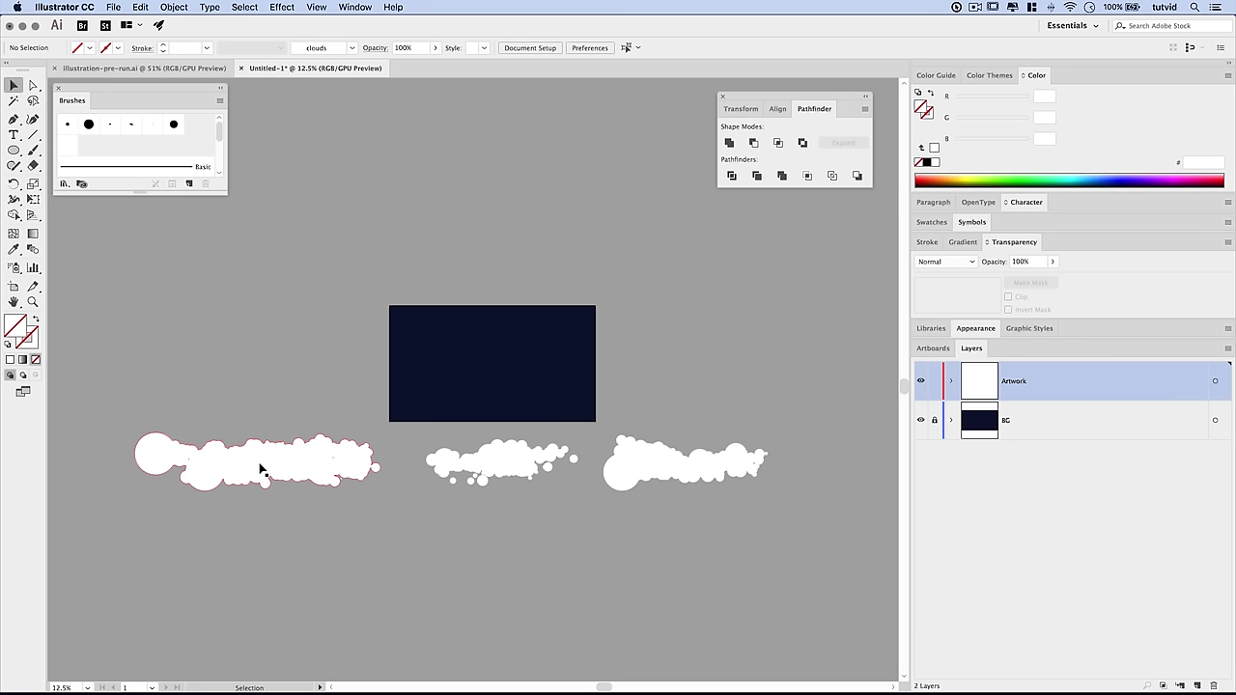
Select all three clouds and enter the fill color 004d84 for them
left_click_drag(224, 527, 716, 461)
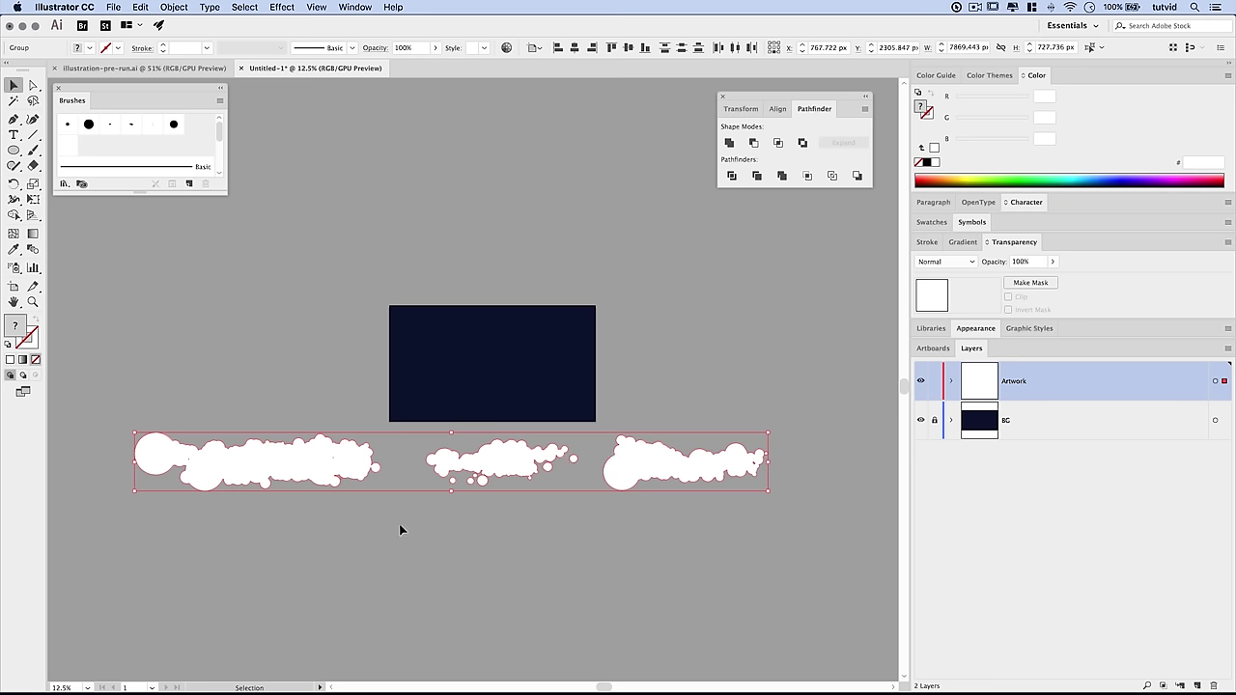
double_click(15, 332)
left_click_drag(545, 306, 541, 144)
left_click(558, 336)
type("004d84")
key("Tab")
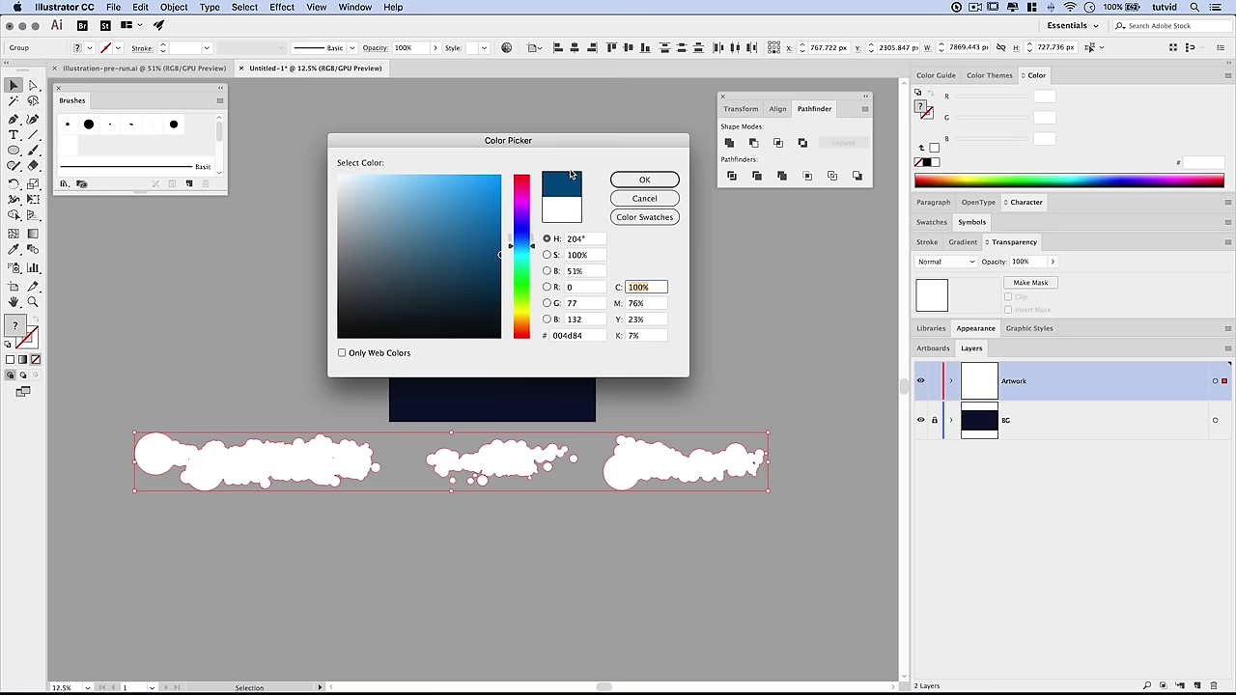
left_click(645, 182)
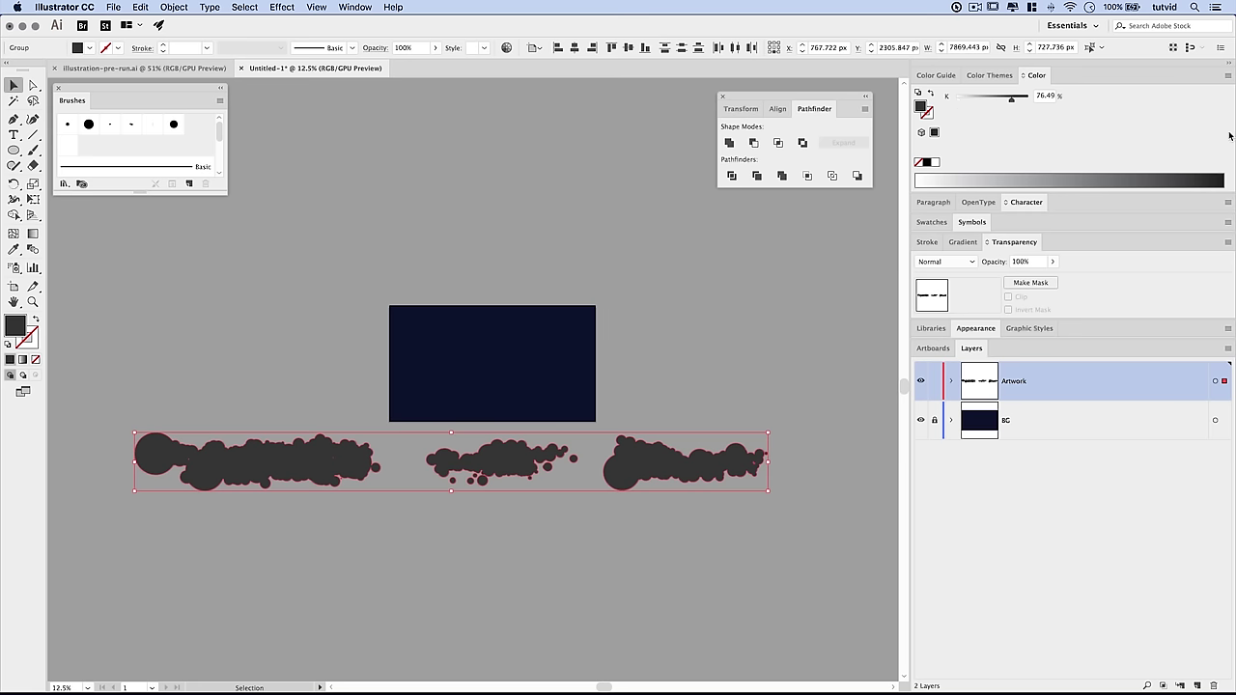
Switch the color sliders from Grayscale to HSB and give the clouds a fill of hue 205, saturation 100% and brightness 51.76%
left_click(1228, 74)
left_click(1228, 75)
left_click(1228, 74)
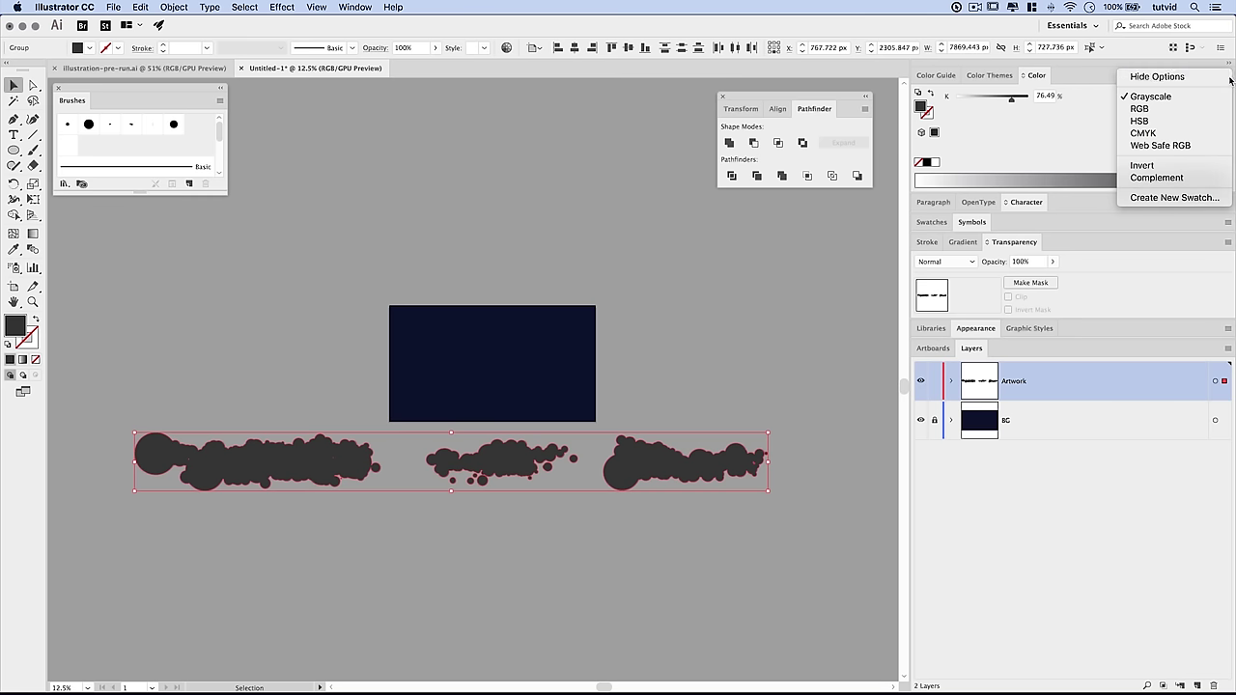
left_click(1146, 122)
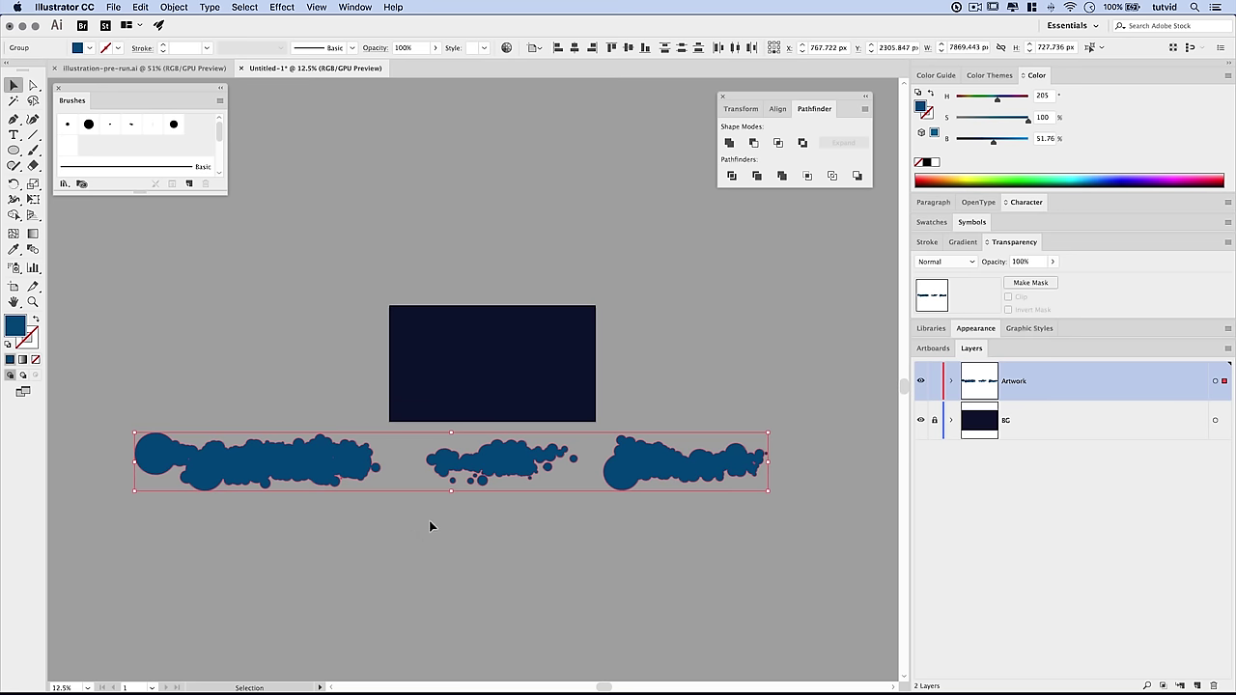
Expand the Artwork layer and bring the smallest cloud group to the front of the stacking order
left_click(951, 382)
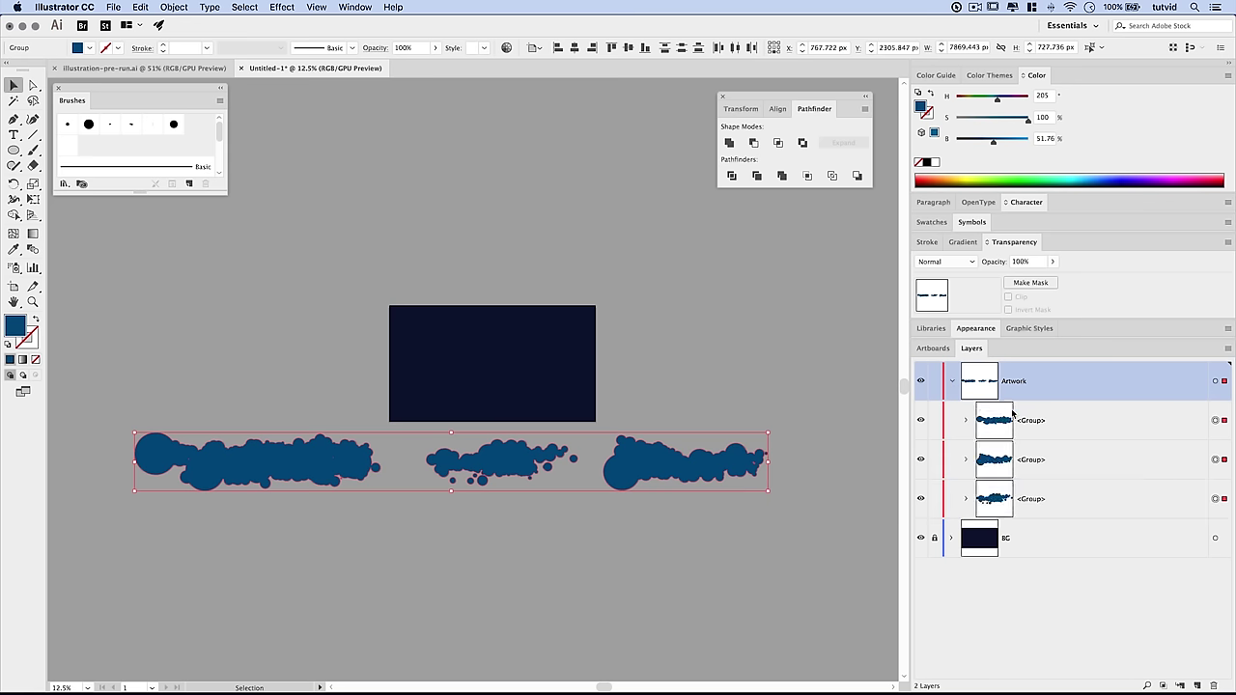
left_click(555, 500)
left_click(531, 465)
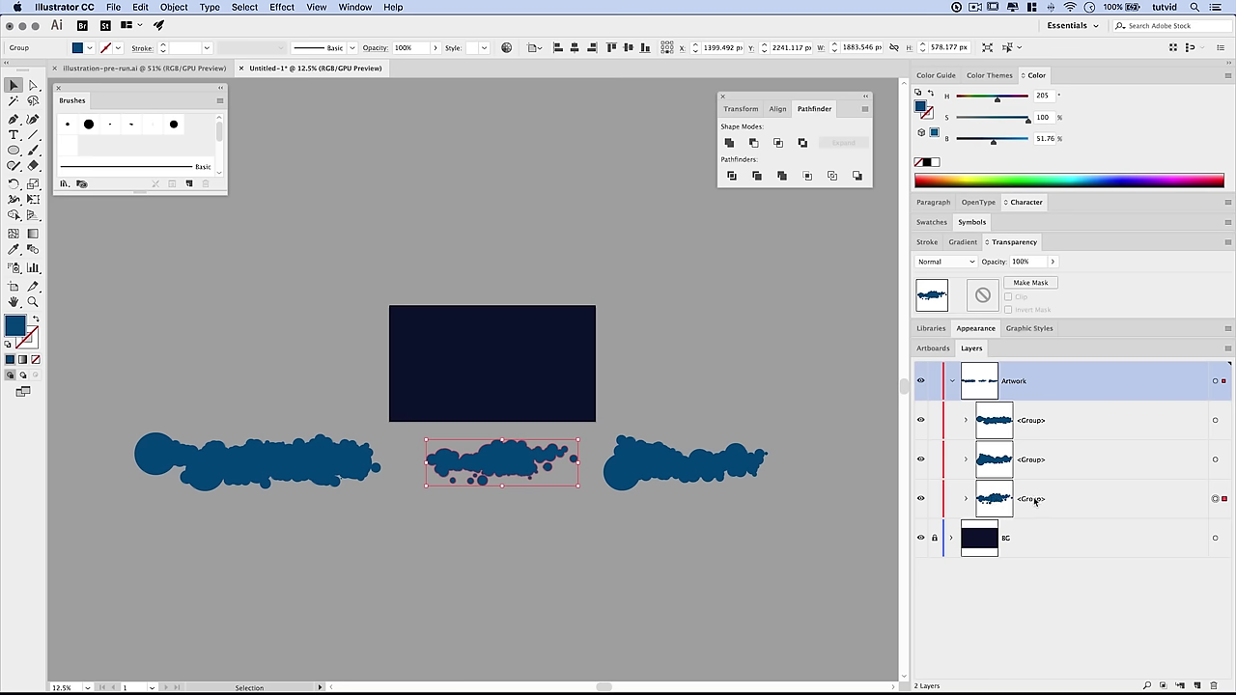
left_click(1025, 500)
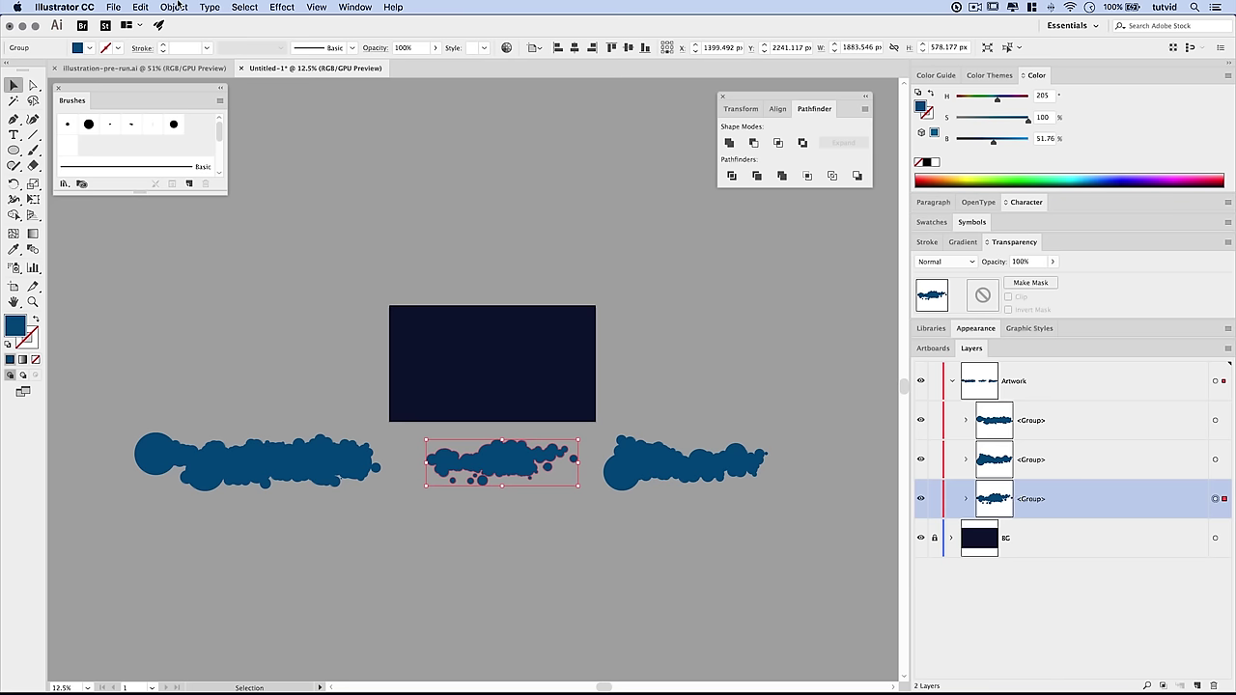
left_click(177, 7)
mouse_move(259, 37)
left_click(322, 41)
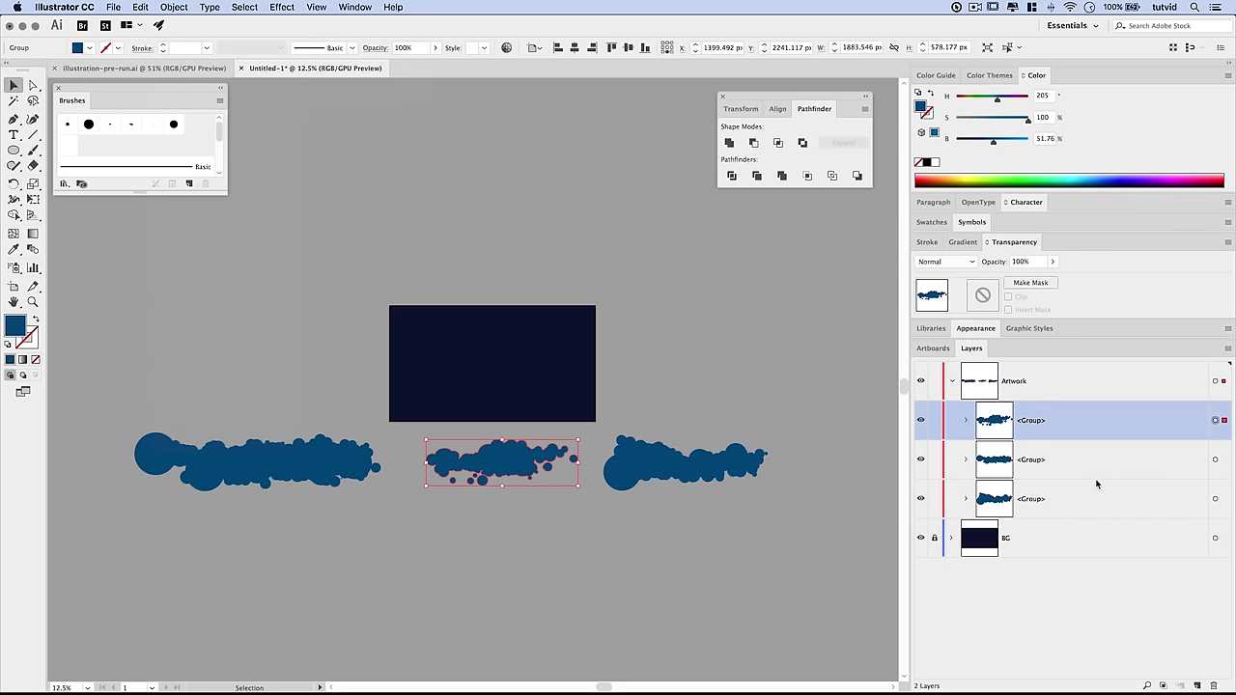
Send the largest cloud group to the back of the Artwork layer's stacking order
left_click(307, 468)
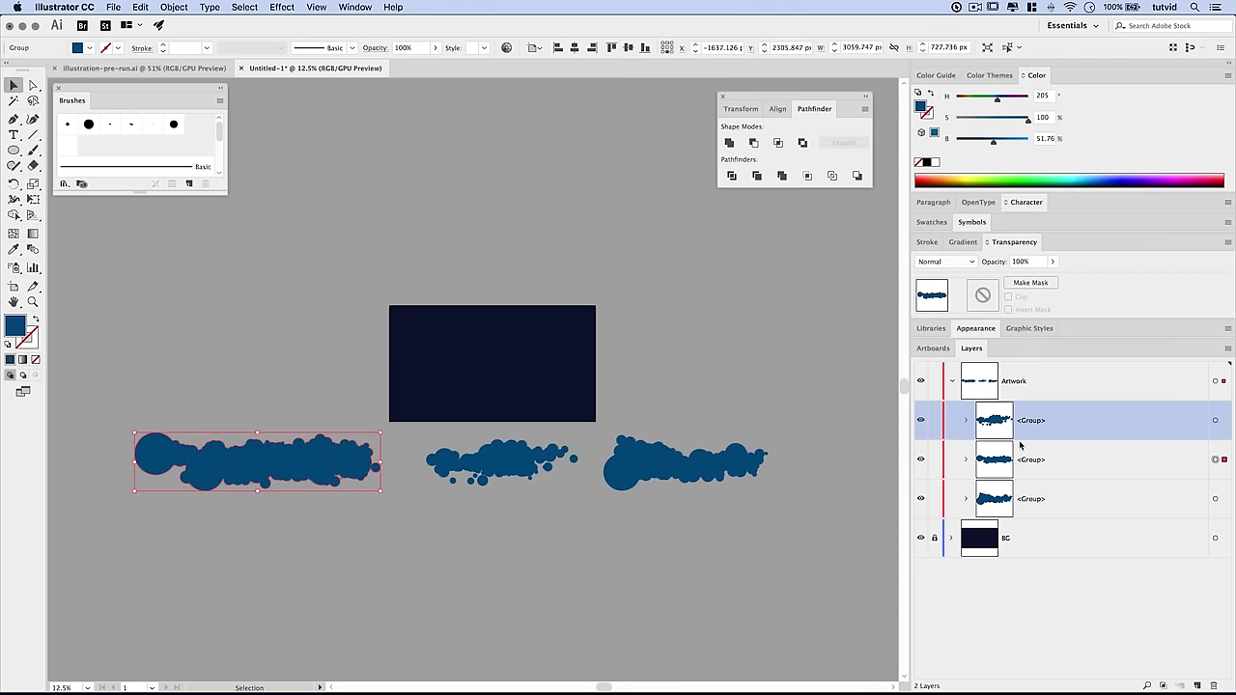
left_click(174, 7)
mouse_move(193, 35)
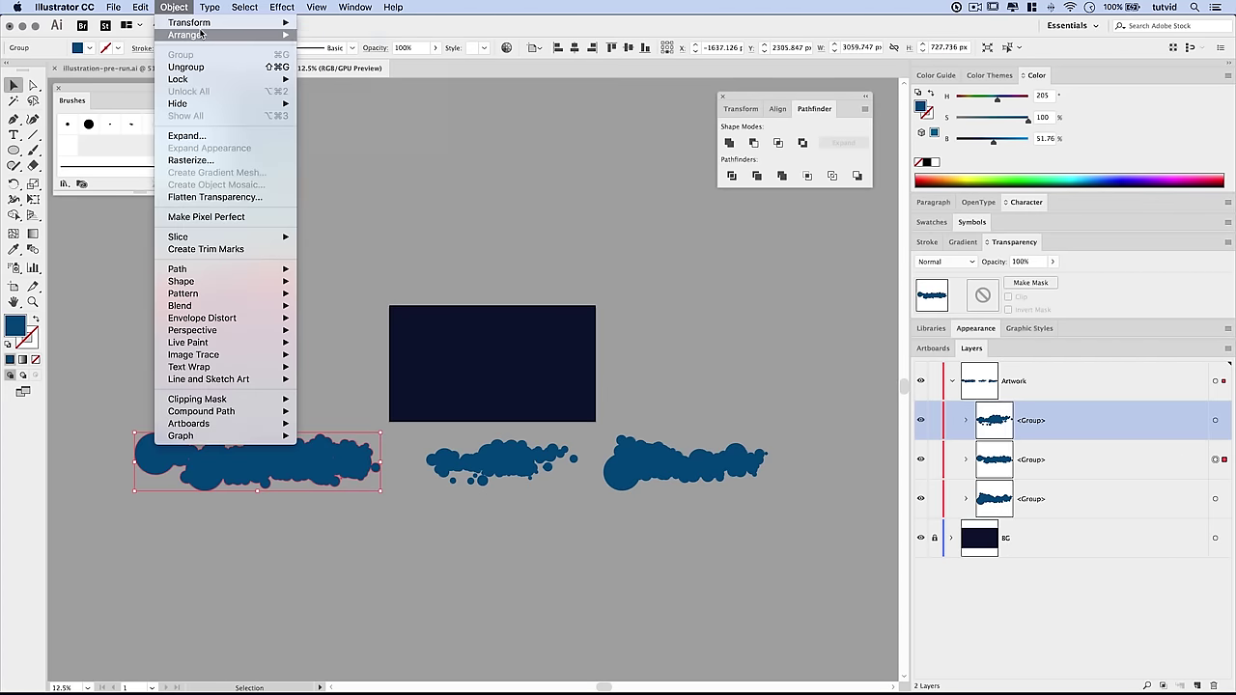
left_click(358, 76)
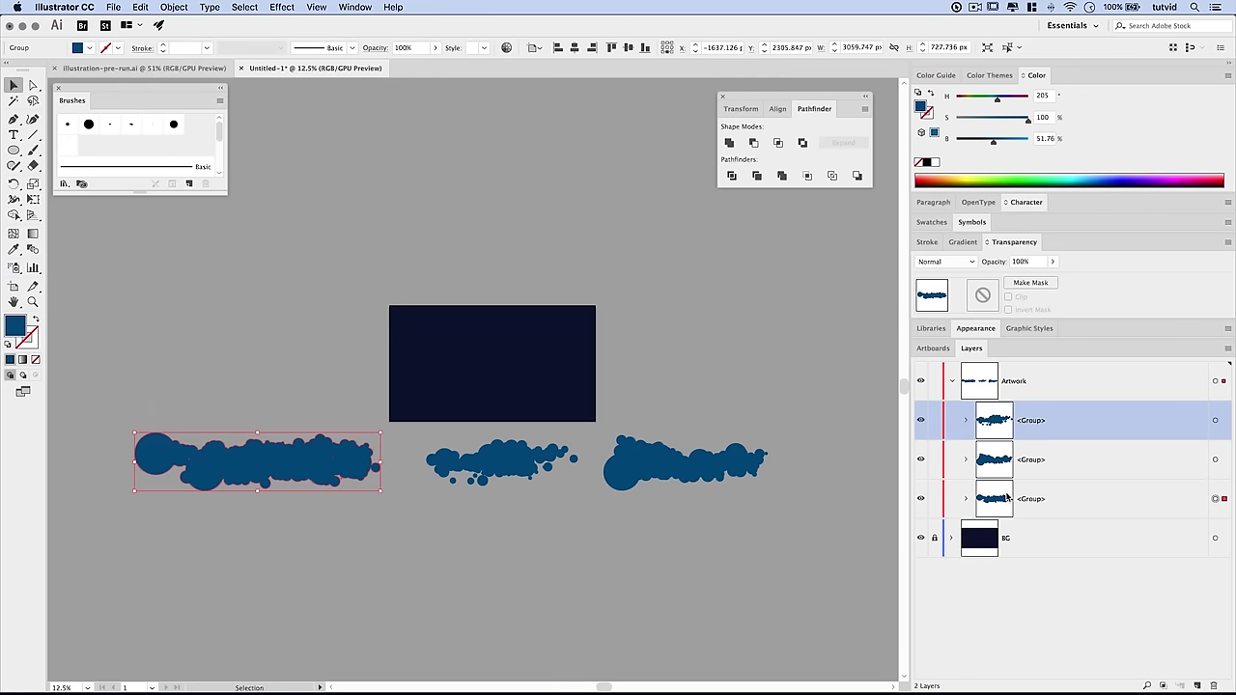
Align all three cloud groups to the horizontal center of the artboard
key("super+a")
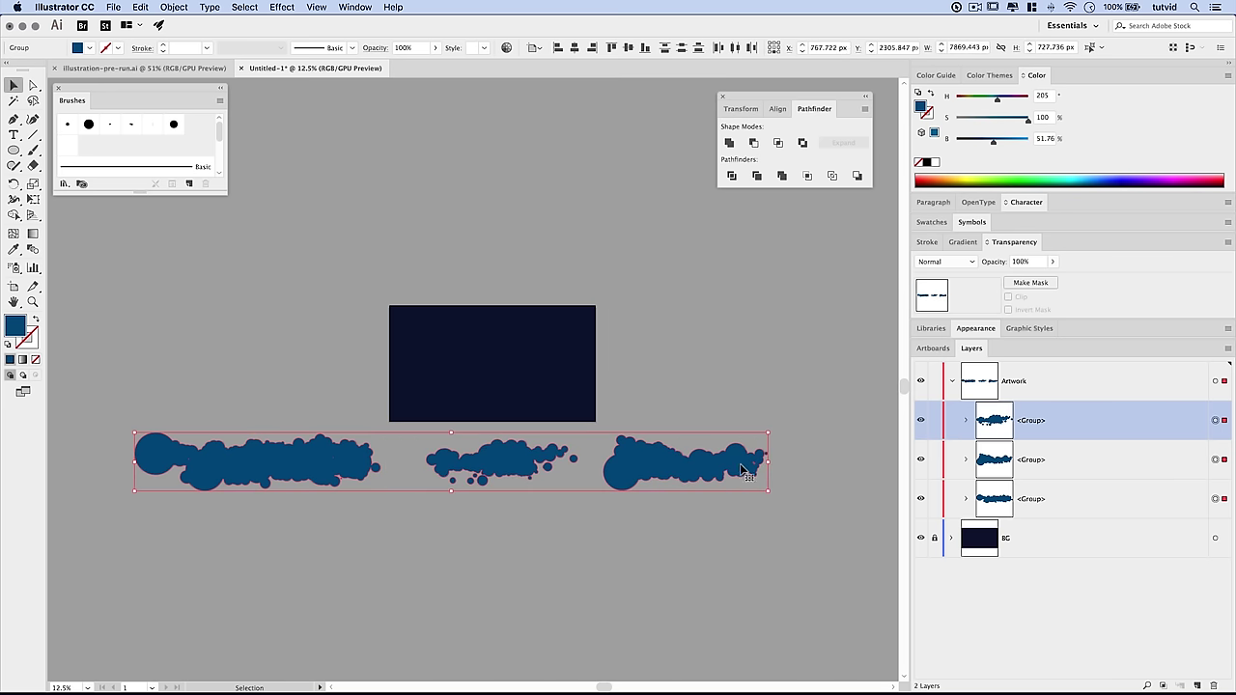
left_click(532, 47)
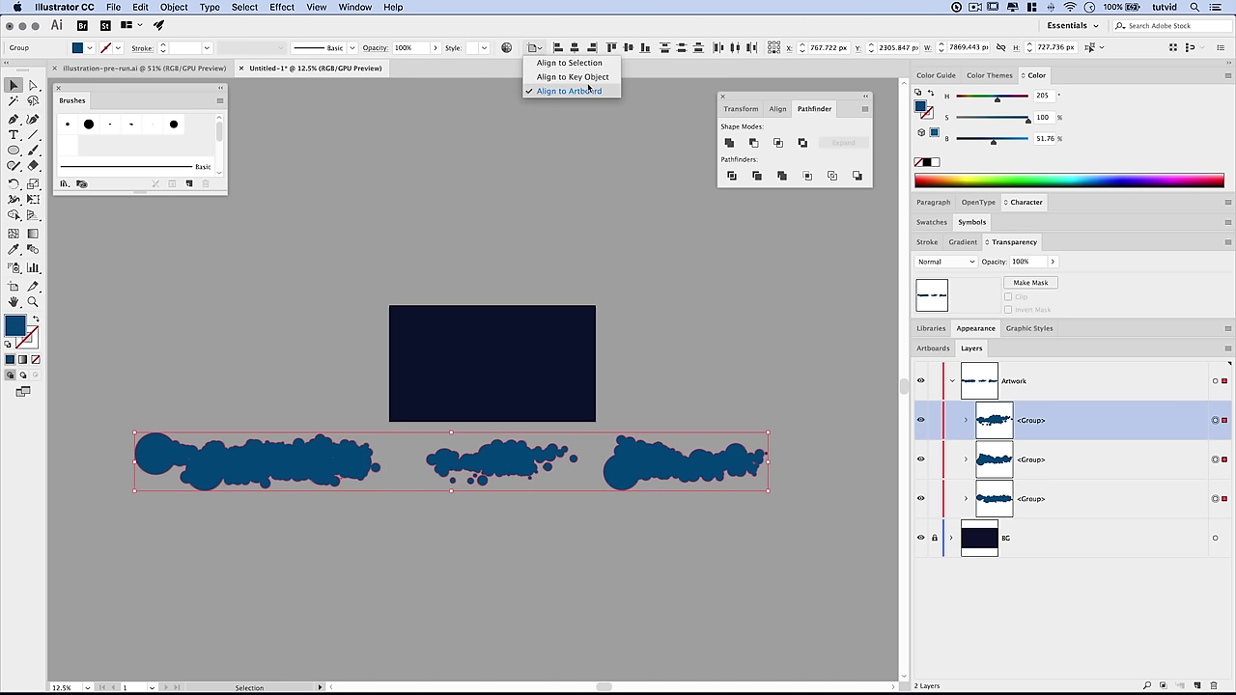
left_click(575, 48)
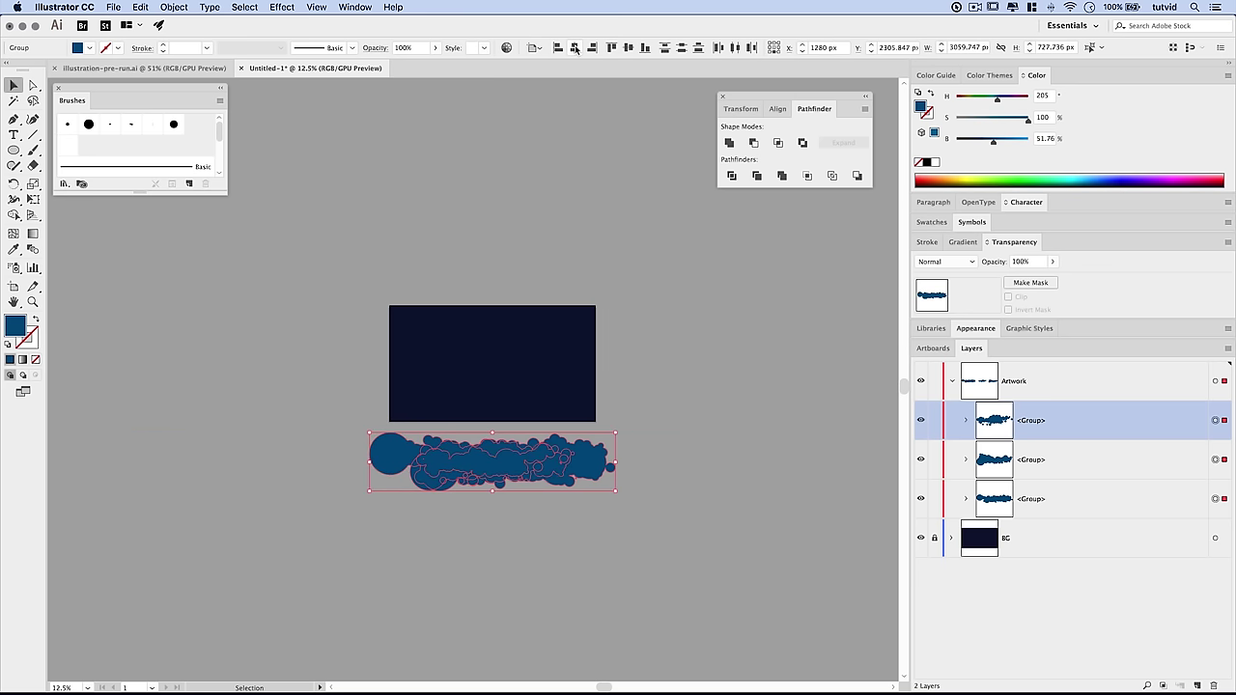
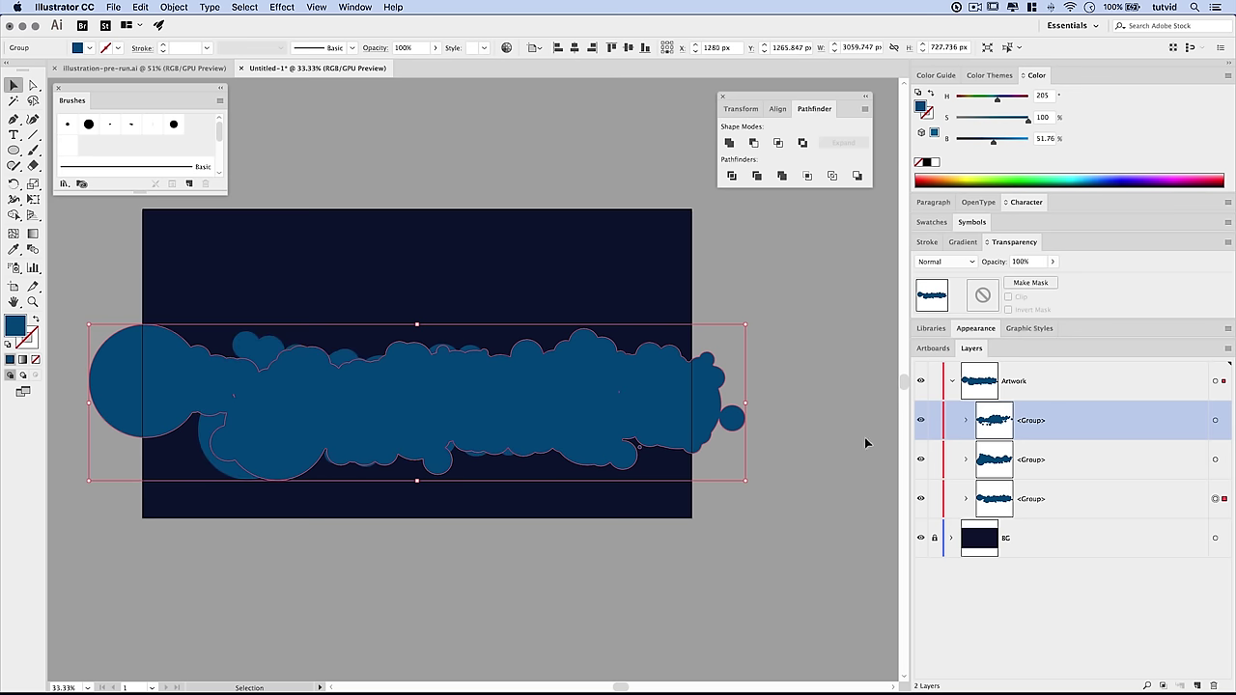
Move the largest cloud at the back up by 70 px
key("shift")
key("shift+Up")
key("shift+Up")
key("shift+Up")
key("shift+Up")
key("shift+Up")
key("shift+Up")
key("shift+Up")
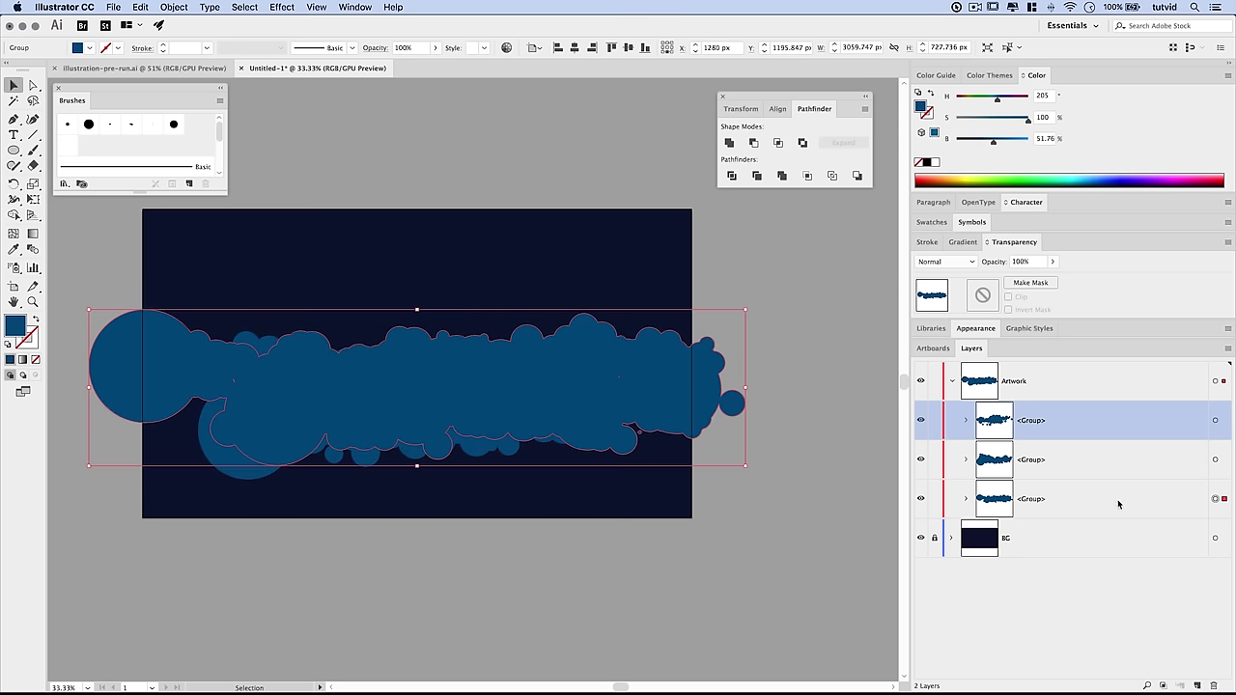
Set the opacity of the front cloud group to 90%
left_click(1178, 509)
left_click(1214, 420)
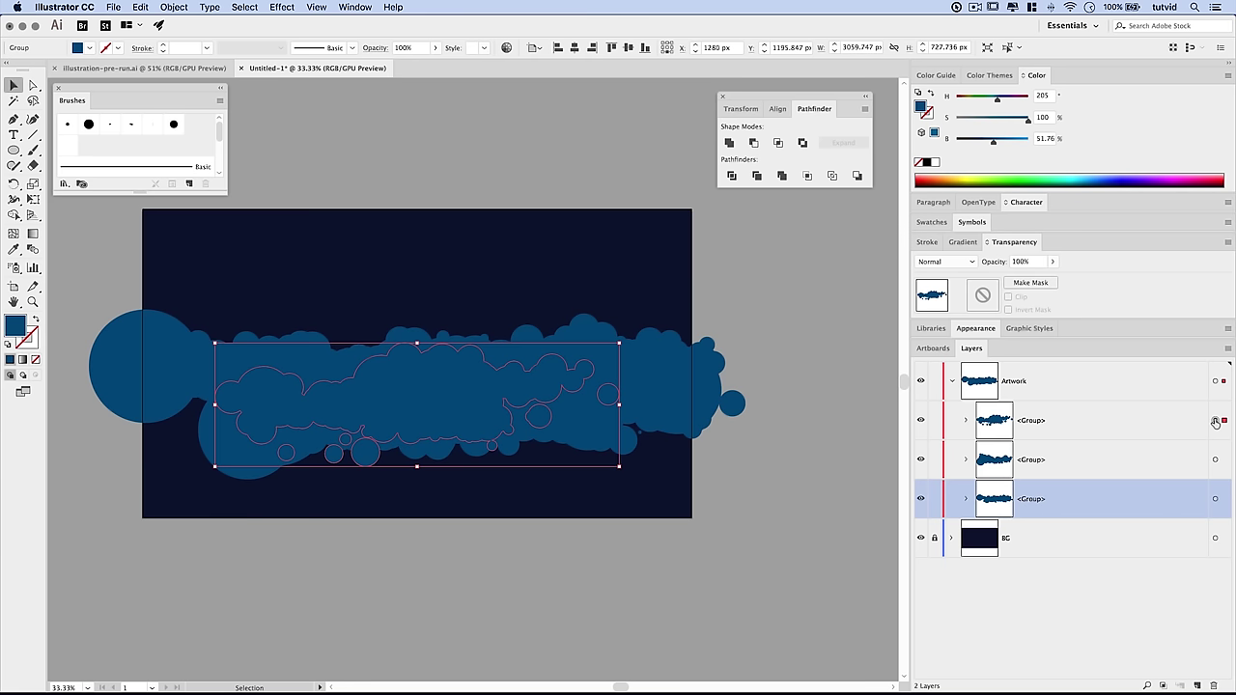
left_click(1033, 260)
type("90")
key("Return")
Set the middle cloud group's opacity to 75% and the back cloud group's opacity to 35%
left_click(1215, 461)
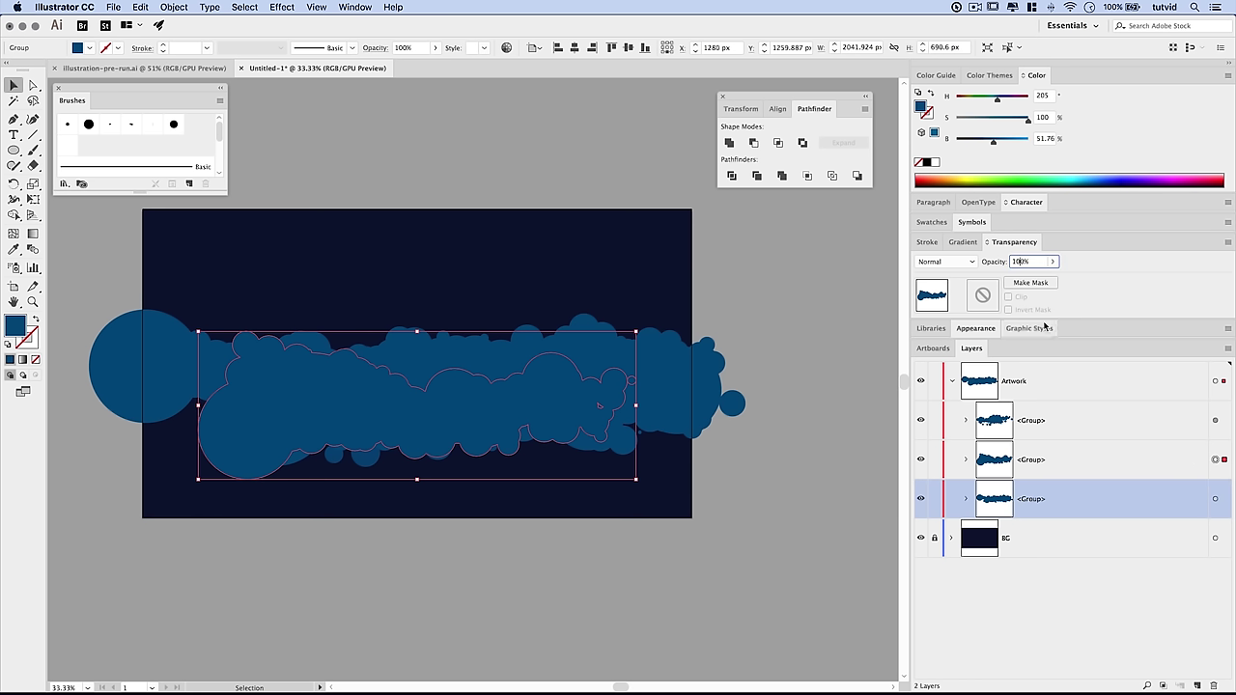
type("75")
key("Return")
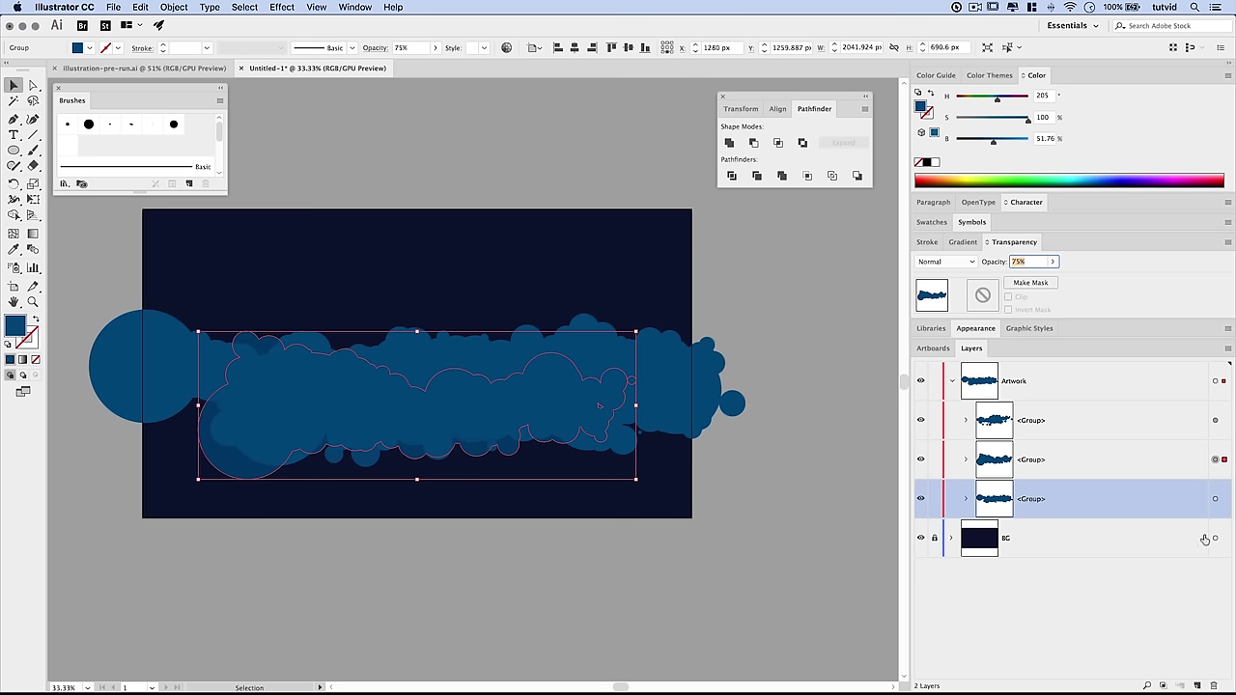
left_click(1216, 501)
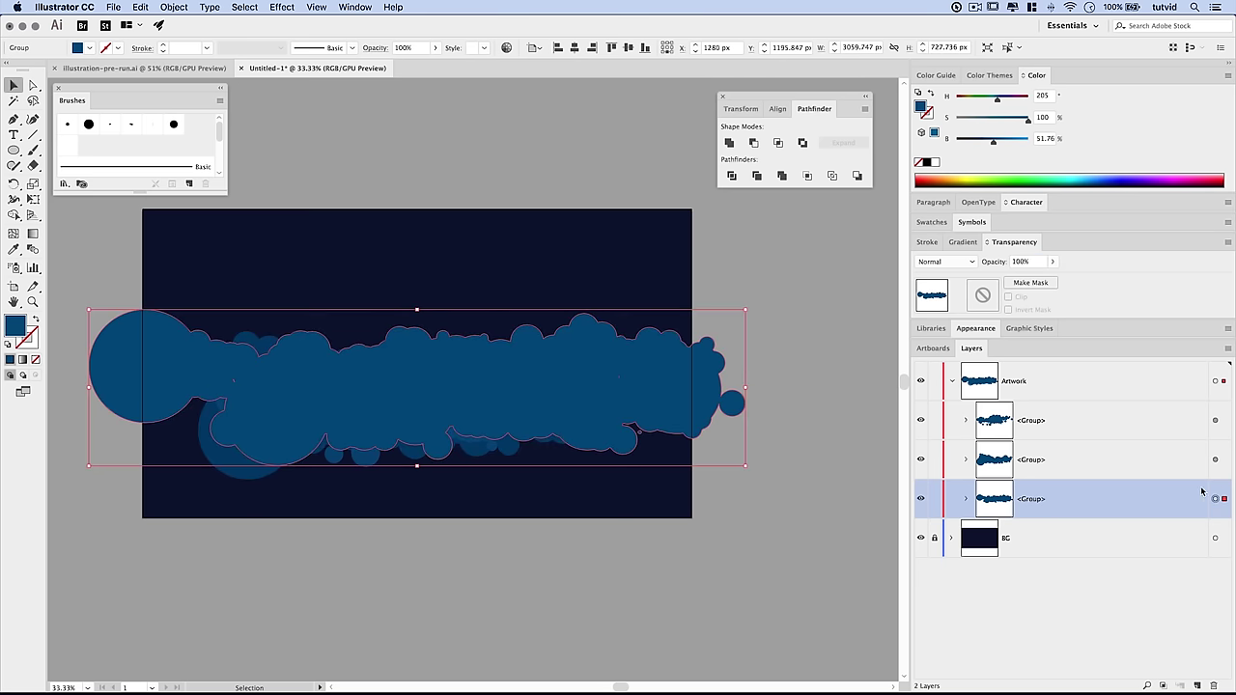
type("35")
key("Return")
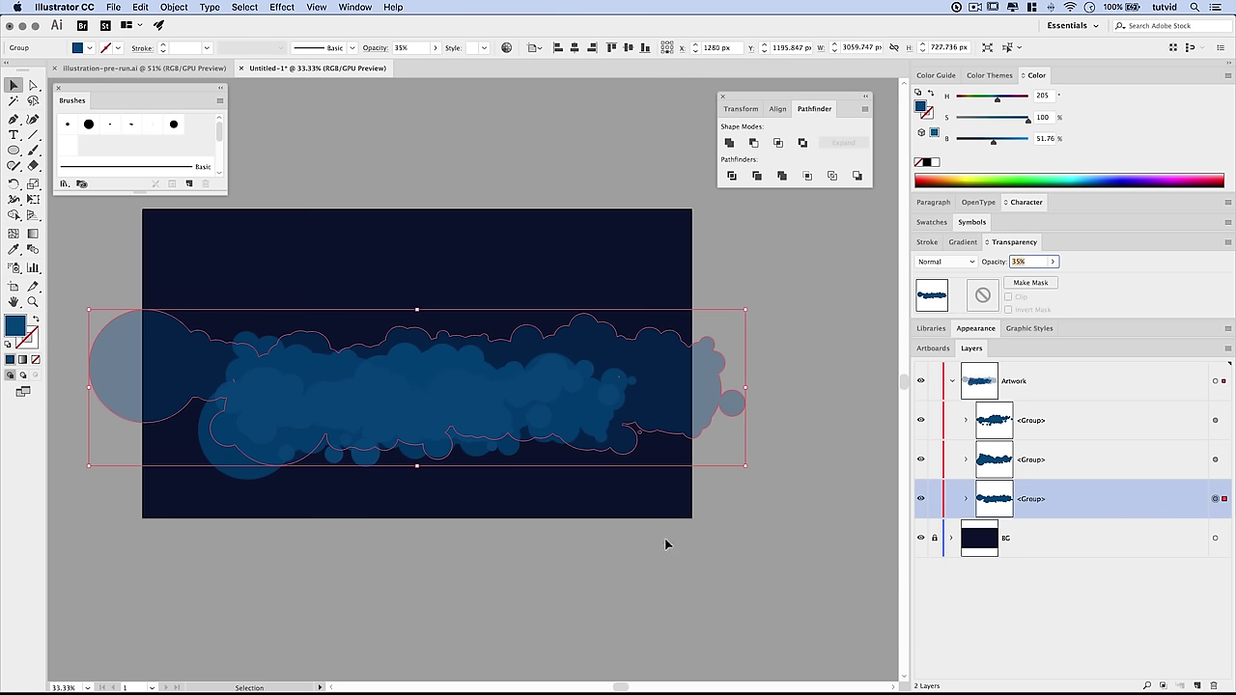
left_click(596, 560)
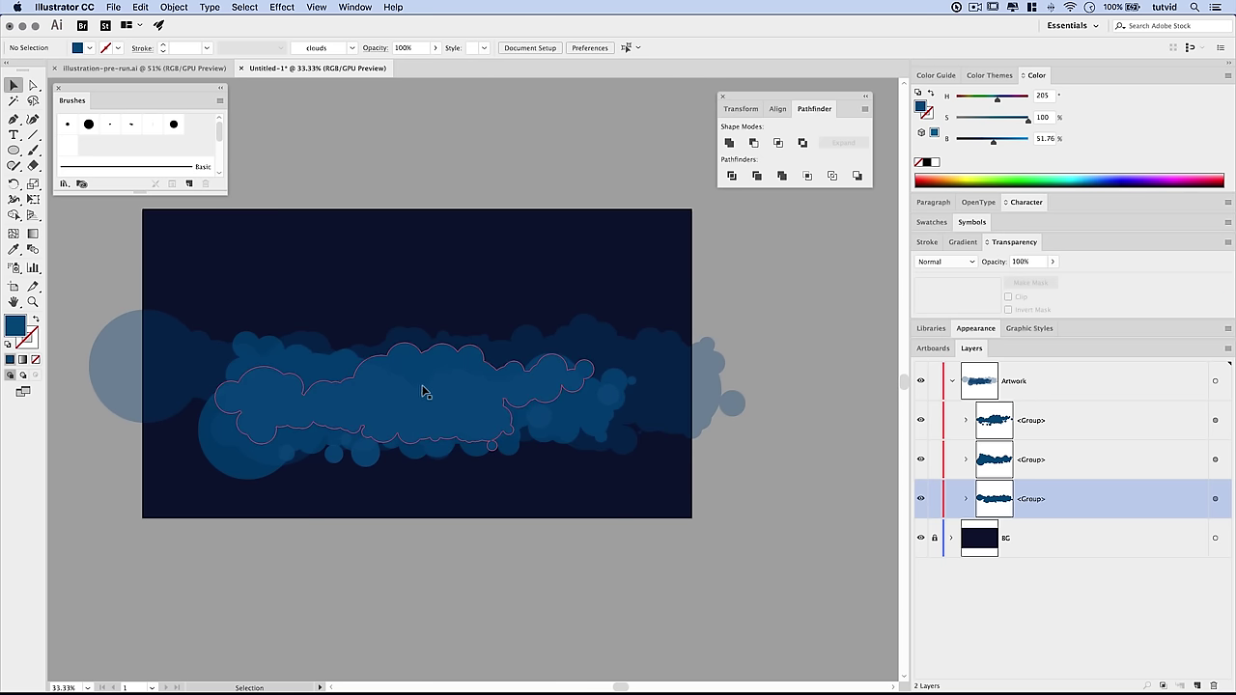
Raise the large, faint back cloud by another 40 px
left_click(444, 411)
key("shift+Up")
key("shift+Up")
key("shift+Up")
key("shift+Up")
Rotate the front cloud and the middle cloud slightly counterclockwise, tilting the middle one more
left_click(454, 376)
left_click_drag(626, 340, 639, 328)
mouse_move(627, 462)
left_mouse_down()
mouse_move(640, 435)
mouse_move(631, 469)
left_mouse_up()
left_click(447, 403)
mouse_move(640, 484)
left_mouse_down()
mouse_move(657, 477)
mouse_move(640, 466)
left_mouse_up()
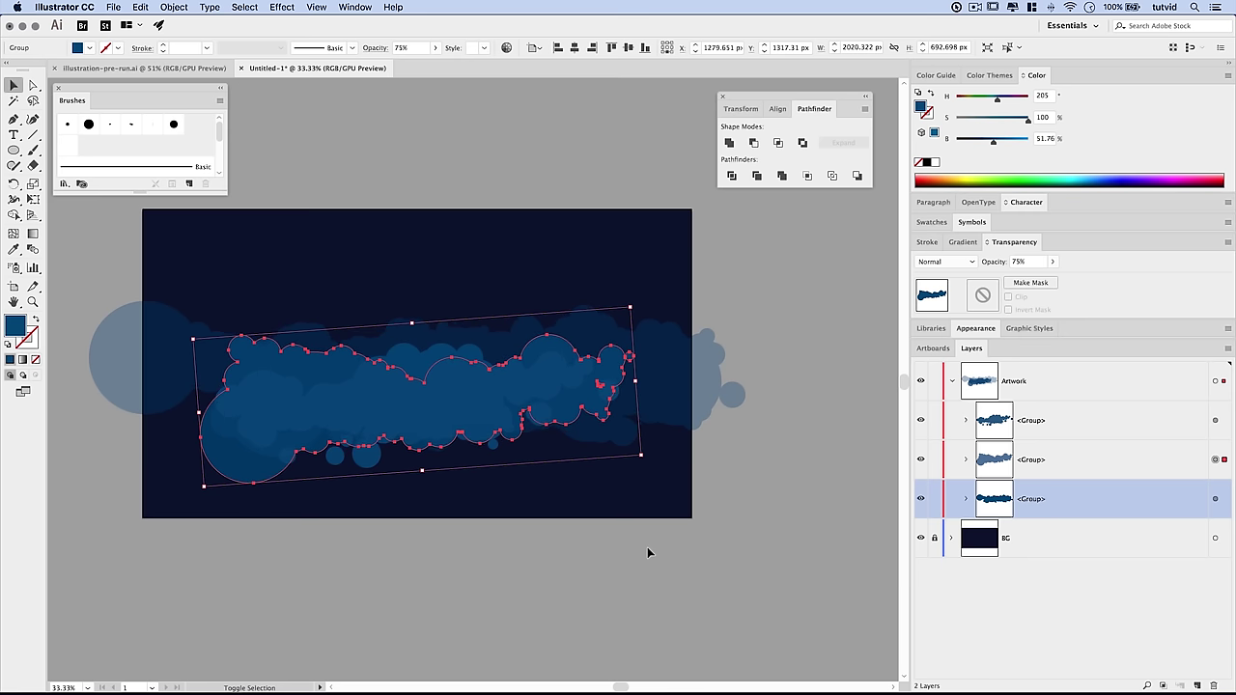
Shift the front cloud 70 px to the right, keeping its vertical position
left_click(414, 353)
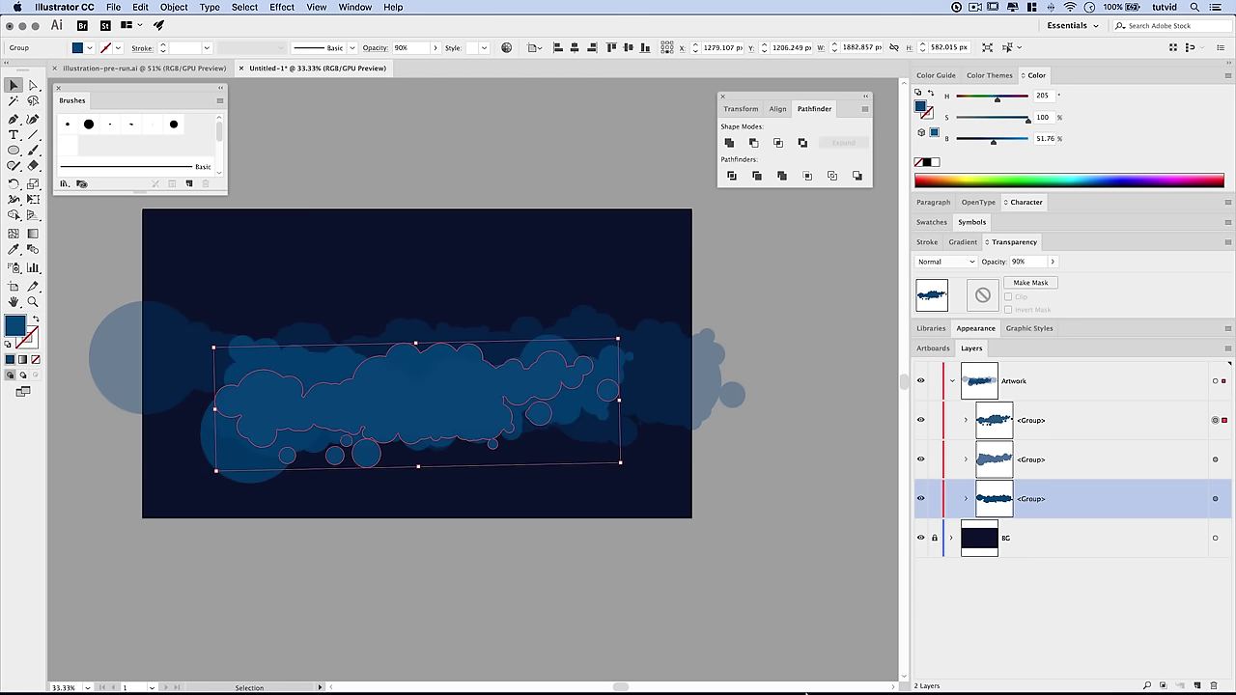
mouse_move(804, 664)
key("shift+Down")
key("shift+Down")
key("shift+Right")
key("shift+Right")
key("shift+Right")
key("shift+Right")
key("shift+Right")
key("shift+Right")
key("shift+Up")
key("shift+Up")
key("shift+Up")
key("shift+Up")
key("shift+Down")
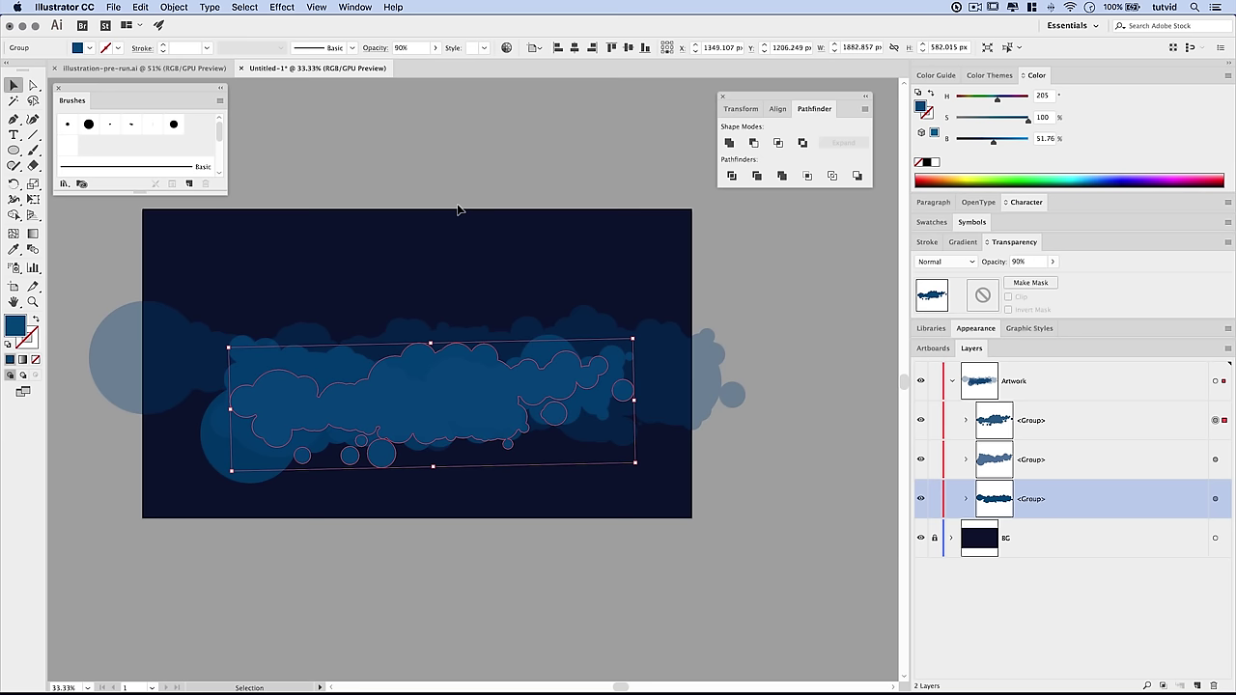
Add a Drop Shadow effect to the front cloud with Multiply mode, 35% opacity, X offset 0 px, Y offset -10 px and 25 px blur
left_click(282, 7)
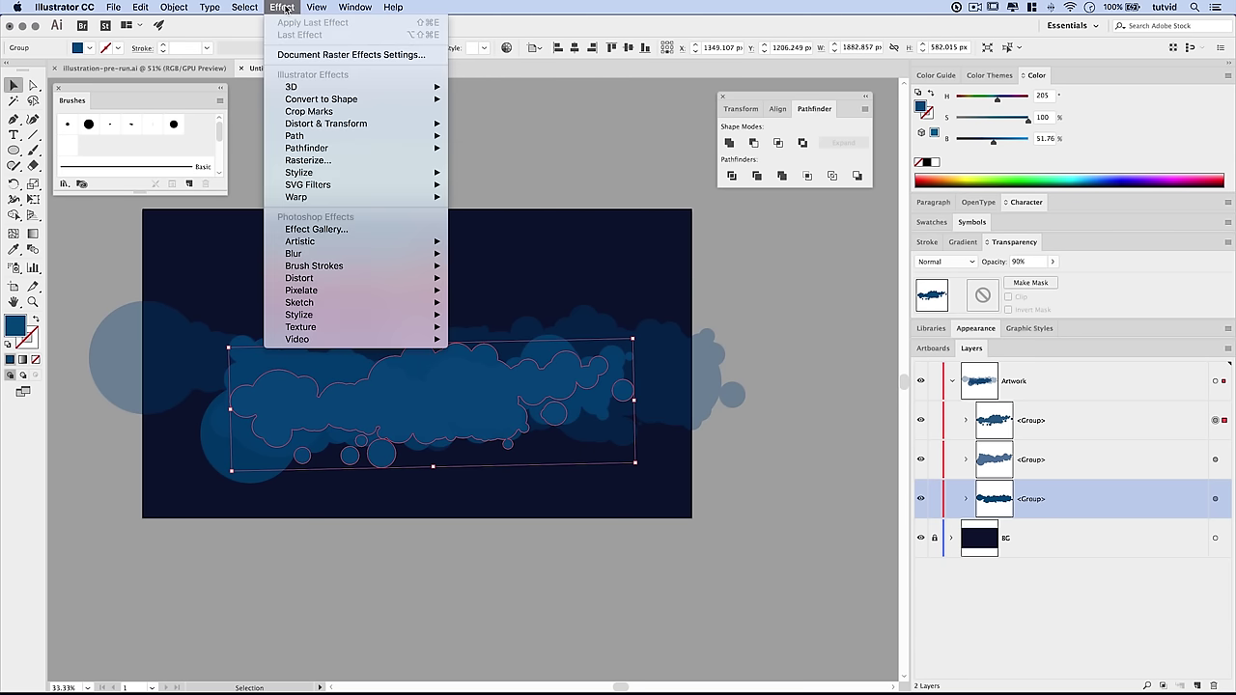
mouse_move(344, 175)
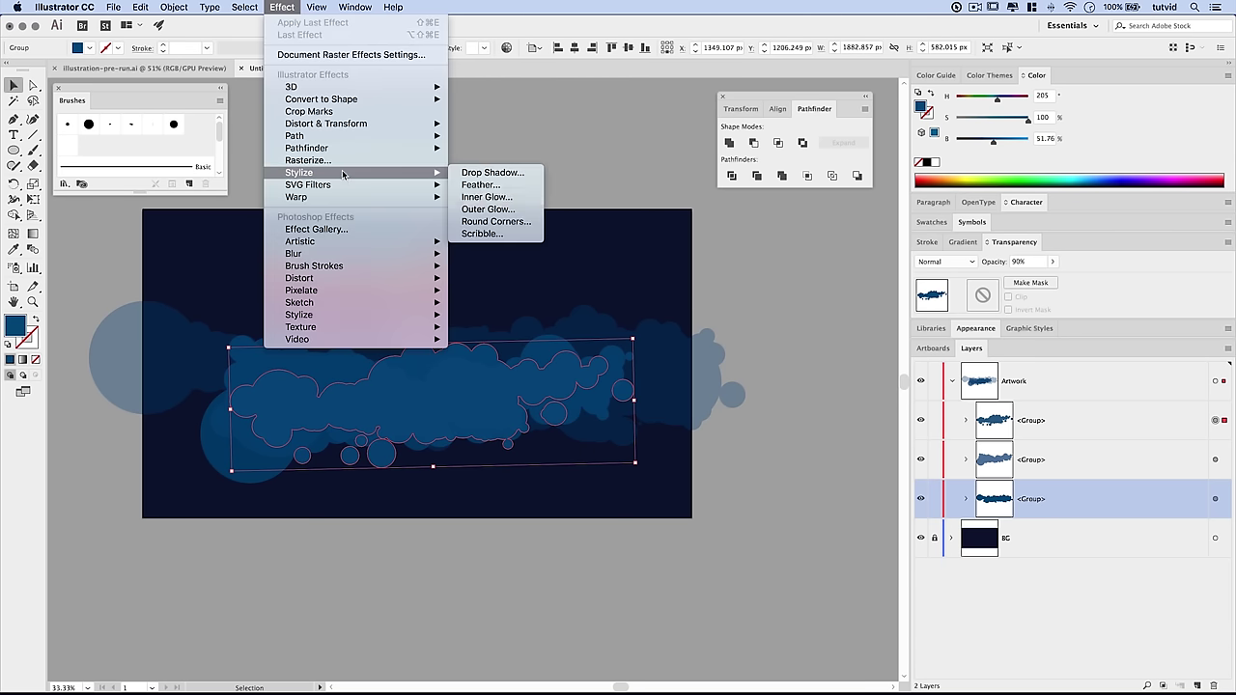
left_click(493, 173)
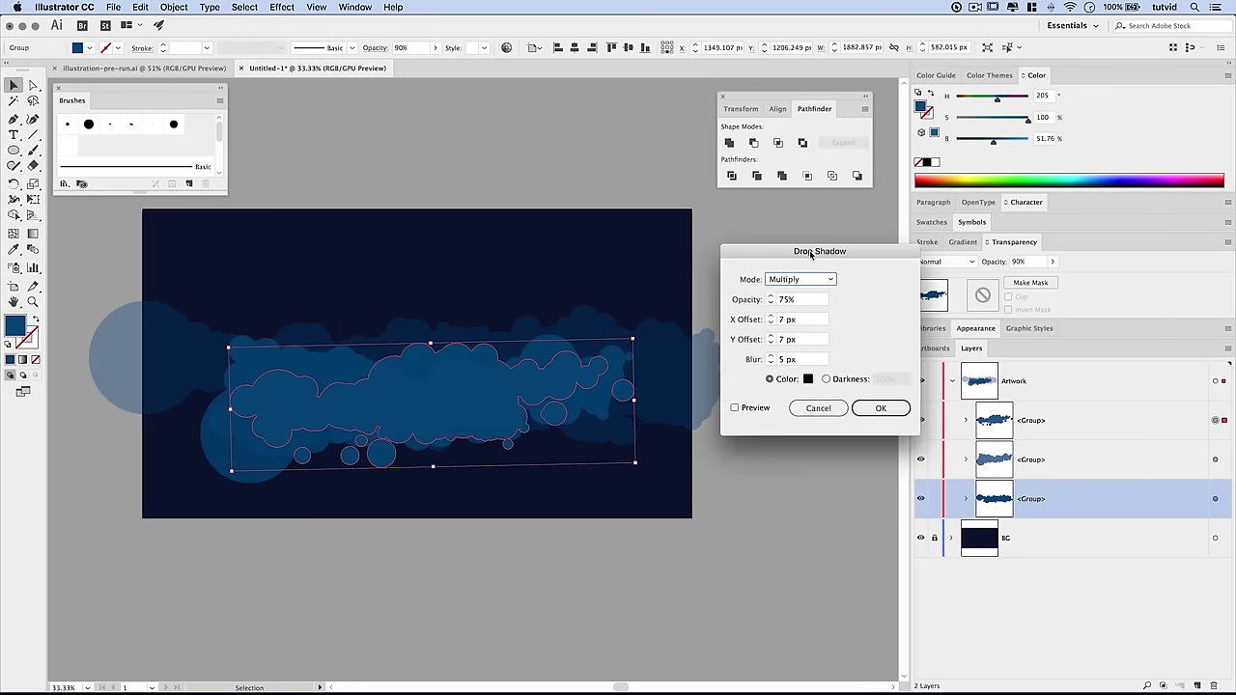
left_click(793, 310)
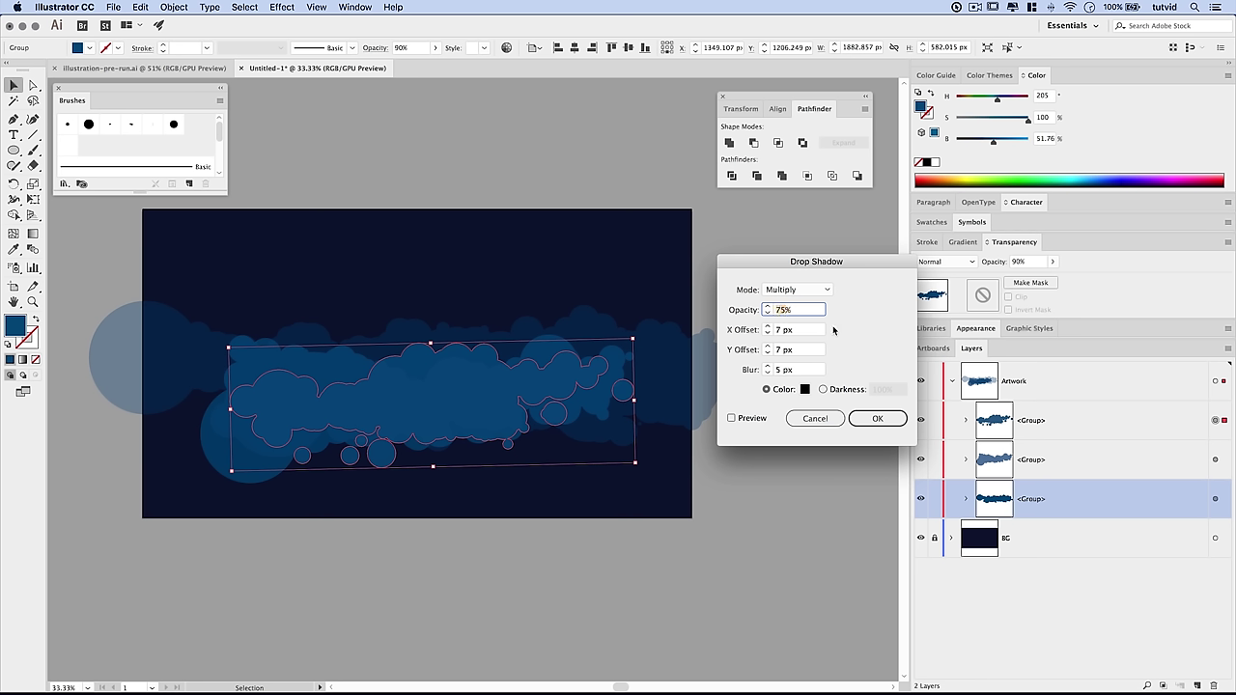
type("35")
key("Tab")
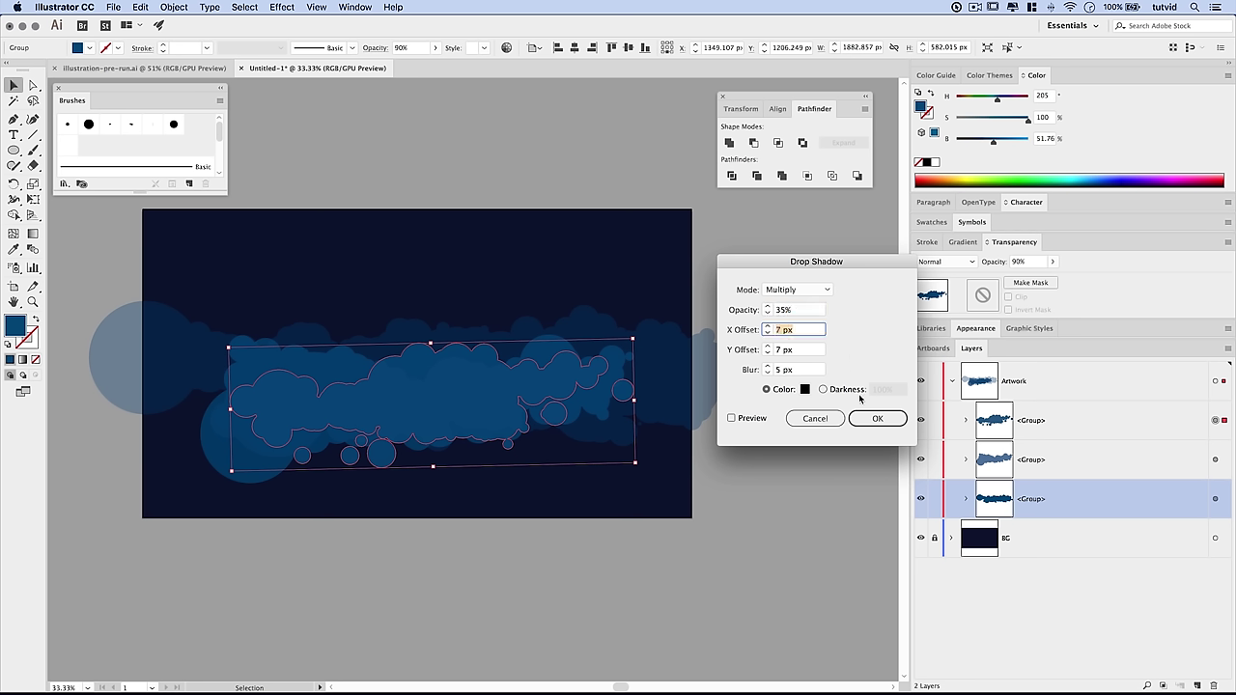
key("Tab")
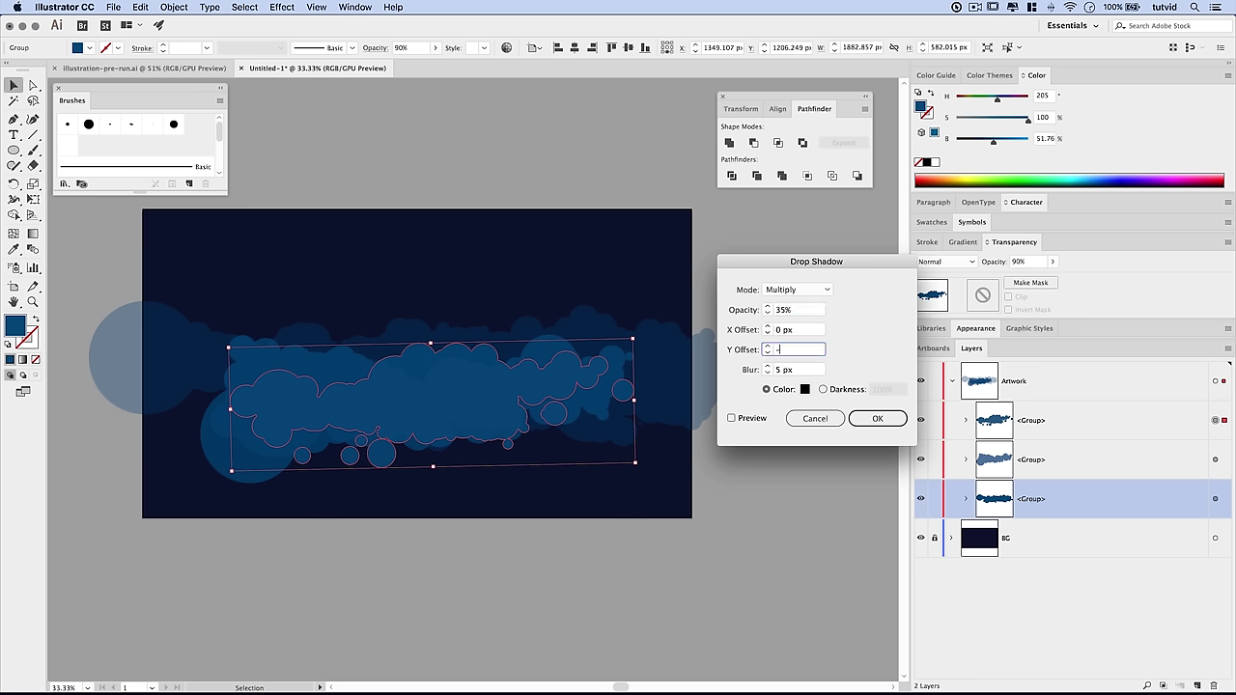
key("Tab")
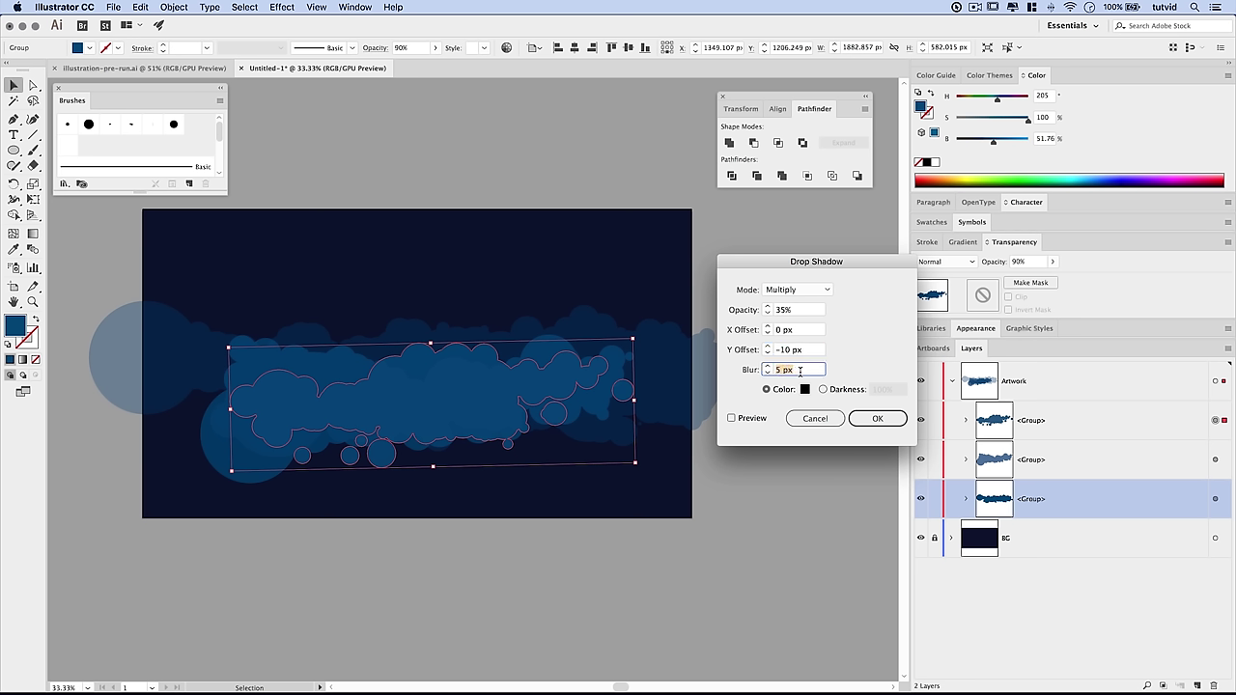
type("25")
key("Tab")
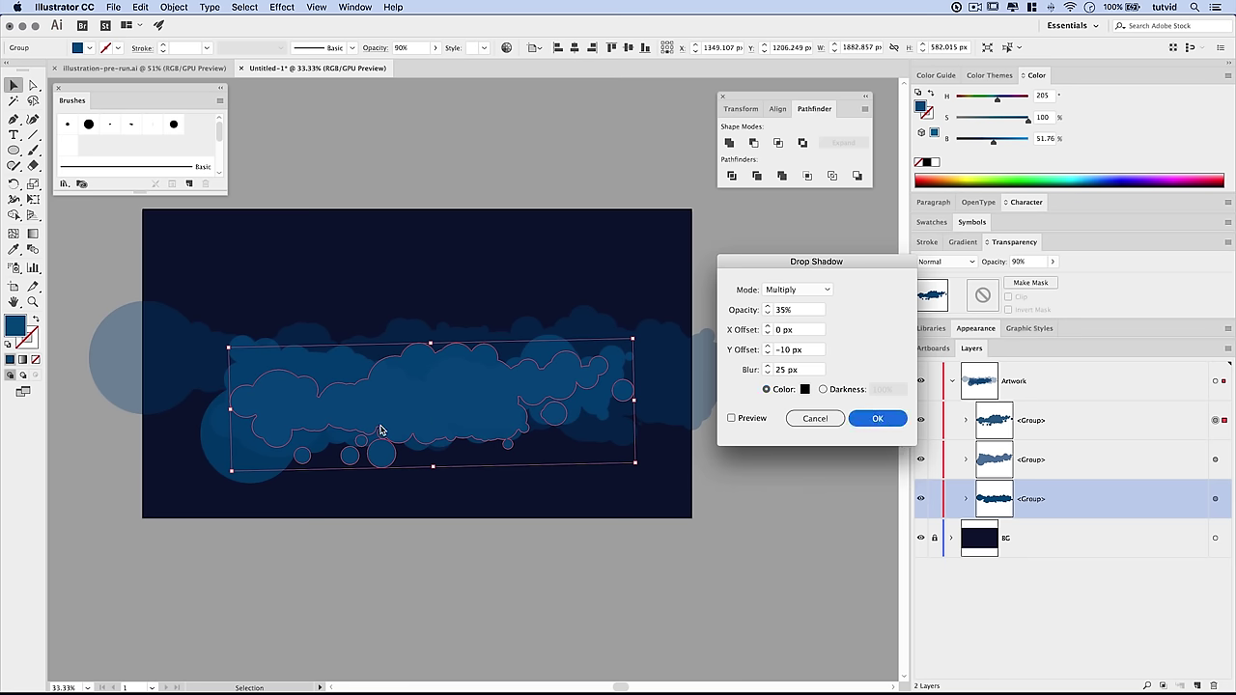
key("Return")
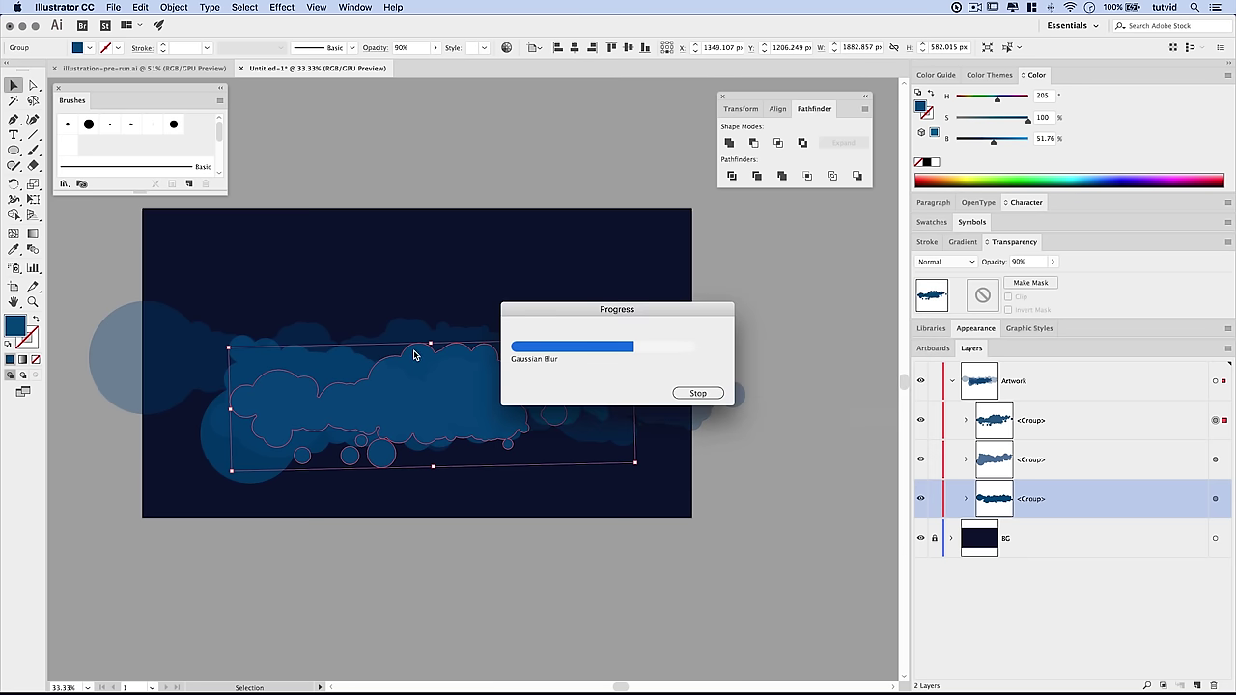
left_click(790, 527)
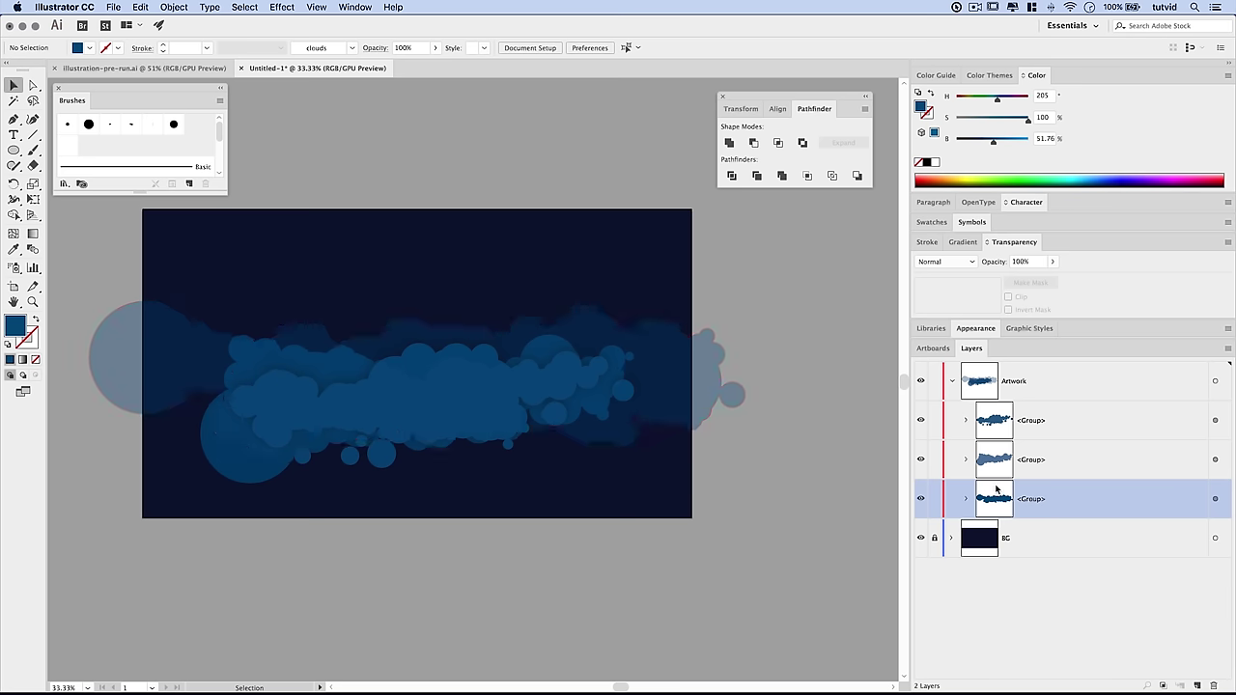
Apply the same Drop Shadow effect to the middle cloud group and the back cloud group
left_click(1215, 461)
left_click(286, 8)
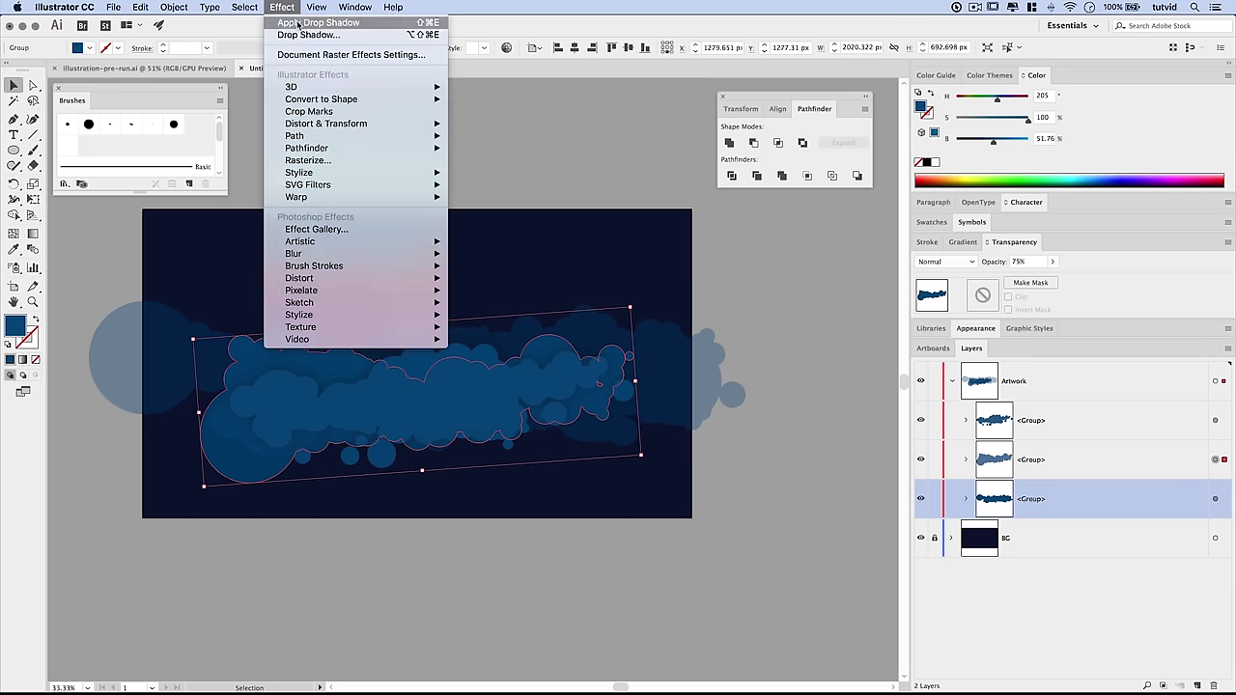
left_click(318, 24)
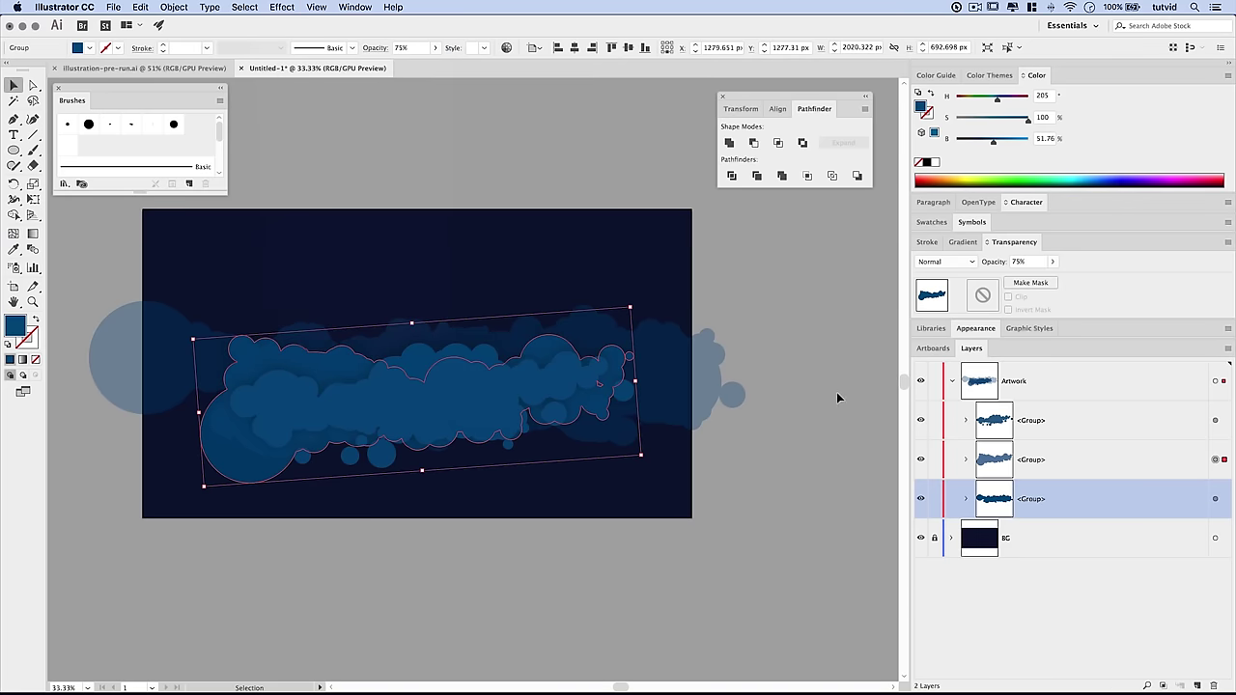
left_click(1214, 502)
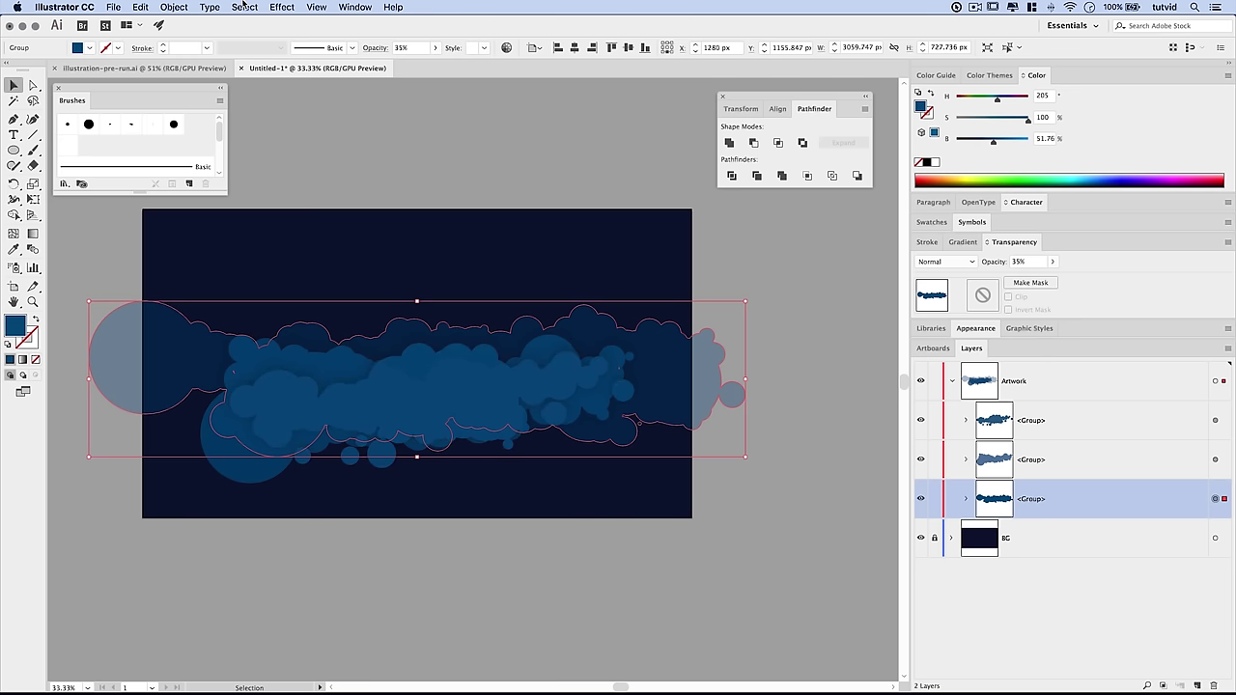
left_click(281, 7)
left_click(290, 23)
left_click(572, 565)
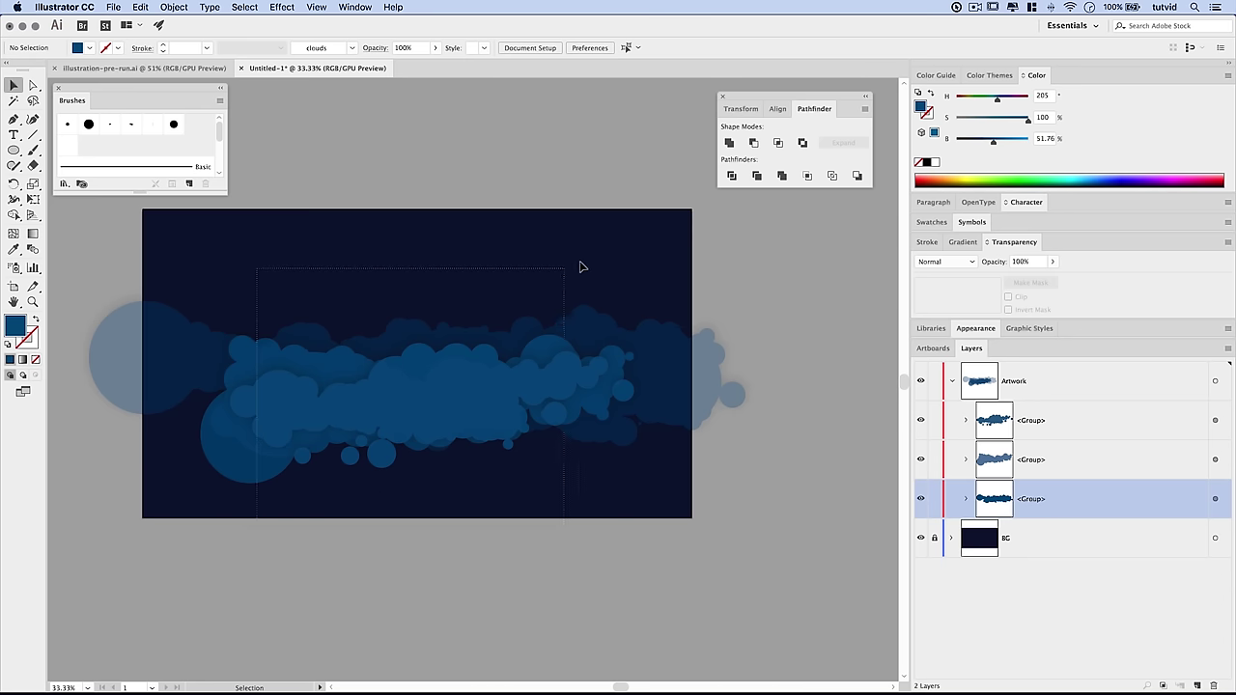
Group the three clouds into one group and draw a 975 x 975 px circle over them with the Ellipse tool
key("super+a")
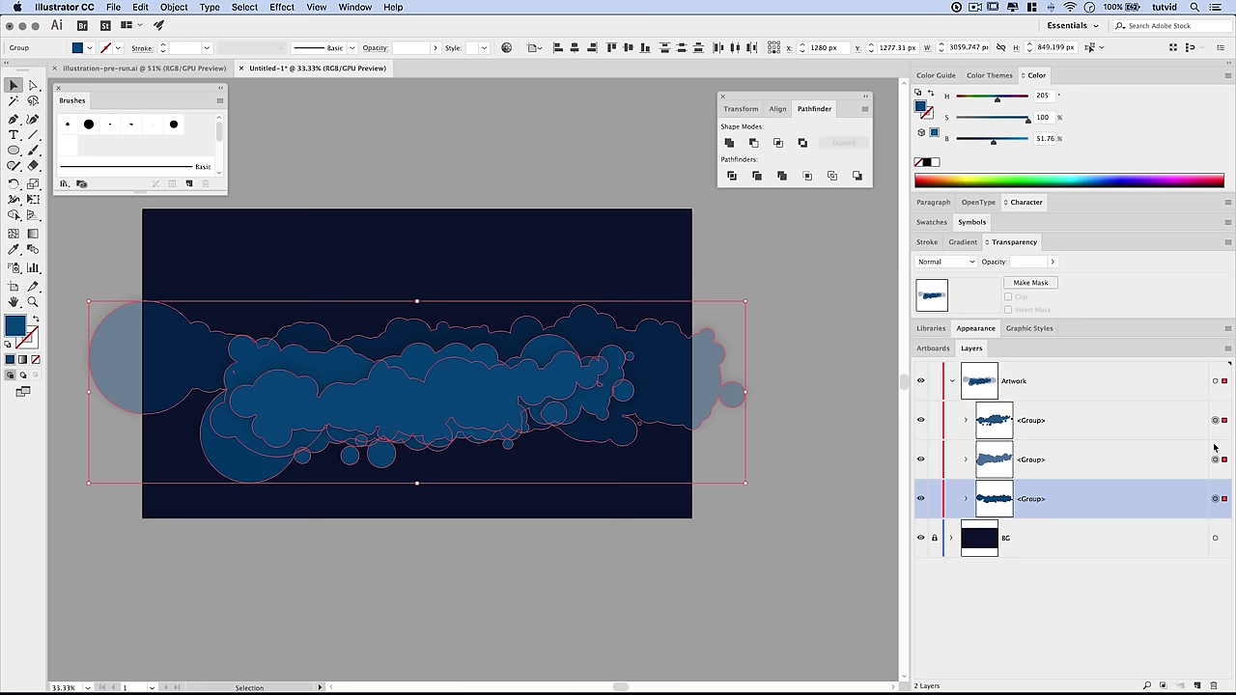
key("super+g")
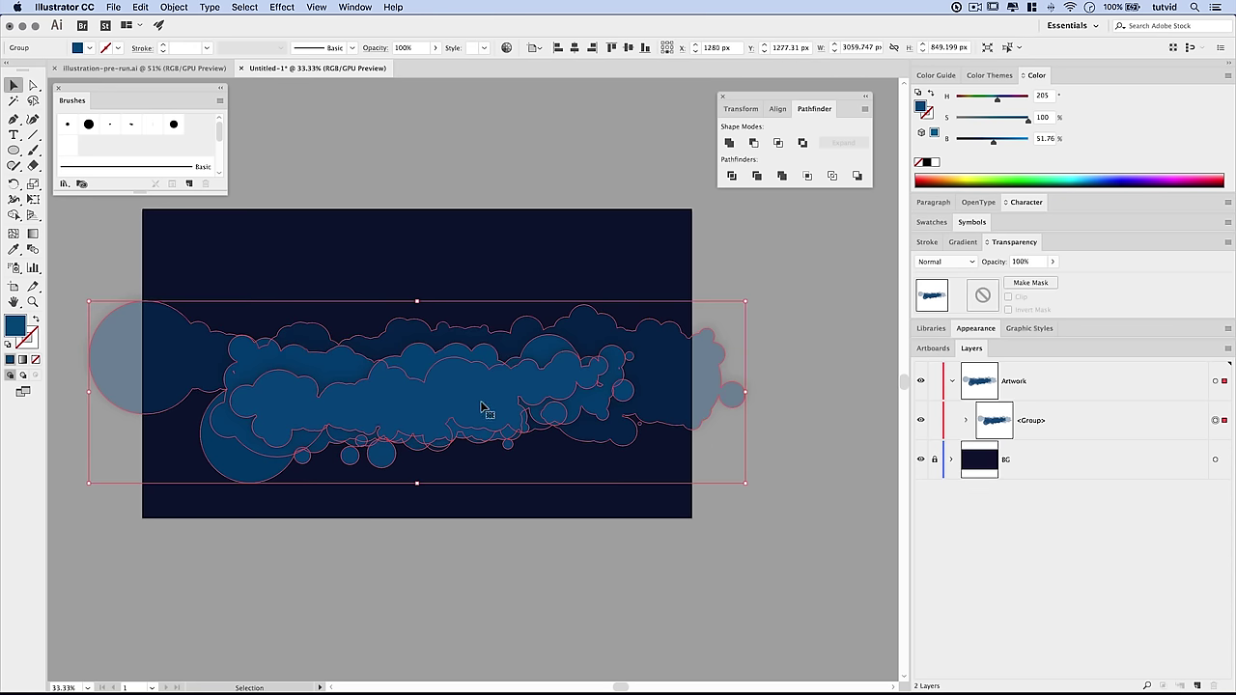
left_click(14, 151)
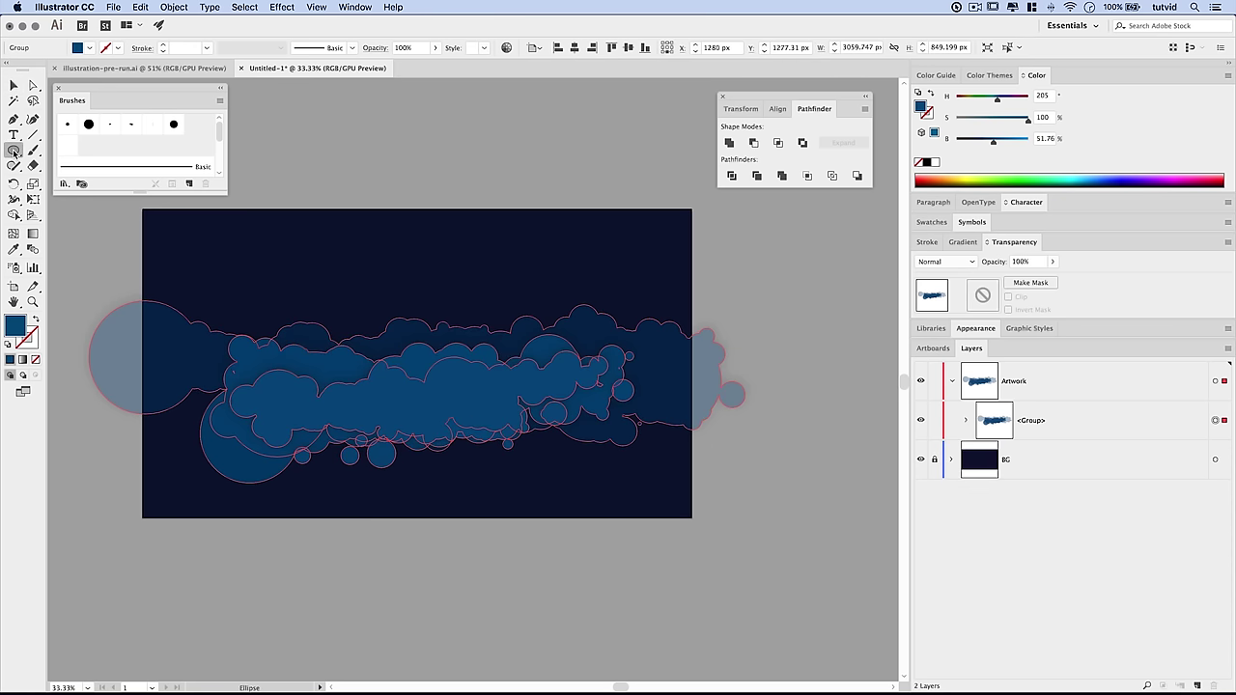
left_click(406, 295)
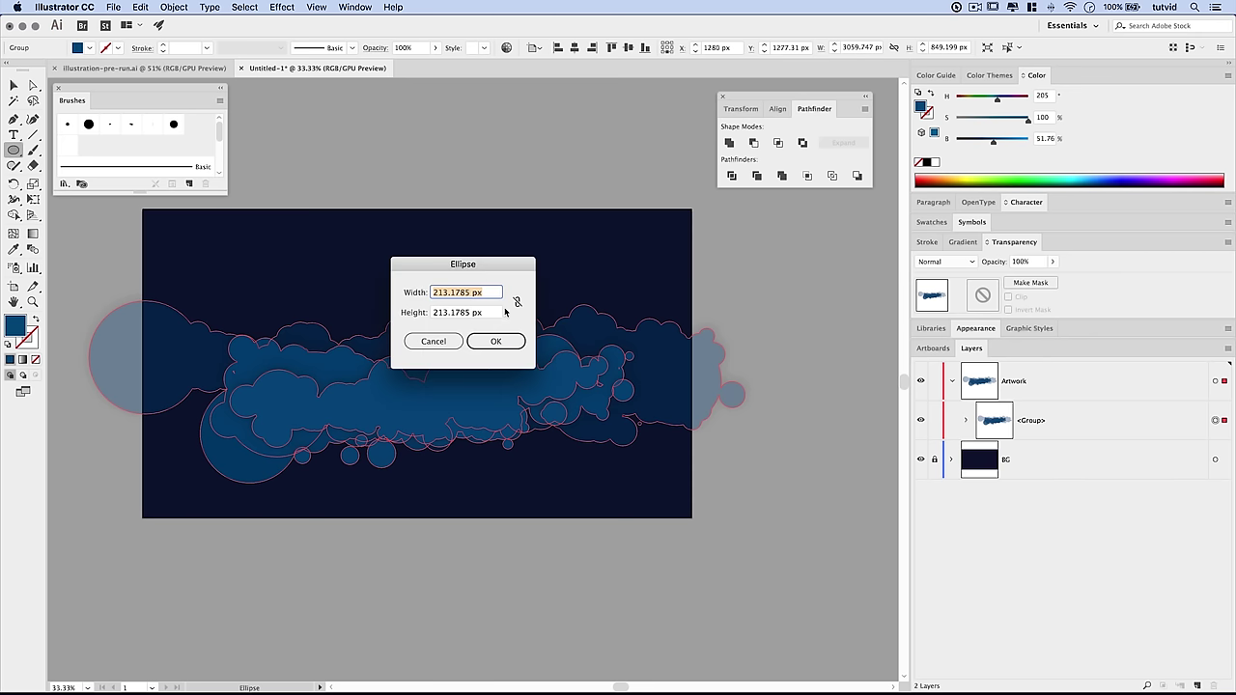
type("975")
key("Tab")
type("97")
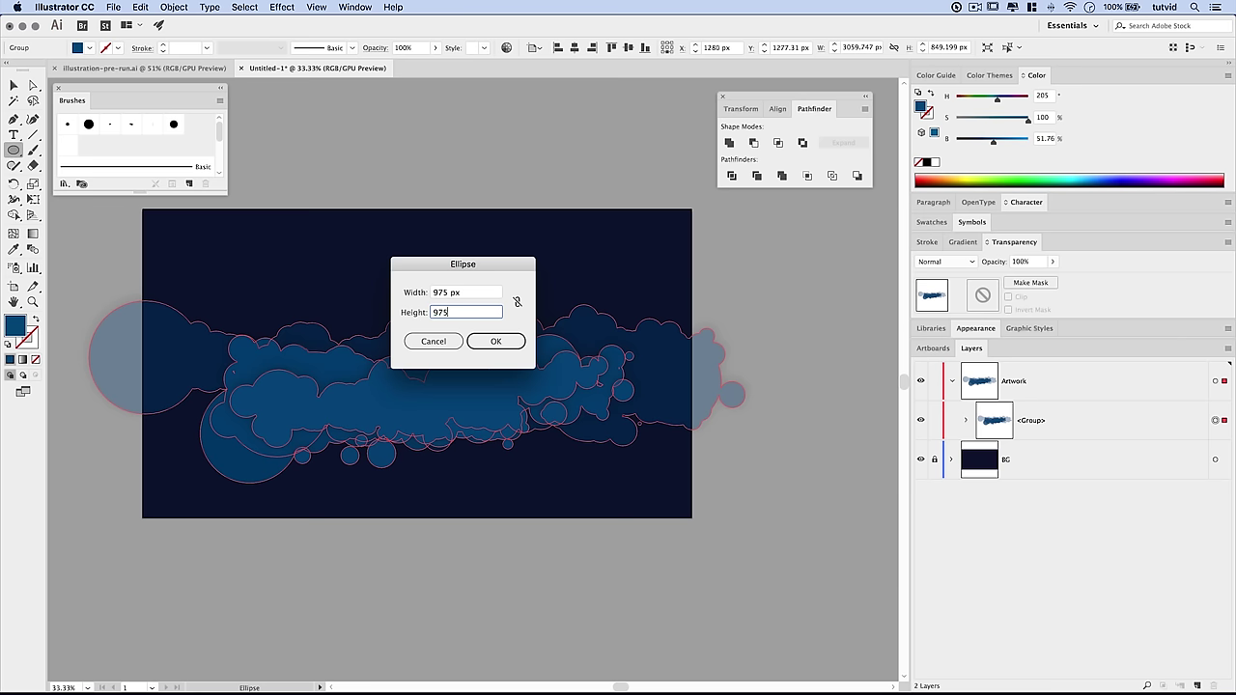
left_click(494, 339)
left_click(491, 339)
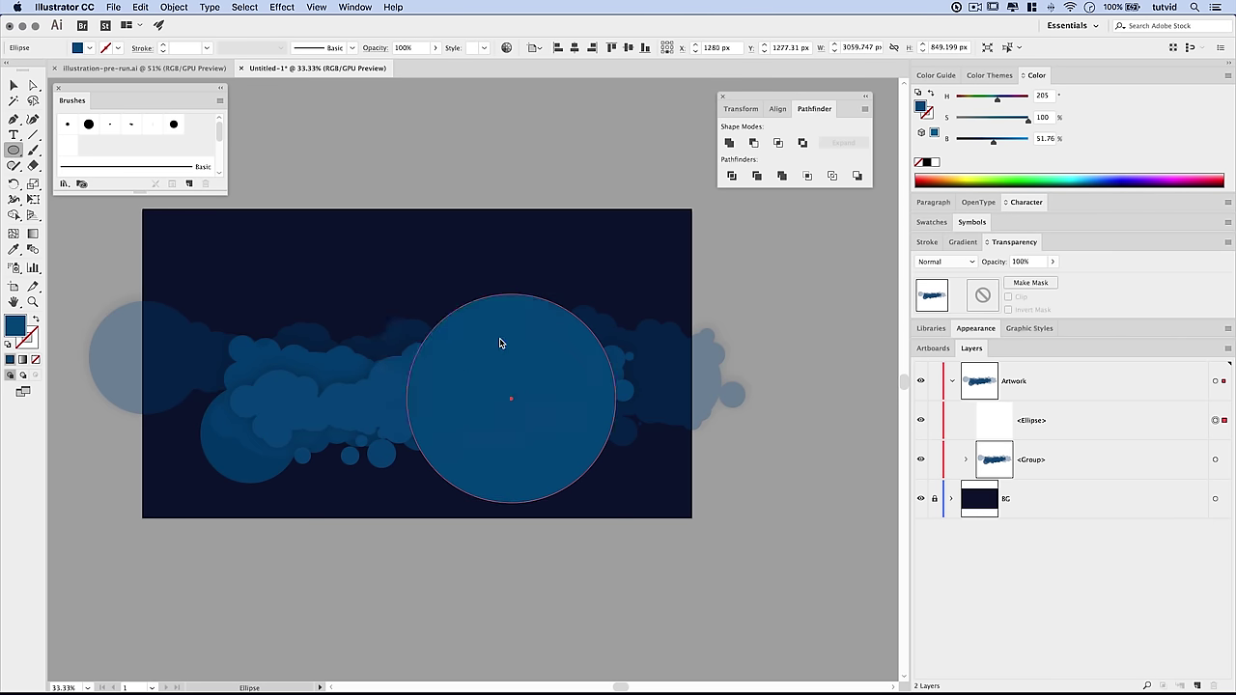
Move the circle over the middle of the clouds and align it to the artboard's horizontal and vertical center
left_click(449, 342)
key("v")
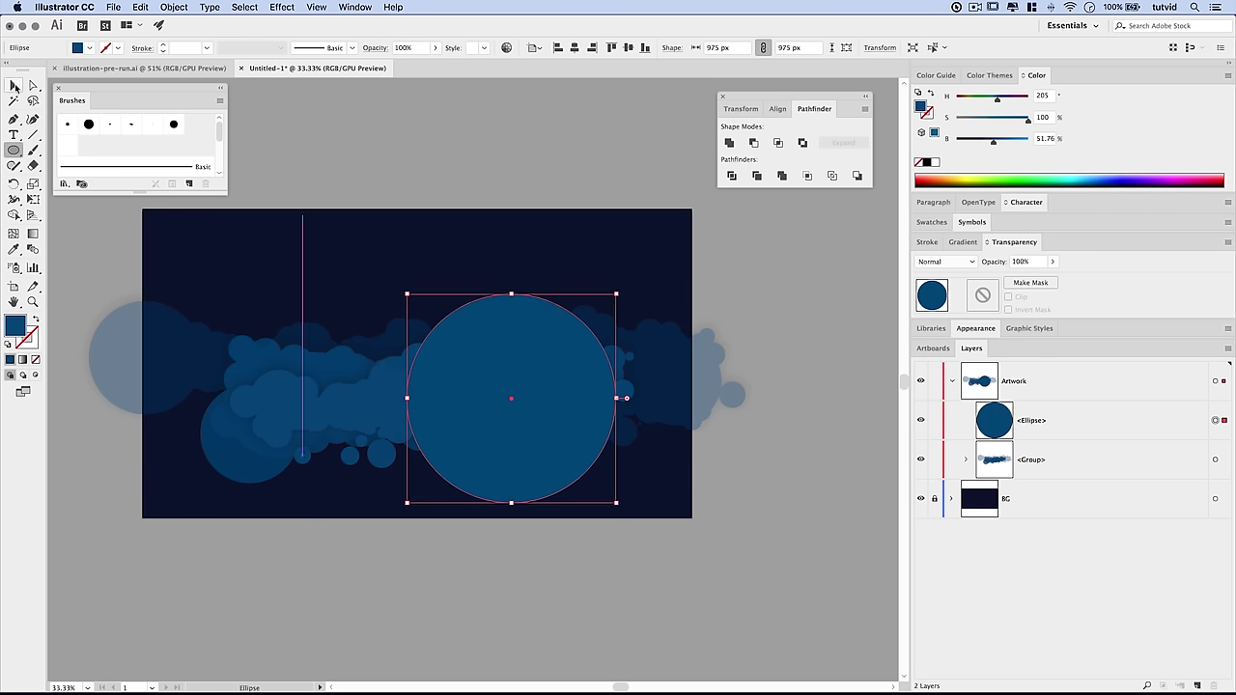
left_click_drag(560, 423, 468, 354)
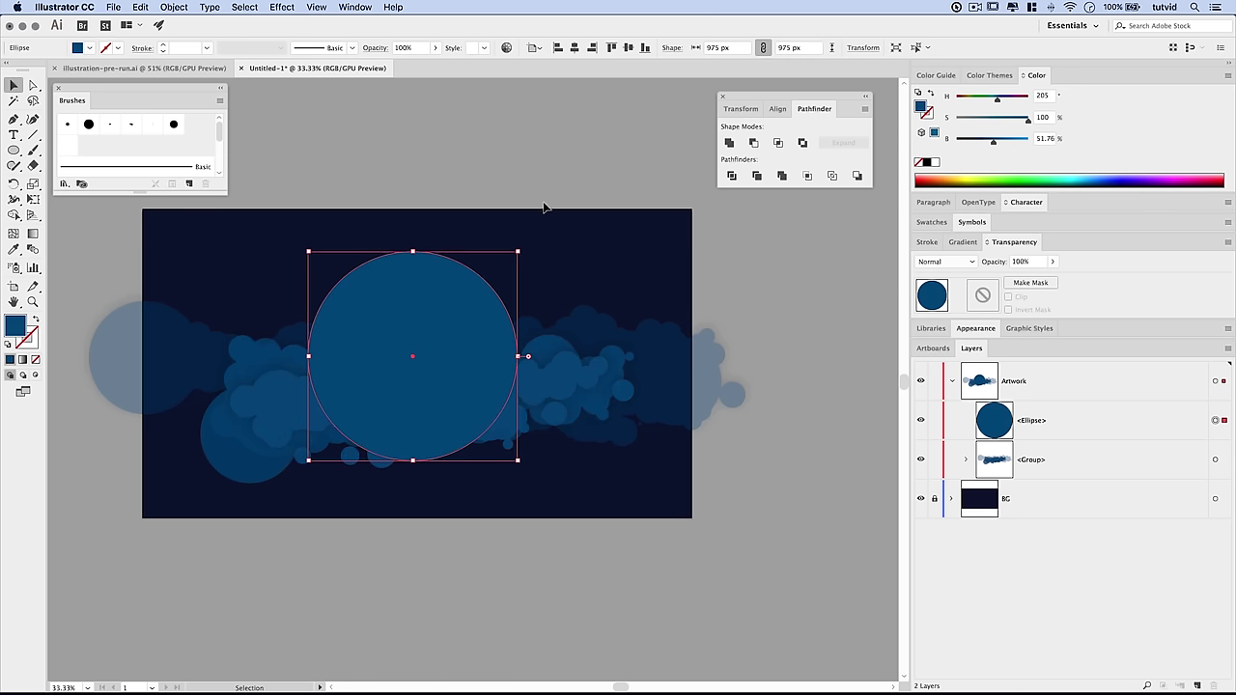
left_click(575, 48)
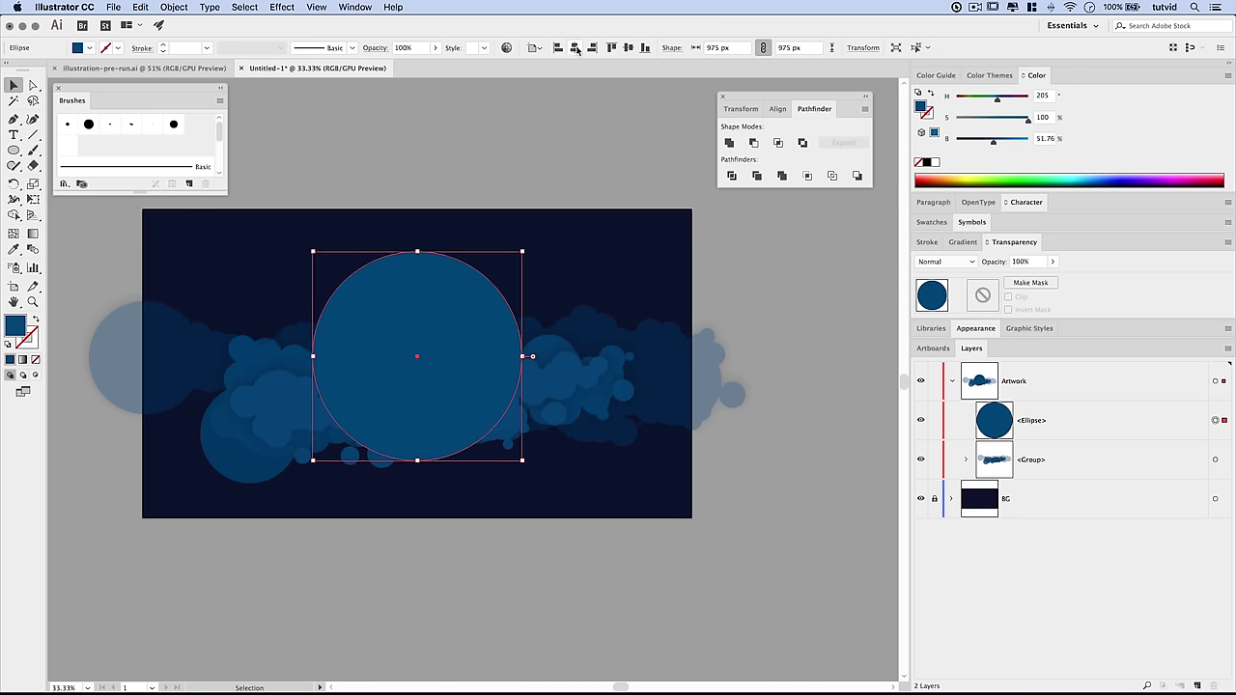
left_click(628, 47)
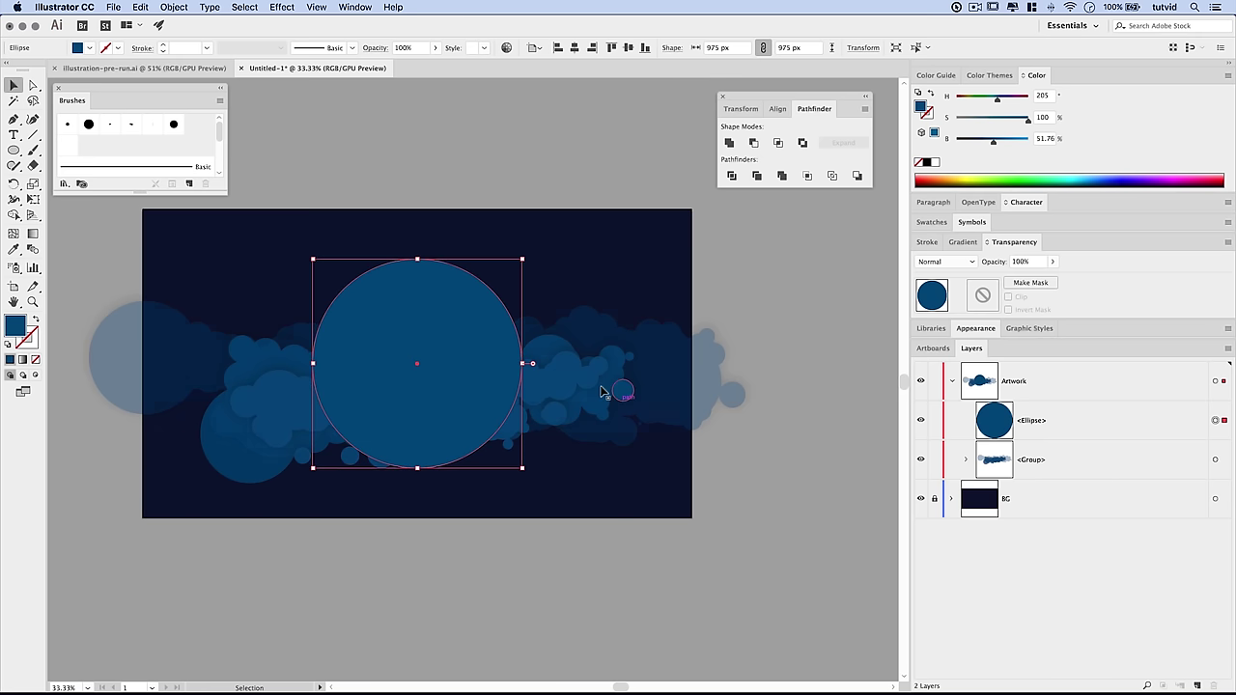
Fill the circle with a white-to-black radial gradient and shift the gradient midpoint outward to about 75%
left_click(966, 244)
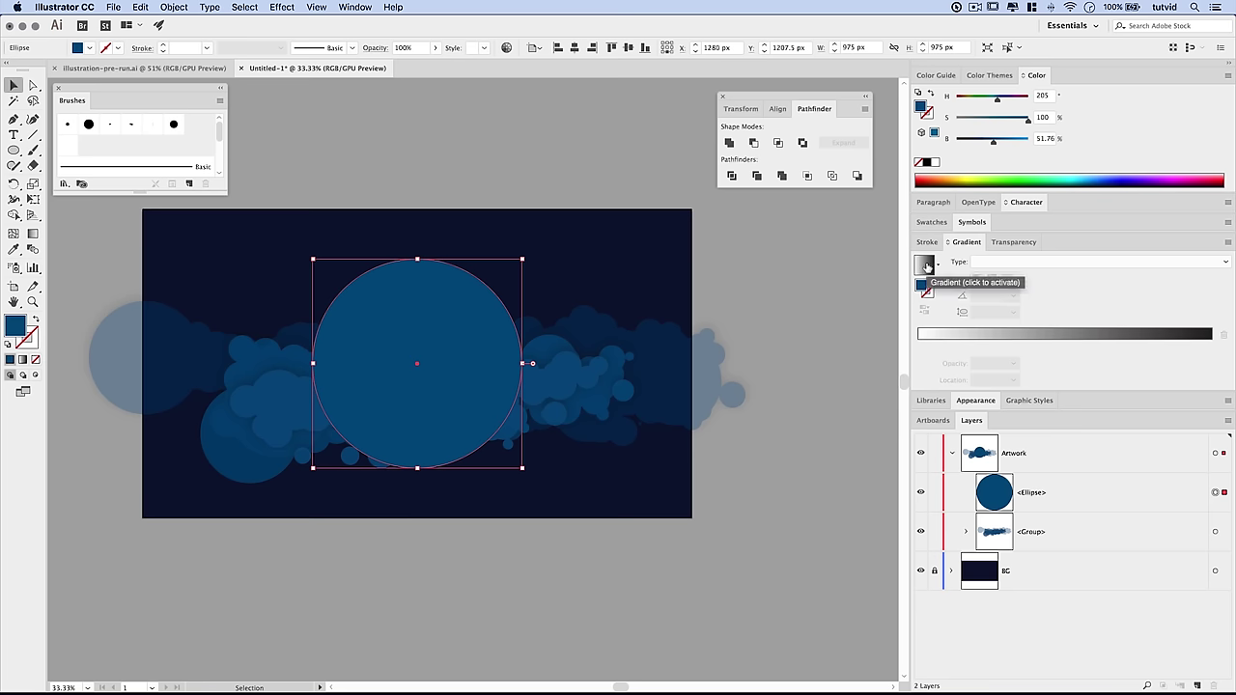
left_click(925, 269)
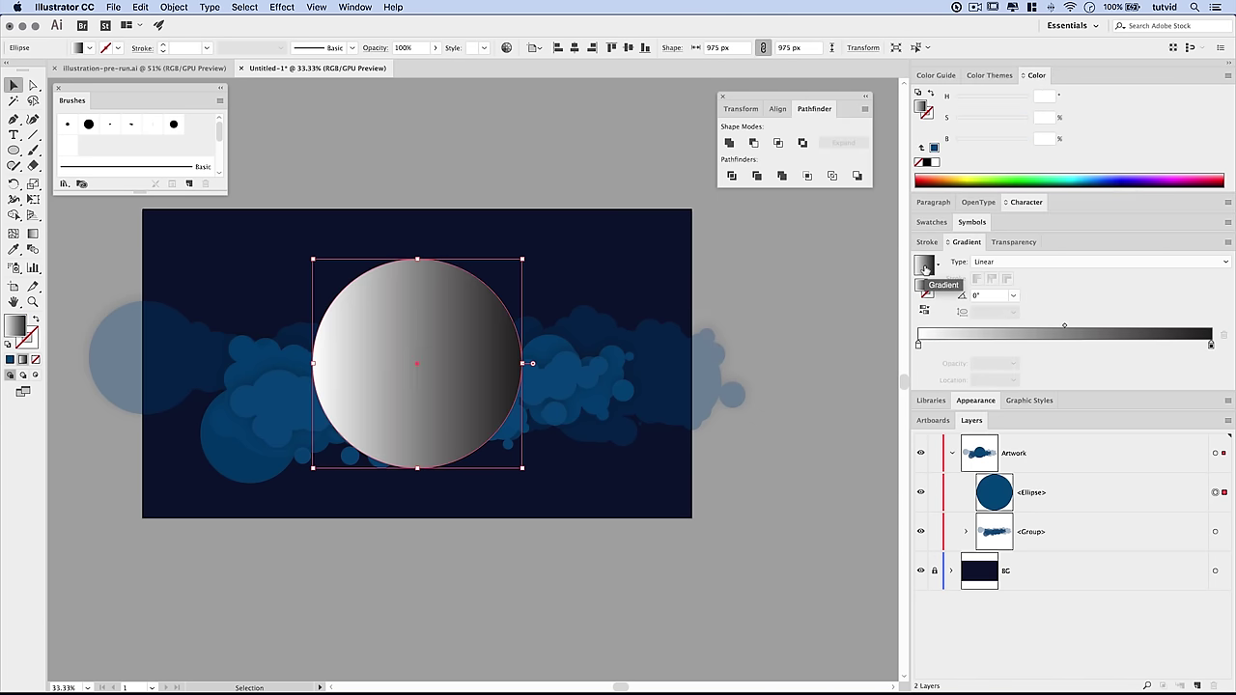
left_click(989, 264)
left_click(994, 290)
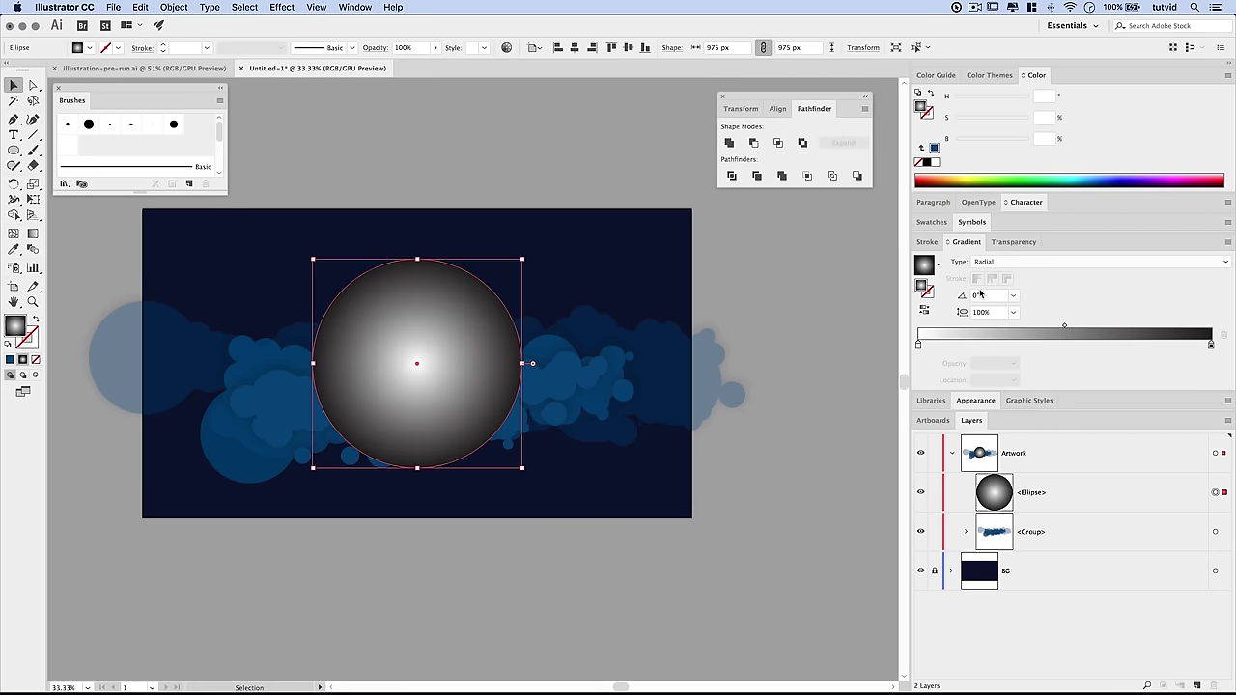
left_click_drag(1067, 330, 1137, 329)
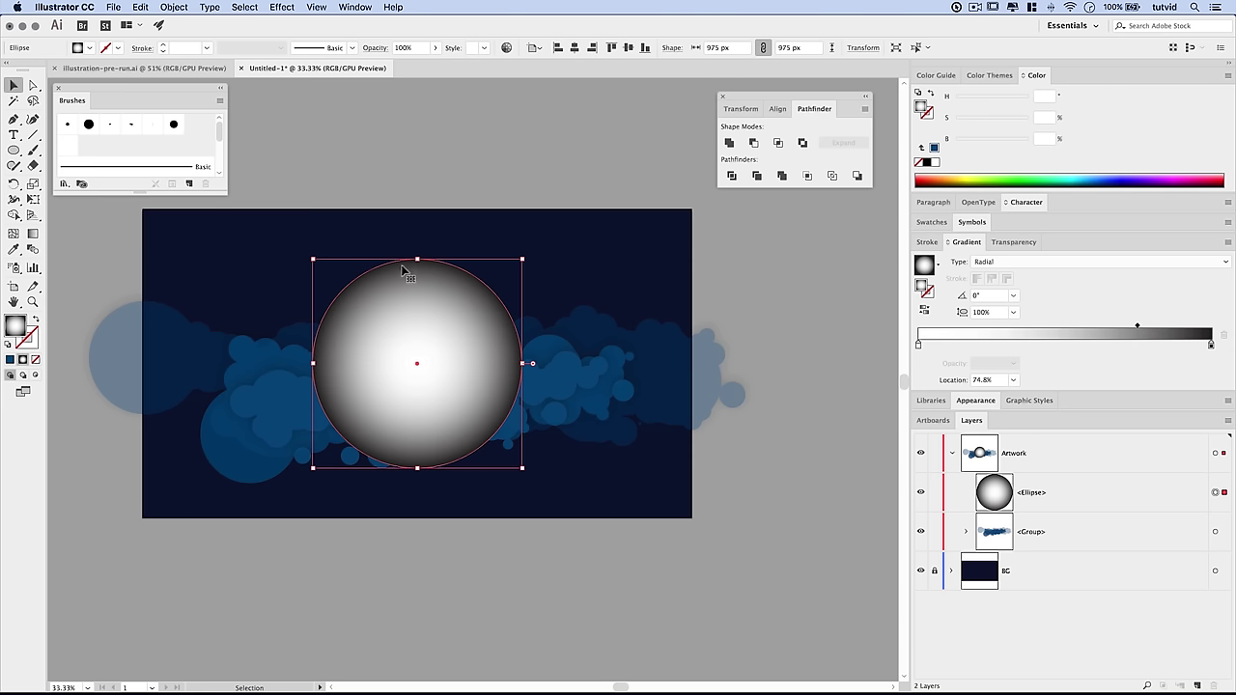
Switch the gradient's black outer stop to CMYK and set C, M, Y and K all to 100% for a rich black
left_click(1212, 343)
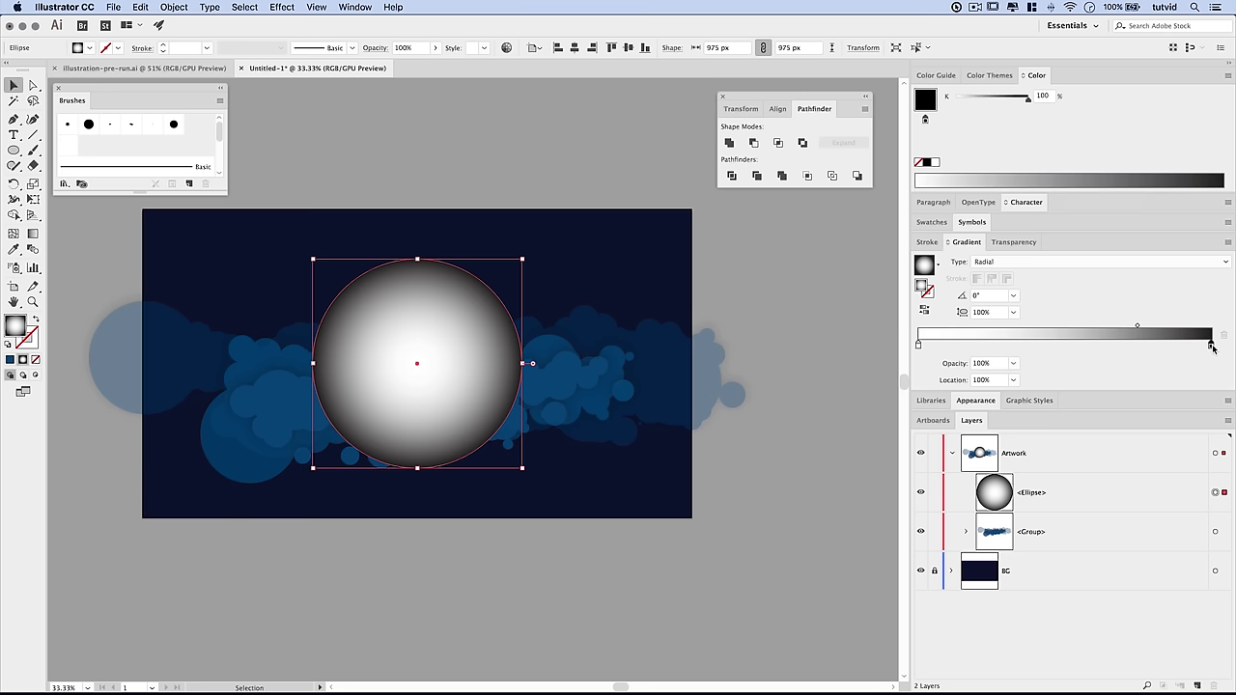
left_click(1227, 76)
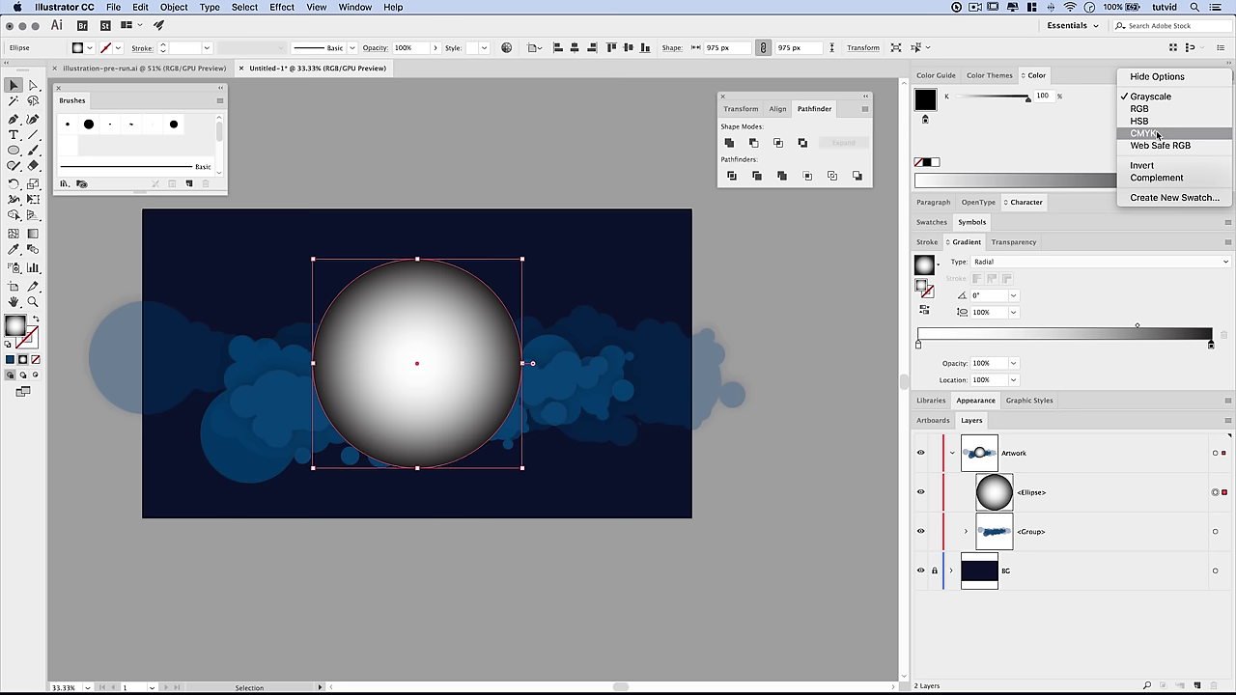
left_click(1144, 133)
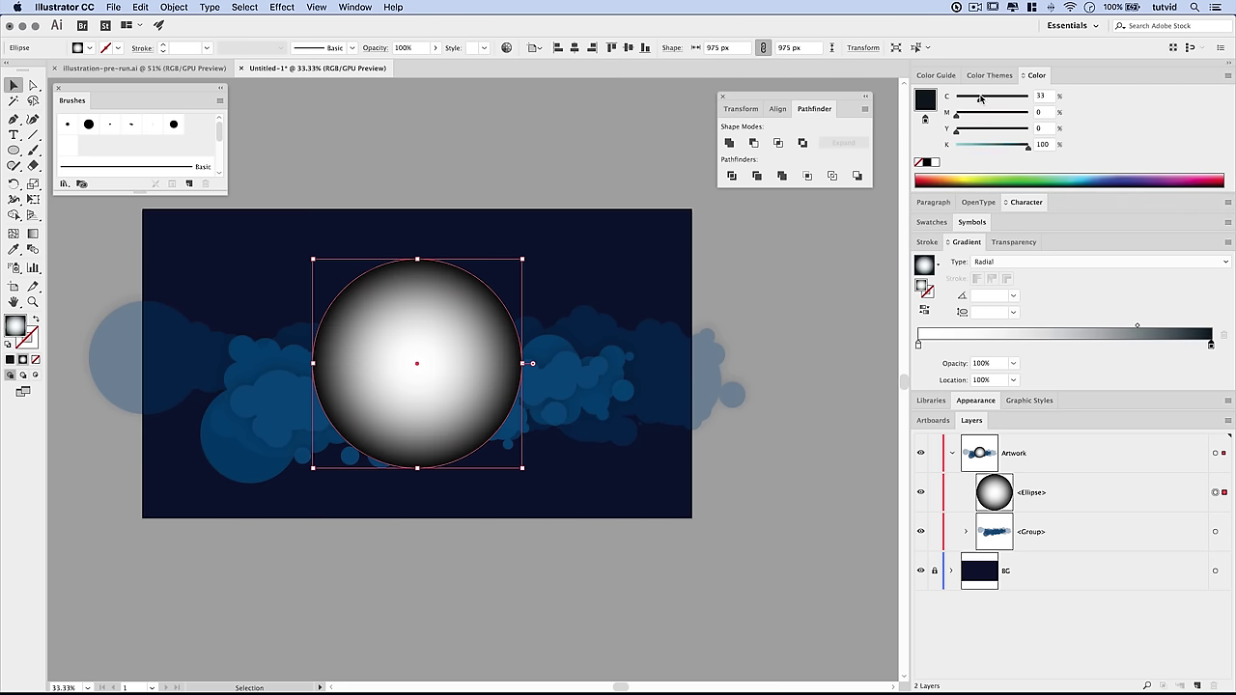
left_click(1046, 110)
type("95")
key("Tab")
type("100")
key("Return")
left_click_drag(1023, 117, 1106, 138)
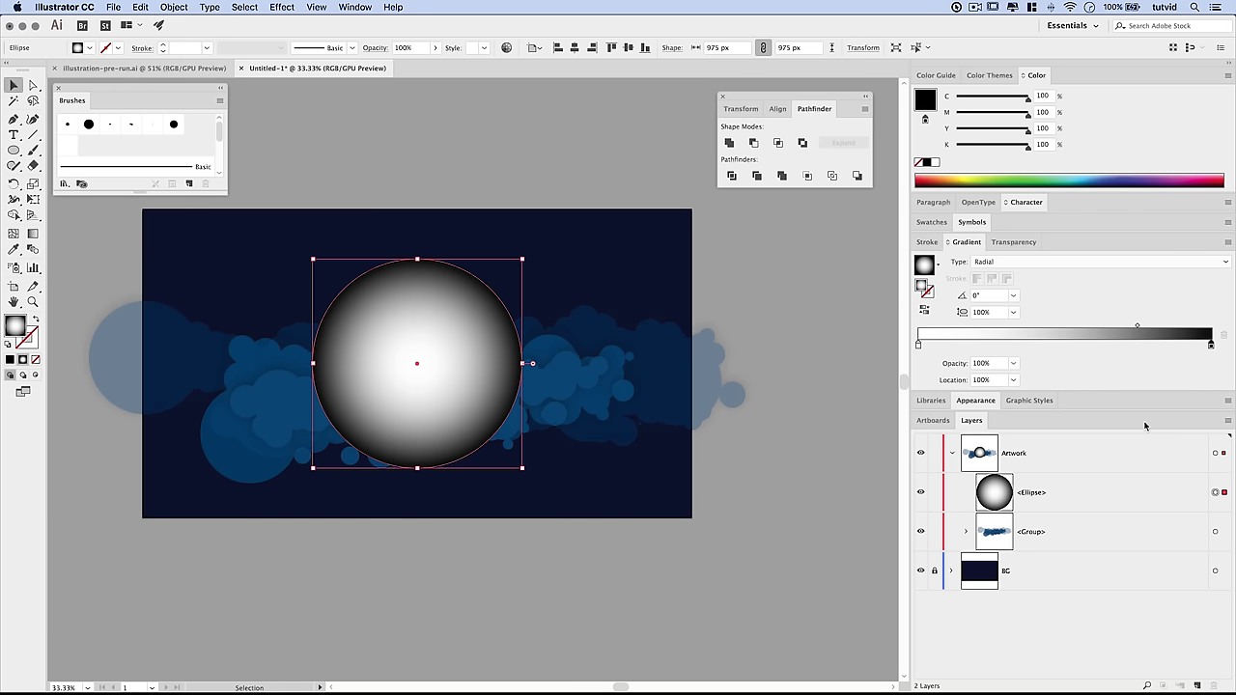
Cut the gradient circle and create an empty opacity mask on the combined cloud group
left_click(140, 7)
left_click(154, 56)
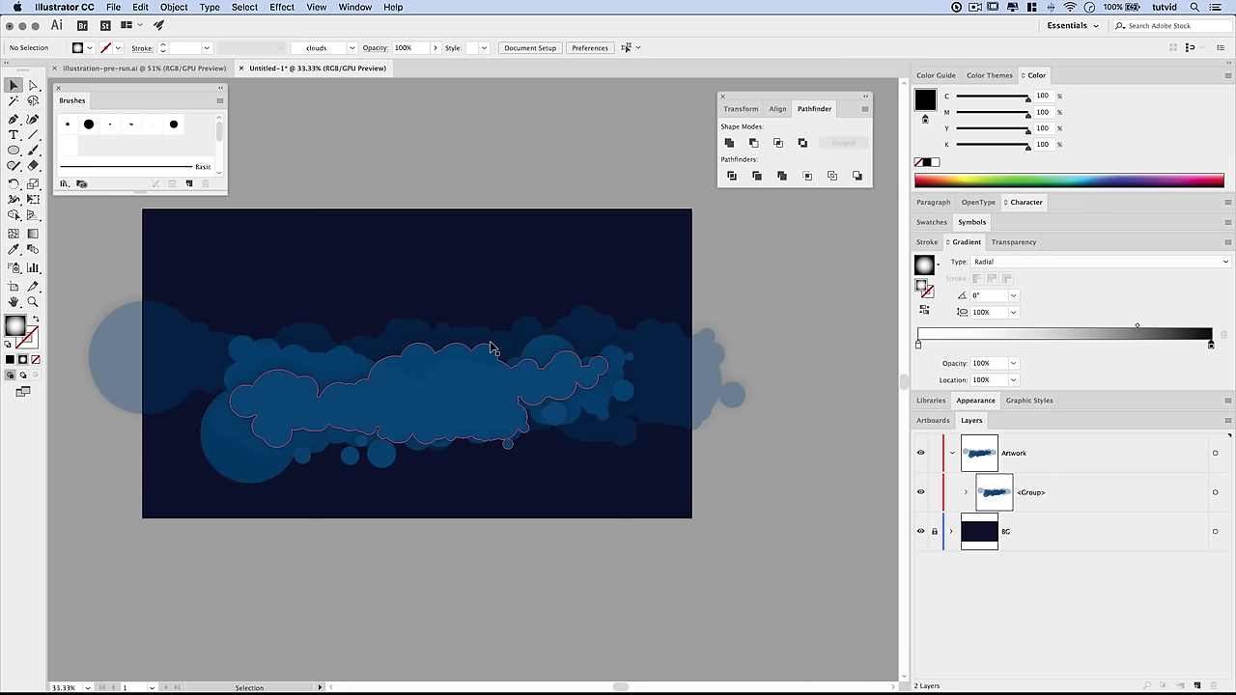
left_click(1214, 454)
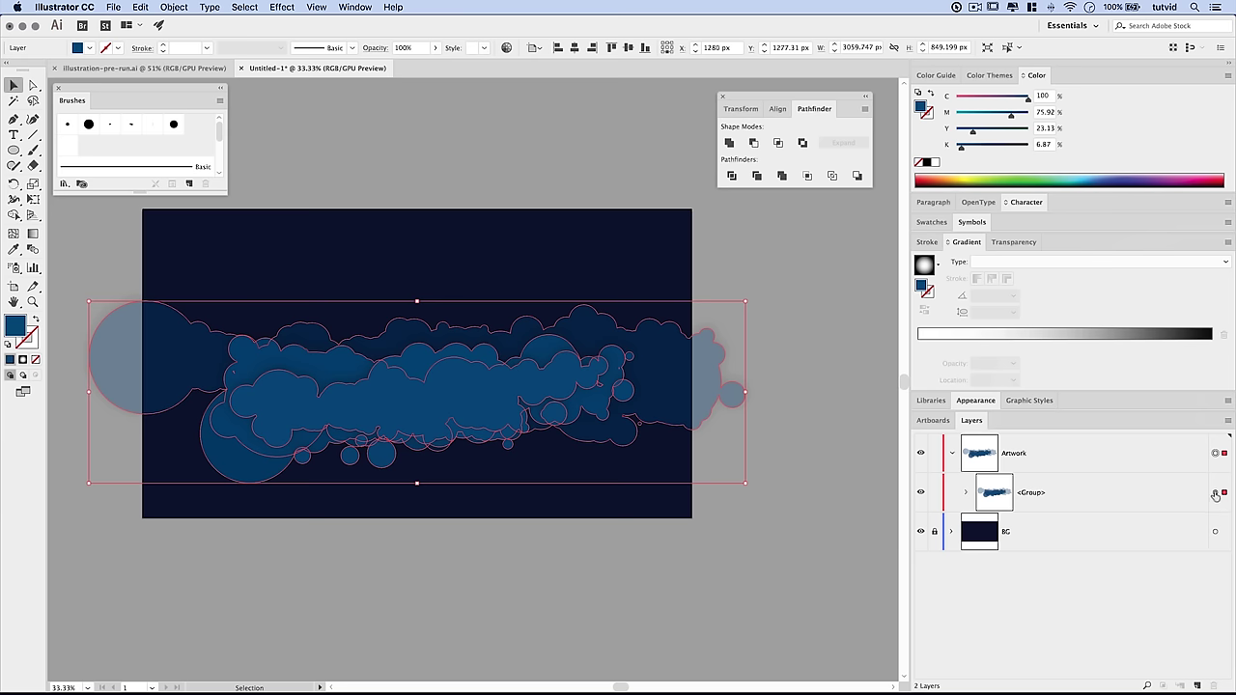
left_click(607, 570)
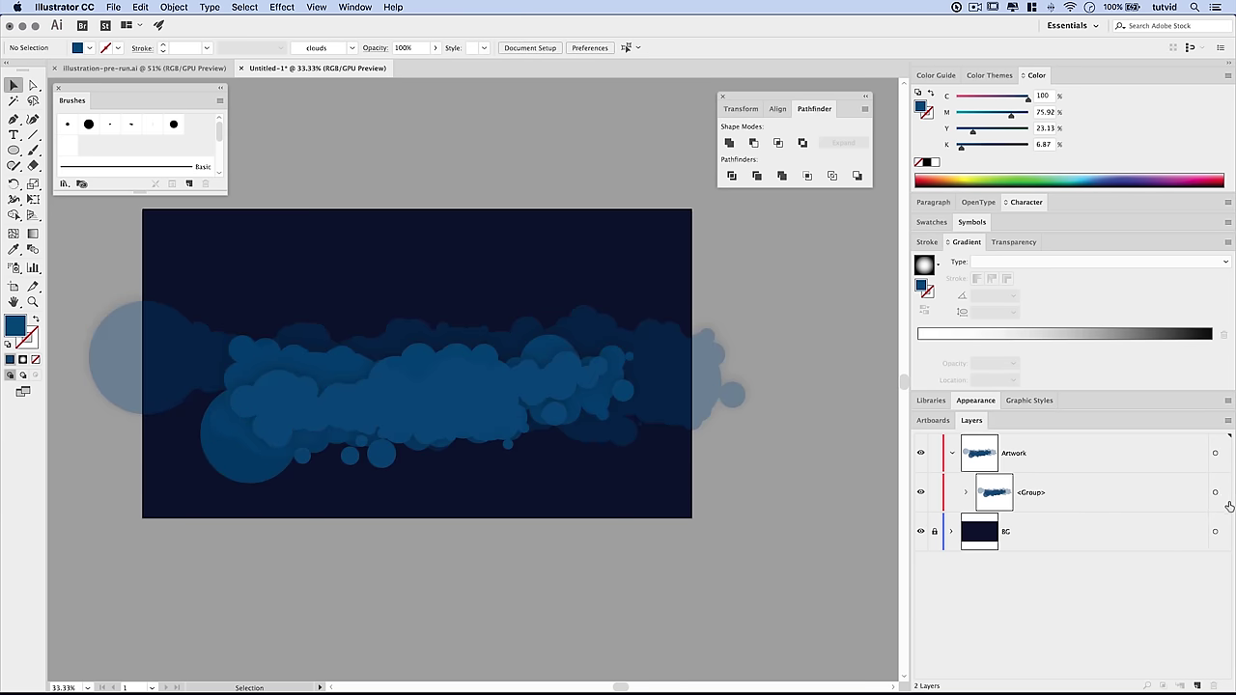
left_click(1215, 493)
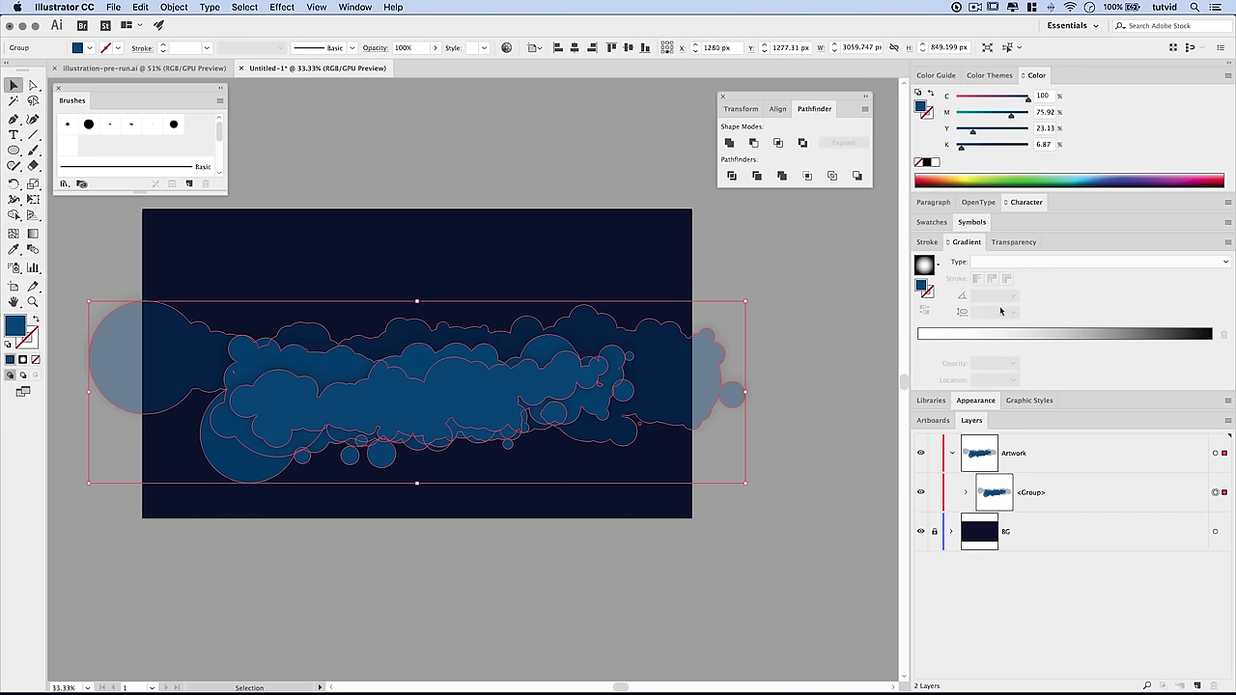
left_click(1012, 243)
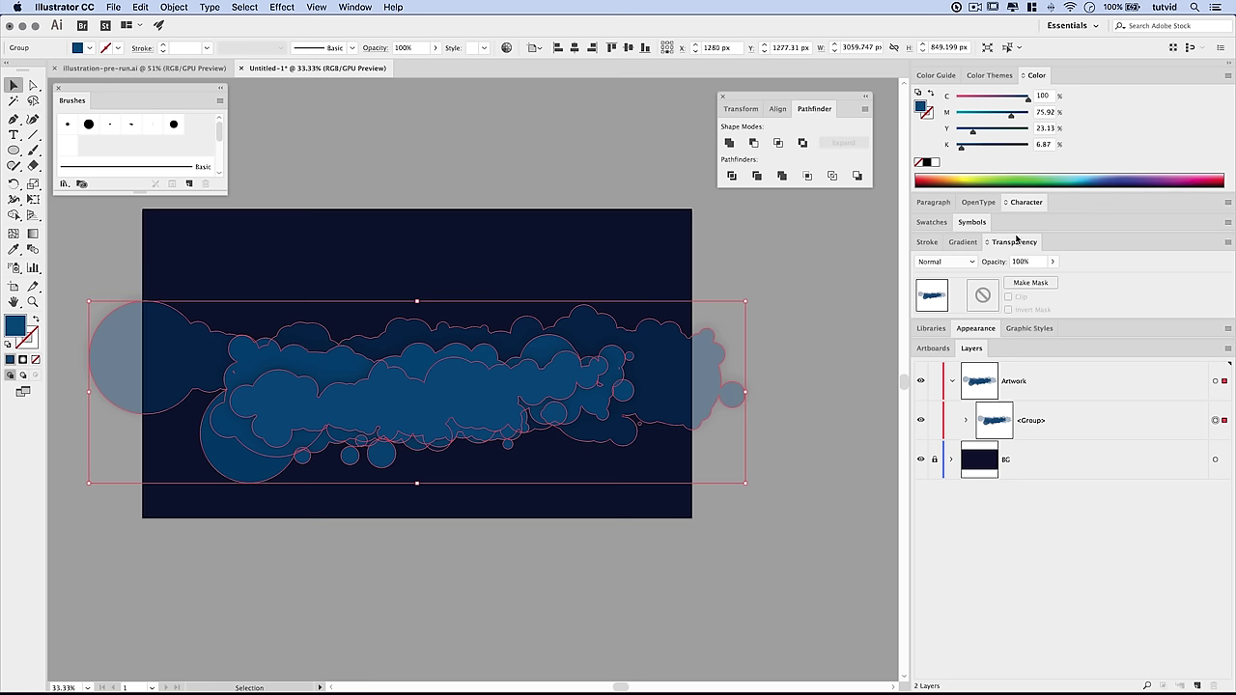
left_click(337, 7)
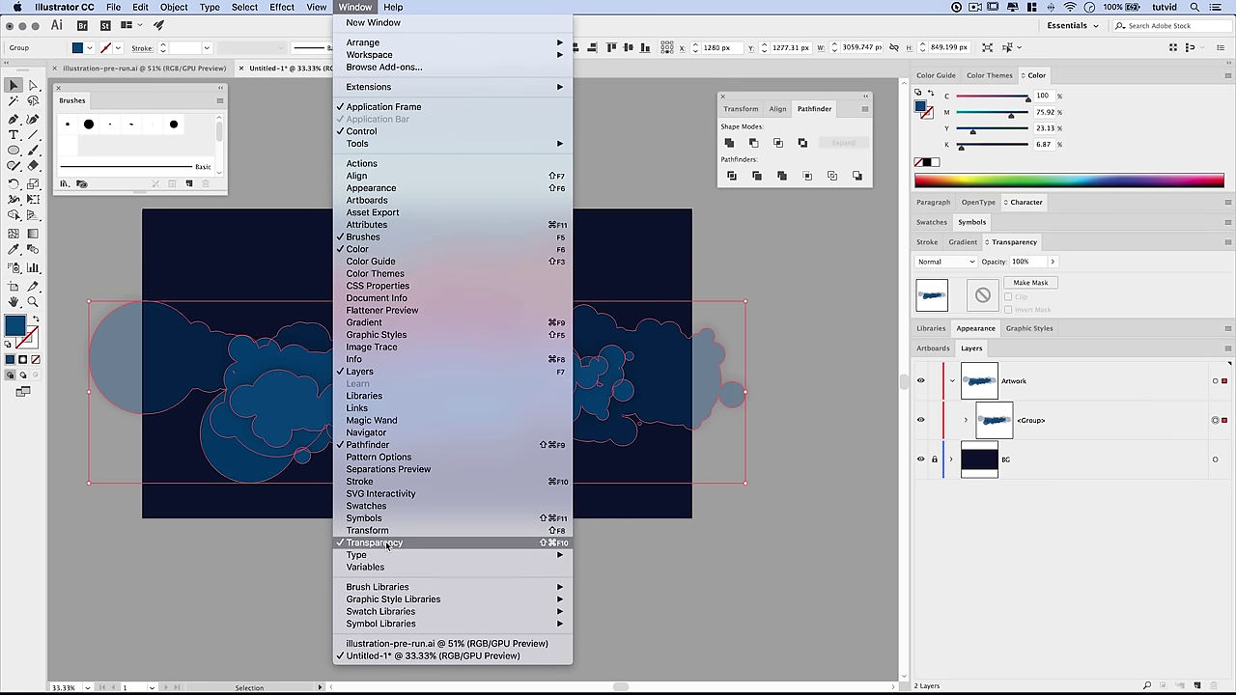
left_click(1061, 297)
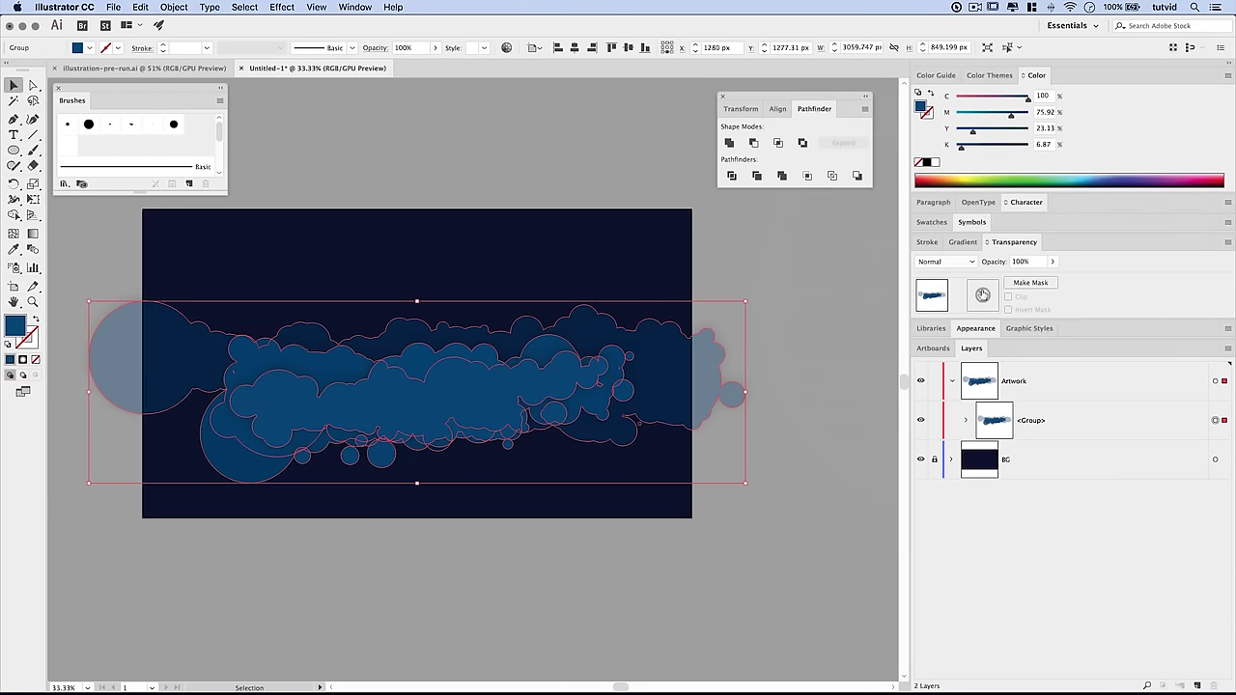
double_click(982, 295)
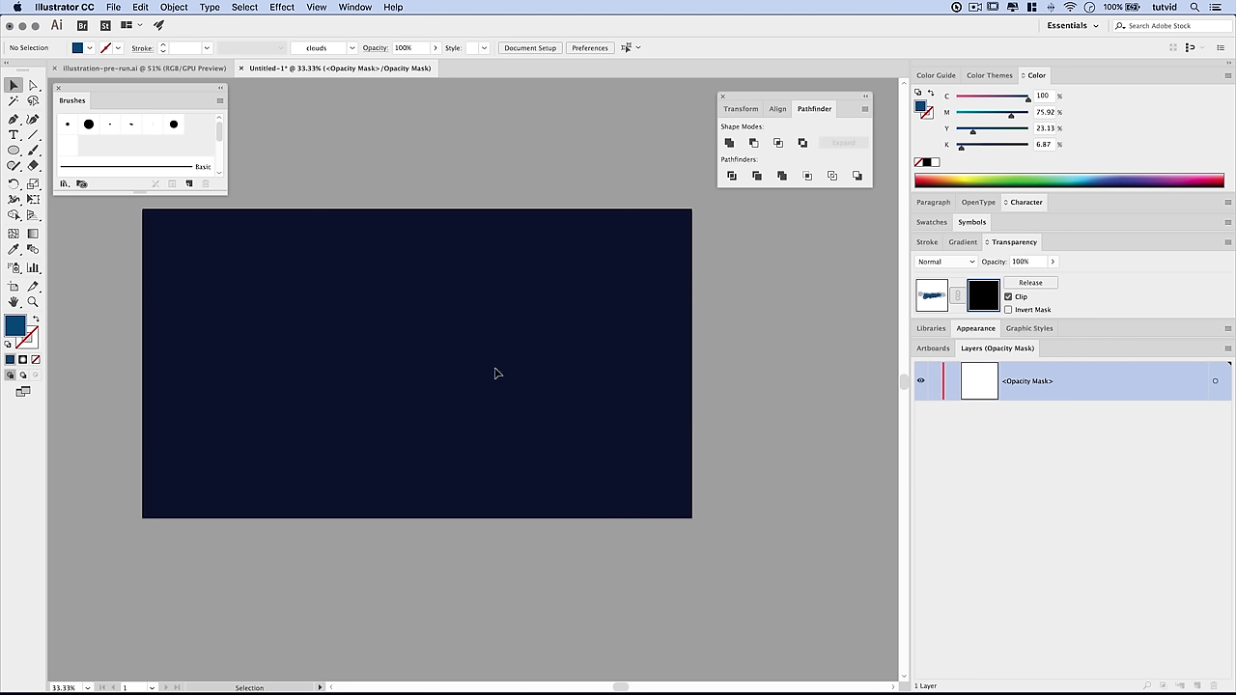
Paste the gradient circle in front inside the clouds' opacity mask, exit mask editing and deselect the artwork
left_click(141, 7)
left_click(141, 7)
left_click(141, 7)
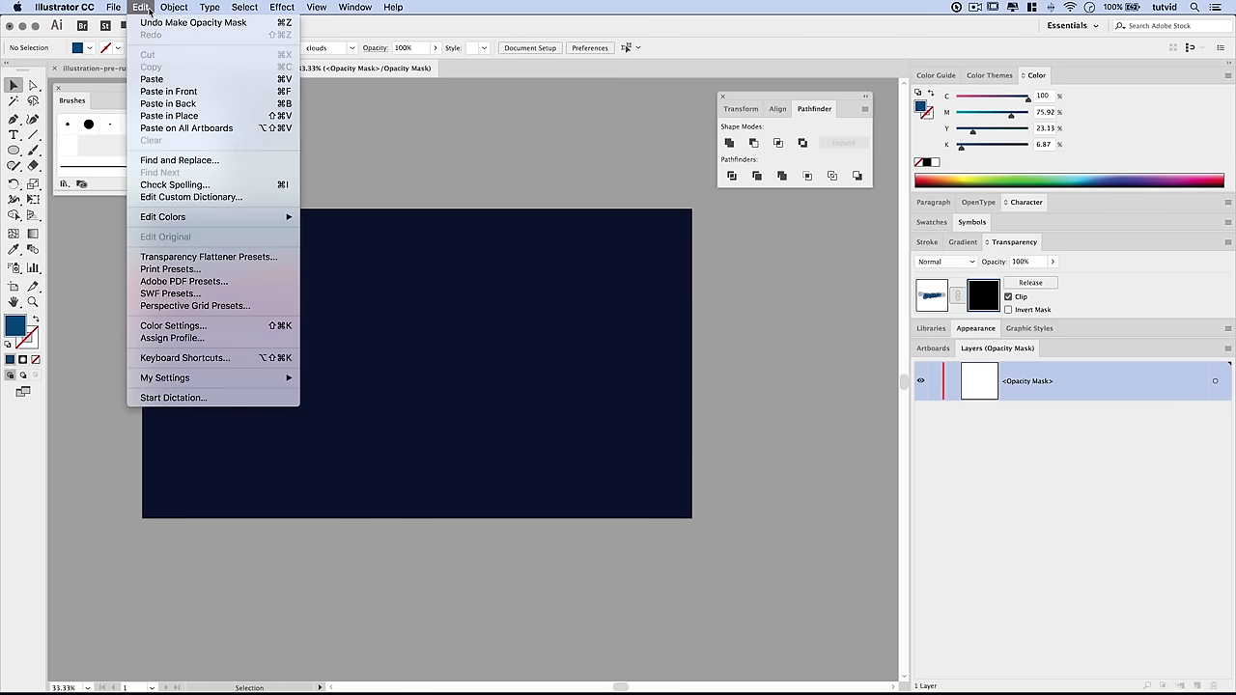
left_click(192, 91)
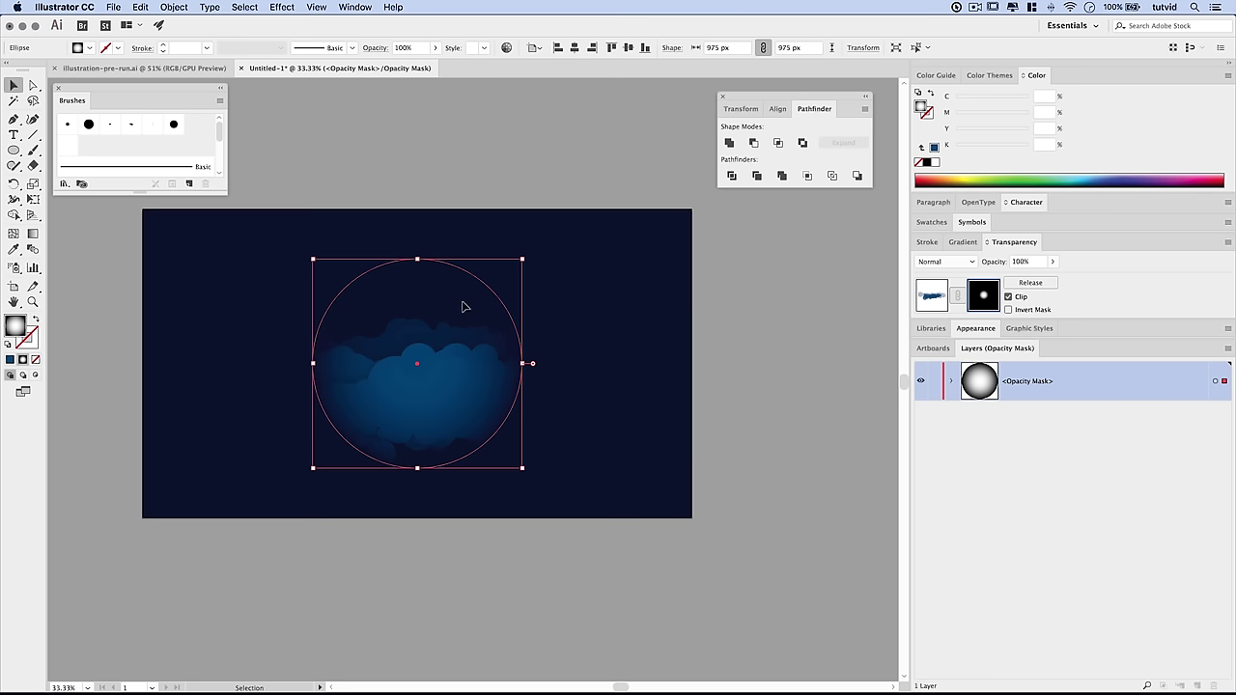
left_click(598, 473)
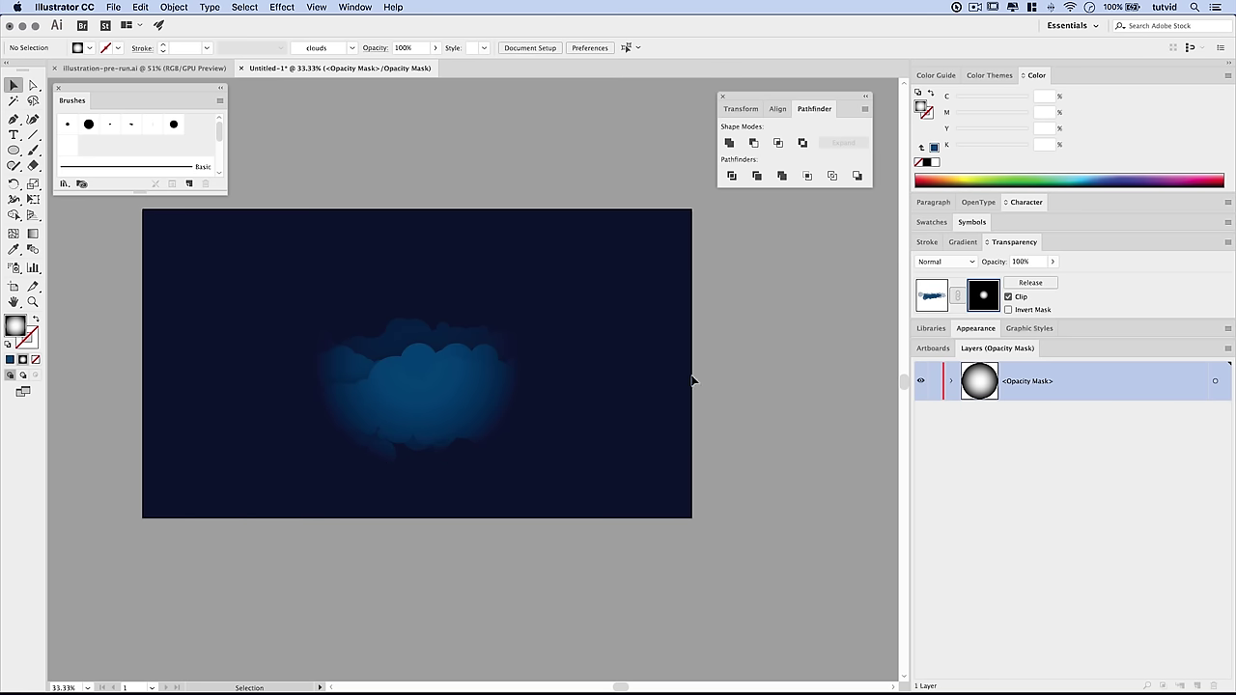
left_click(932, 296)
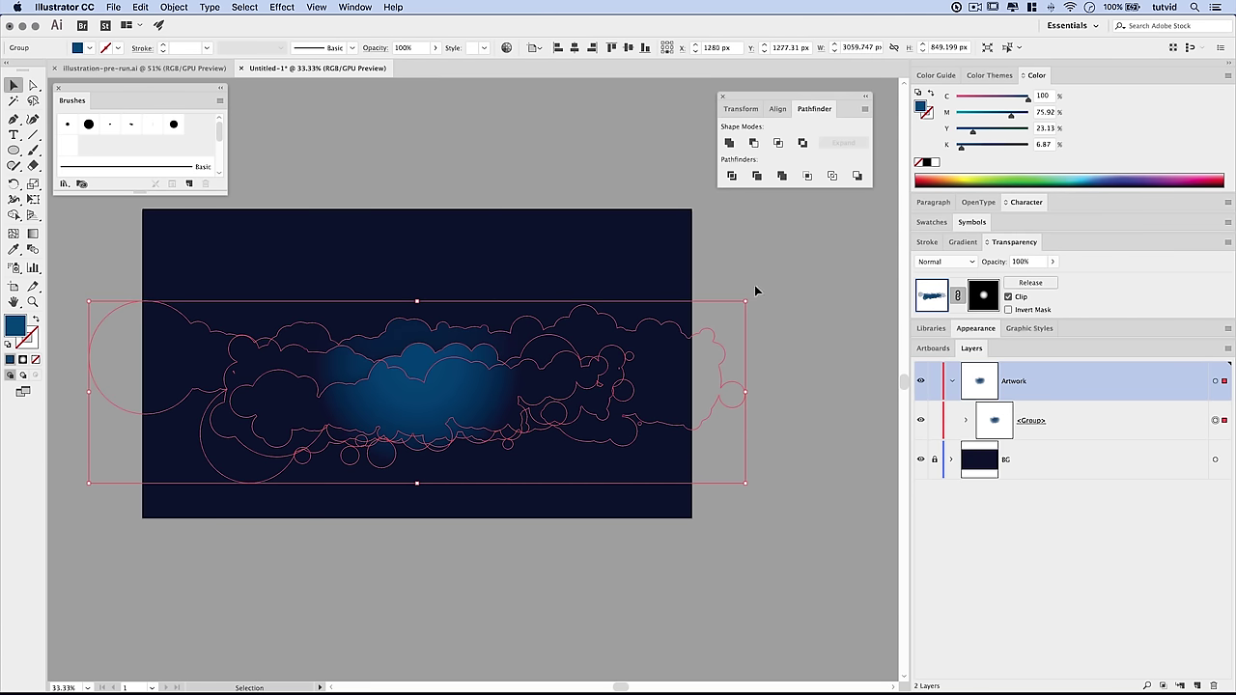
left_click(434, 484)
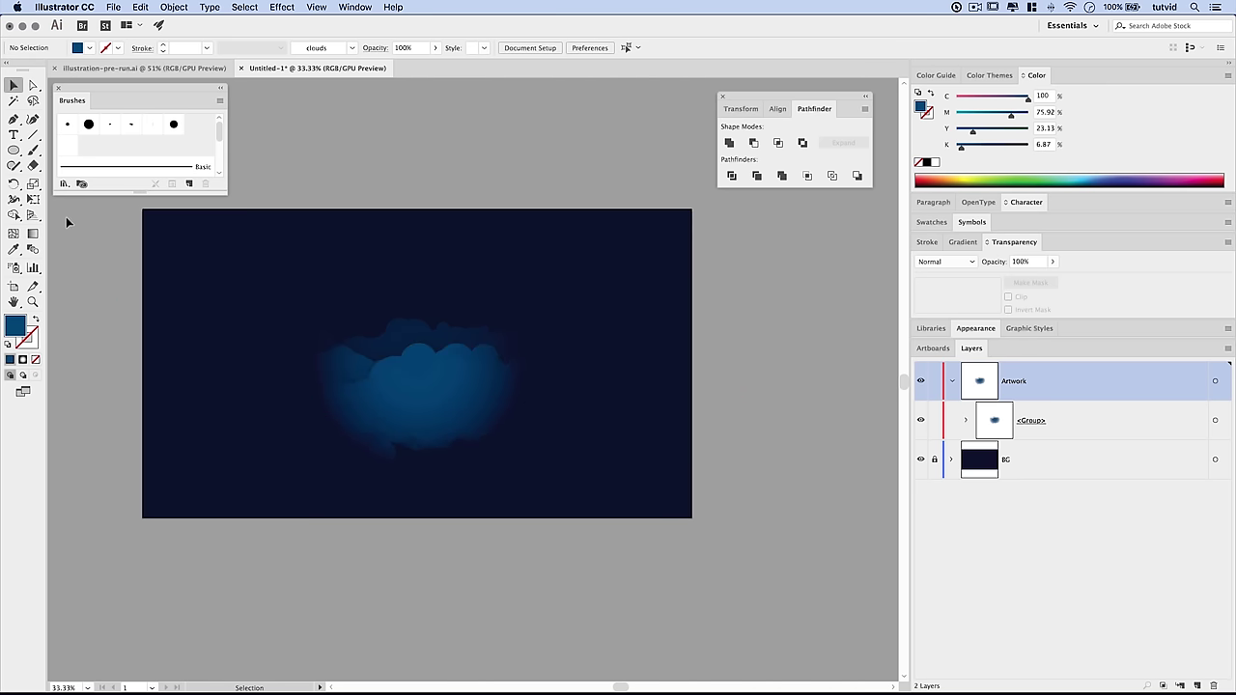
Create a three-point star on the artboard with radii of 25 px and 50 px to form a small triangle
left_click(14, 150)
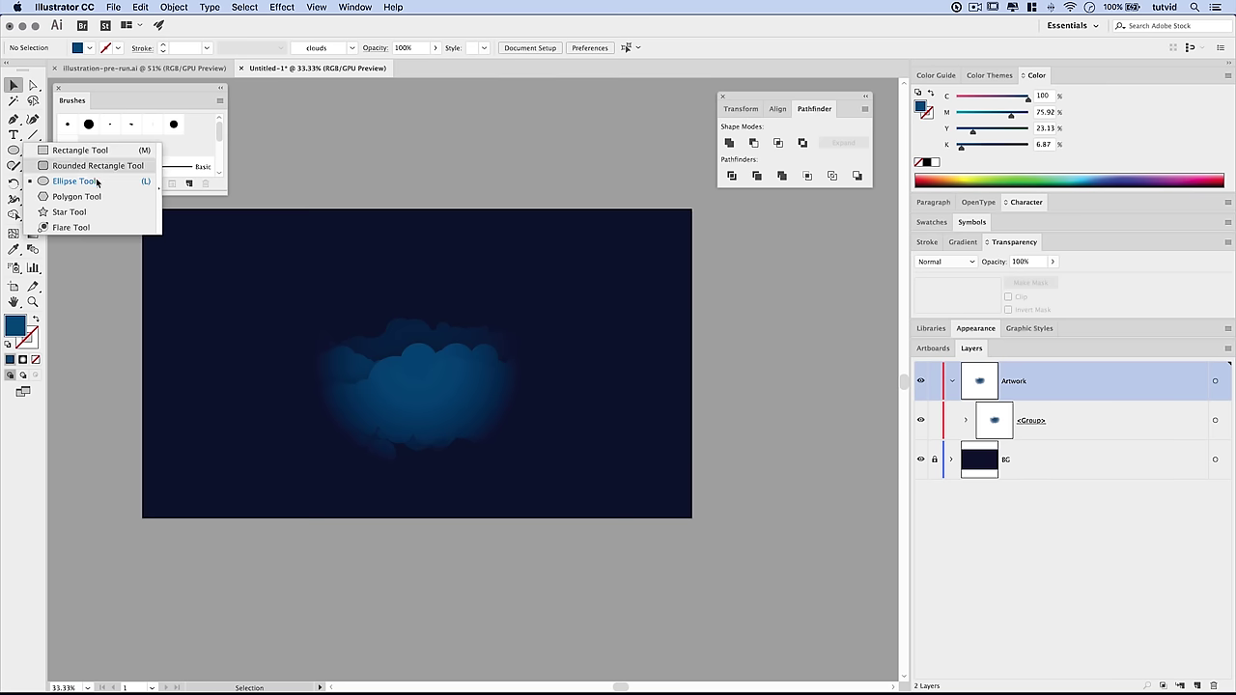
left_click(69, 211)
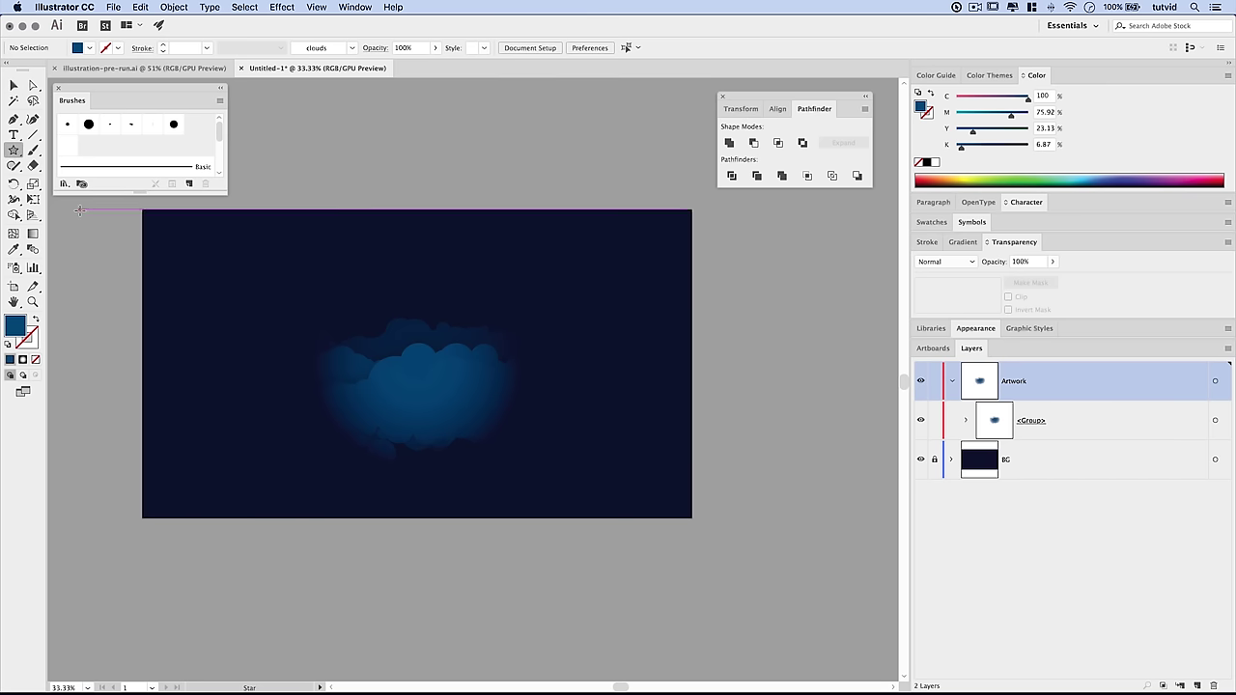
left_click(230, 271)
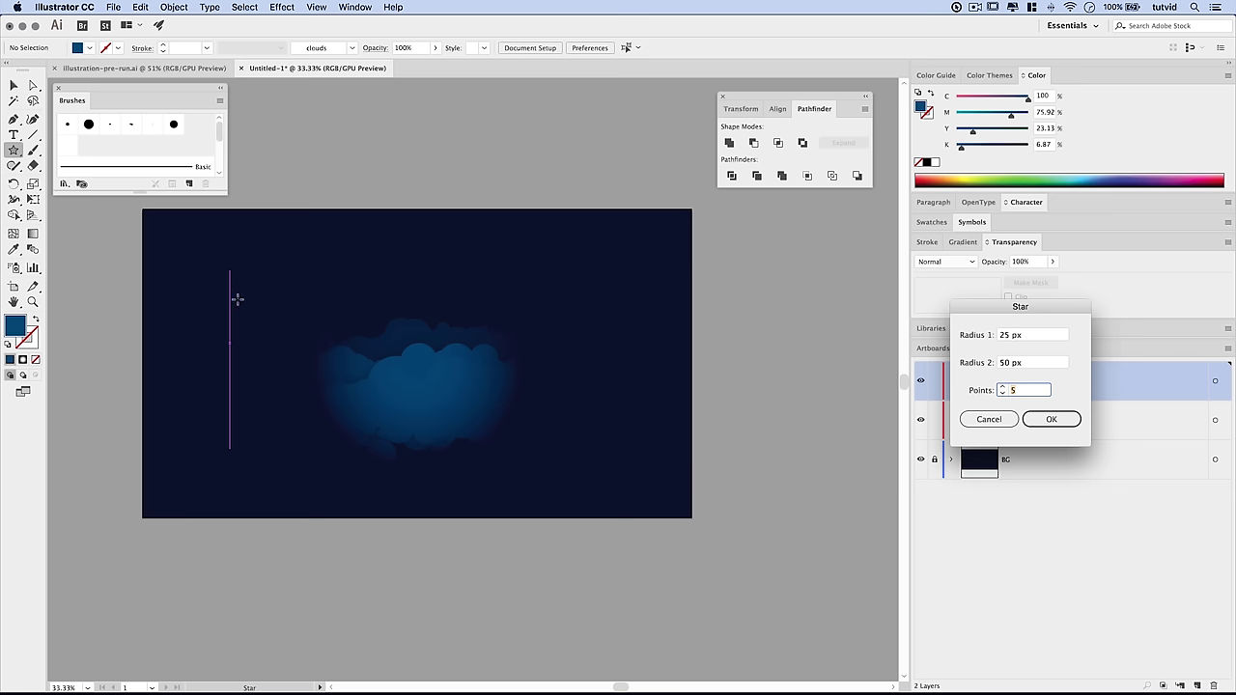
left_click_drag(1015, 306, 527, 287)
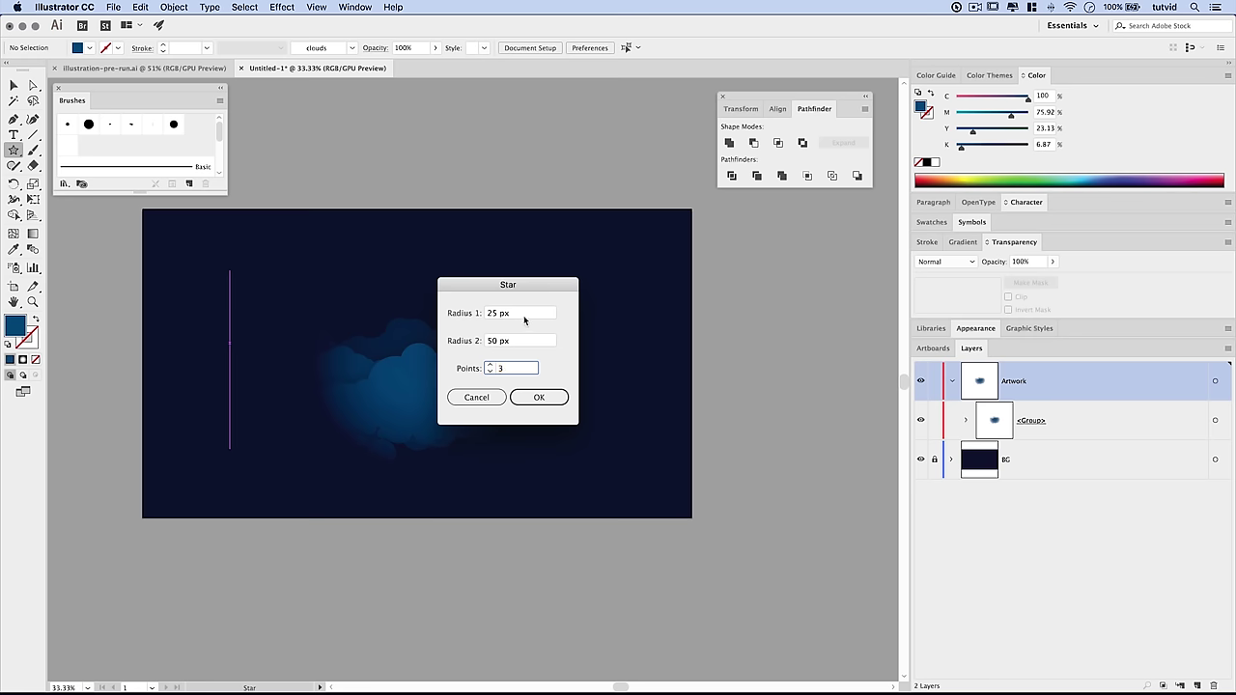
left_click(512, 318)
left_click(541, 399)
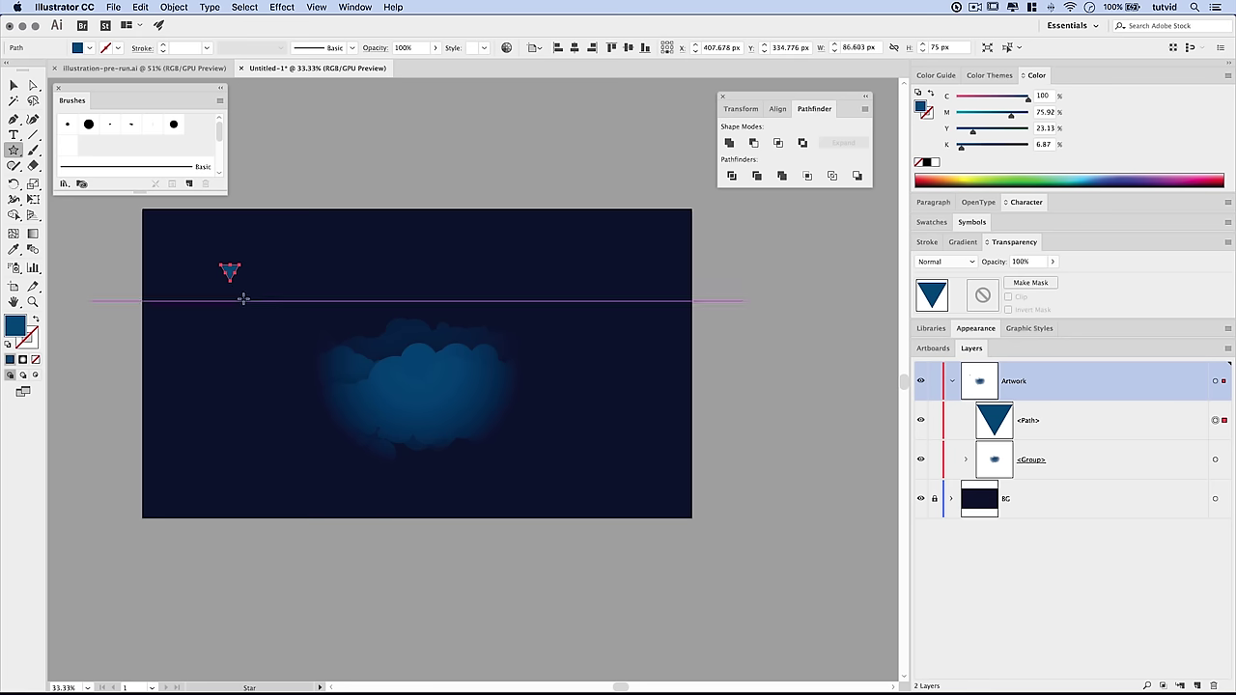
Enlarge the triangle to about 676 px wide and 585 px high, turn it point-up and move it off the artboard beside the scene
left_click(14, 84)
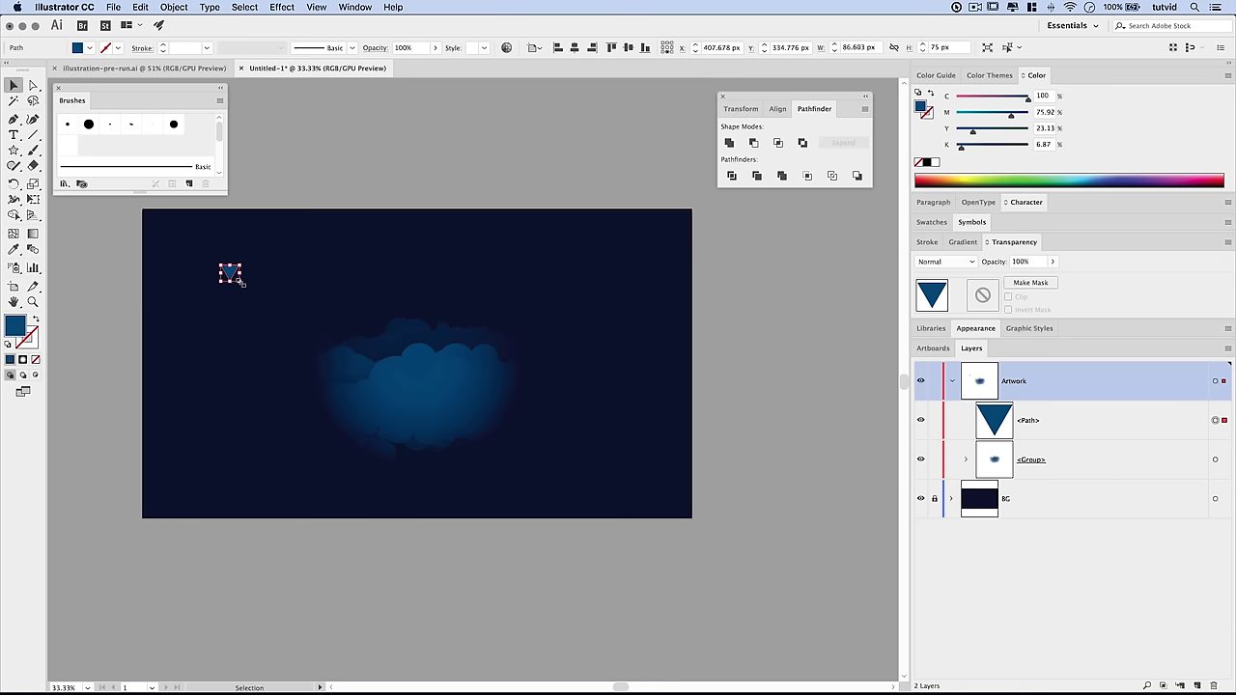
left_click_drag(241, 281, 366, 390)
left_click_drag(370, 260, 207, 389)
left_click_drag(295, 312, 154, 359)
left_click_drag(364, 458, 703, 479)
left_click_drag(497, 419, 351, 443)
left_click_drag(352, 348, 394, 352)
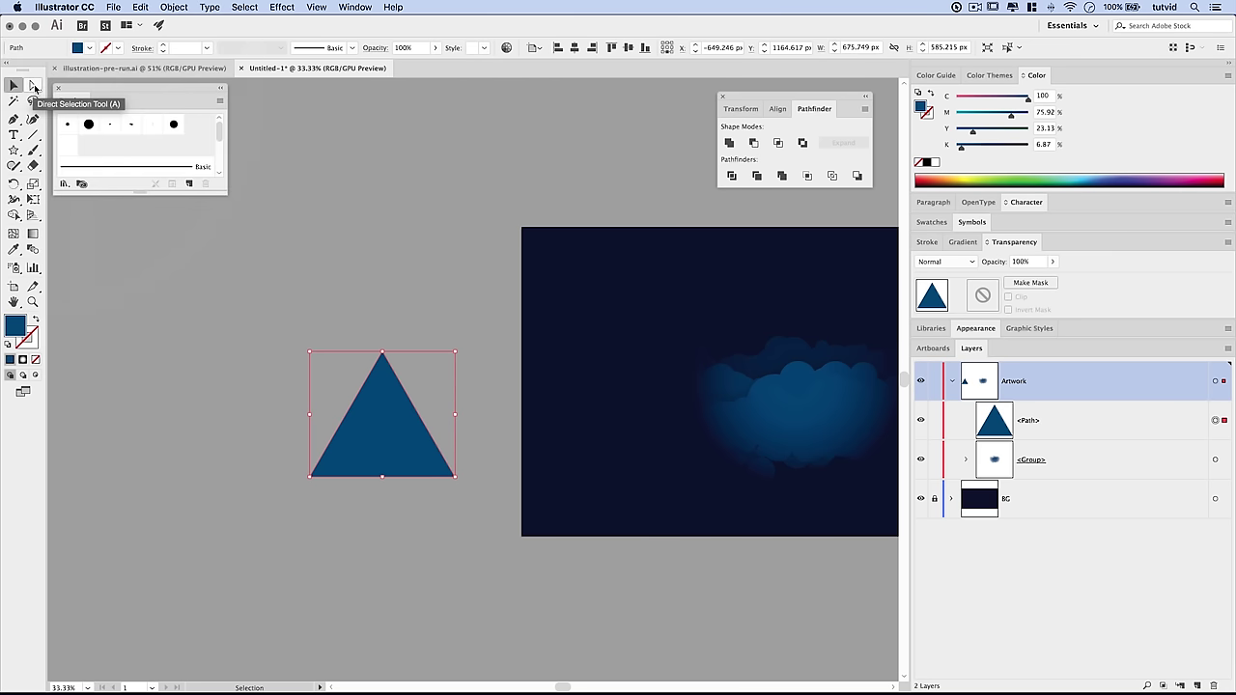
Round all three corners of the triangle to a radius of about 49 px
left_click(34, 87)
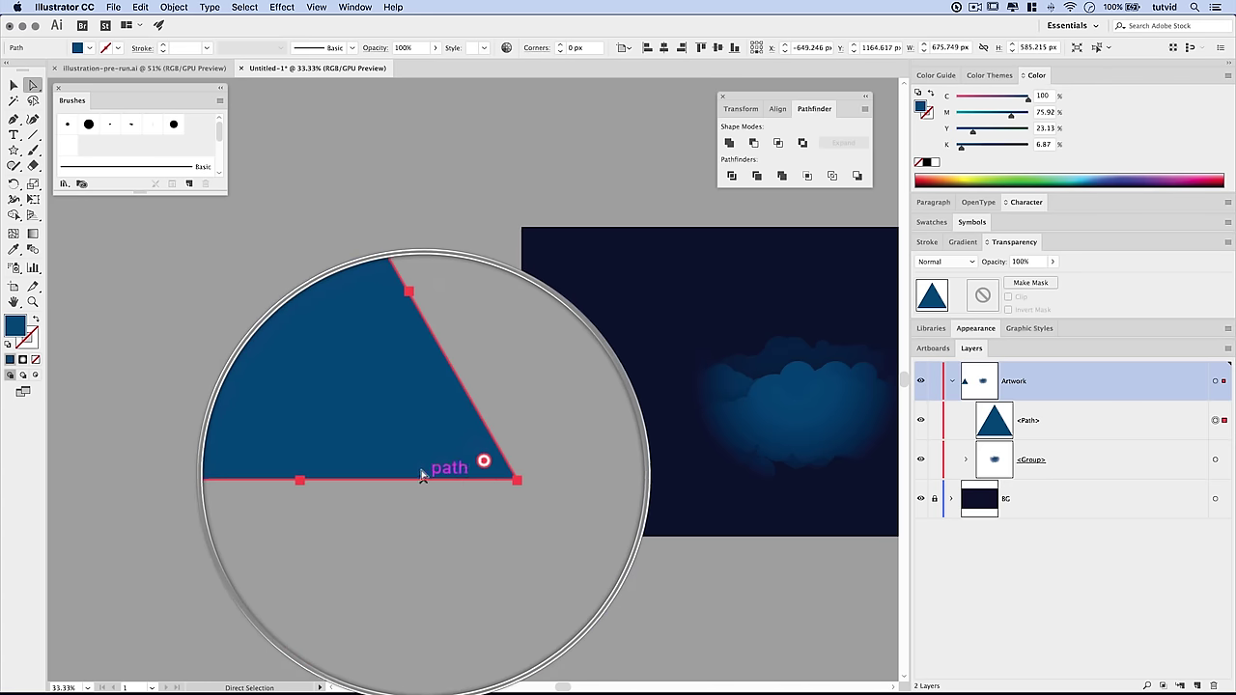
mouse_move(384, 368)
left_mouse_down()
mouse_move(387, 378)
mouse_move(373, 377)
left_mouse_up()
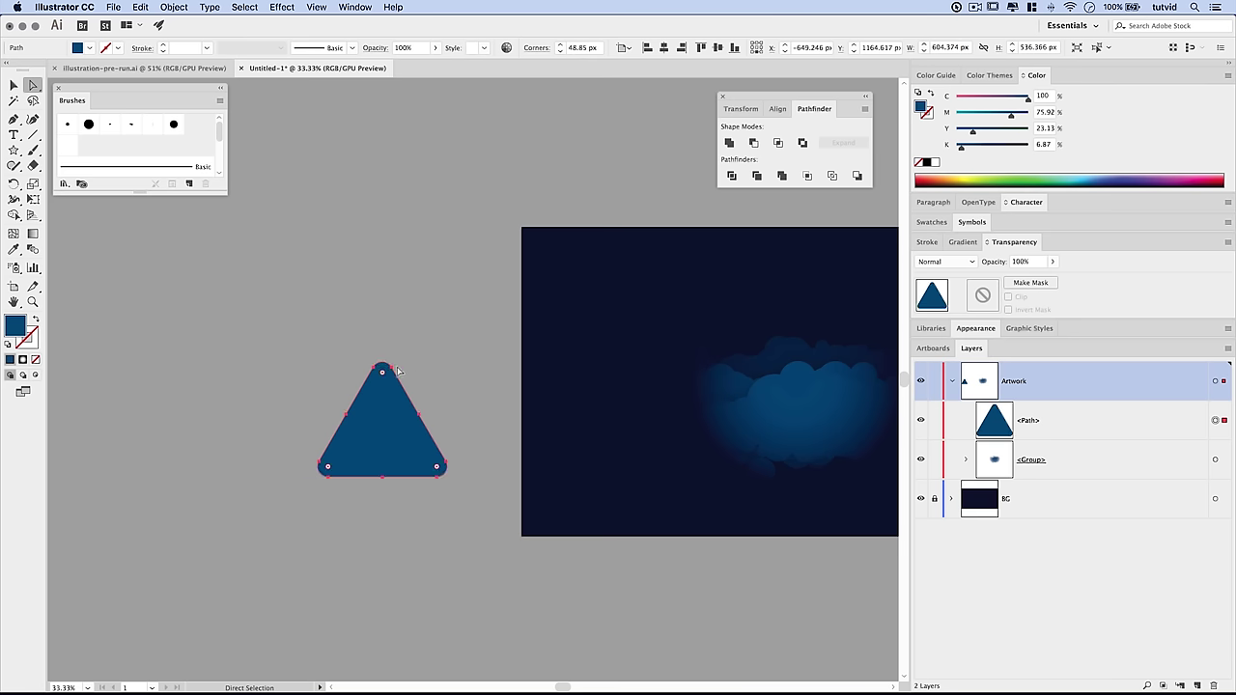
scroll(453, 412, "right", 2)
scroll(453, 412, "down", 1)
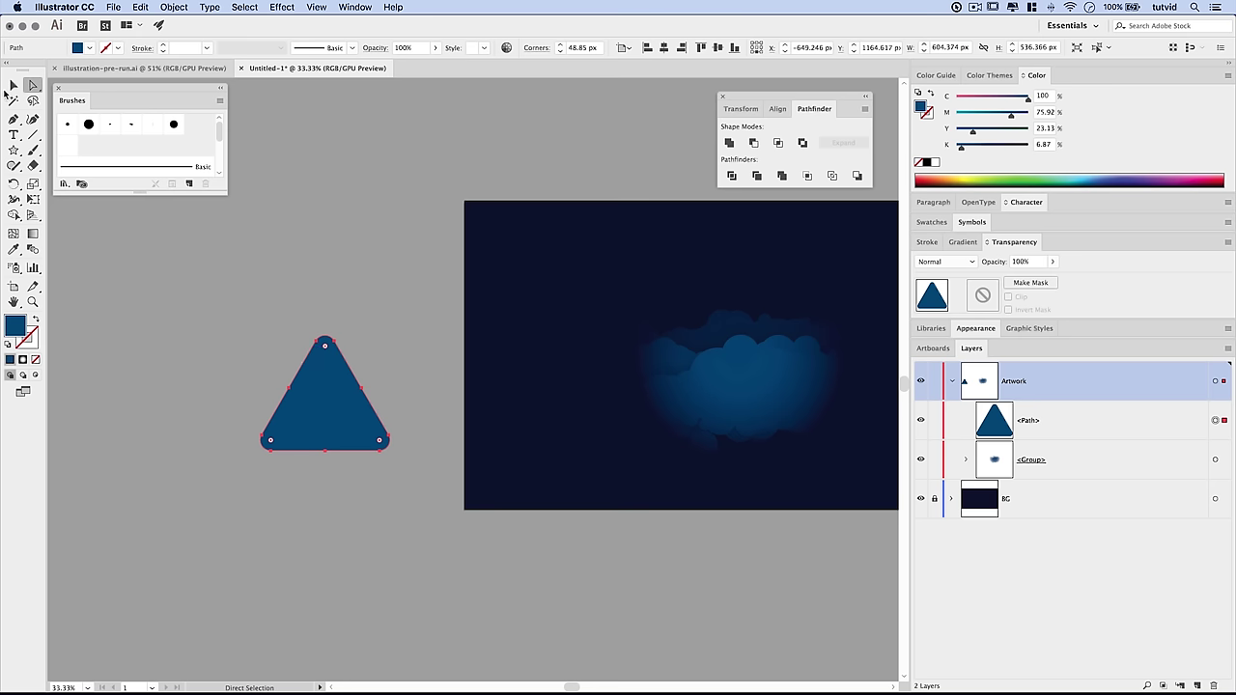
Move the rounded triangle onto the artboard, stretch it to about 3639 px wide and place it centrally over the lower clouds
left_click(12, 86)
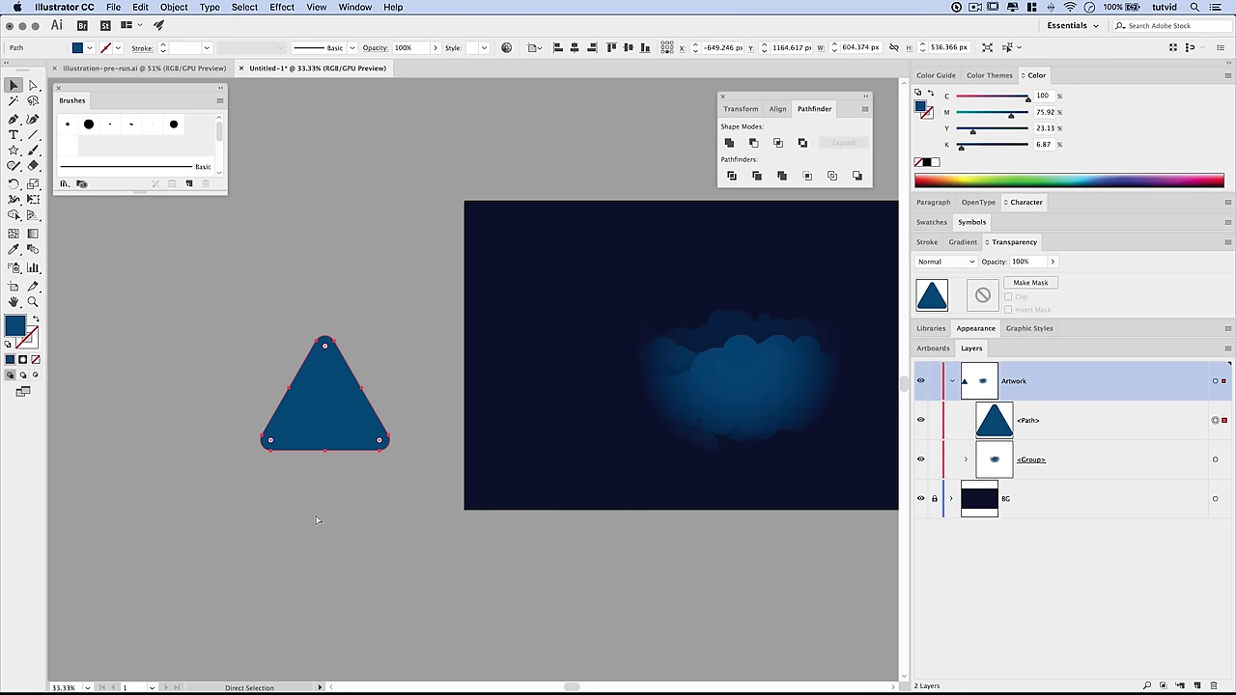
key("super+minus")
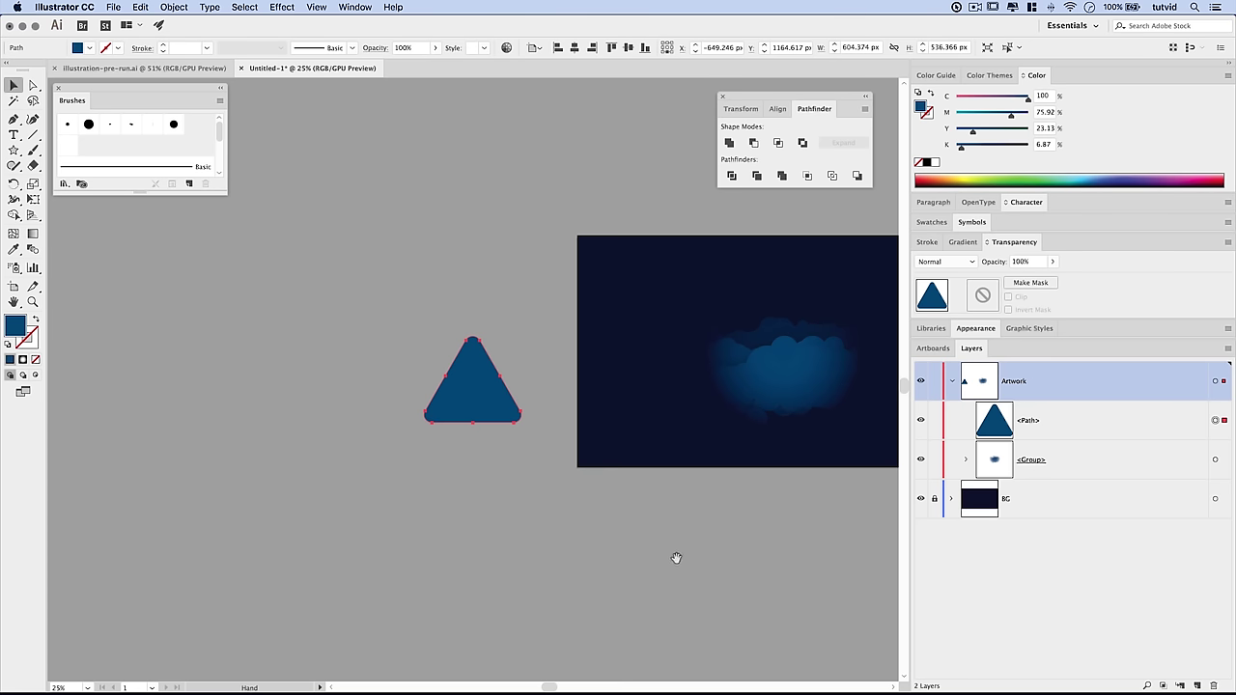
scroll(618, 560, "right", 1)
left_click_drag(480, 385, 853, 392)
left_click_drag(731, 538, 463, 525)
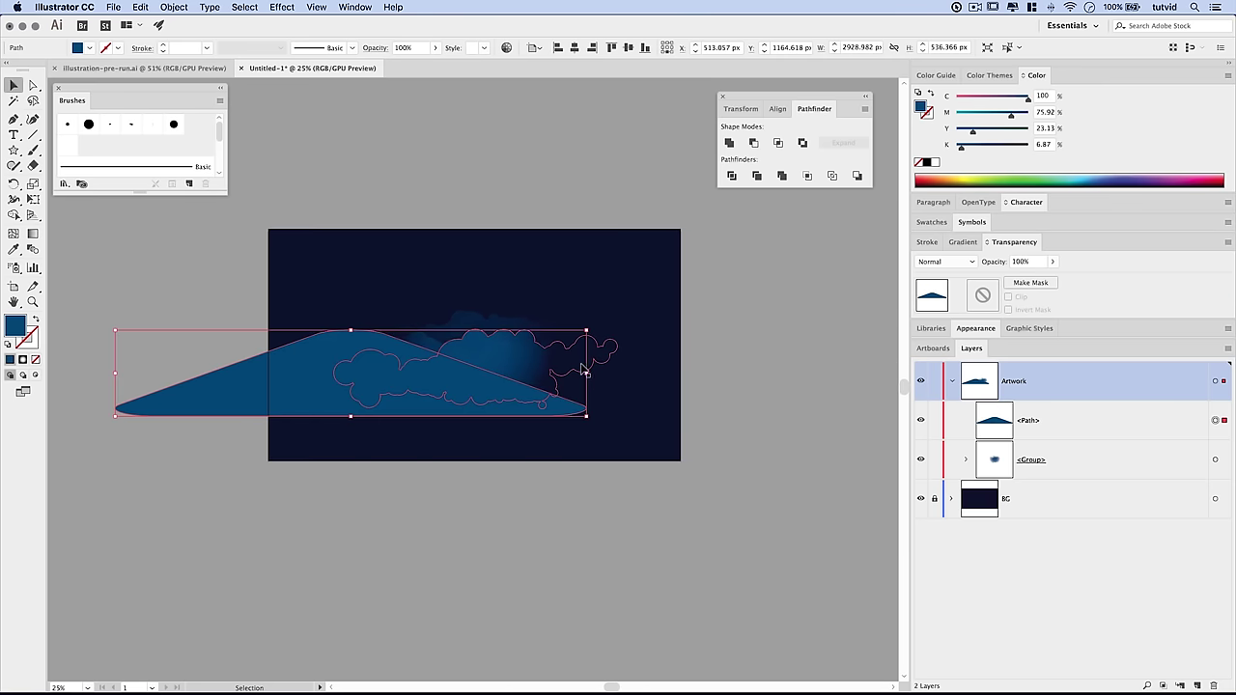
left_click_drag(586, 372, 701, 372)
left_click_drag(502, 383, 547, 403)
left_click(766, 491)
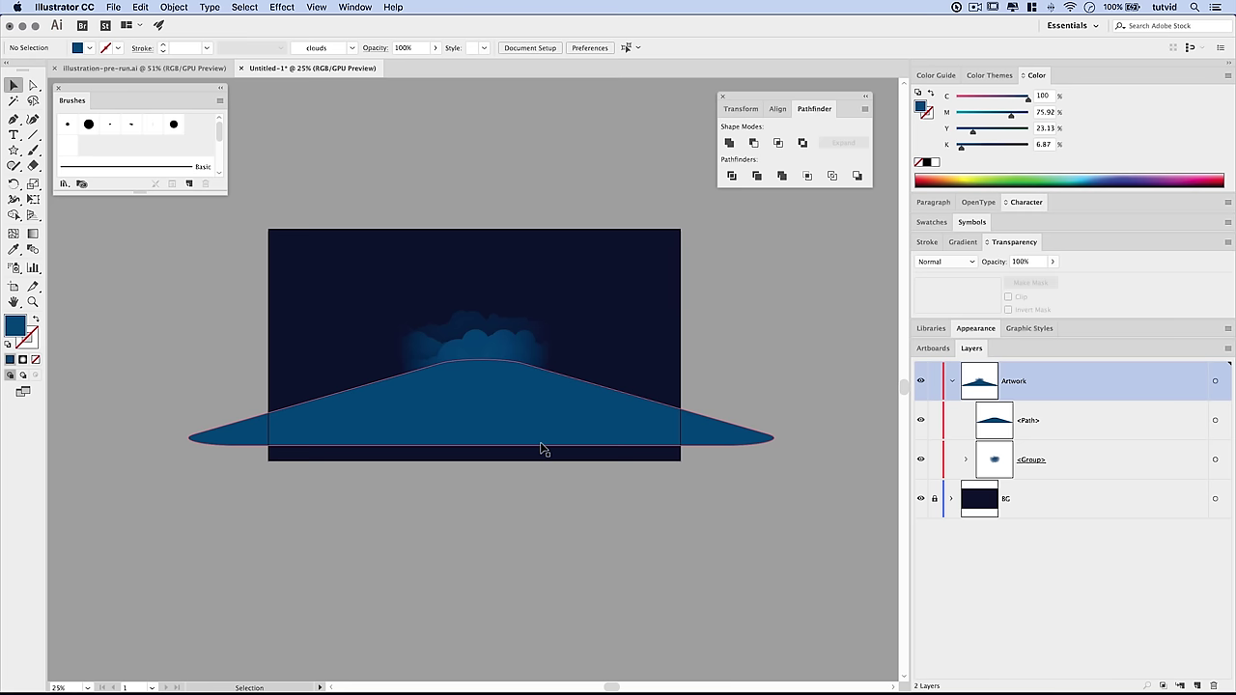
Nudge the wide hill shape slightly down and left, and flatten it to about 376 px high from its lower edge
left_click(543, 448)
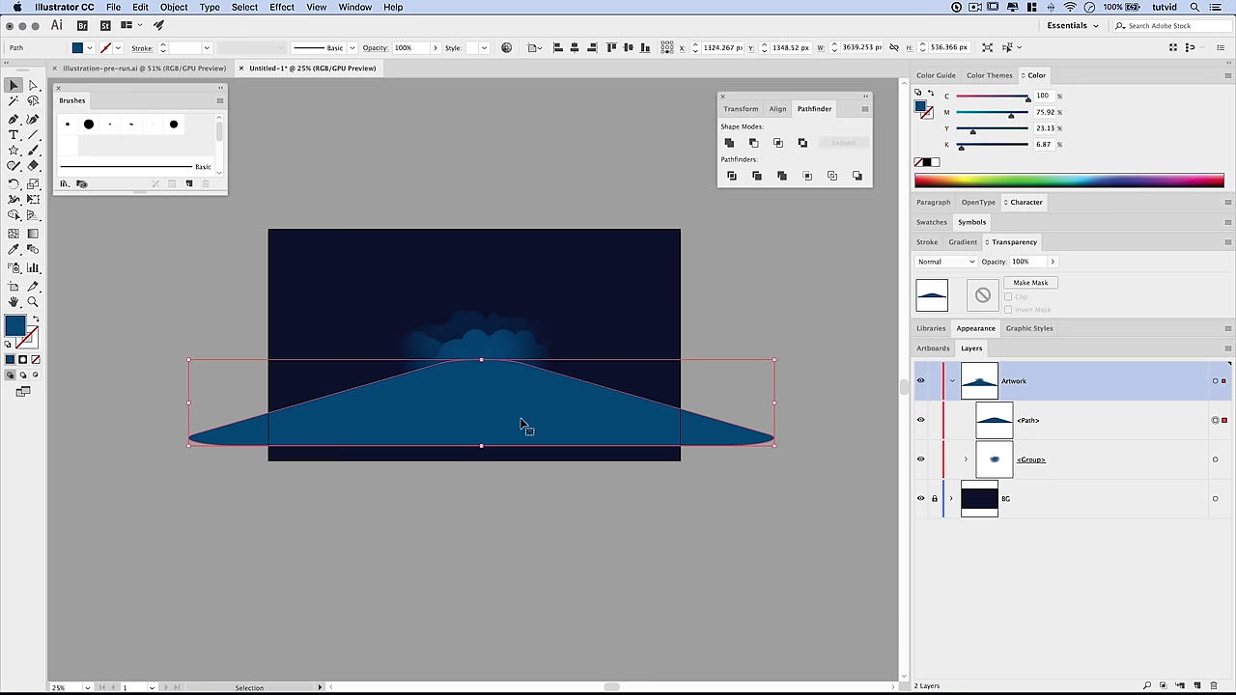
key("shift+Down")
key("shift+Down")
key("shift+Down")
key("shift+Down")
key("shift+Down")
key("shift+Up")
key("shift+Left")
left_click_drag(482, 452, 486, 427)
left_click(512, 526)
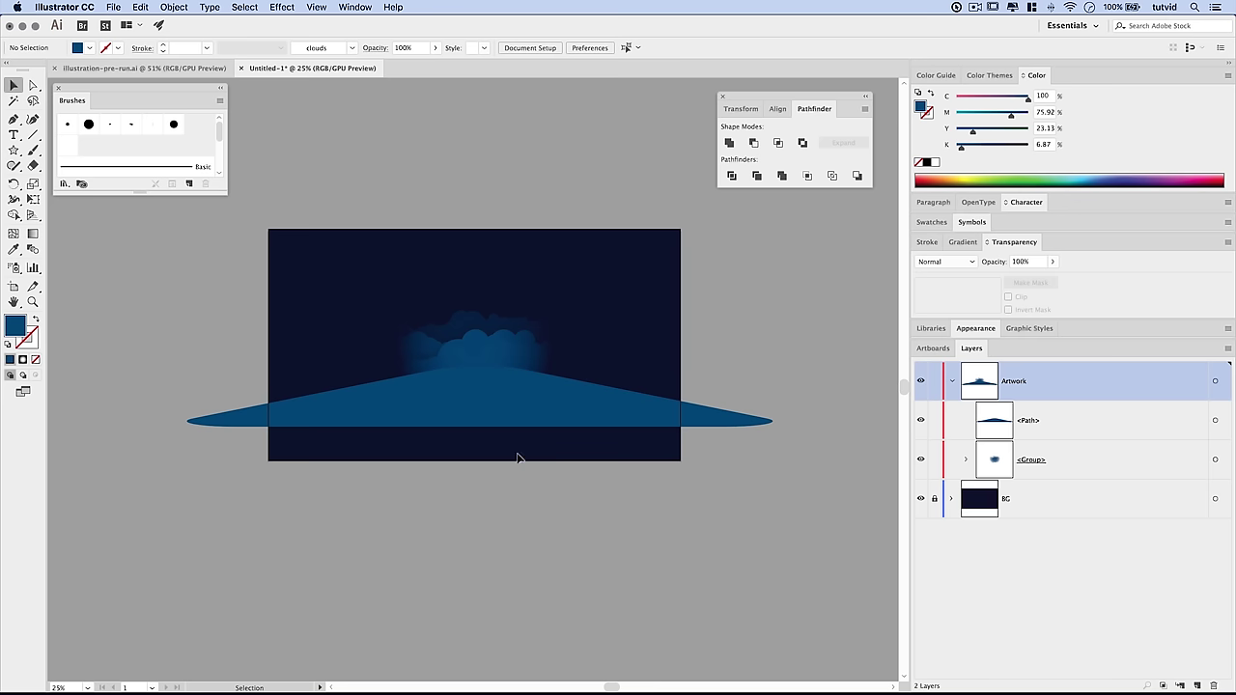
Draw a rectangle about 1369 × 1168 px over the hill's left end and subtract it from the hill with Minus Front
left_click(492, 403)
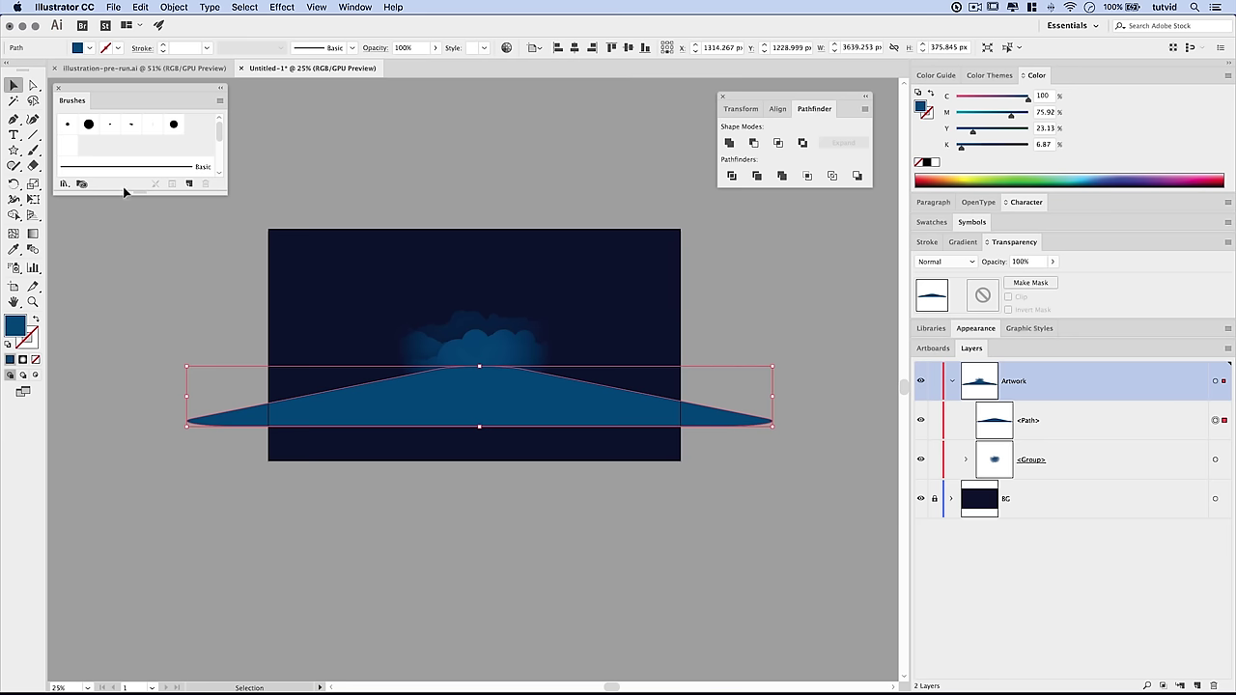
left_click_drag(14, 150, 58, 147)
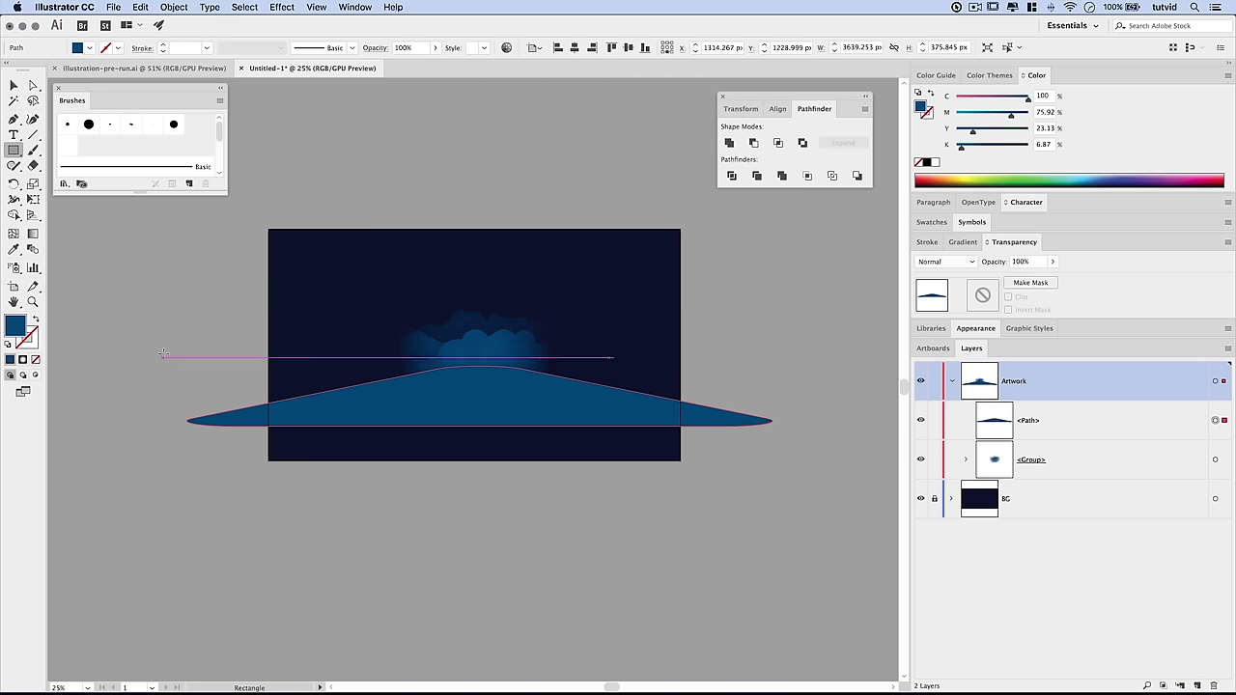
left_click_drag(116, 288, 337, 476)
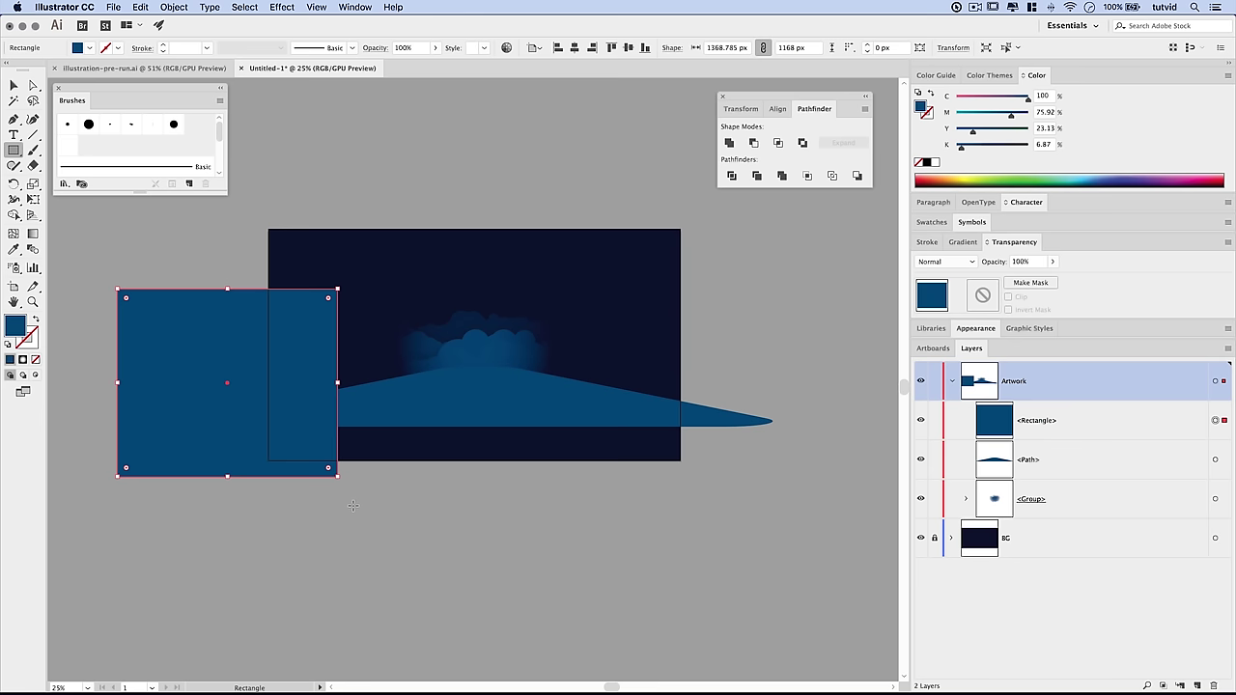
key("v")
left_click(441, 408, "shift")
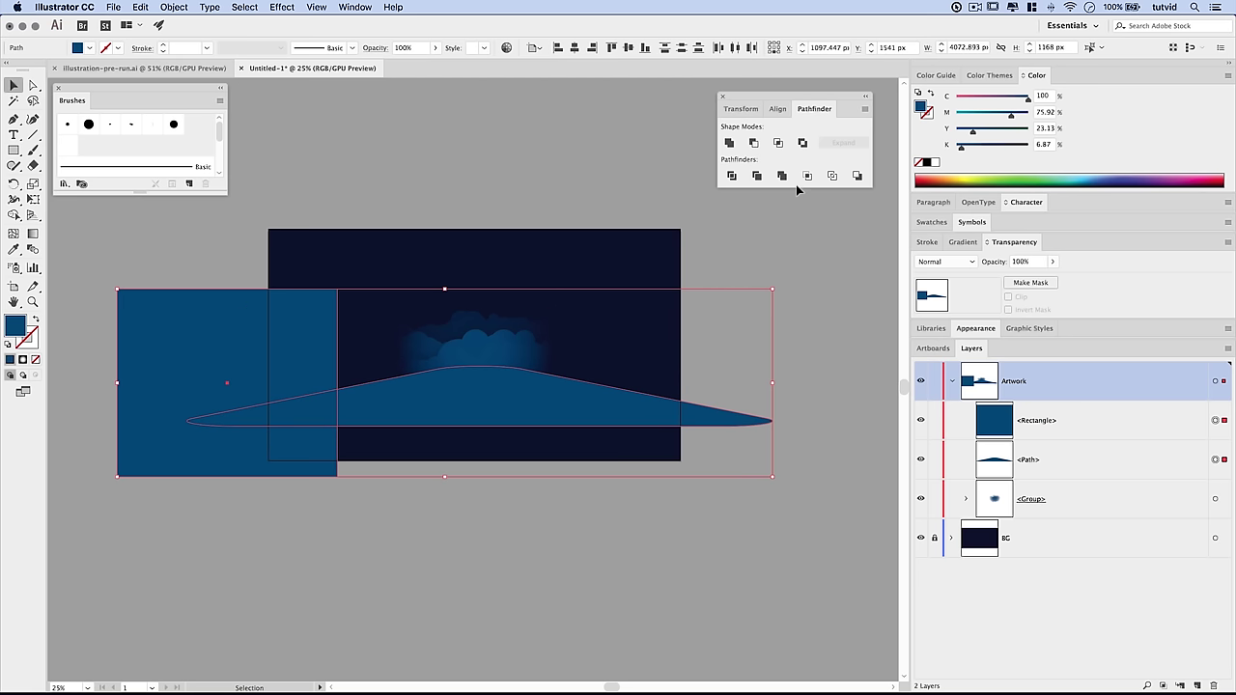
left_click(754, 144)
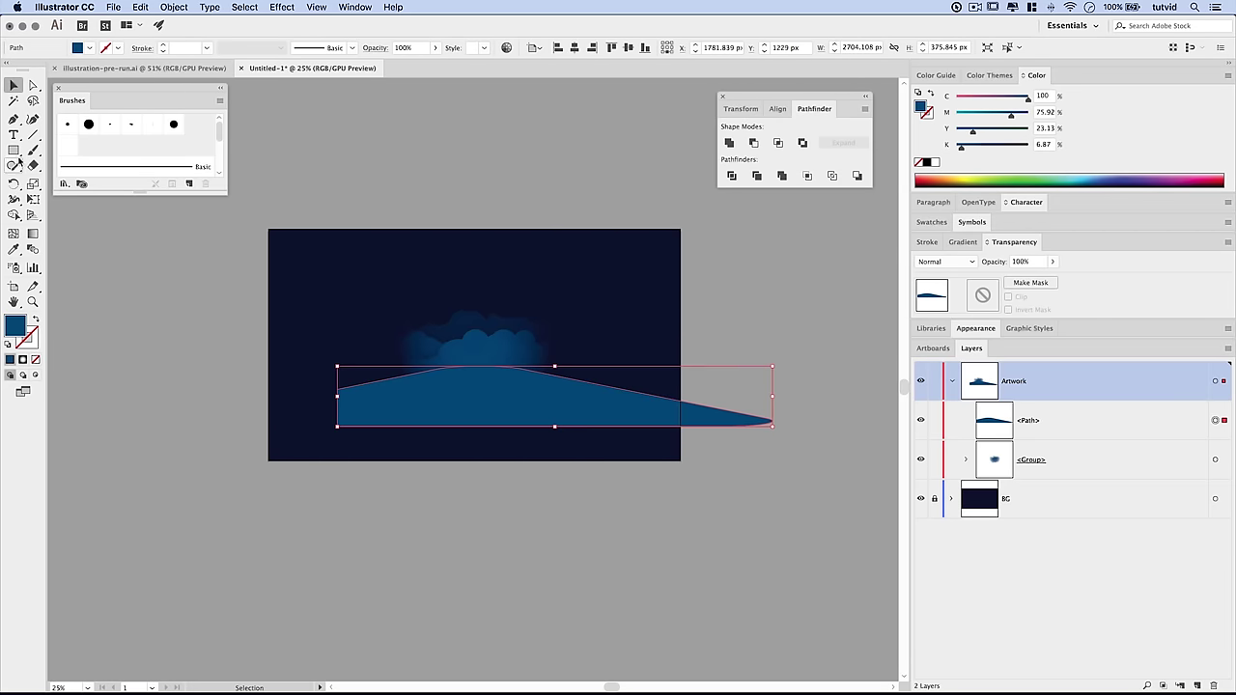
Draw a rectangle about 1224 × 776 px over the hill's right end and subtract it from the hill with Minus Front
left_click(13, 150)
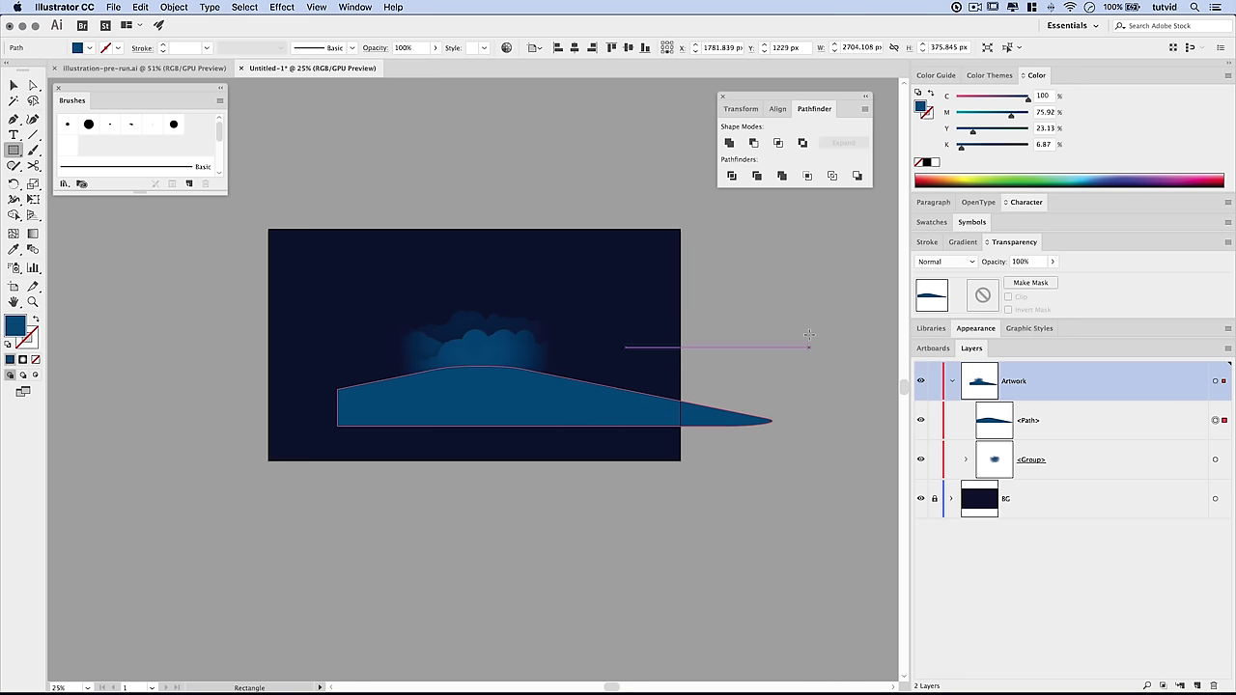
left_click_drag(808, 323, 611, 449)
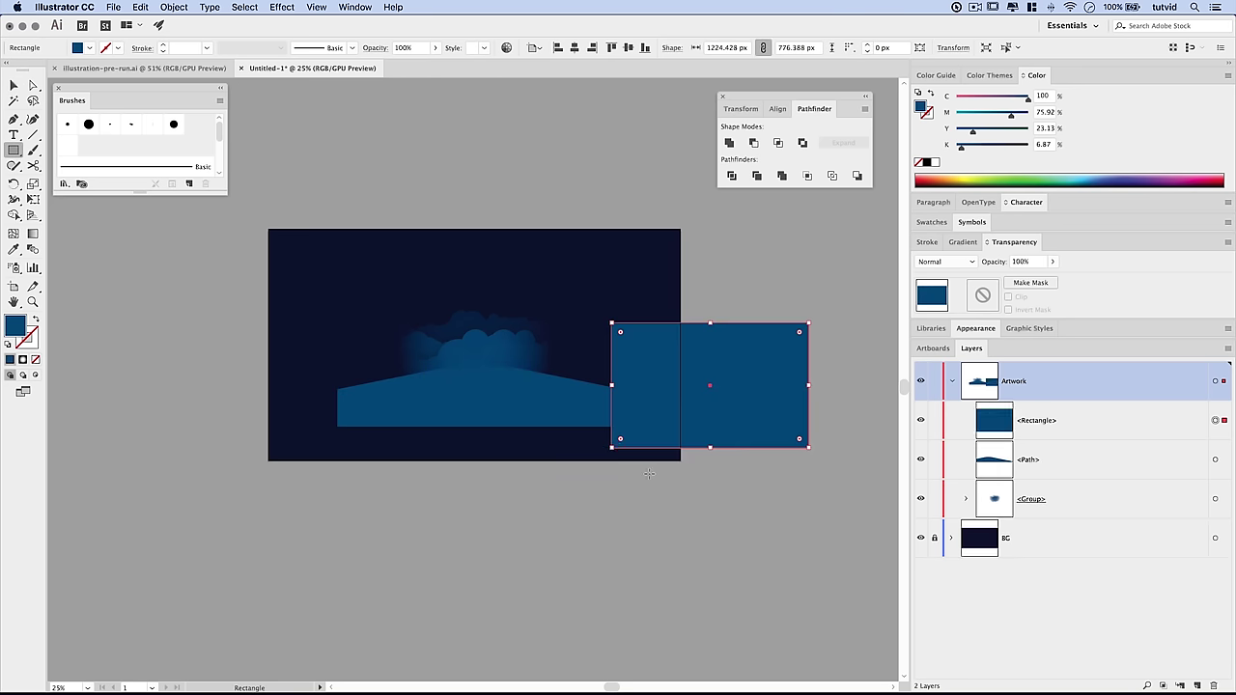
key("v")
left_click(546, 405, "shift")
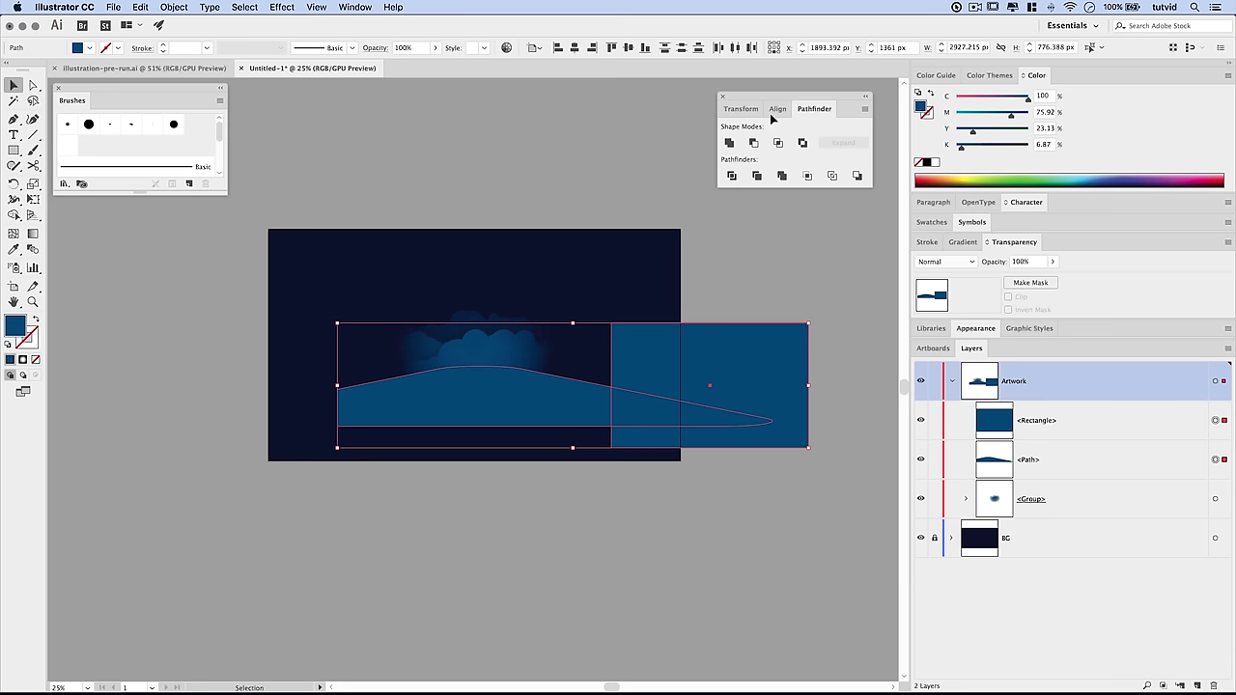
left_click(753, 142)
left_click(593, 524)
Fill the trimmed hill with the navy background color sampled by the Eyedropper and deselect it
left_click(496, 406)
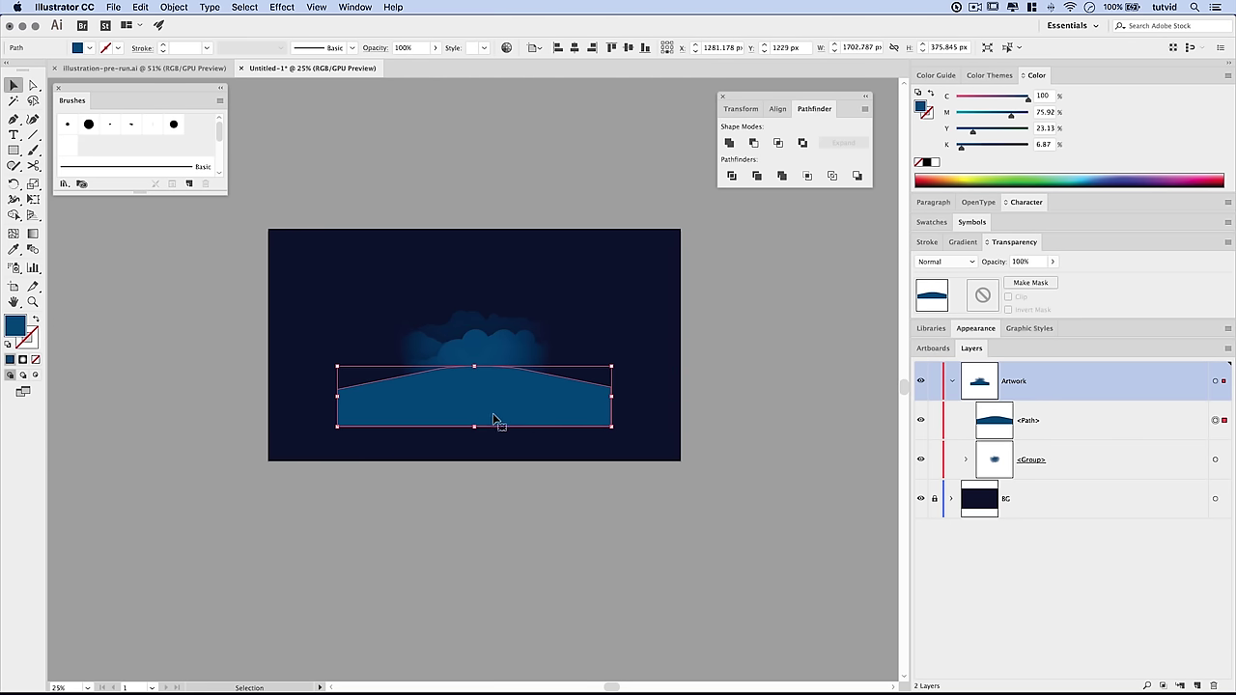
left_click(13, 249)
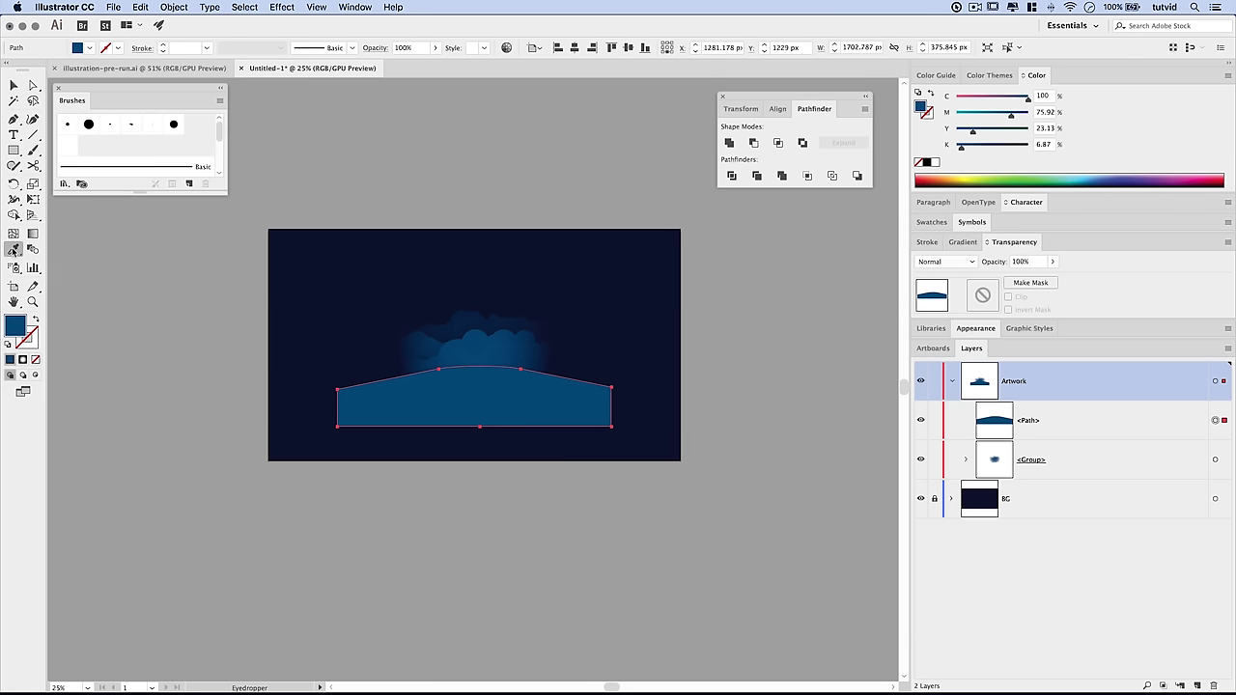
left_click(311, 263)
key("v")
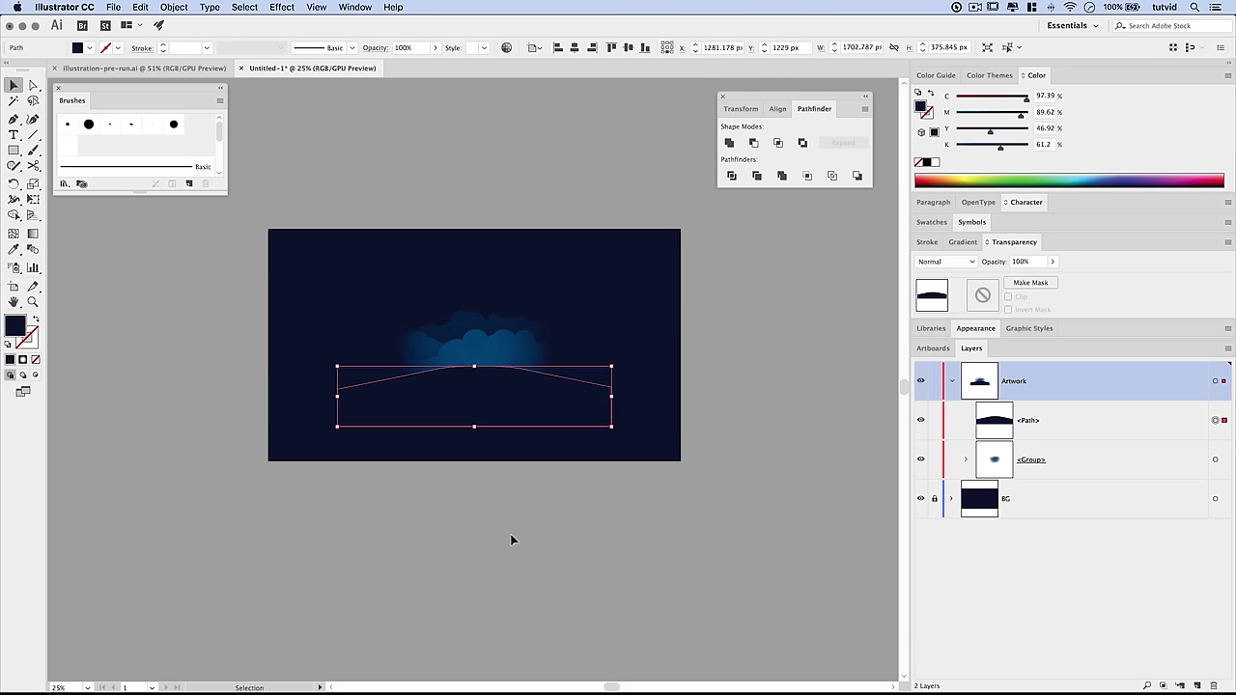
left_click(504, 529)
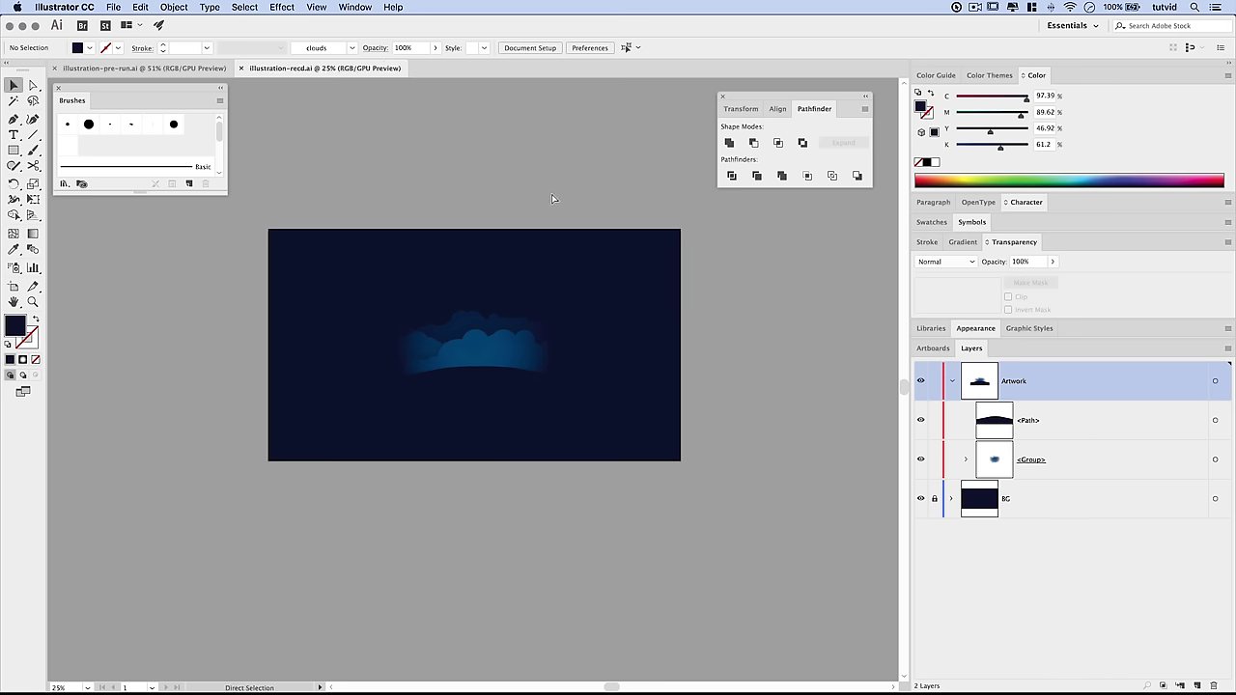
Close the floating brush library controls and lock the masked cloud group in the Artwork layer
key("super+equal")
key("super+equal")
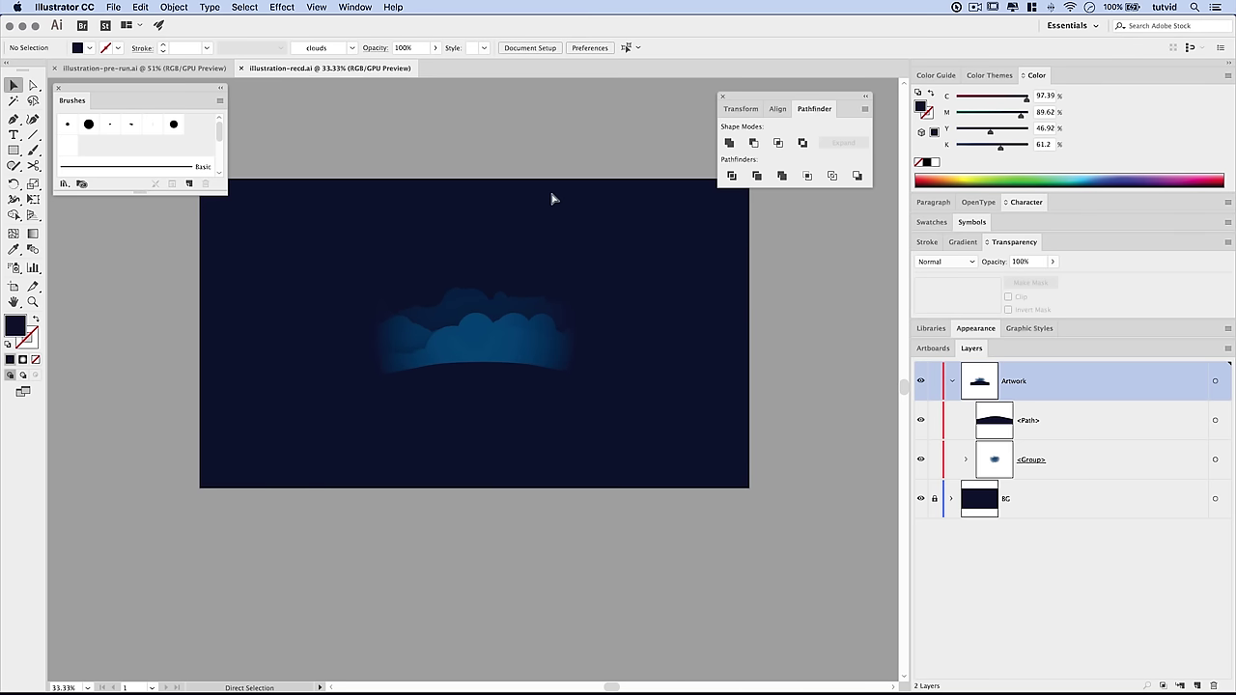
key("space")
left_click_drag(540, 386, 544, 474)
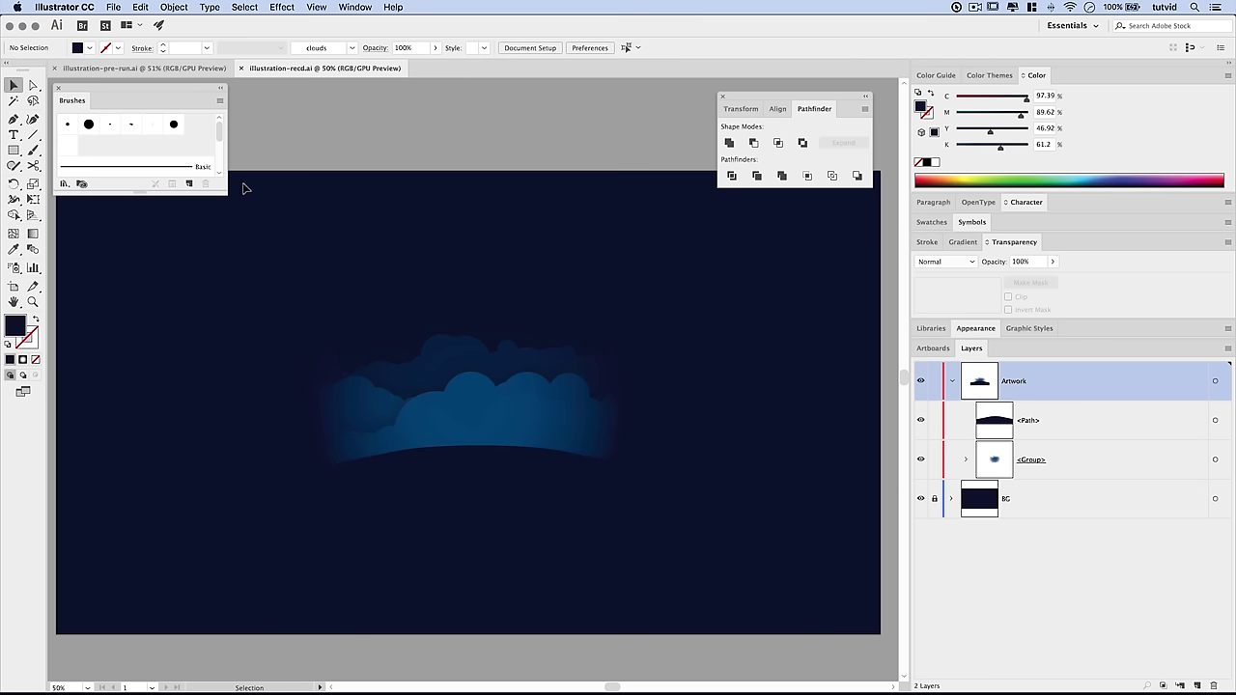
left_click(58, 90)
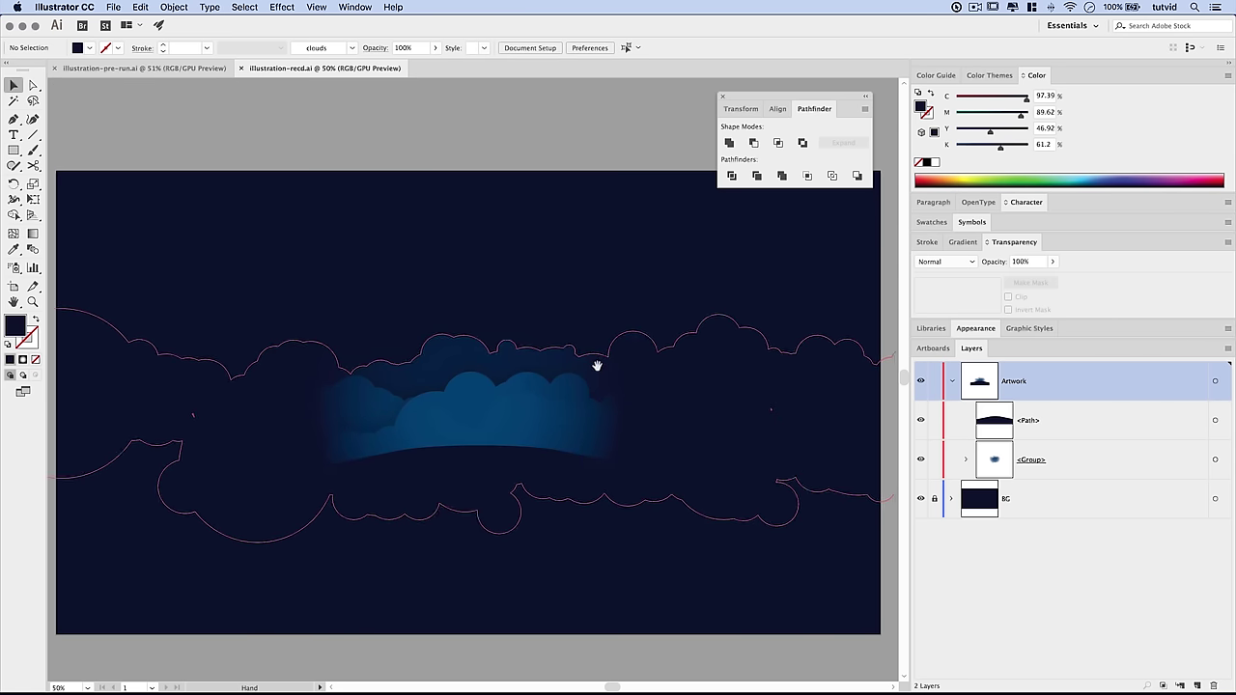
scroll(618, 357, "down", 1)
scroll(618, 357, "left", 3)
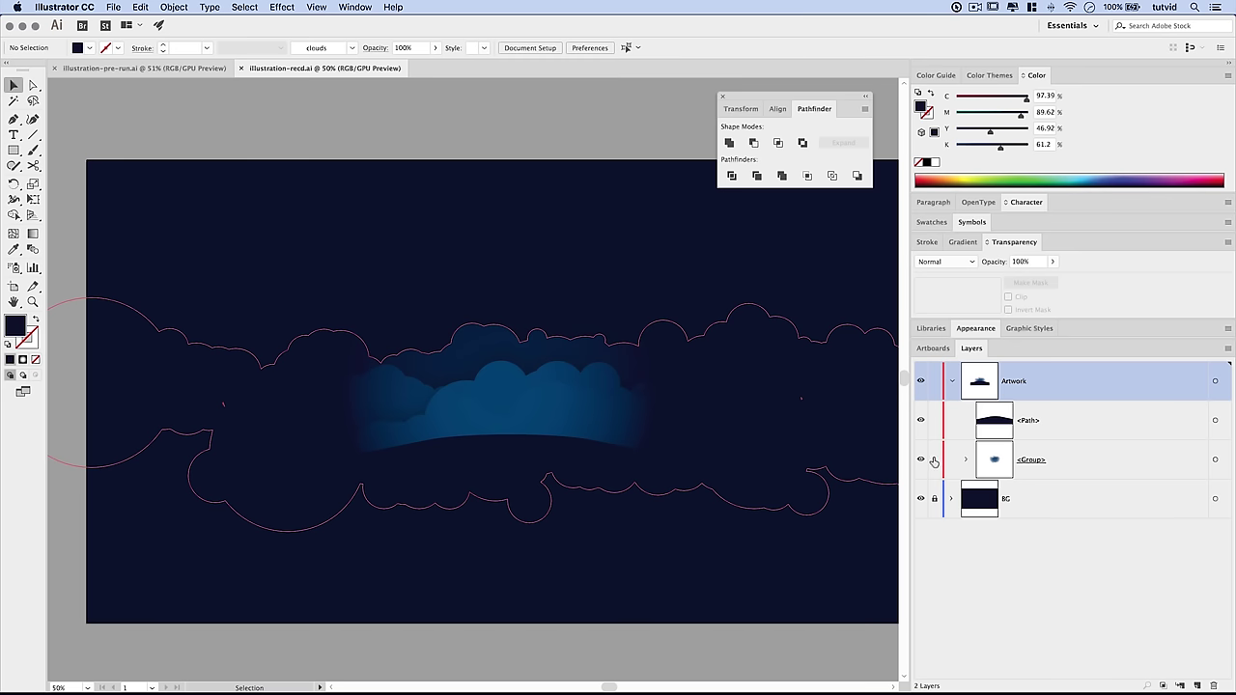
left_click(934, 460)
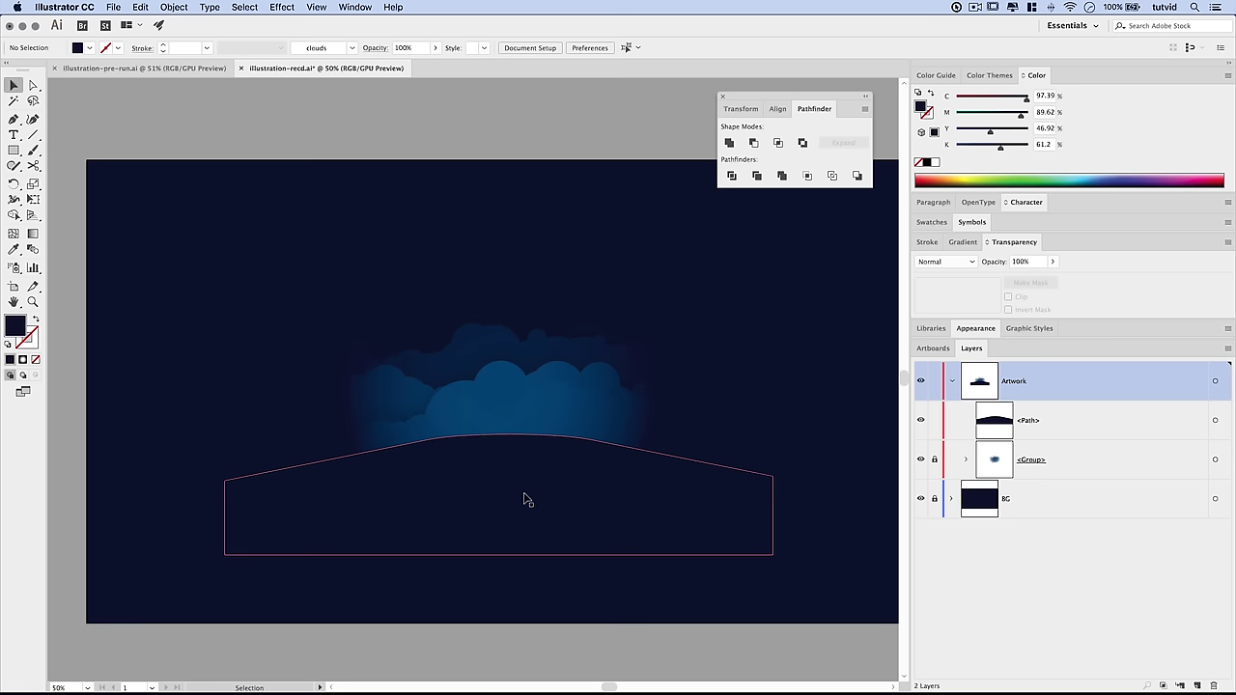
Draw an ellipse about 502 × 122 px just below the hill's crest and fill it with bright yellow #e0e513
left_click(14, 151)
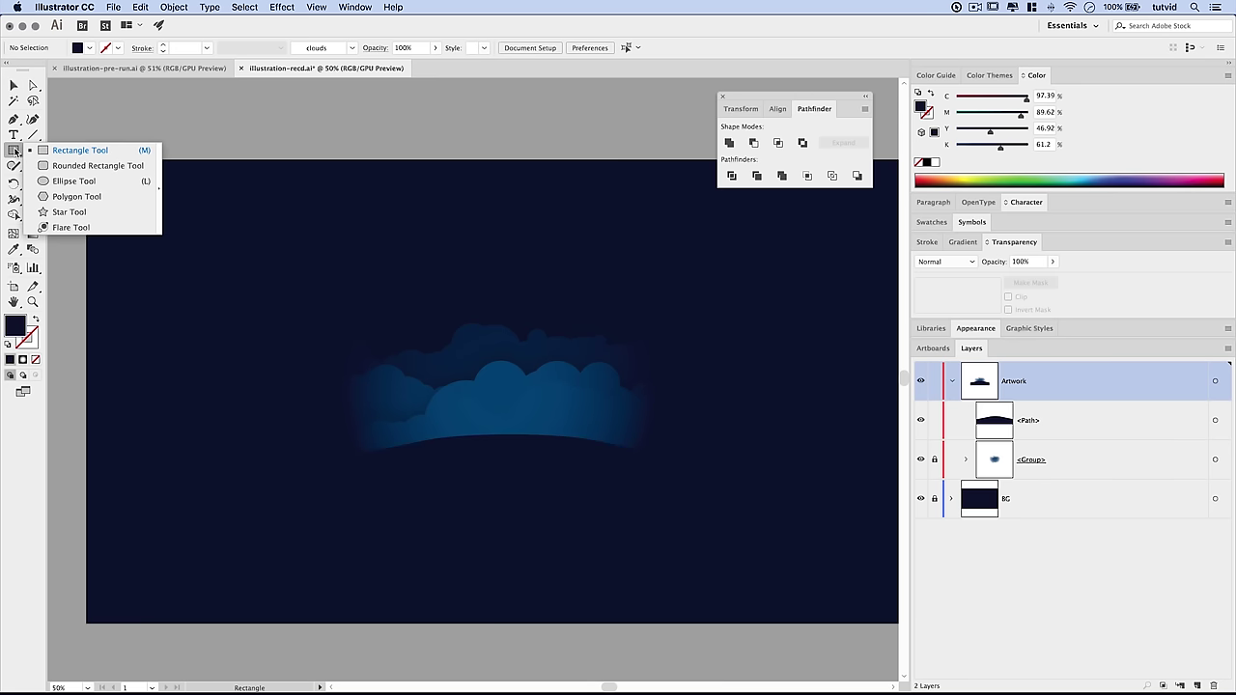
left_click(73, 181)
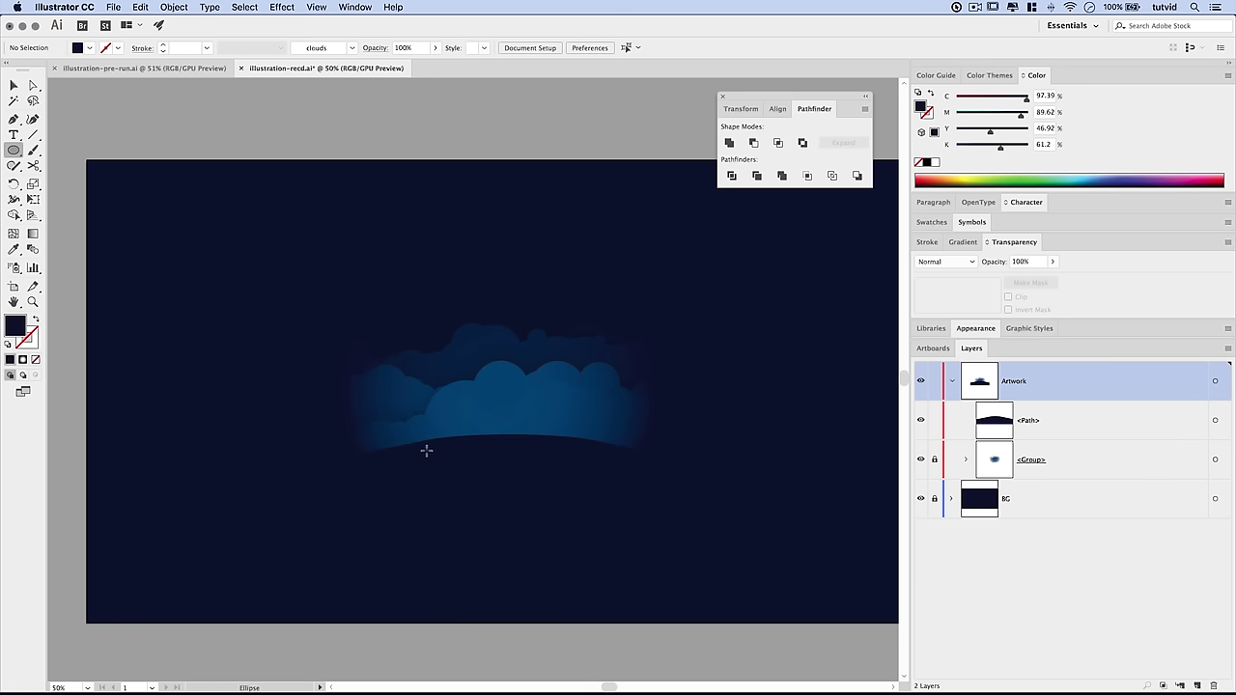
mouse_move(423, 445)
left_mouse_down()
mouse_move(469, 474)
mouse_move(581, 478)
left_mouse_up()
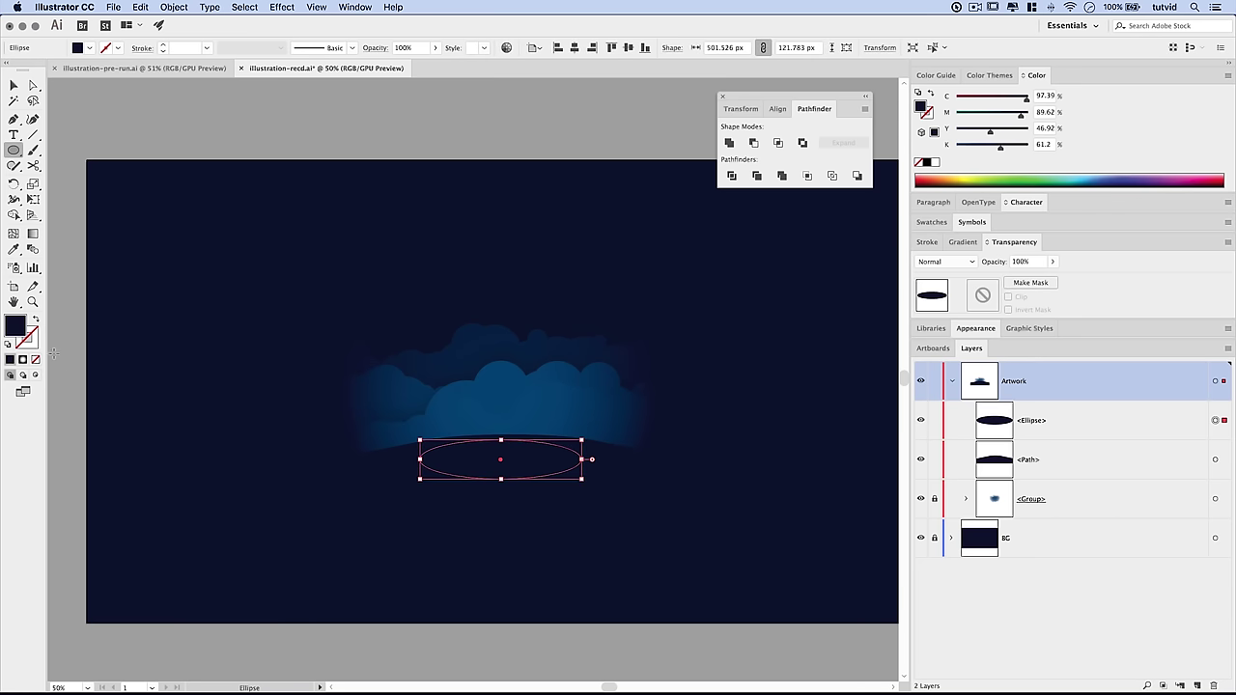
double_click(15, 327)
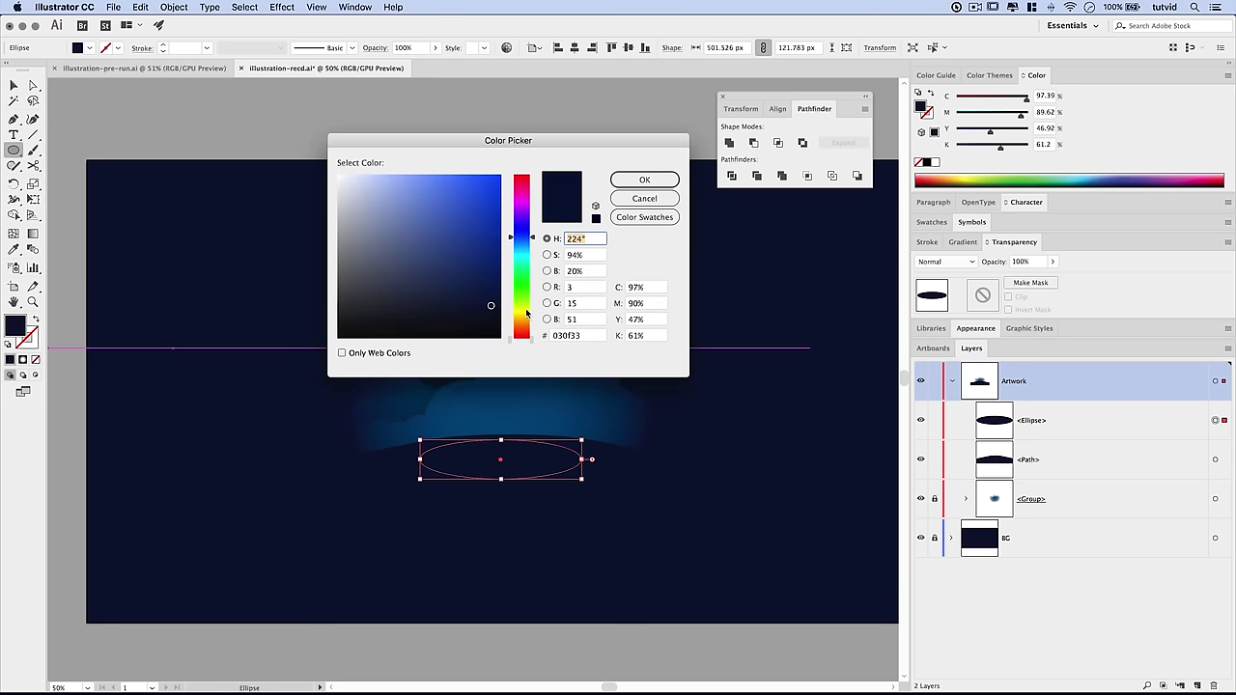
left_click(521, 310)
left_click(487, 190)
left_click(644, 181)
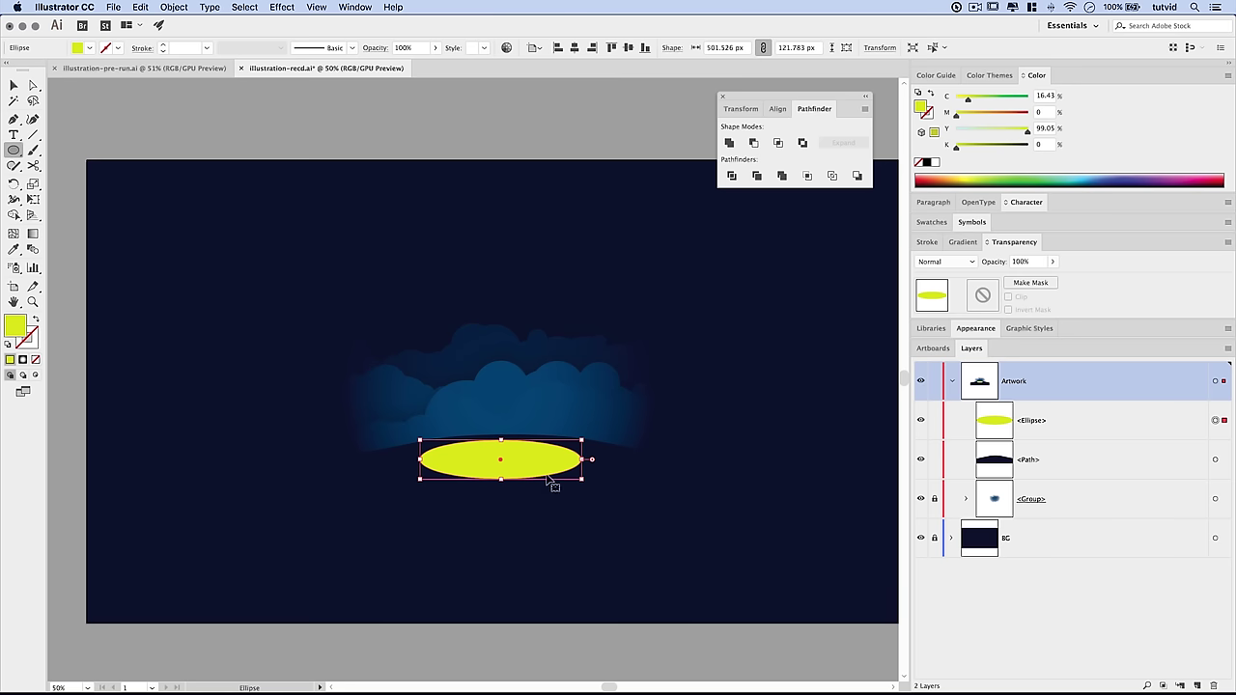
Start an Outer Glow effect on the yellow ellipse with Color Dodge mode and a light blue glow color
key("v")
left_click(284, 8)
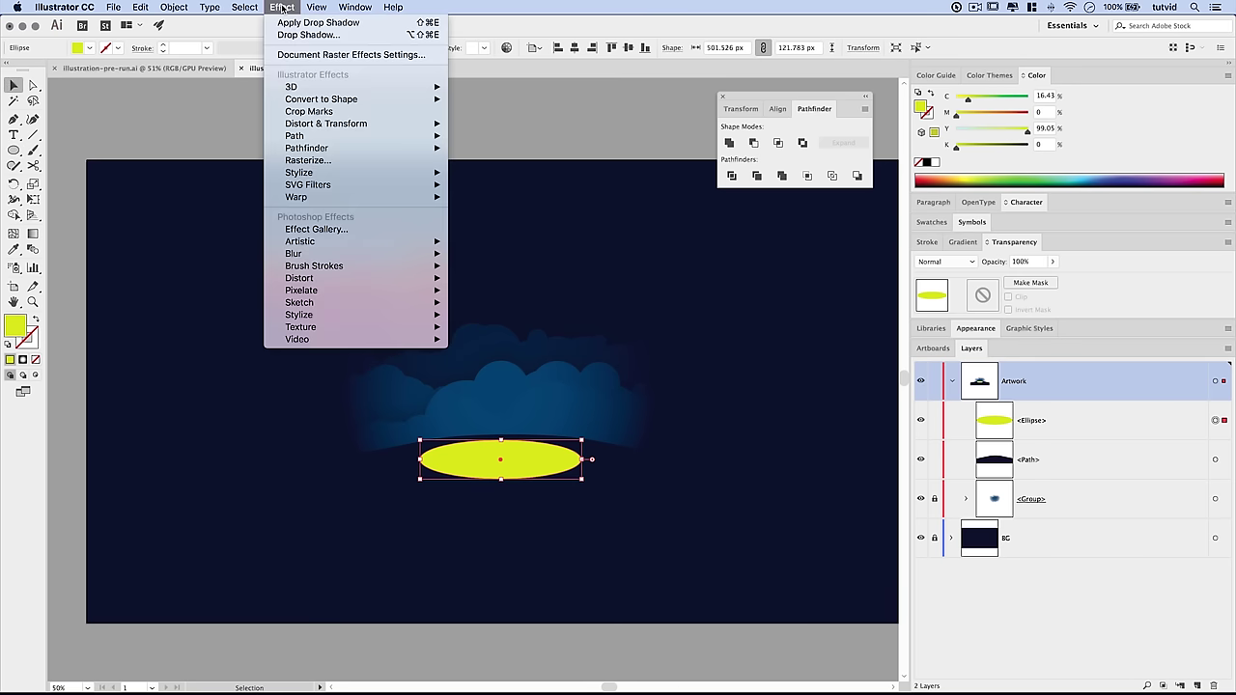
mouse_move(348, 173)
left_click(504, 209)
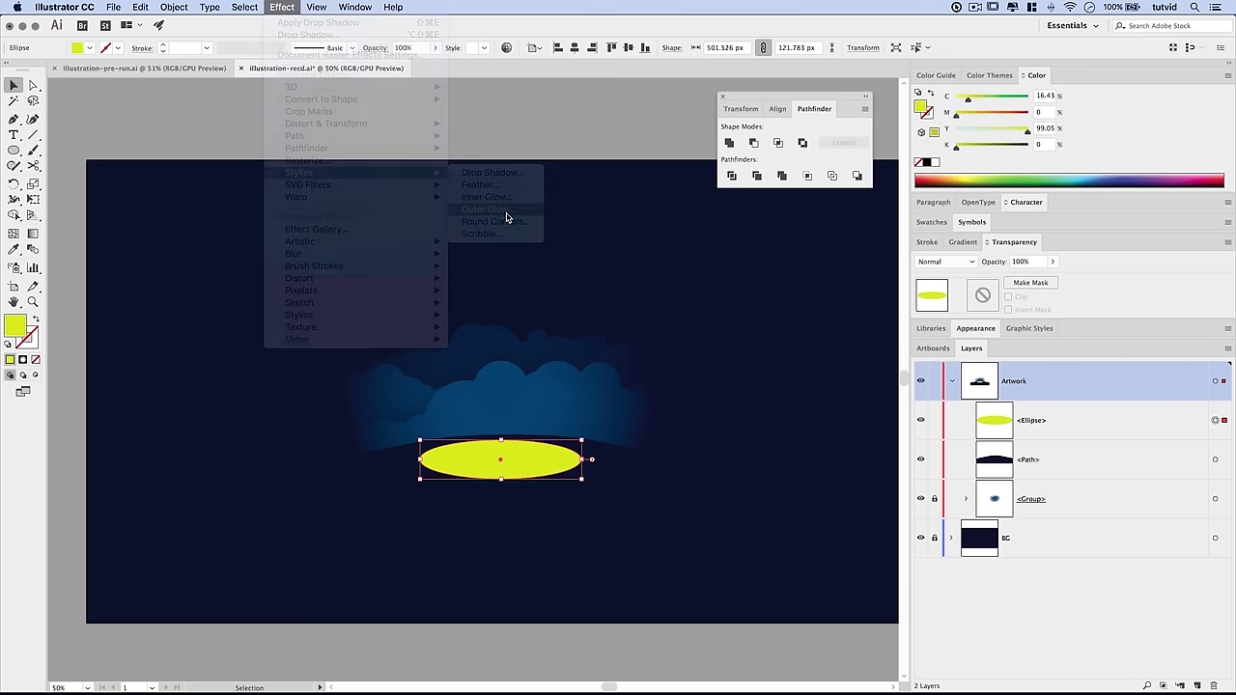
left_click(706, 311)
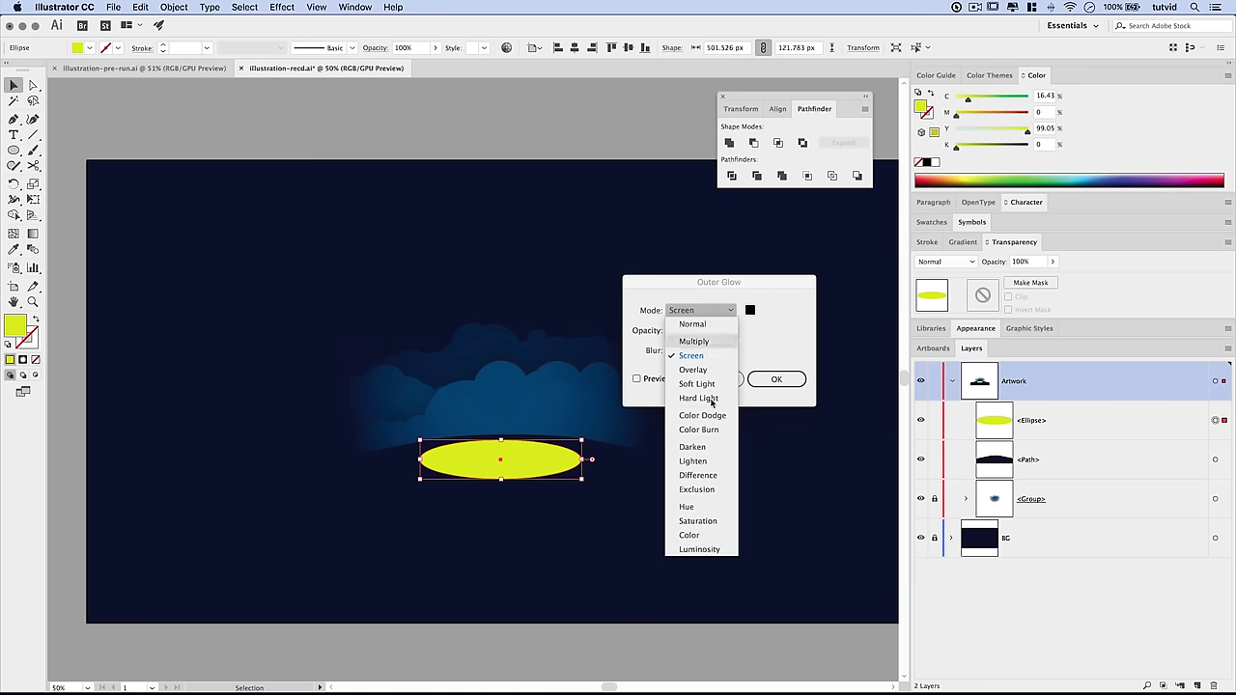
left_click(699, 421)
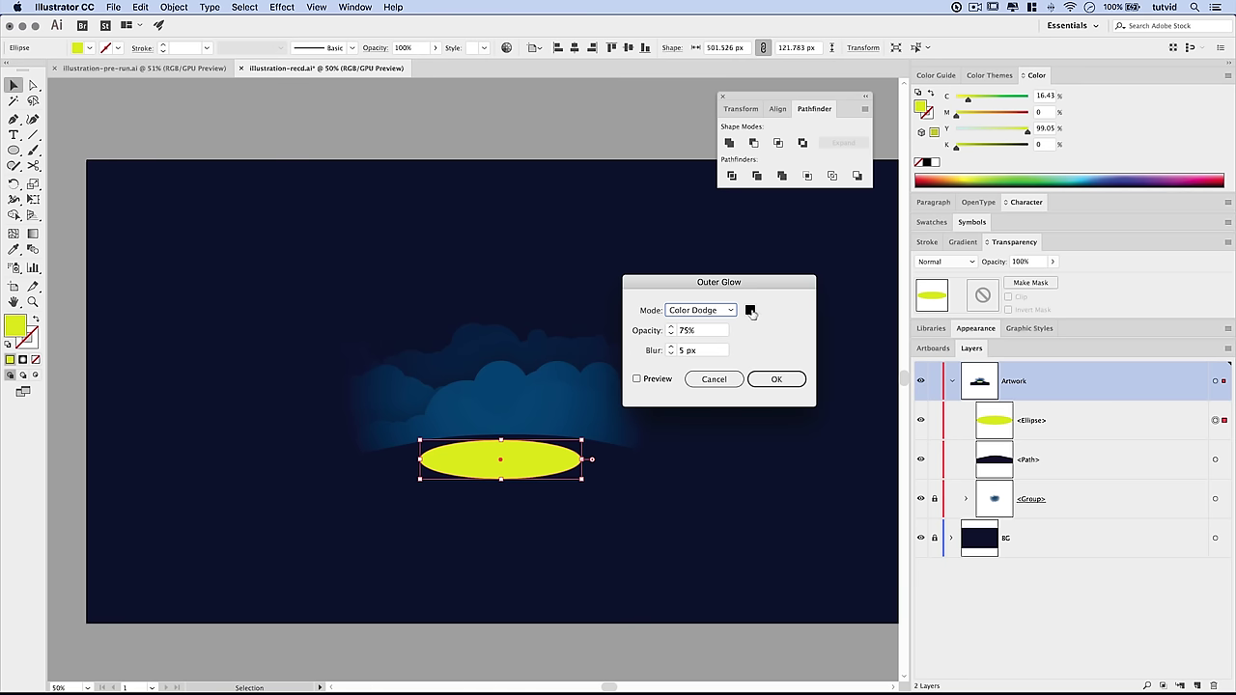
left_click(750, 310)
left_click_drag(426, 205, 417, 183)
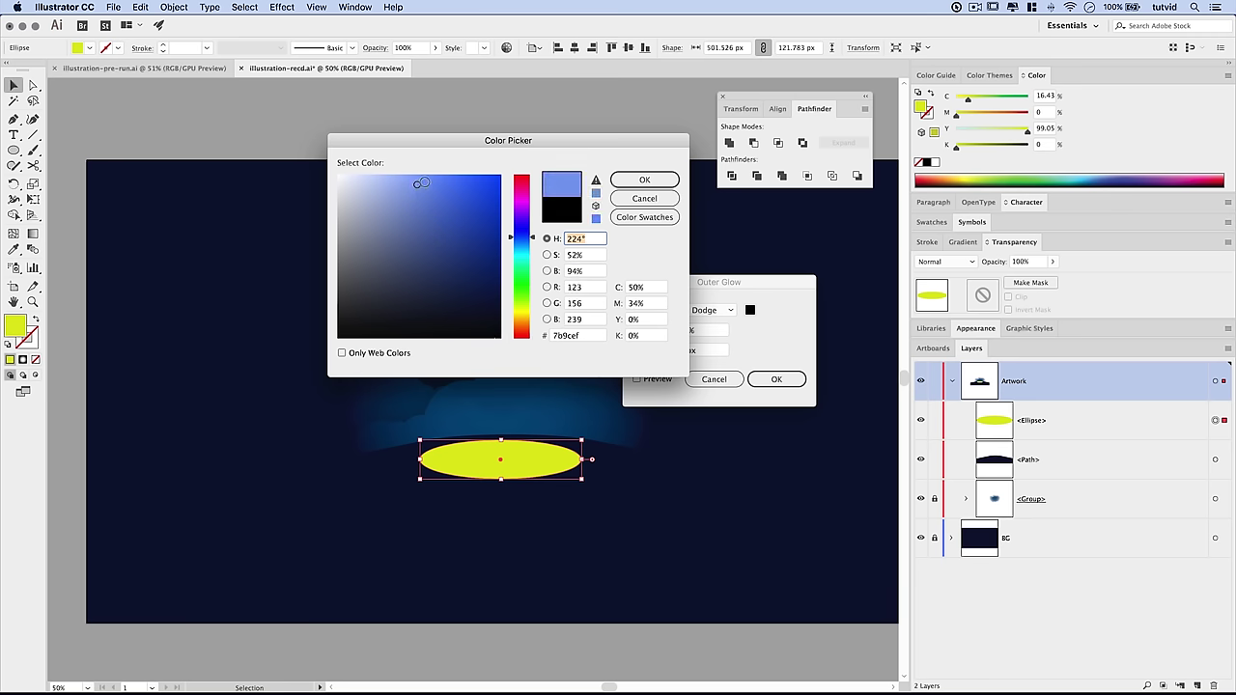
left_click(644, 180)
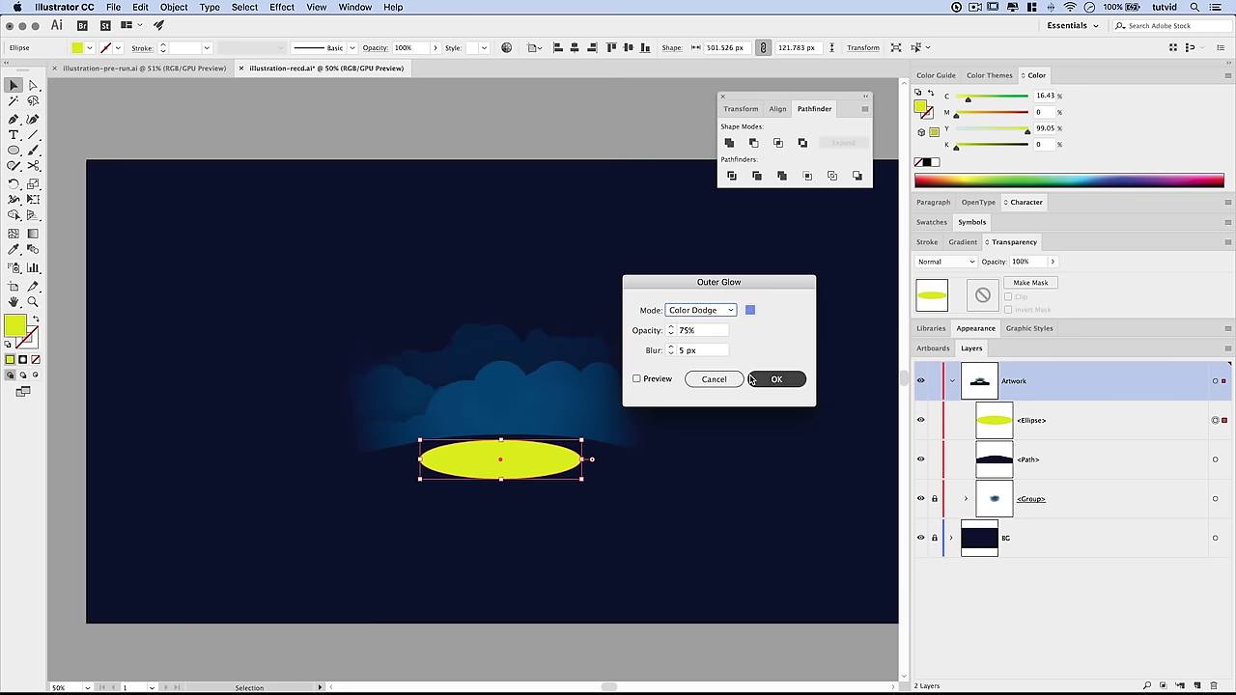
Set the outer glow's opacity to 85% and blur to 100 px, preview it and apply the effect
left_click(701, 333)
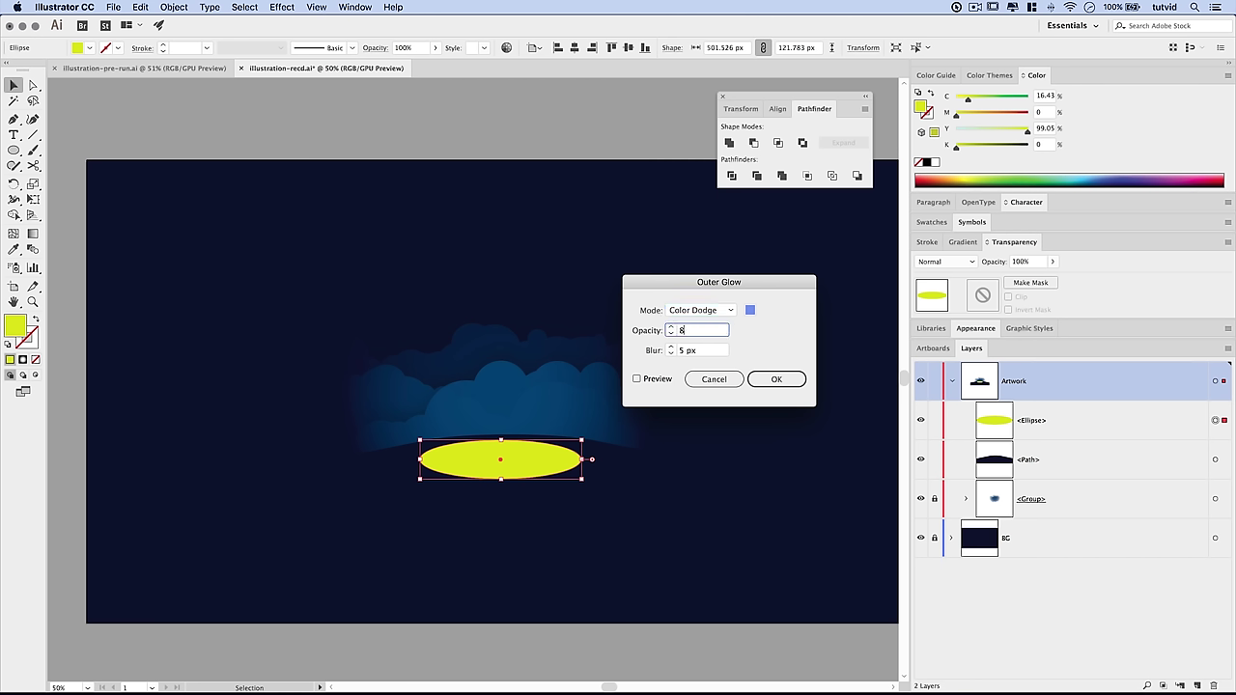
key("Tab")
type("100")
key("Tab")
left_click(653, 381)
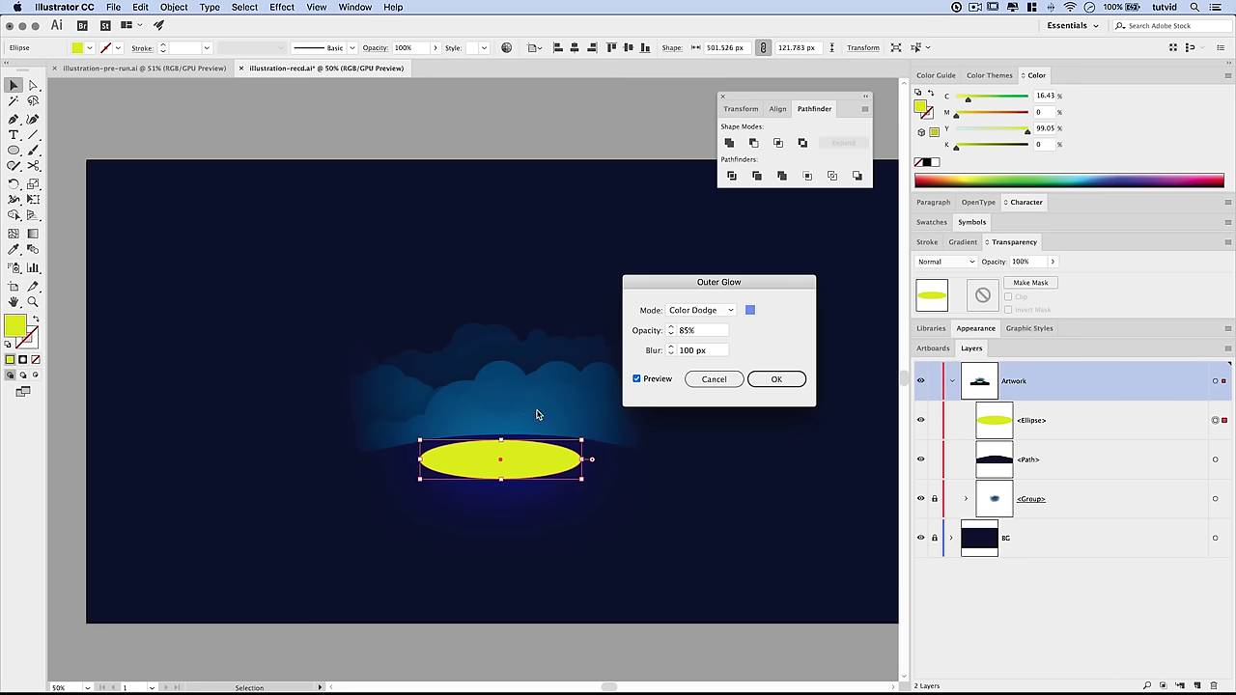
left_click(779, 382)
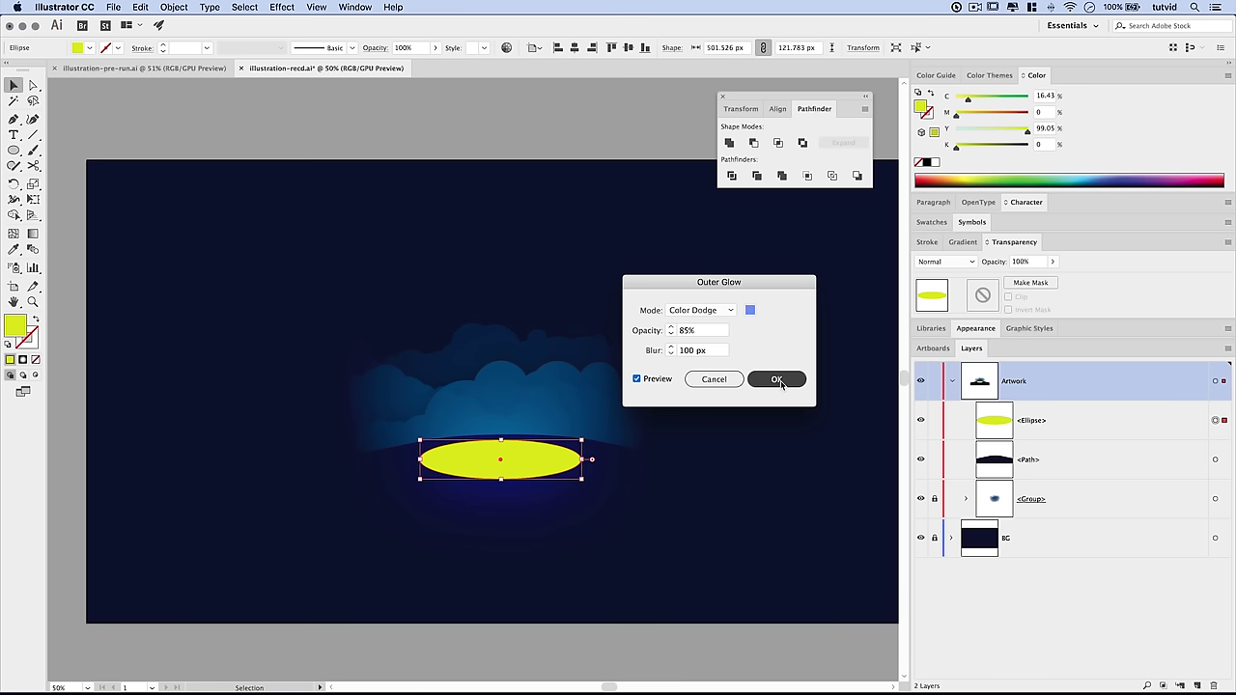
Move the glowing ellipse behind the hill path, flatten it from its lower edge to about 75 px high, and deselect it
left_click(1066, 421)
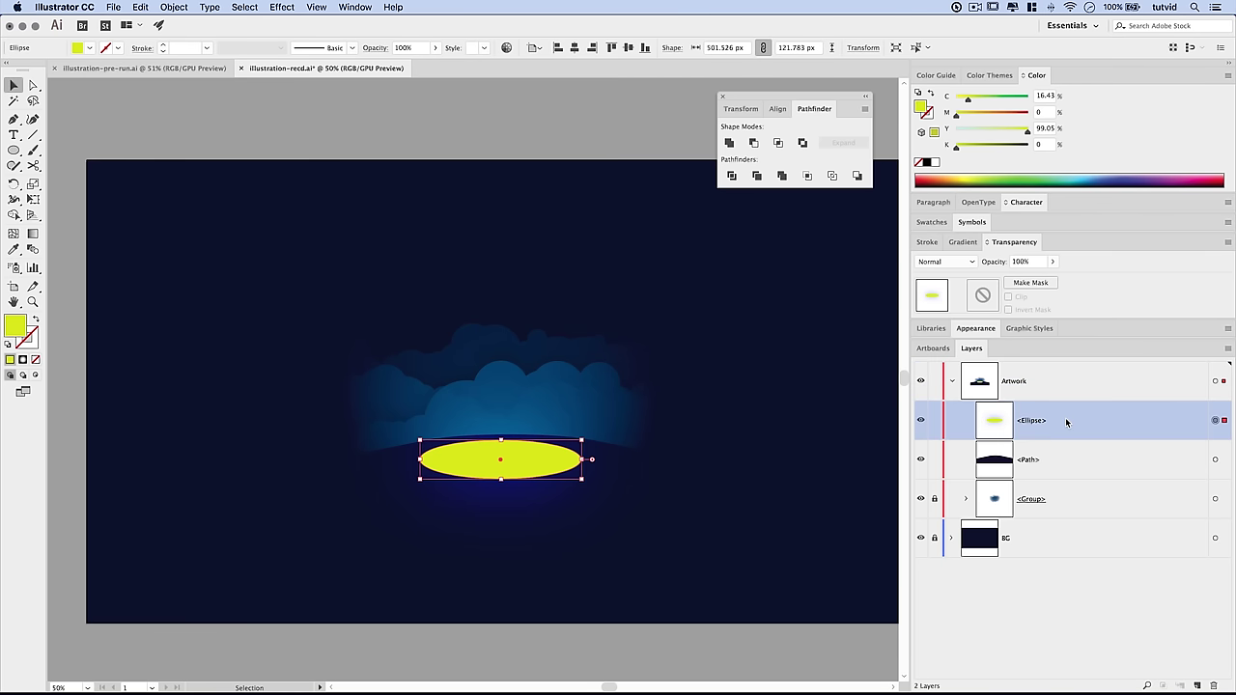
left_click_drag(1040, 423, 1058, 477)
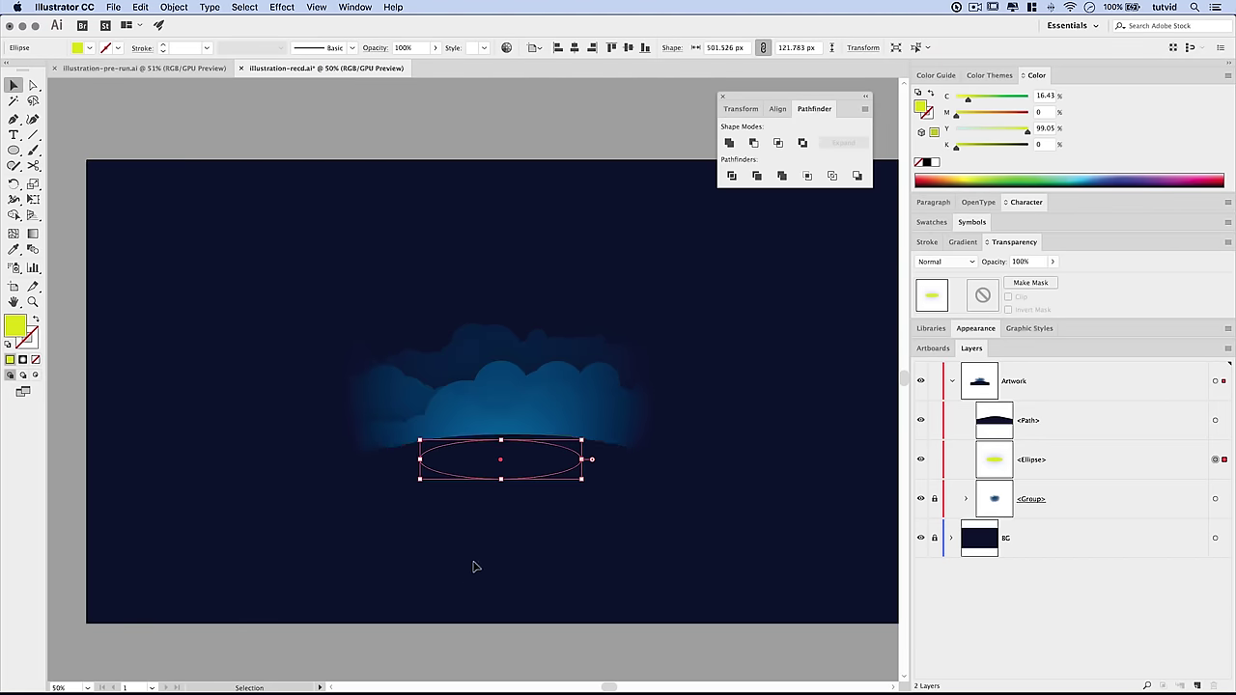
left_click(501, 478)
left_click_drag(501, 478, 502, 463)
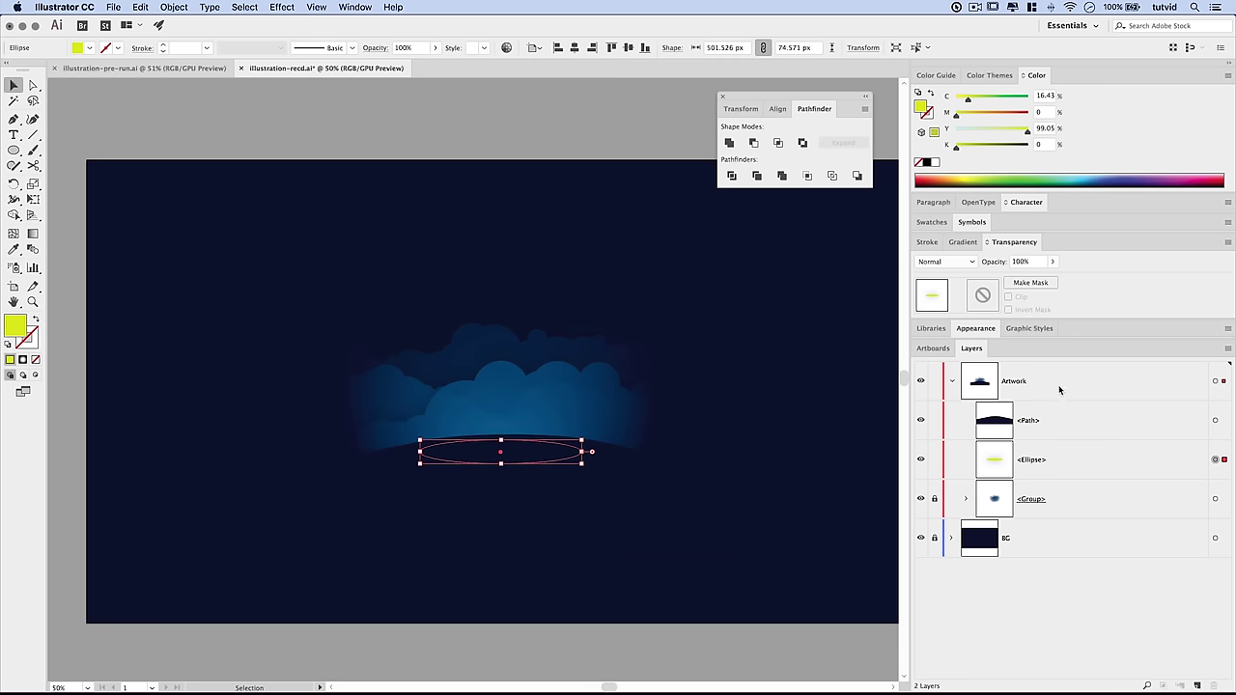
left_click(763, 382)
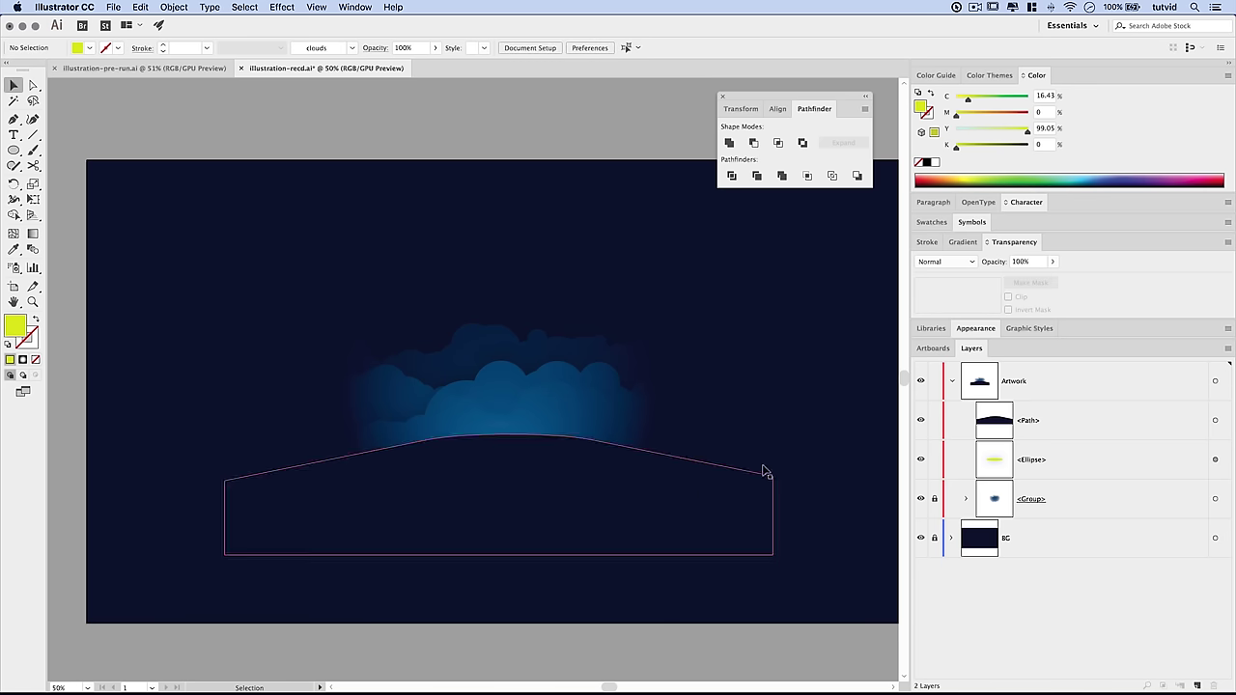
Close the floating Pathfinder controls and set the fill color to white
left_click(723, 96)
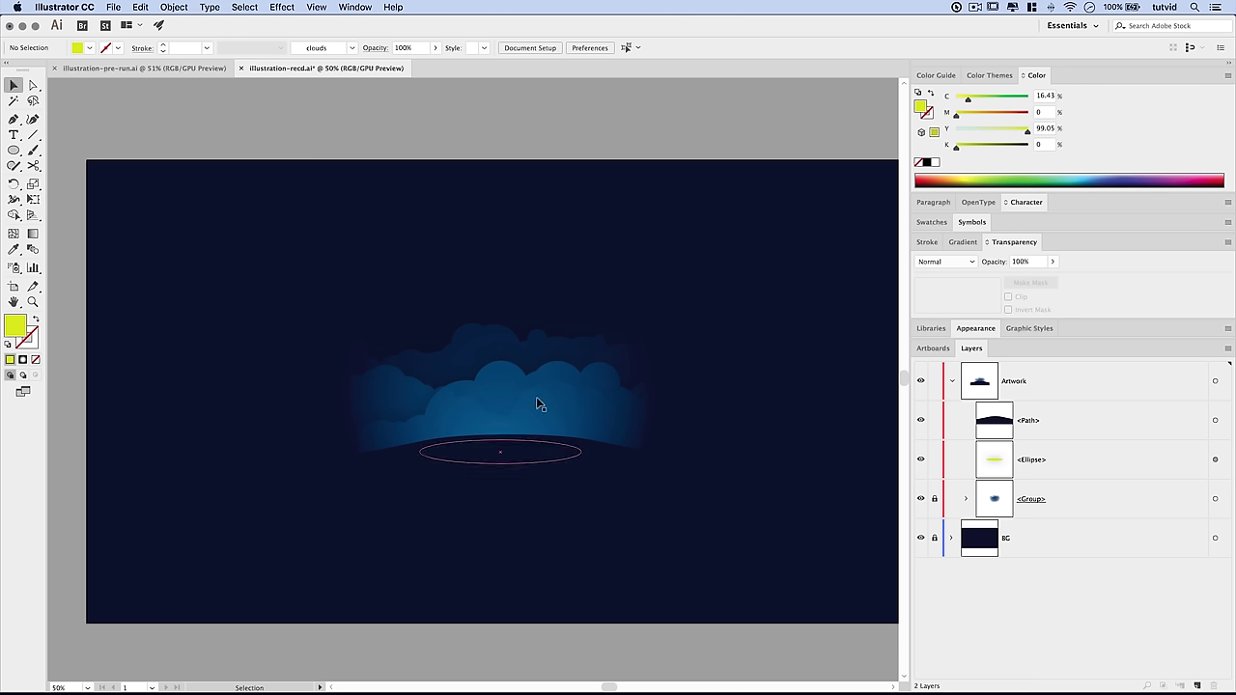
double_click(16, 328)
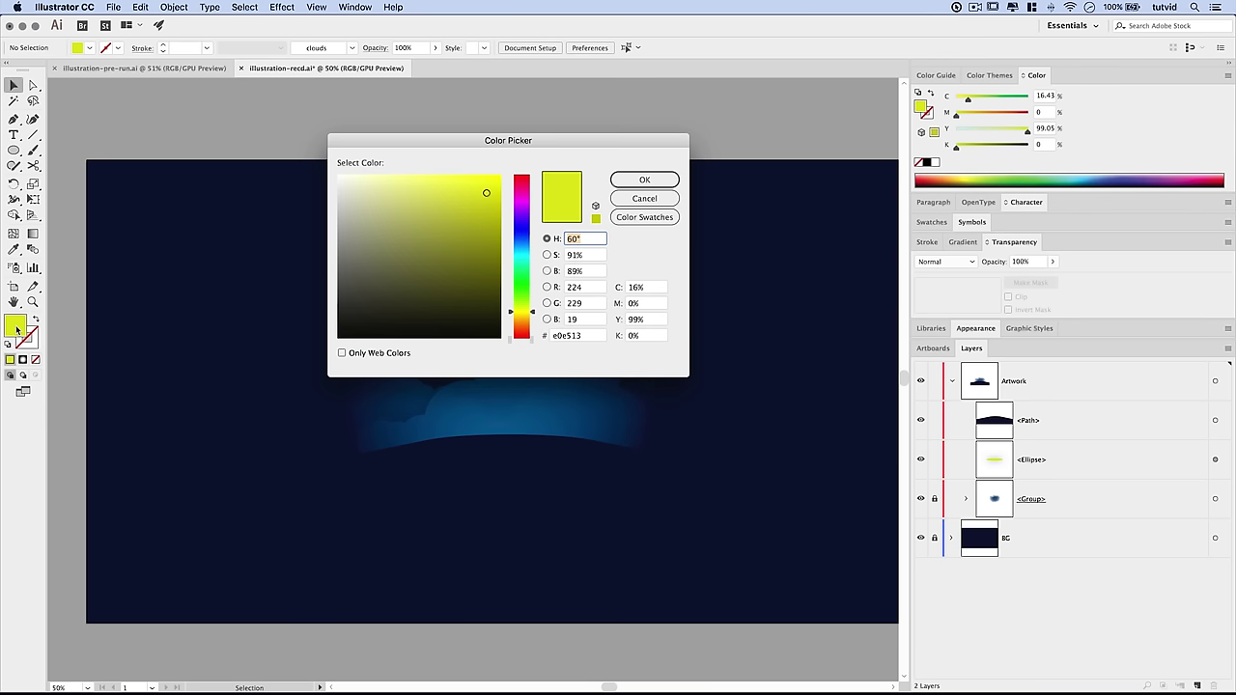
left_click(338, 176)
left_click(642, 182)
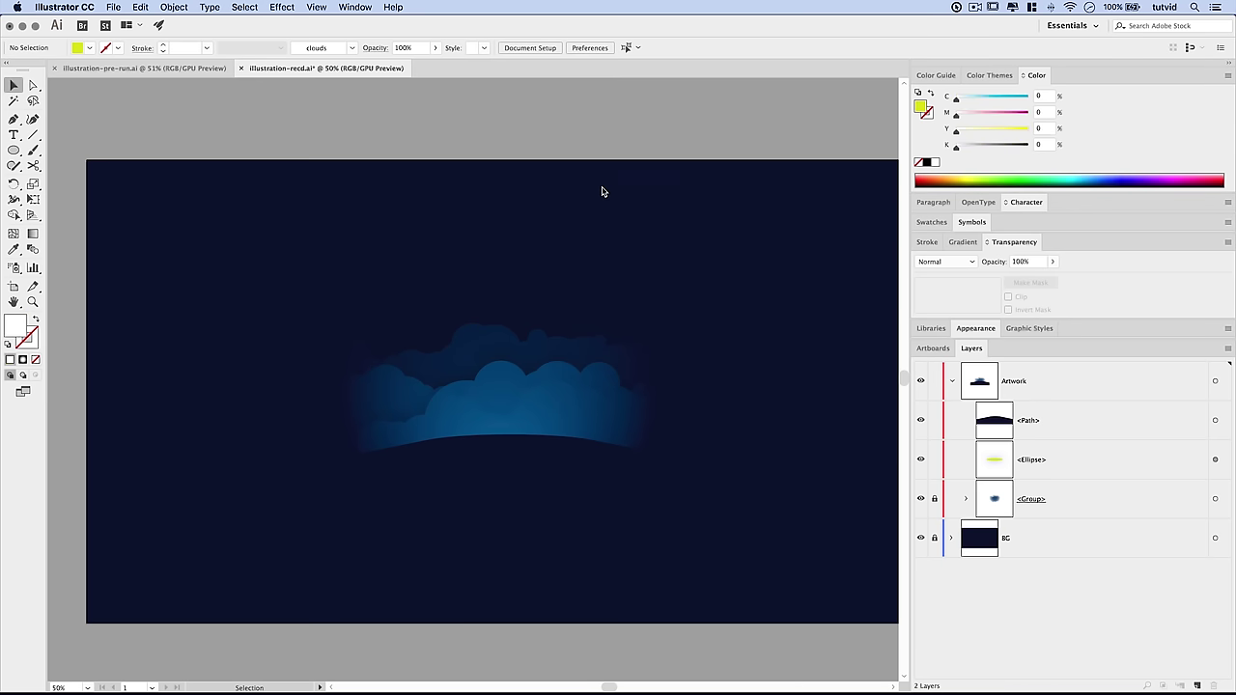
Create a white circle of exactly 10 × 10 px in the open sky to the upper left of the clouds
left_click(14, 149)
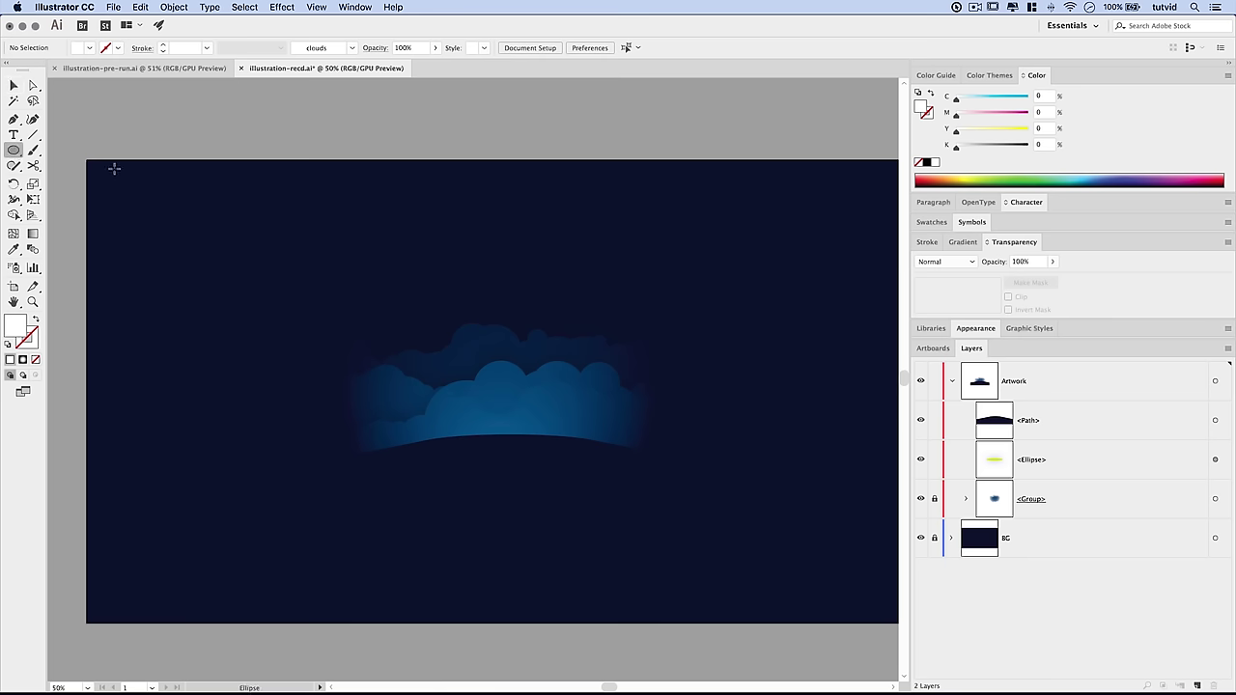
left_click(246, 264)
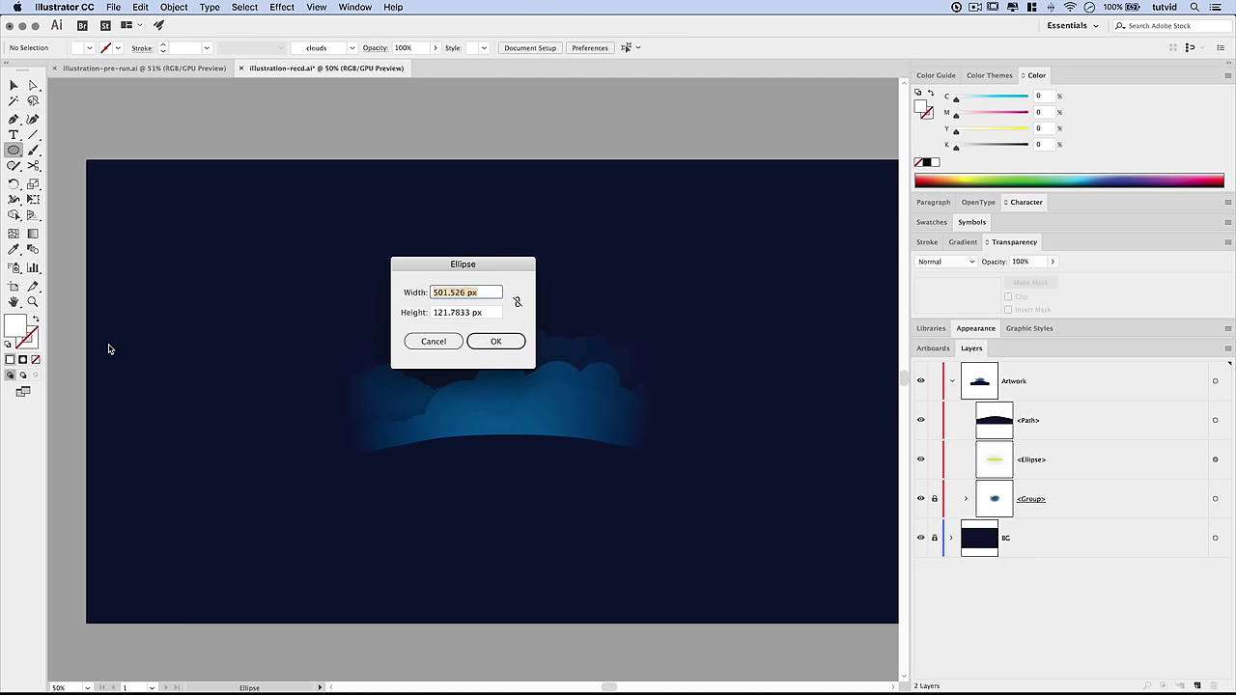
type("10")
key("Tab")
type("10")
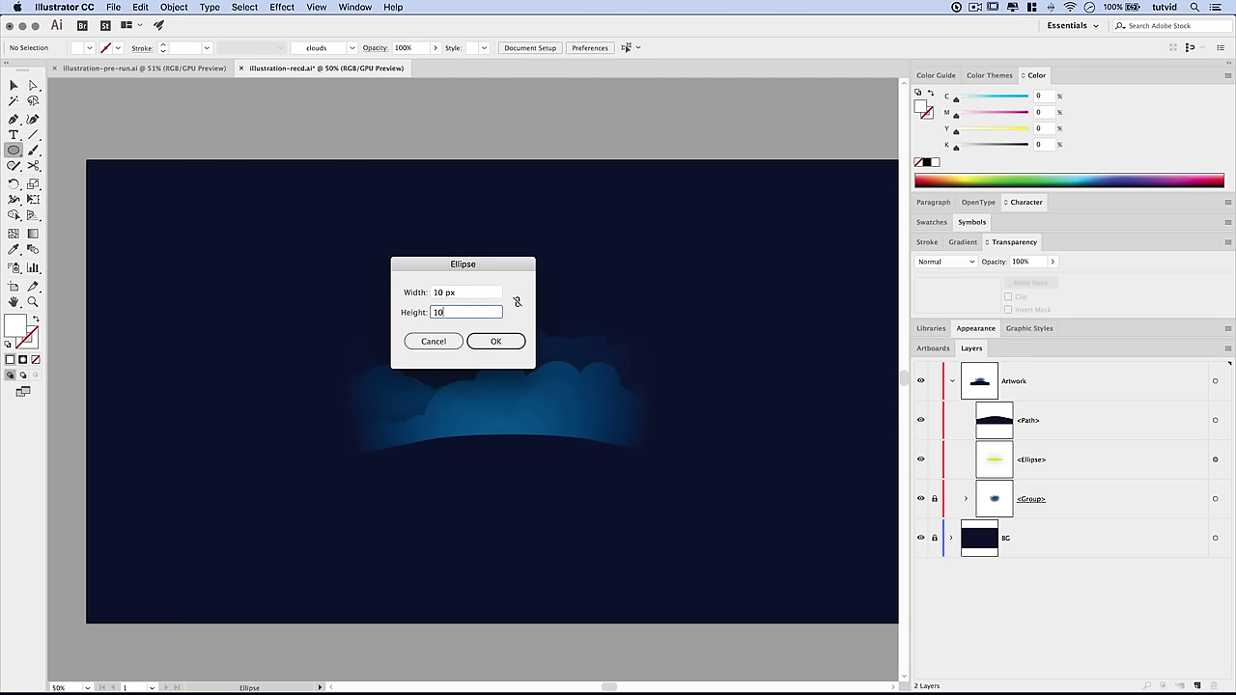
key("Tab")
left_click(483, 341)
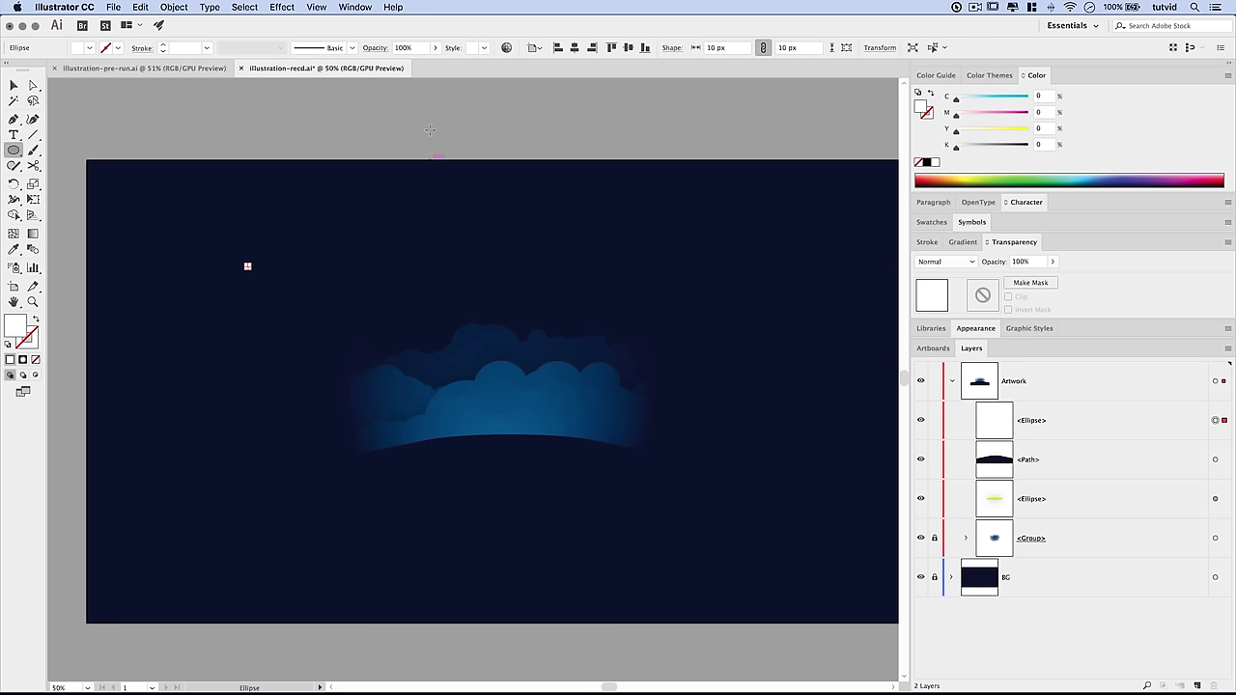
Show the document's brushes, place them beside the clouds and enlarge the list to see all entries
left_click(355, 7)
left_click(427, 233)
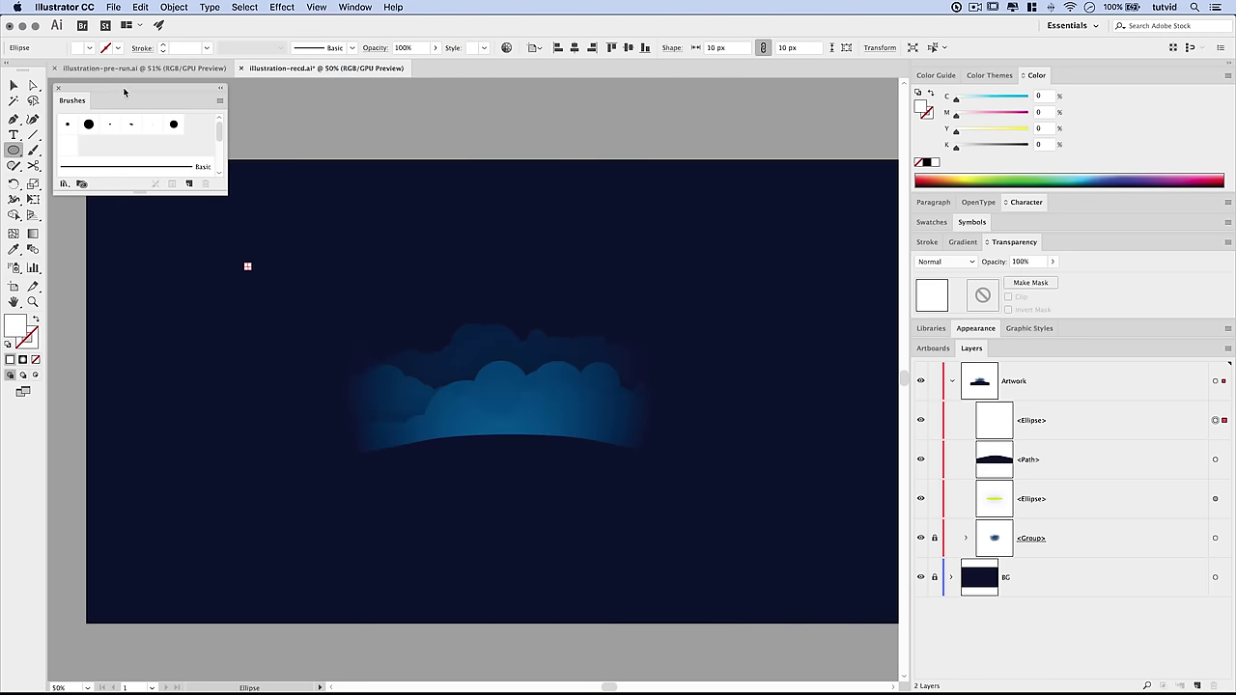
mouse_move(136, 87)
left_mouse_down()
mouse_move(715, 145)
mouse_move(704, 144)
left_mouse_up()
left_click_drag(789, 248, 814, 463)
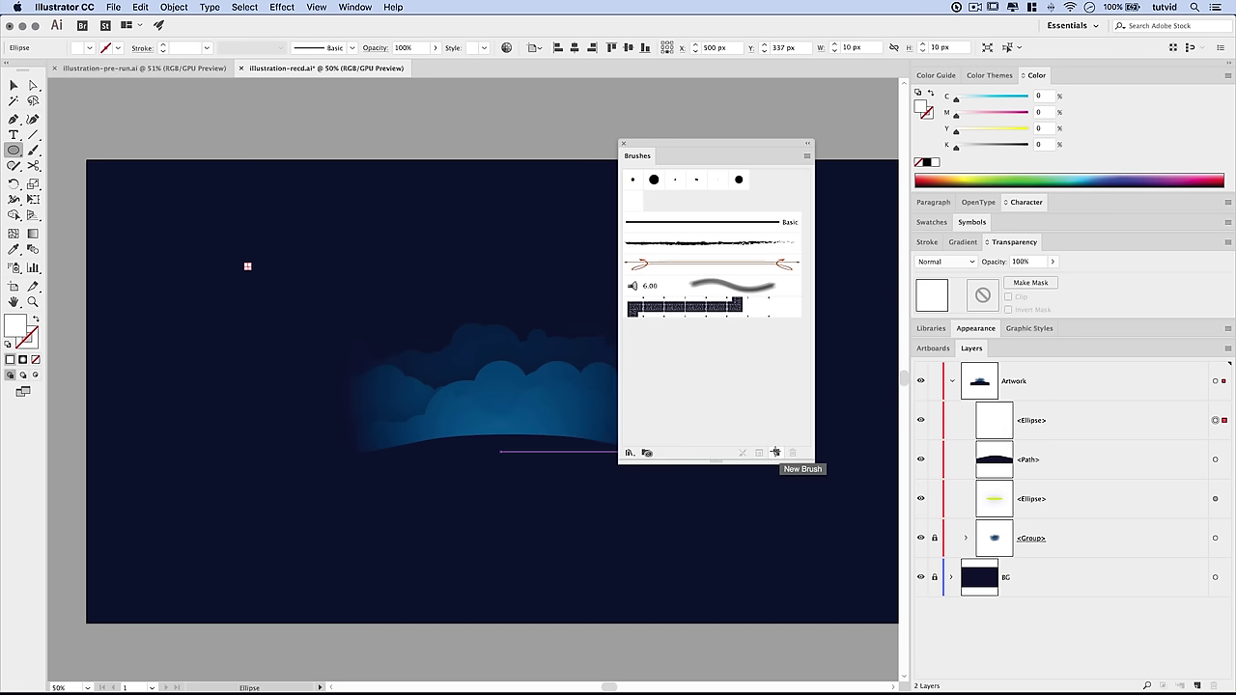
Start a new Scatter Brush from the small white circle and name it "stars"
left_click(776, 452)
left_click(524, 293)
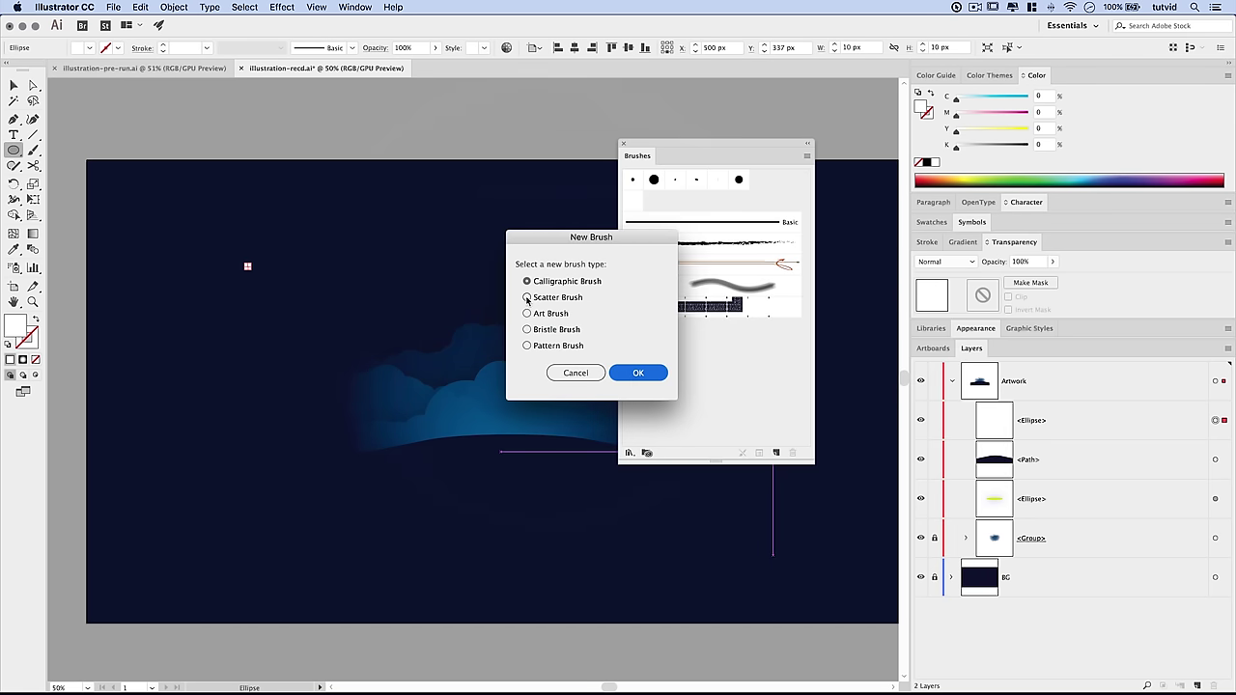
left_click(638, 373)
left_click_drag(616, 178, 586, 183)
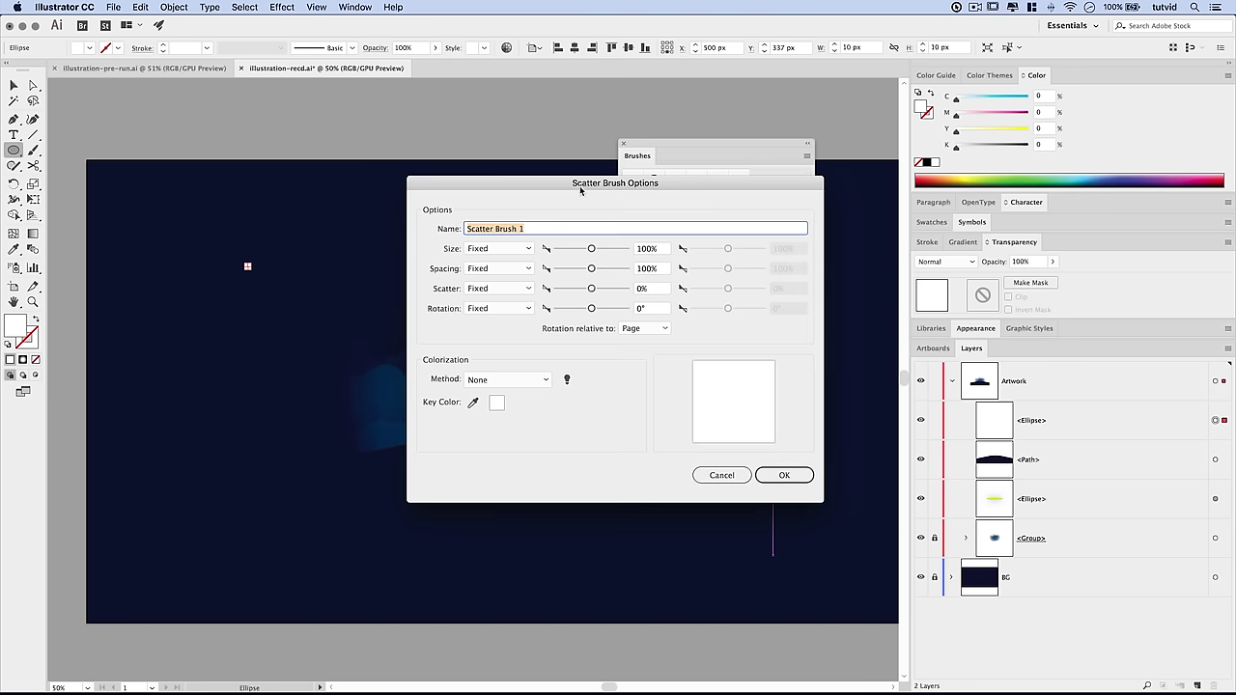
type("stars")
Switch the stars brush's size, spacing and scatter from fixed to Random
left_click(521, 250)
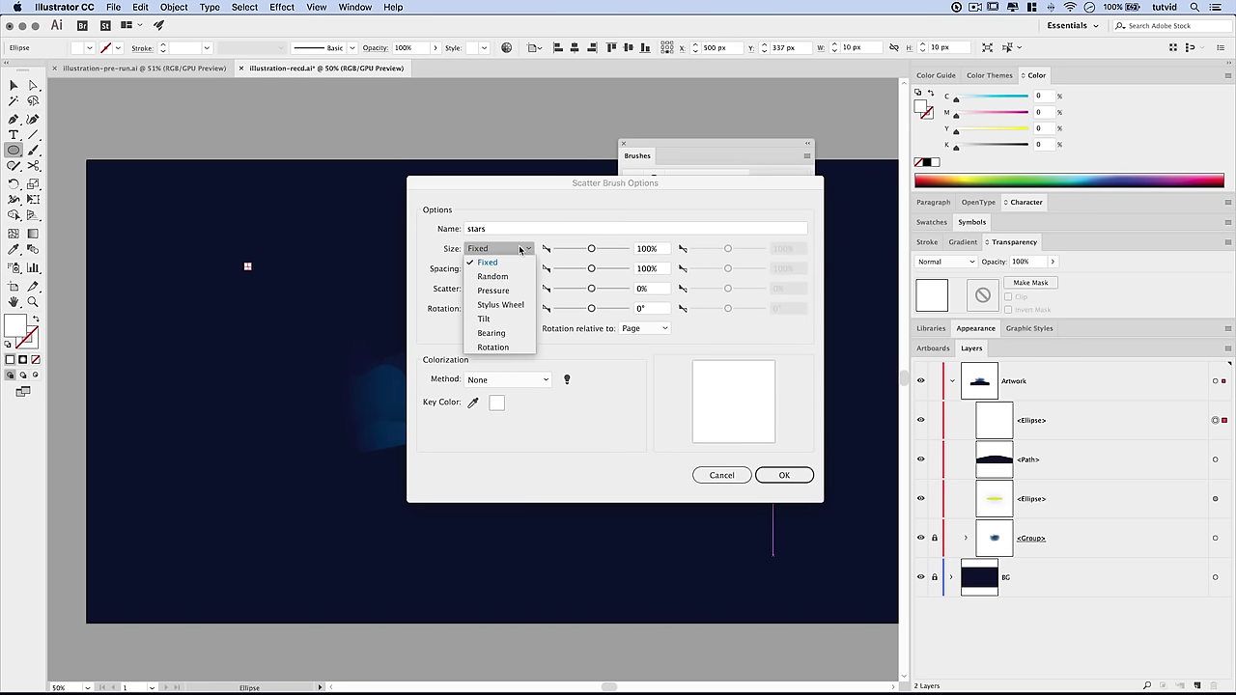
left_click(496, 277)
left_click(509, 270)
left_click(504, 296)
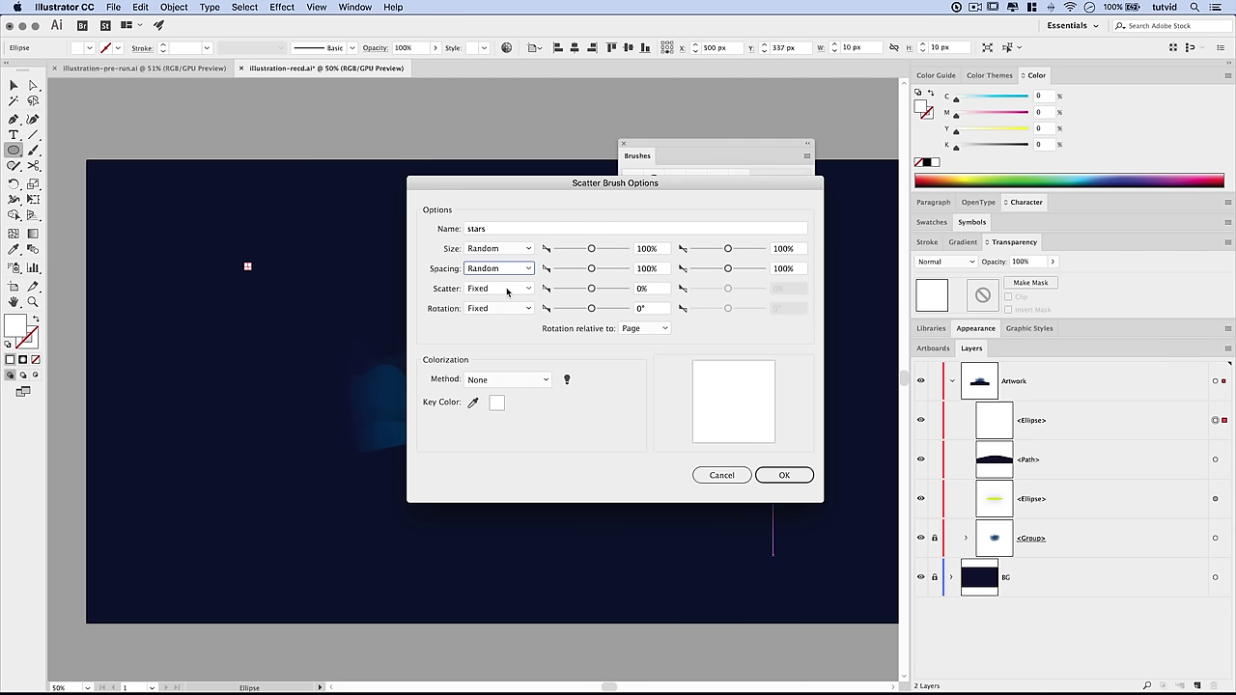
left_click(501, 289)
left_click(492, 317)
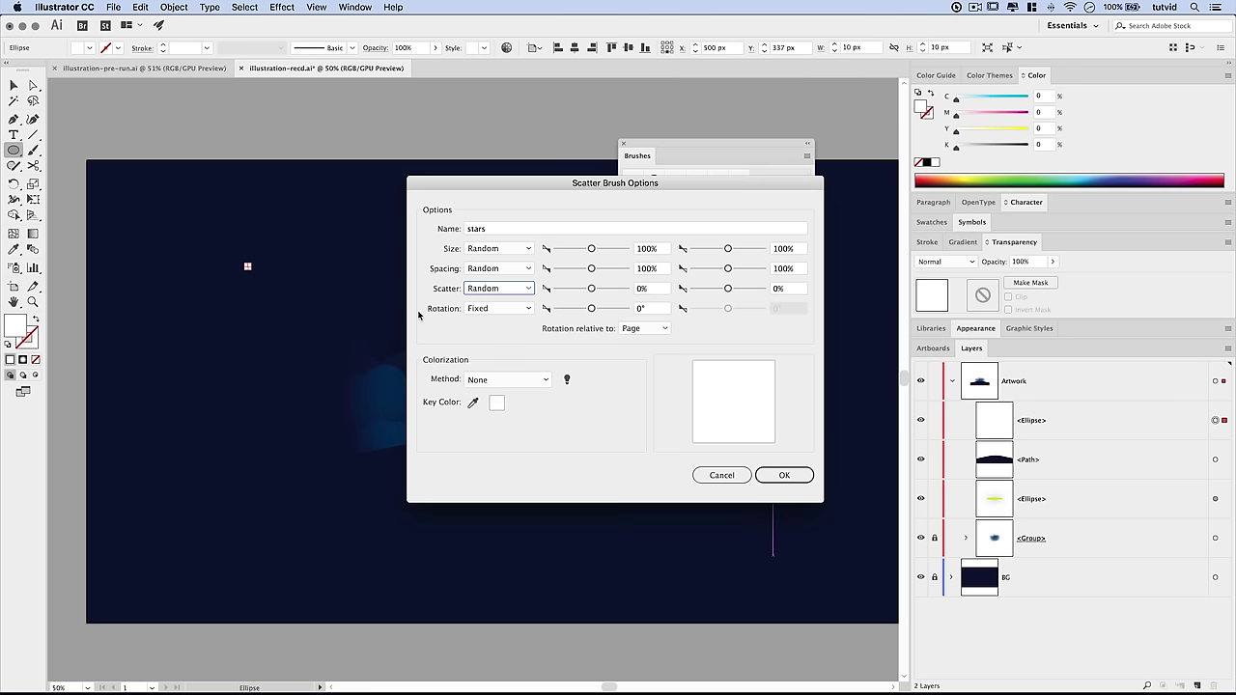
Set the stars brush's minimum random size to 6%
left_click(647, 249)
type("10%")
key("BackSpace")
key("BackSpace")
type("6")
key("Tab")
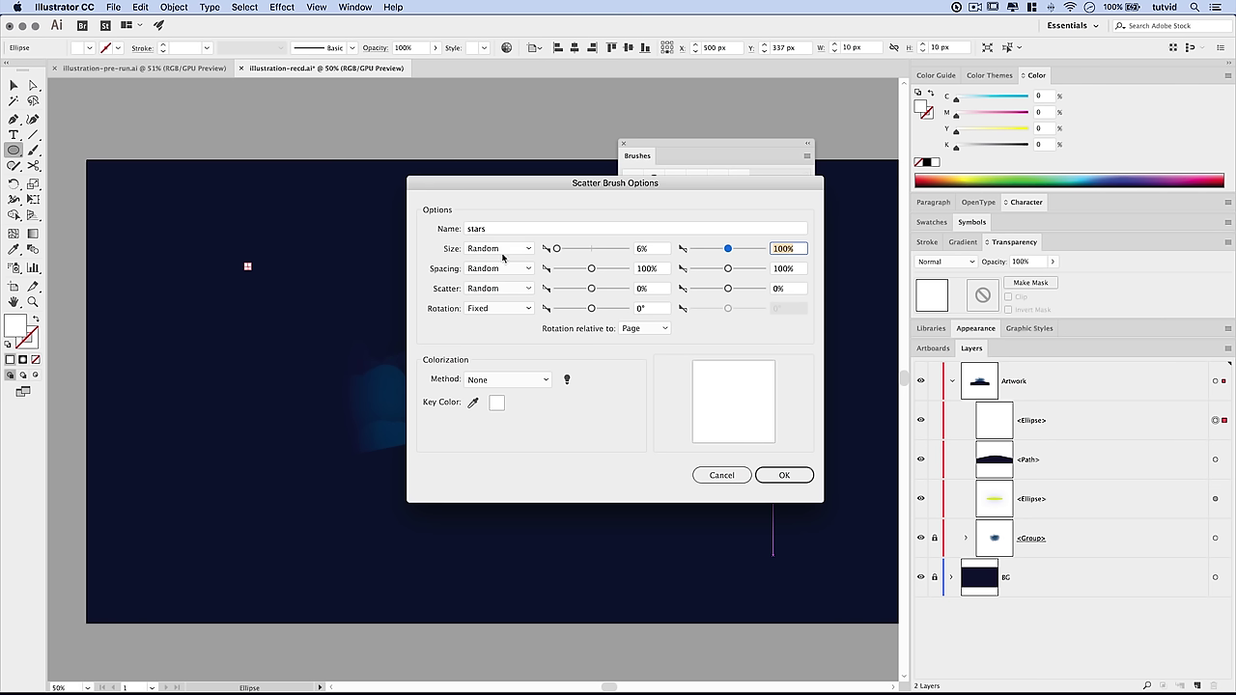
Set the stars brush's random spacing range from 500% to 1500%
left_click(649, 271)
type("500")
left_click(783, 268)
type("1500")
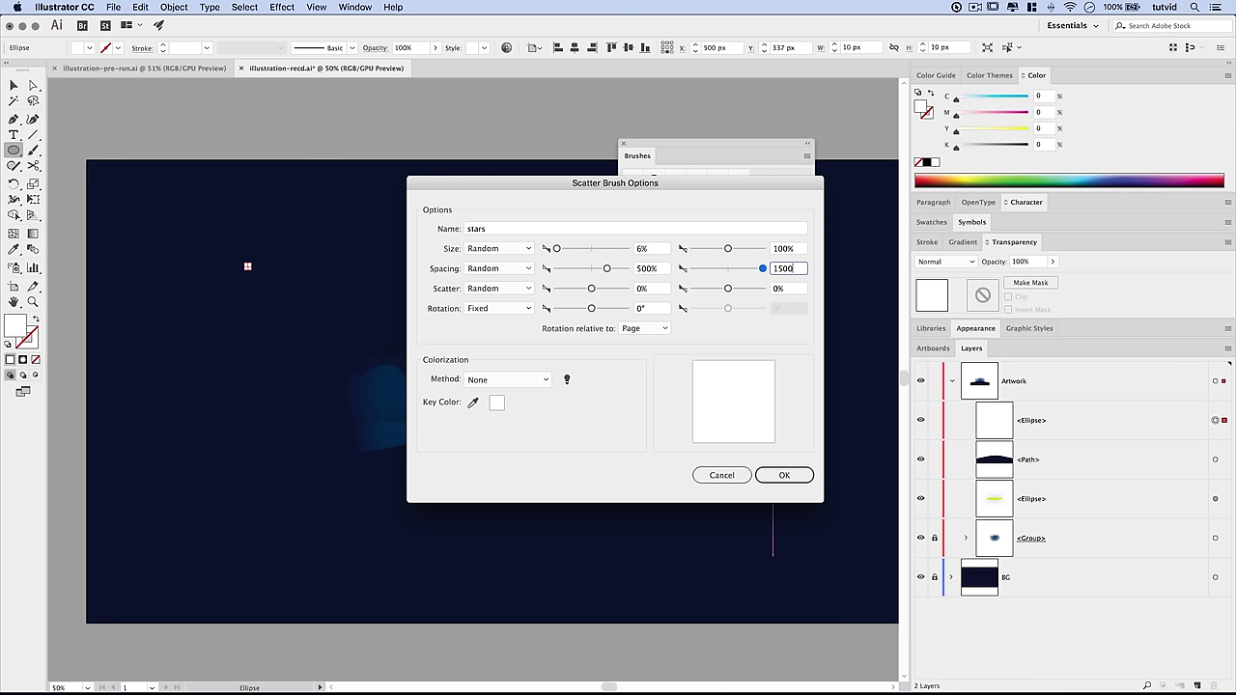
key("Tab")
Set the stars brush's random scatter range from 500% to 1500%
key("Tab")
type("500")
key("Tab")
type("1500")
key("Tab")
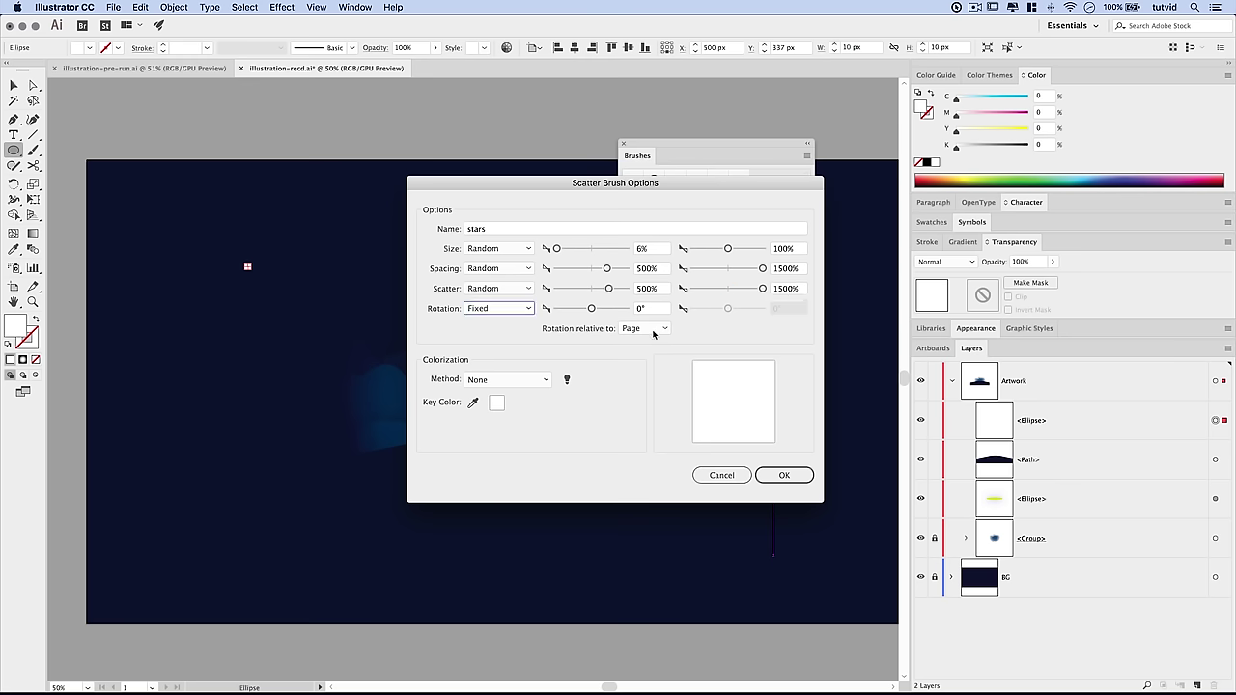
Accept the stars scatter brush options and delete the small white source circle from the artboard
left_click(785, 477)
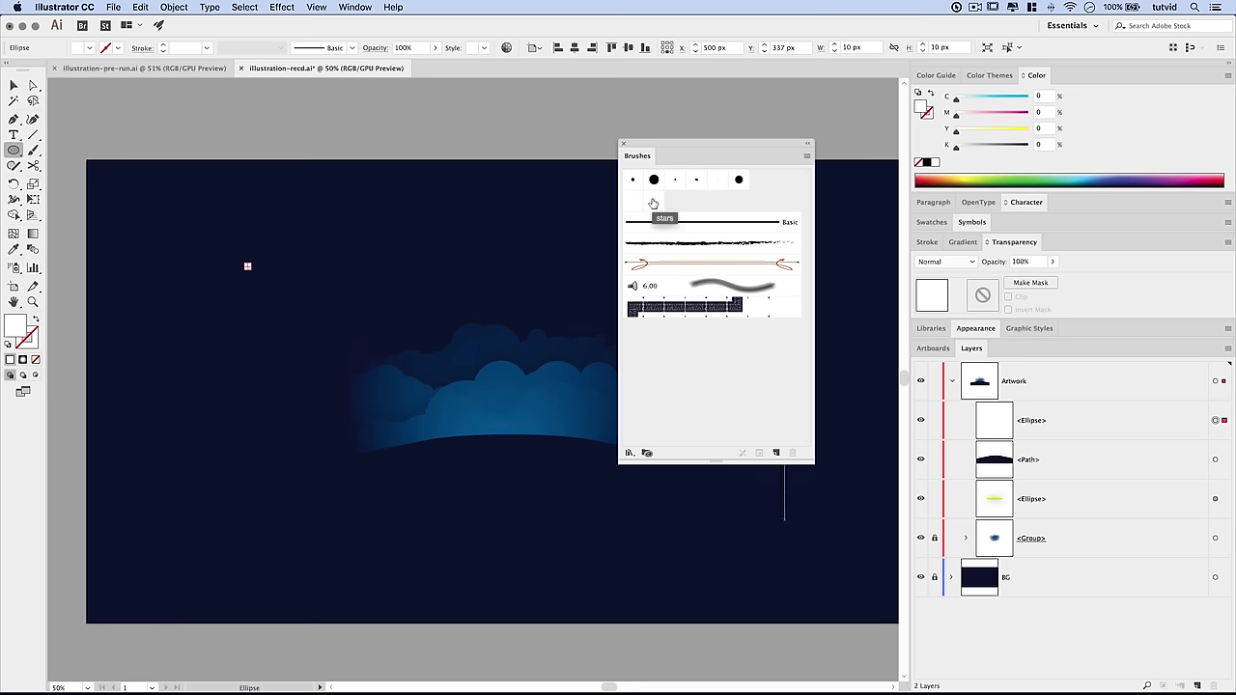
key("v")
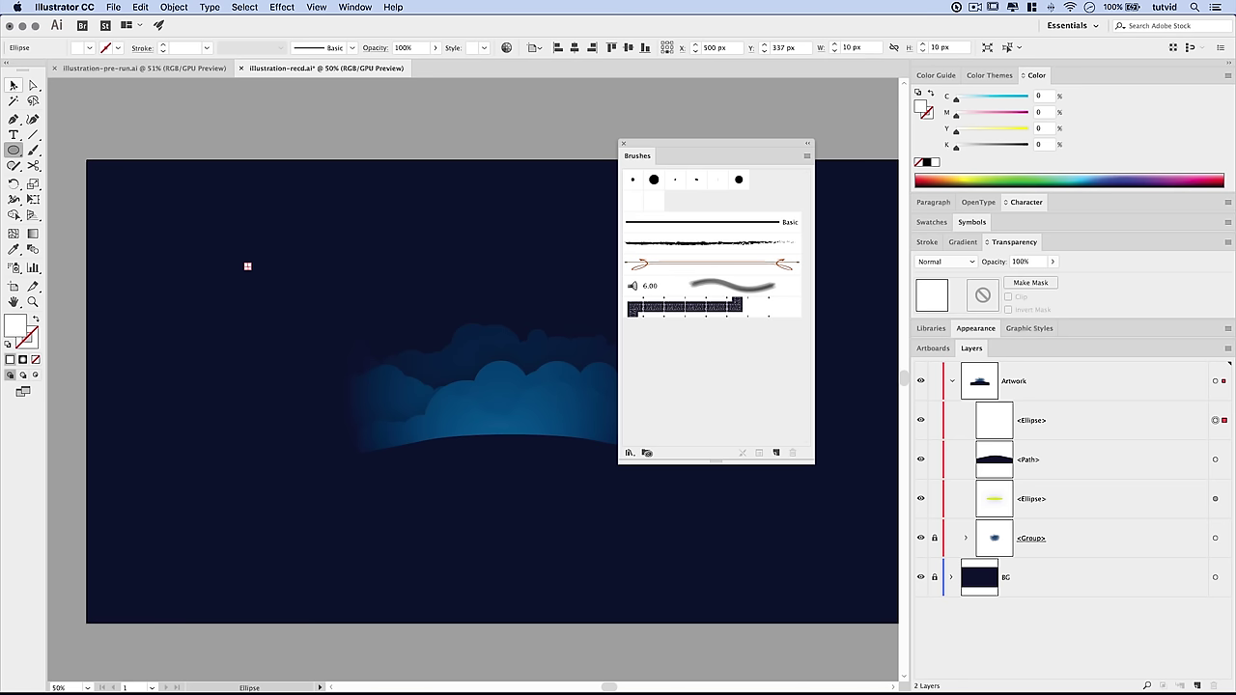
left_click_drag(201, 233, 261, 288)
key("Delete")
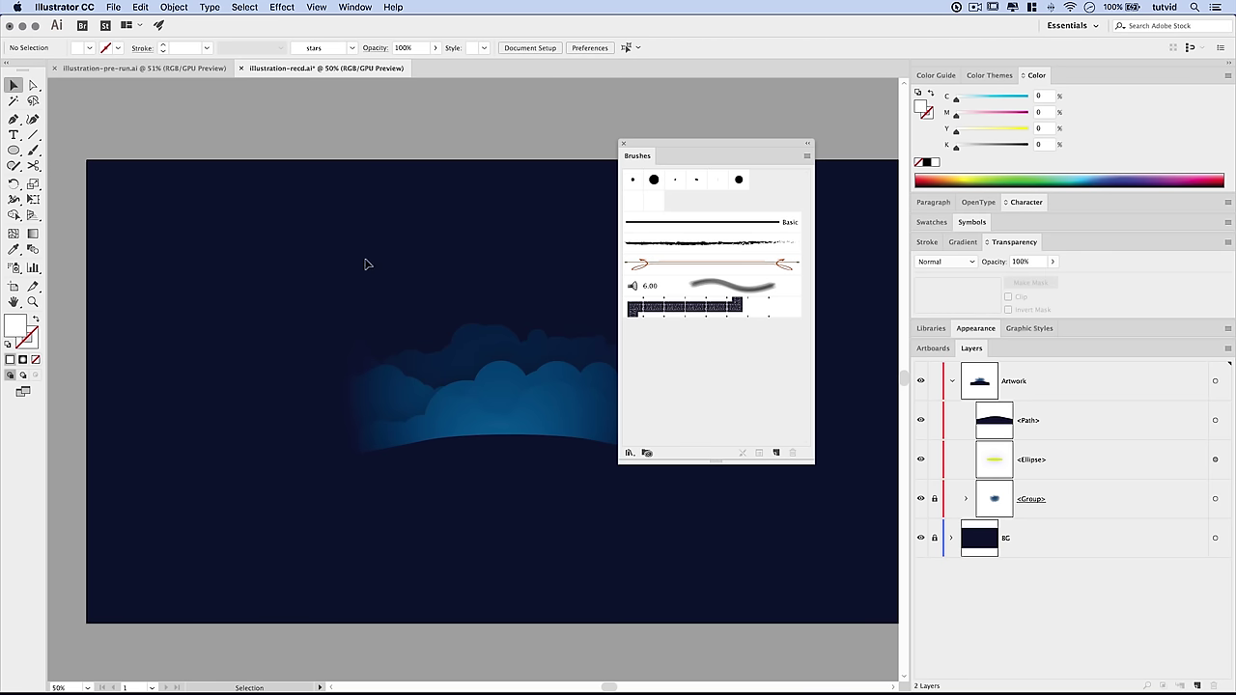
Paint zigzag Paintbrush strokes with the stars brush across the sky and clouds to scatter white stars
left_click(654, 200)
left_click(32, 150)
mouse_move(665, 149)
left_mouse_down()
mouse_move(138, 146)
mouse_move(77, 97)
mouse_move(131, 212)
mouse_move(86, 88)
left_mouse_up()
key("ctrl+z")
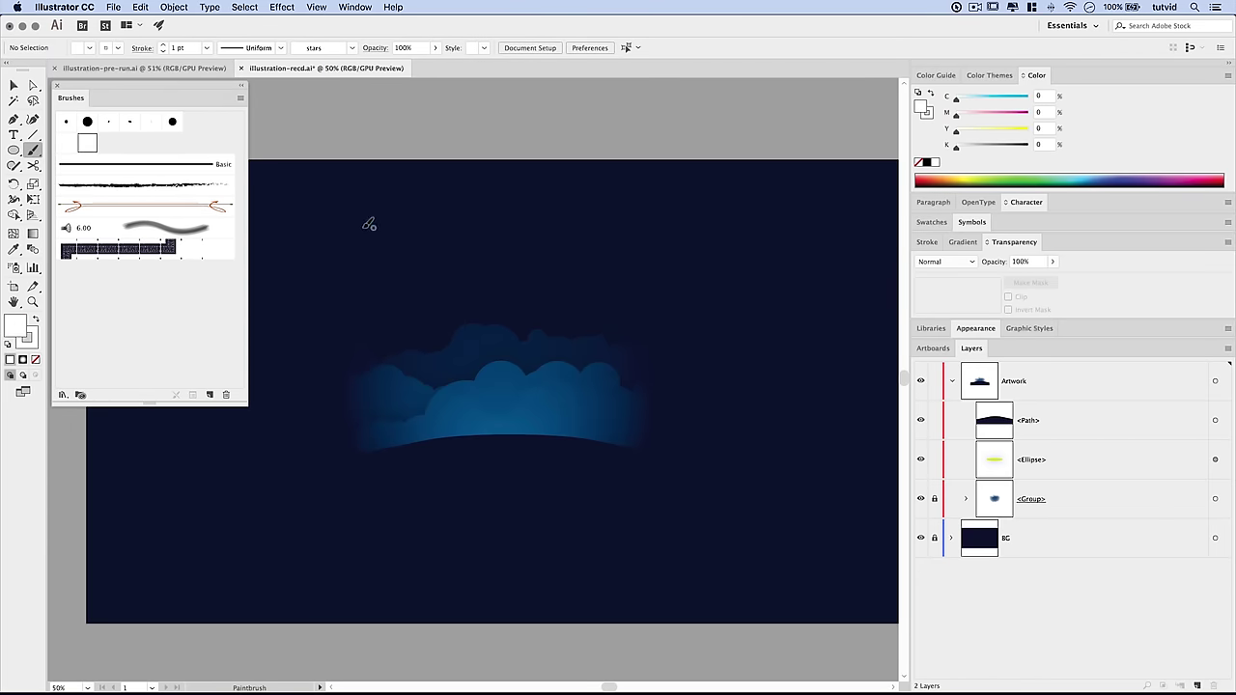
left_click_drag(328, 215, 398, 180)
left_click_drag(492, 162, 441, 349)
left_click_drag(626, 305, 627, 424)
left_click_drag(364, 406, 627, 425)
Add short strokes with the stars brush along the hill's edge and around the clouds to fill in more stars
left_click(366, 429)
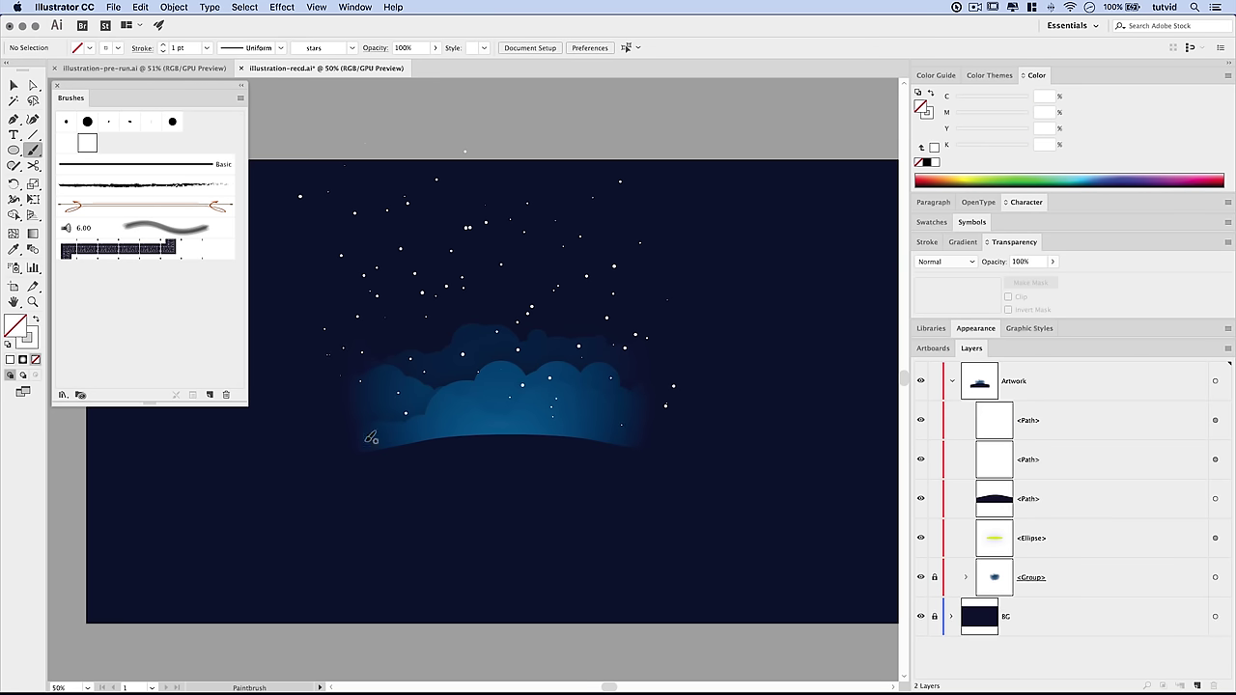
left_click(323, 422)
left_click(599, 456)
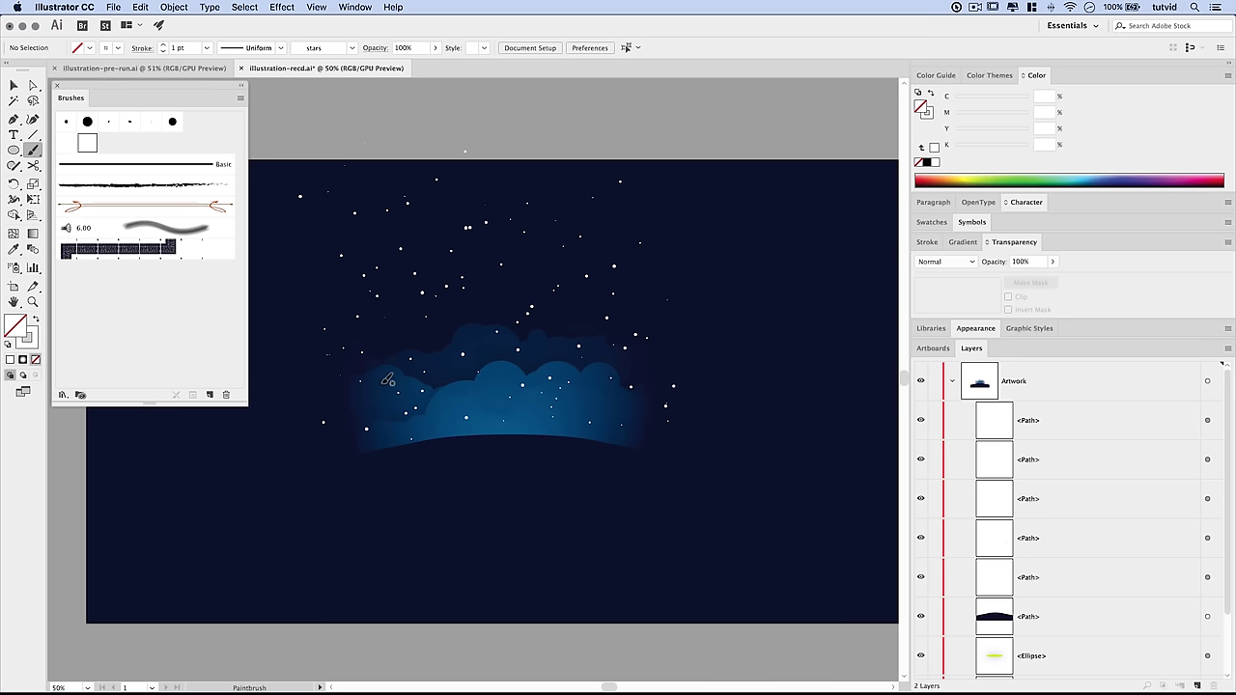
left_click(464, 333)
left_click(529, 147)
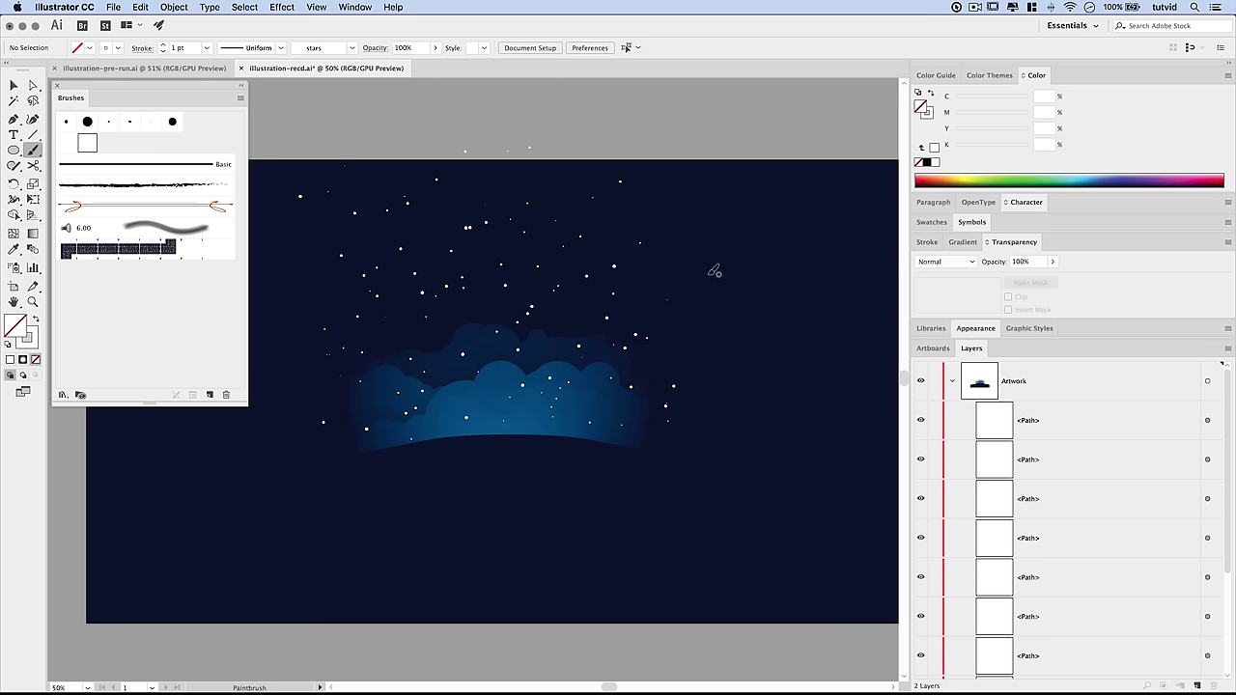
left_click(695, 287)
left_click(707, 209)
Lock the hill path and the yellow glow ellipse, and group all the painted star paths
scroll(1047, 510, "down", 5)
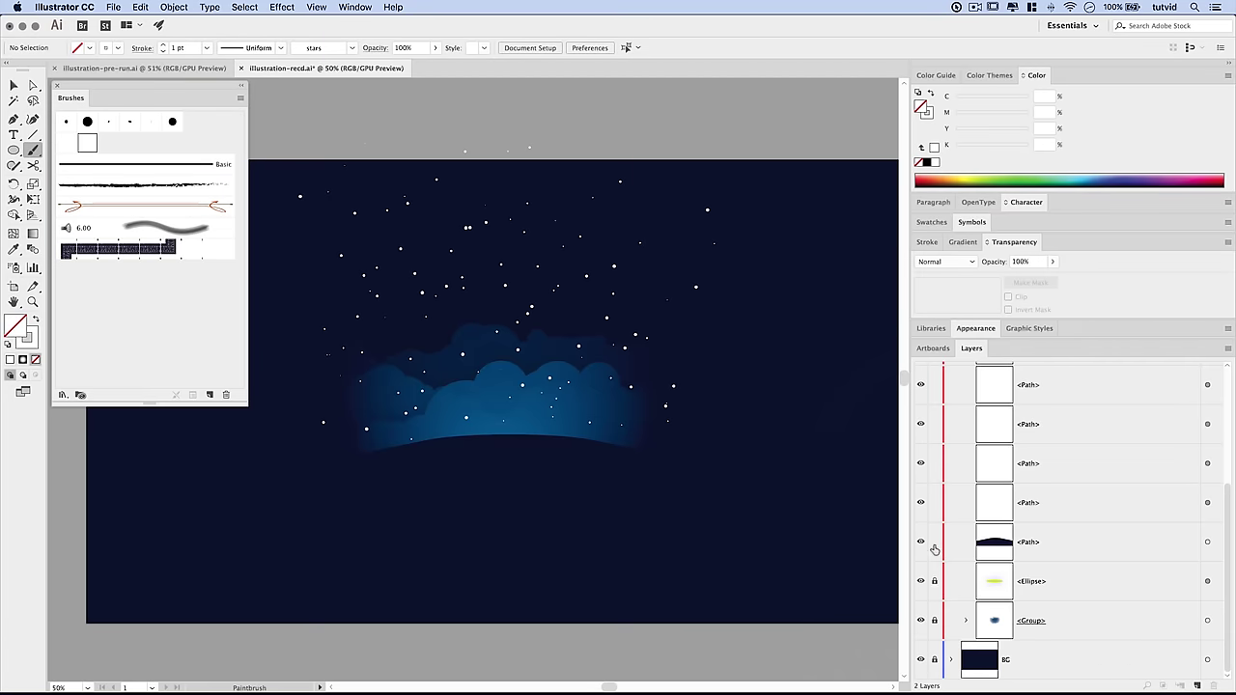
left_click(56, 86)
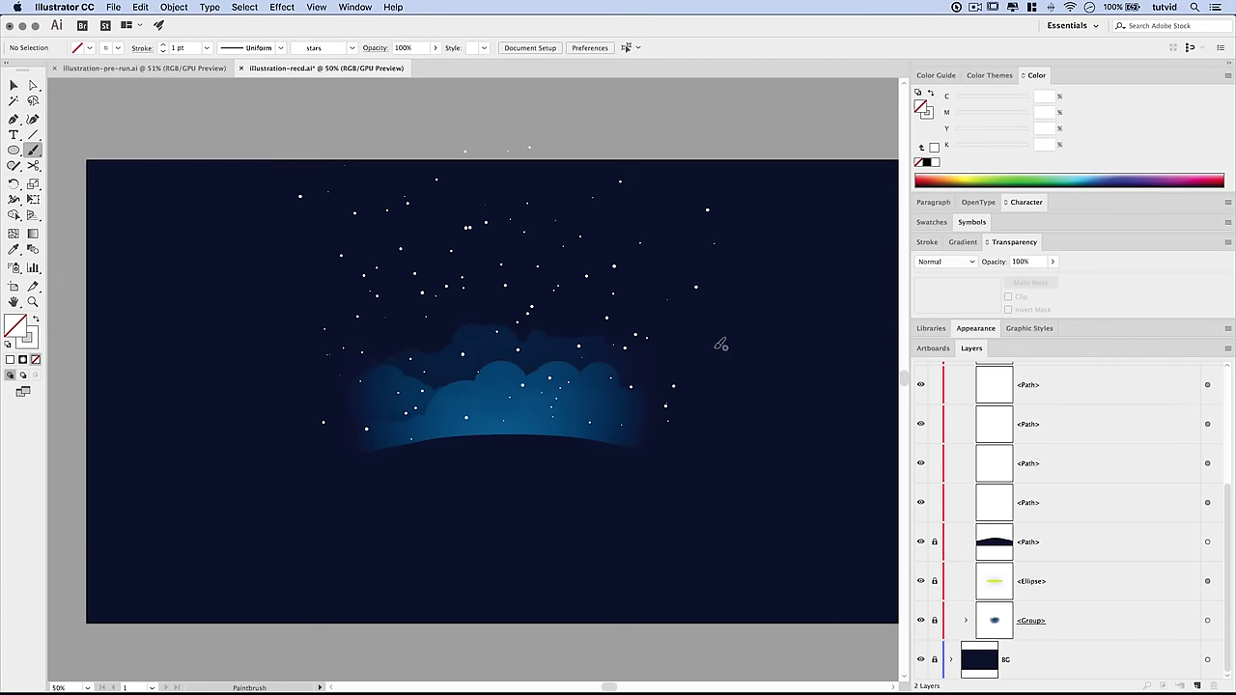
left_click(14, 86)
mouse_move(202, 125)
left_mouse_down()
mouse_move(409, 295)
mouse_move(763, 485)
mouse_move(797, 487)
left_mouse_up()
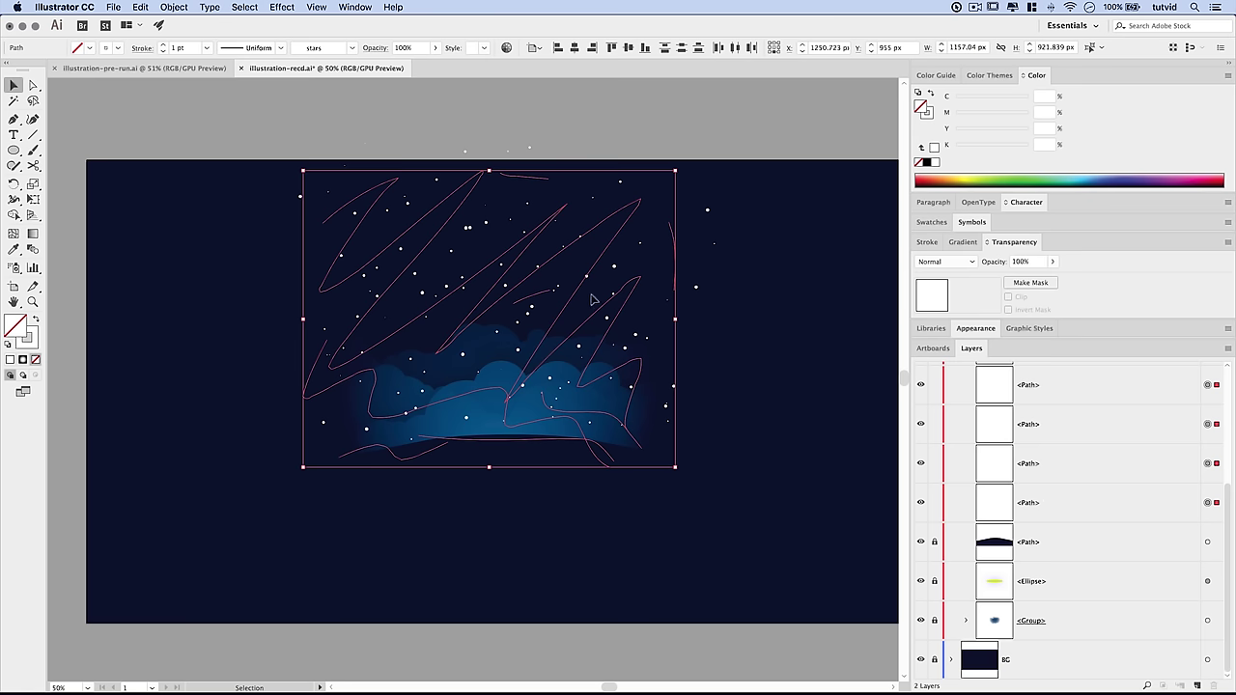
left_click(173, 7)
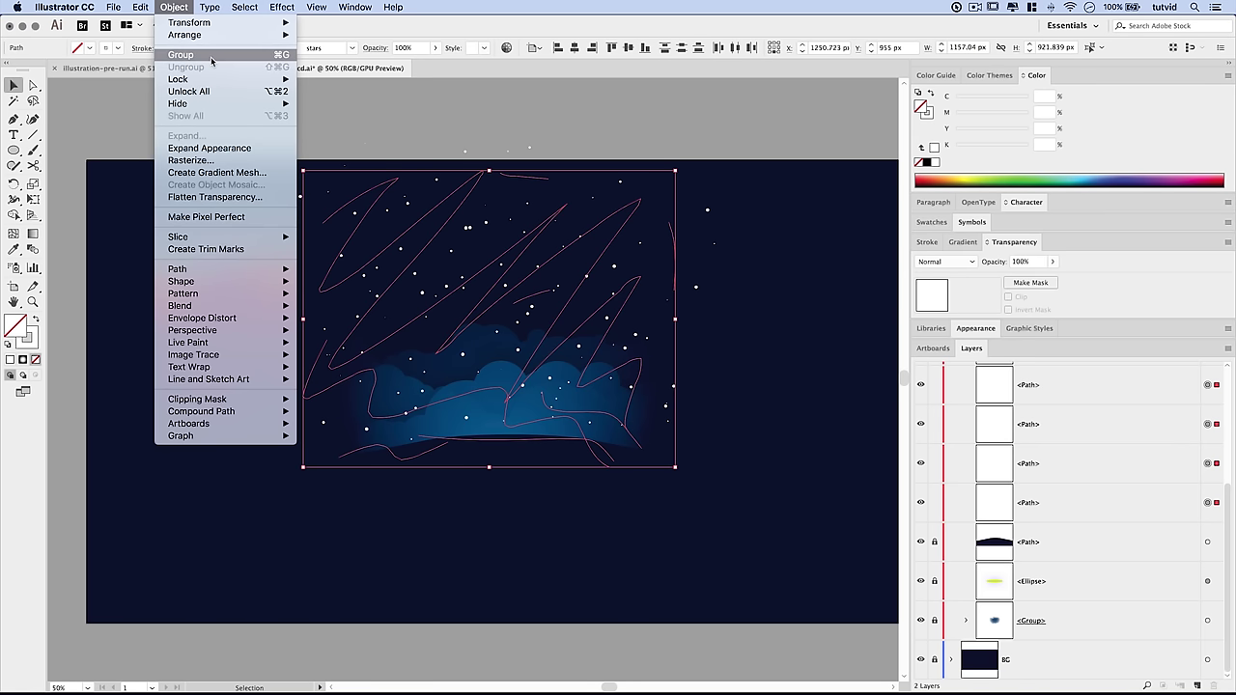
left_click(185, 58)
Rename the group of star paths as stars
double_click(1030, 423)
type("stars")
key("Return")
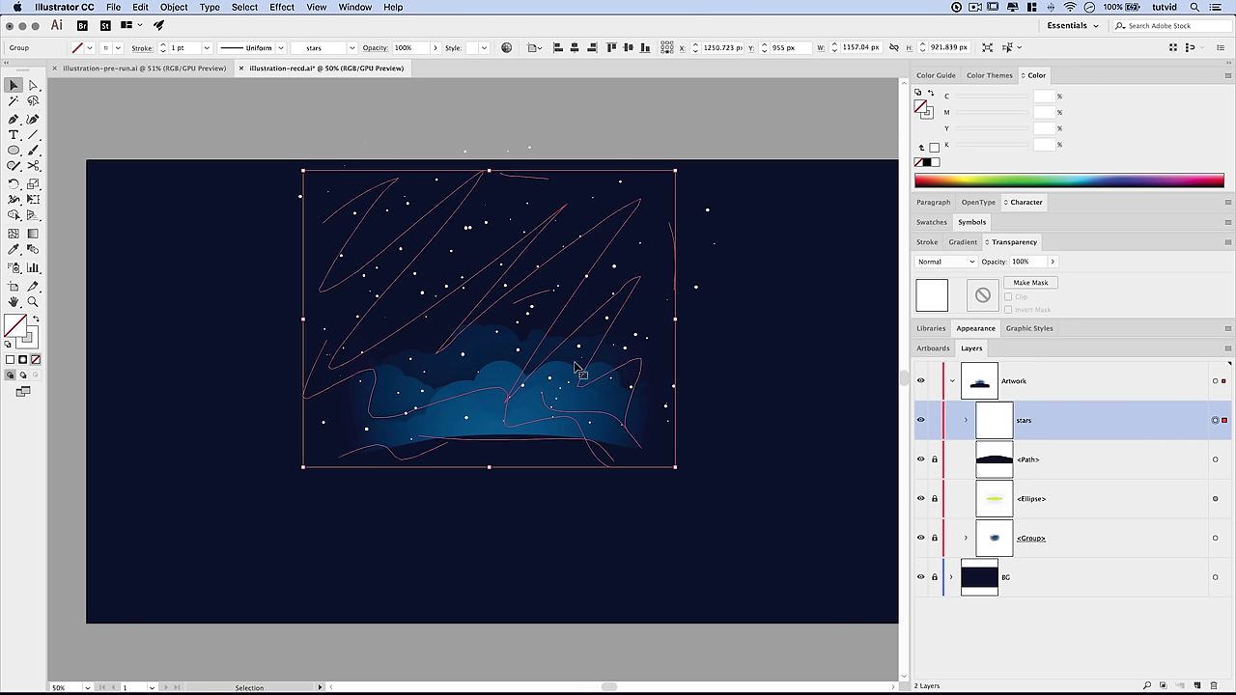
left_click(754, 408)
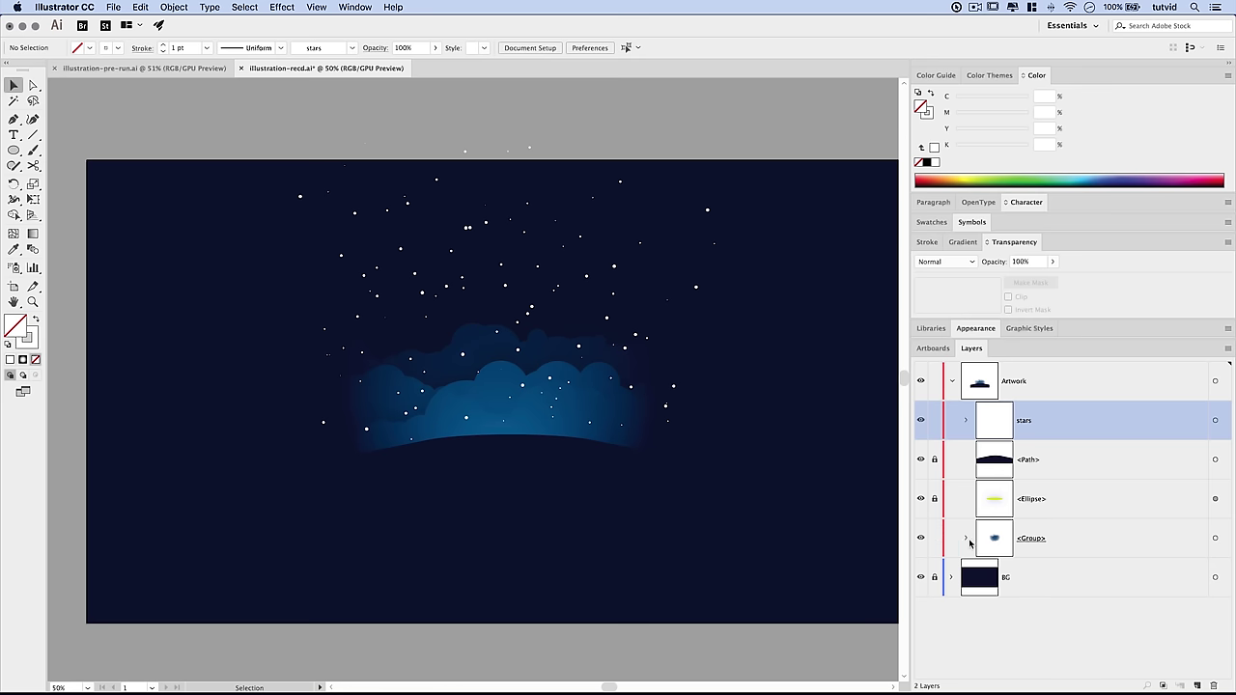
Copy the gradient circle from the unlocked cloud group's opacity mask and return to editing the artwork
left_click(966, 539)
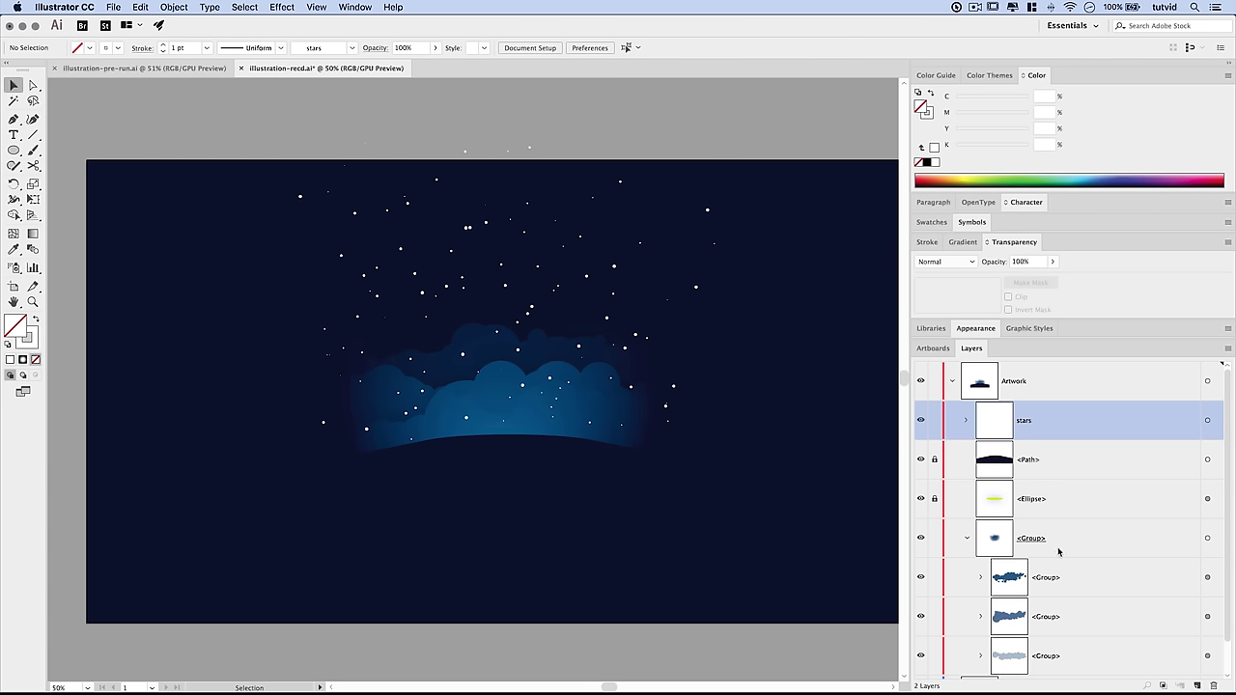
left_click(1207, 539)
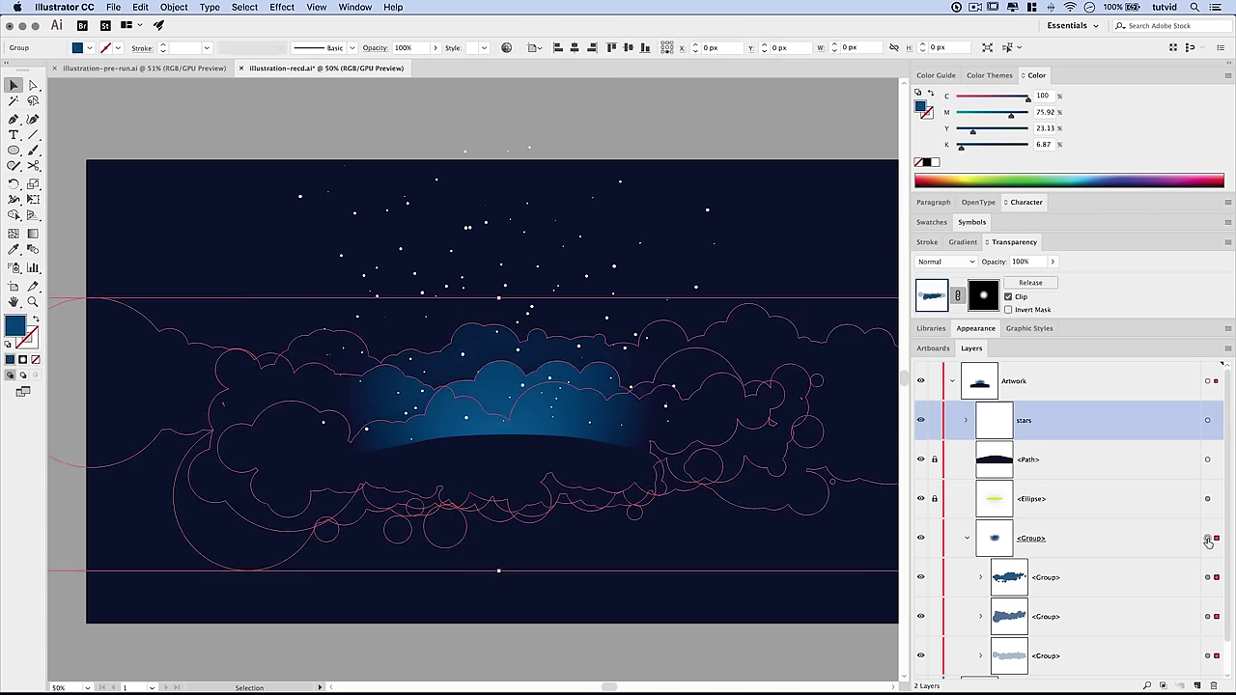
left_click(966, 538)
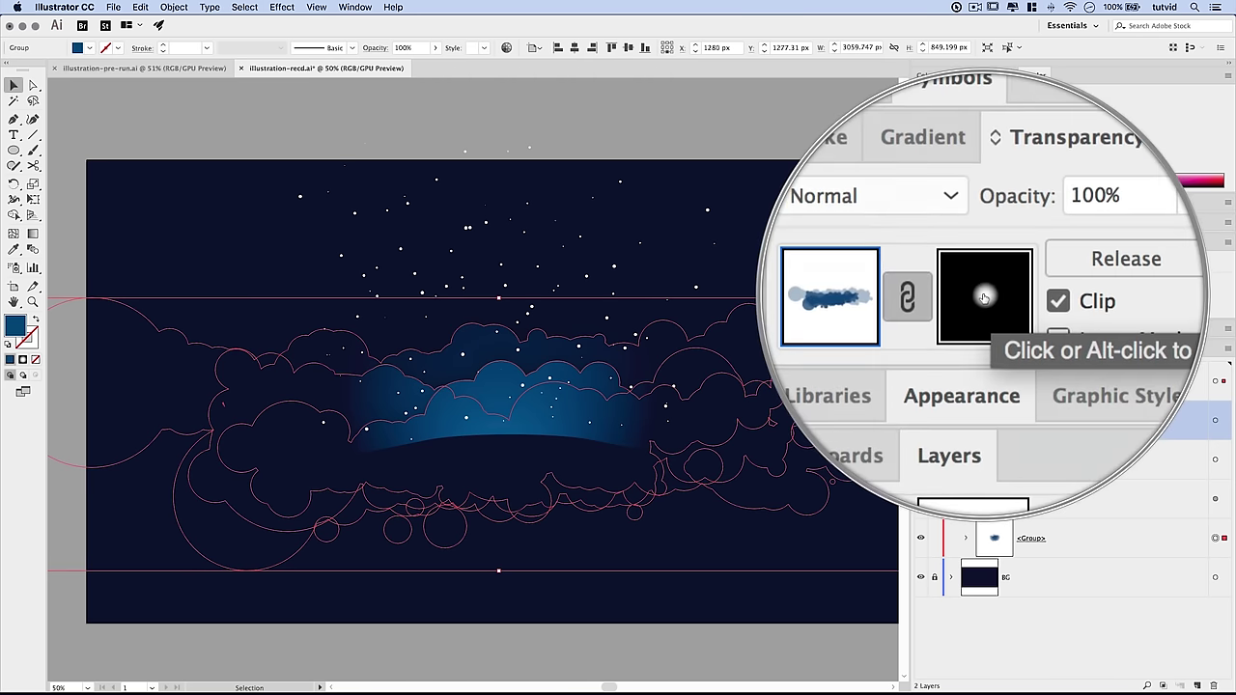
left_click(983, 297)
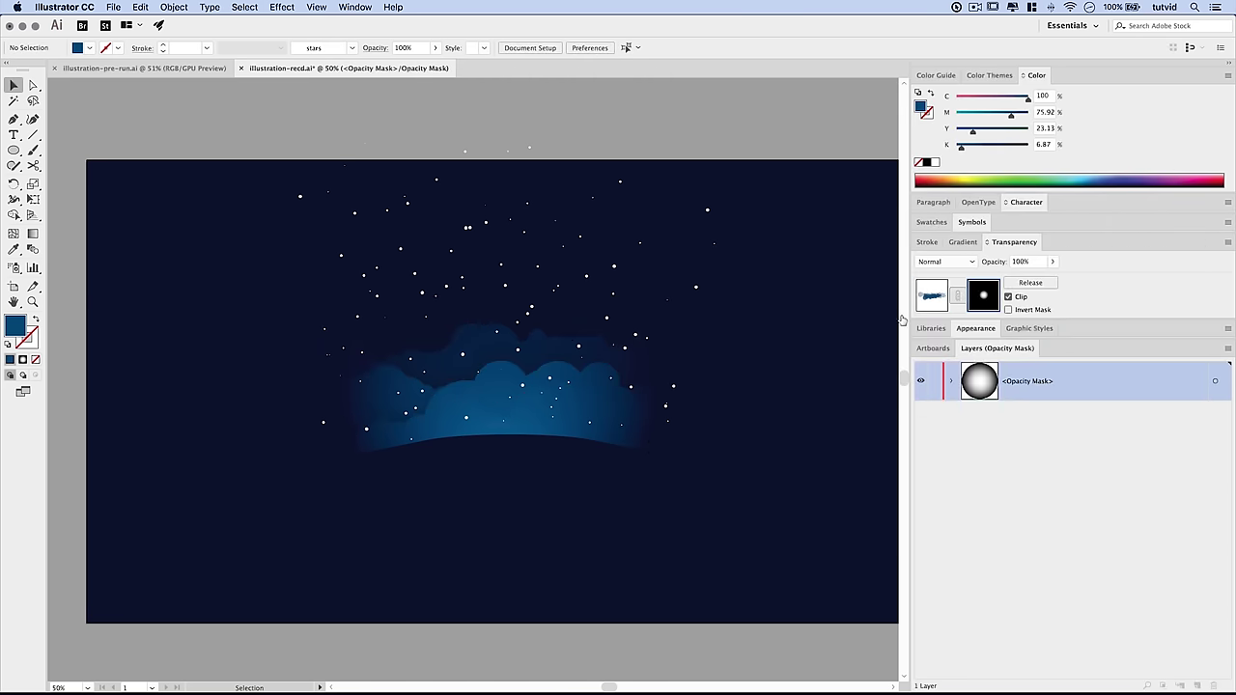
left_click(577, 362)
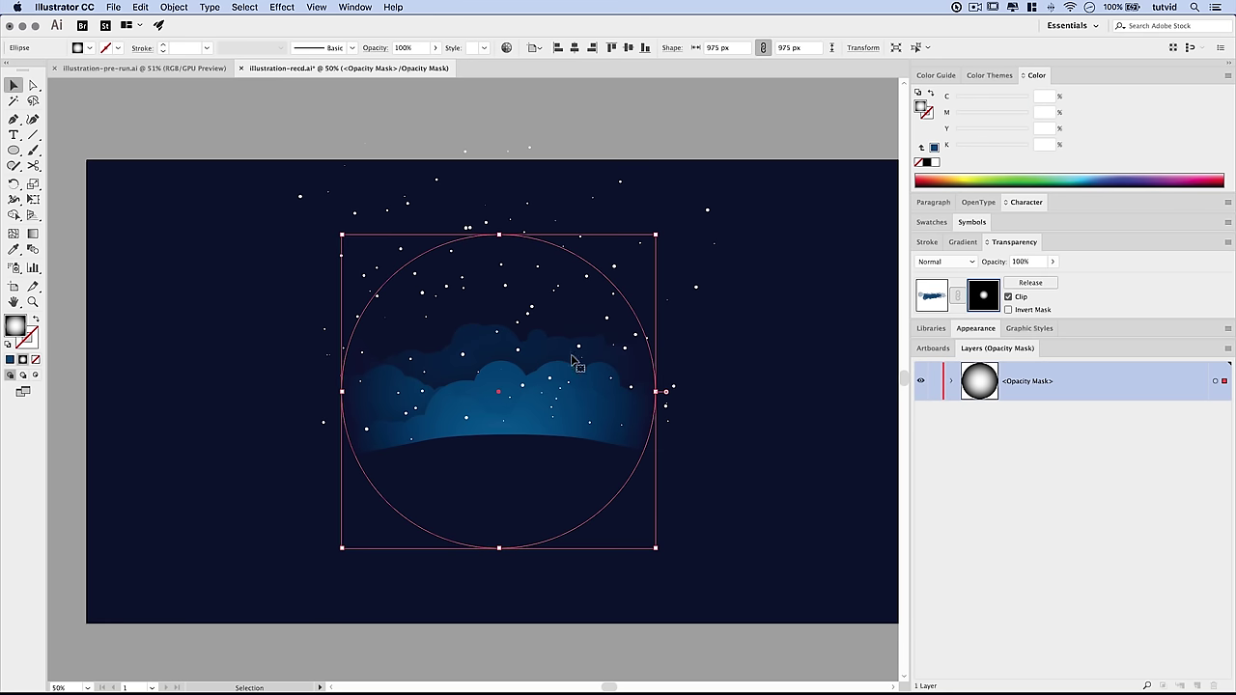
left_click(139, 8)
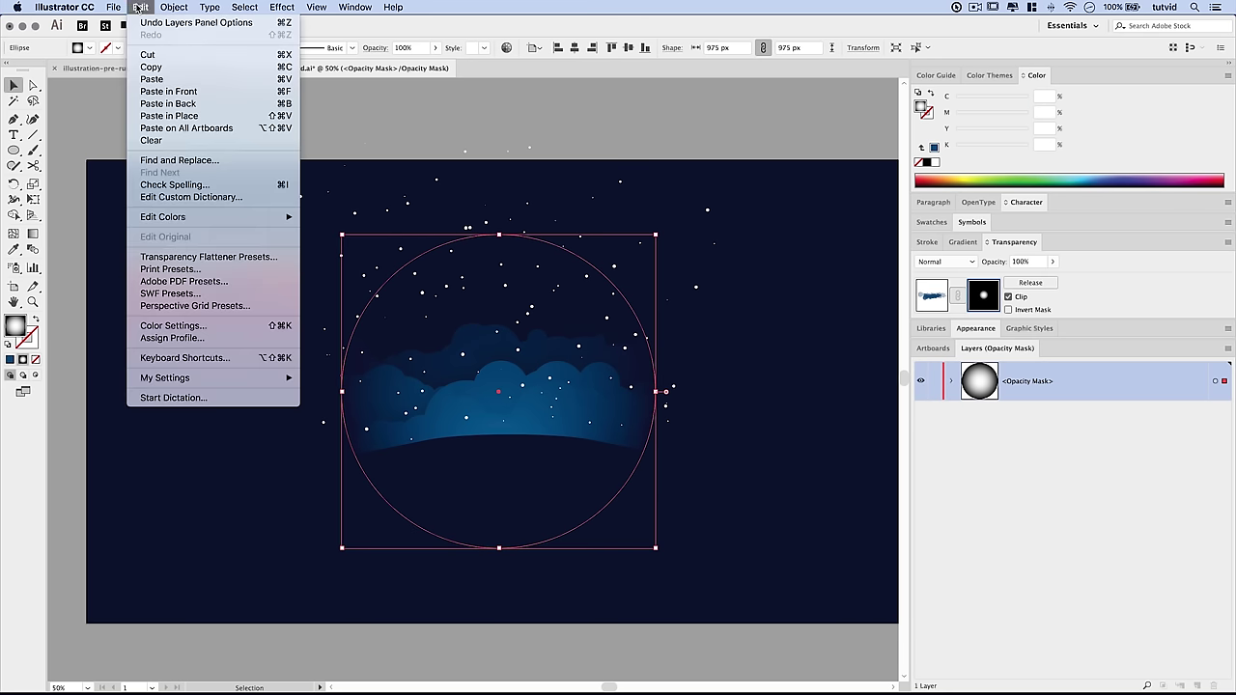
left_click(150, 66)
left_click(933, 299)
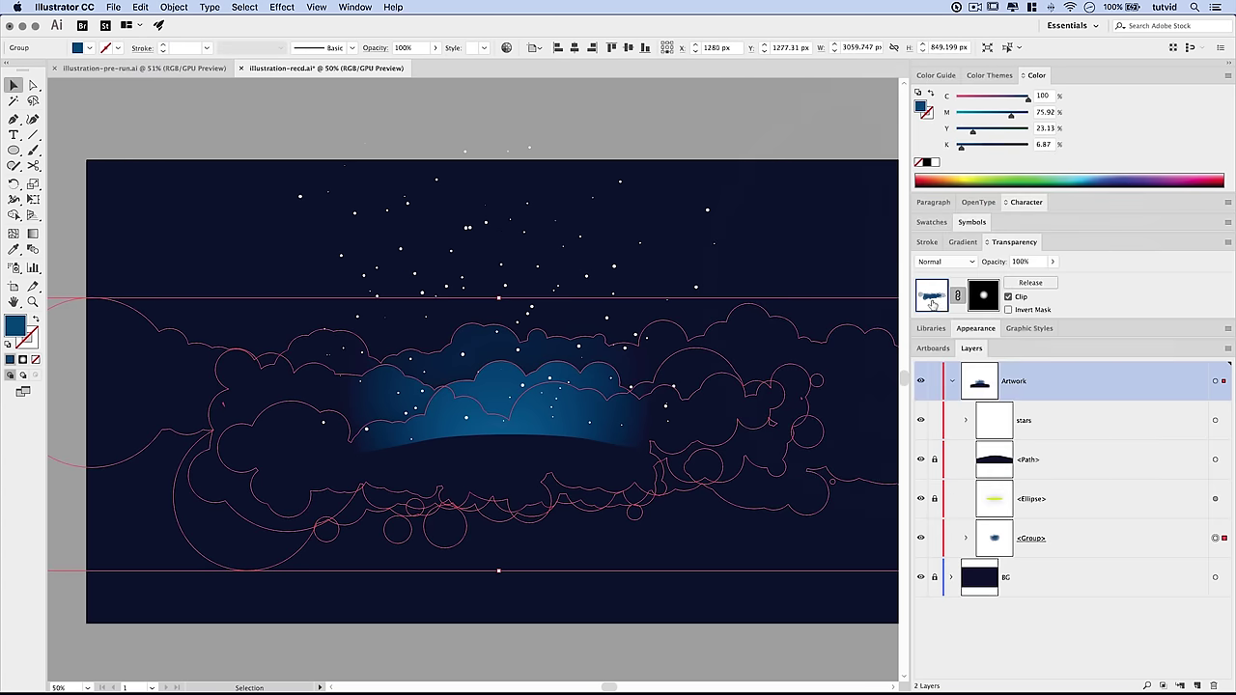
Create an opacity mask on the stars group and paste the copied gradient circle in front inside it
left_click(1214, 421)
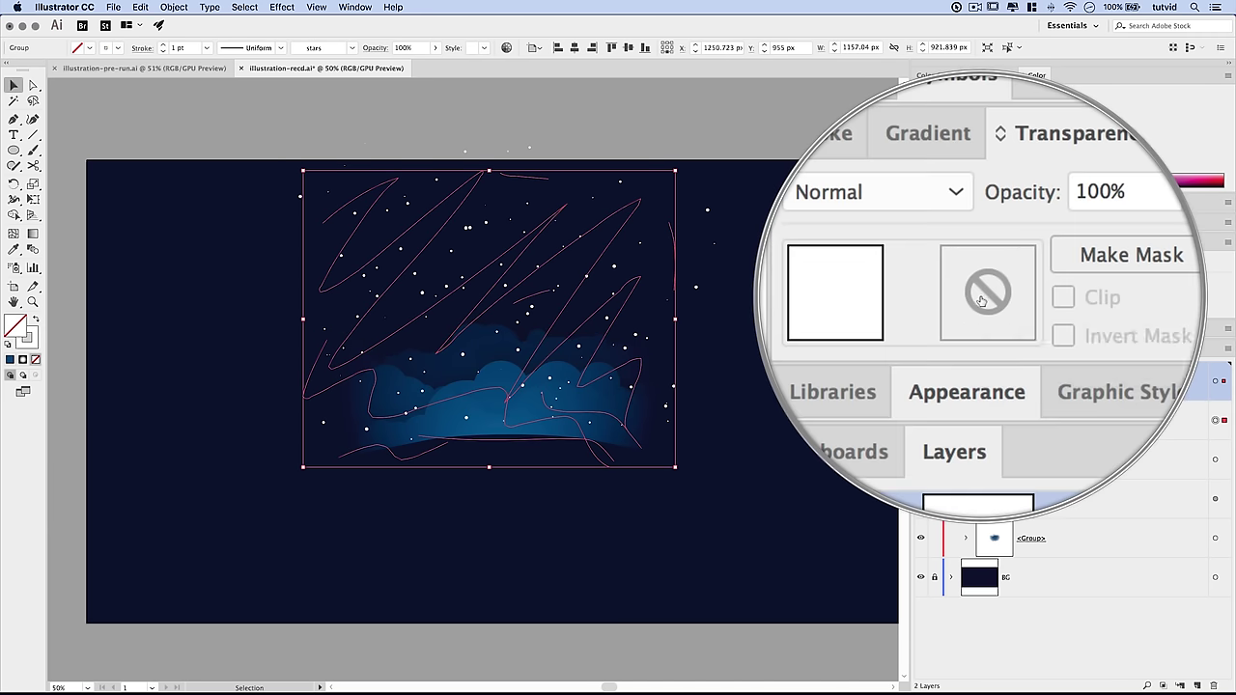
double_click(983, 296)
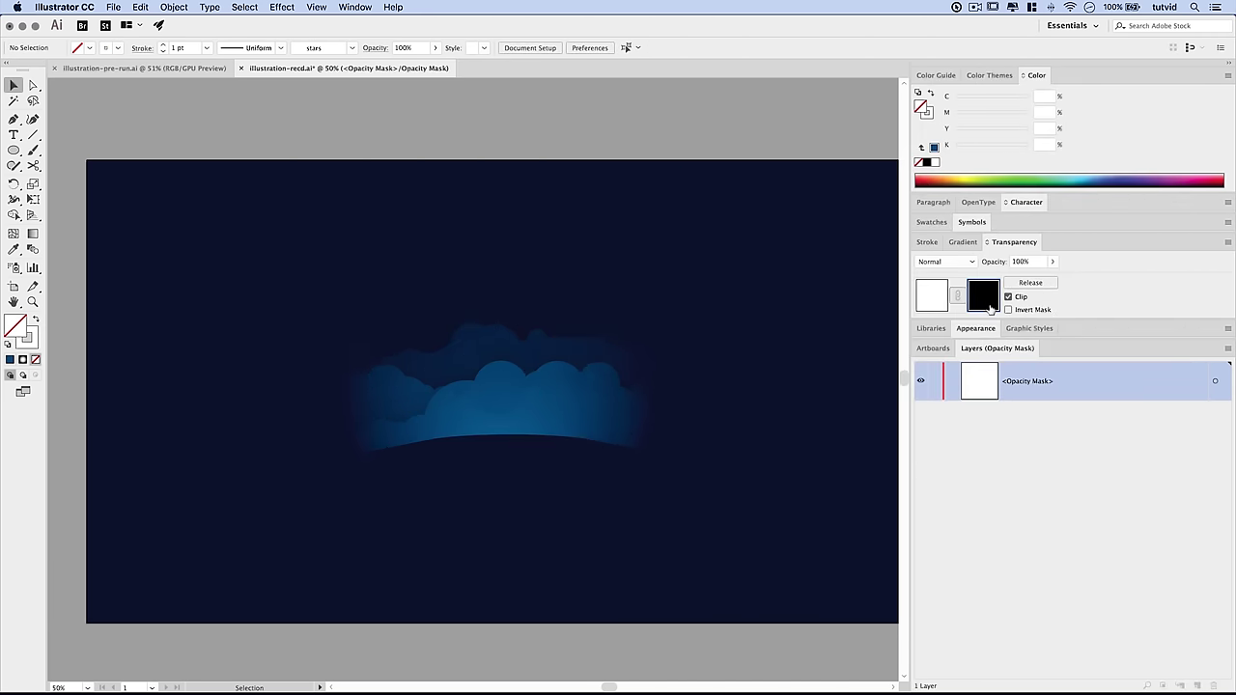
key("ctrl+f")
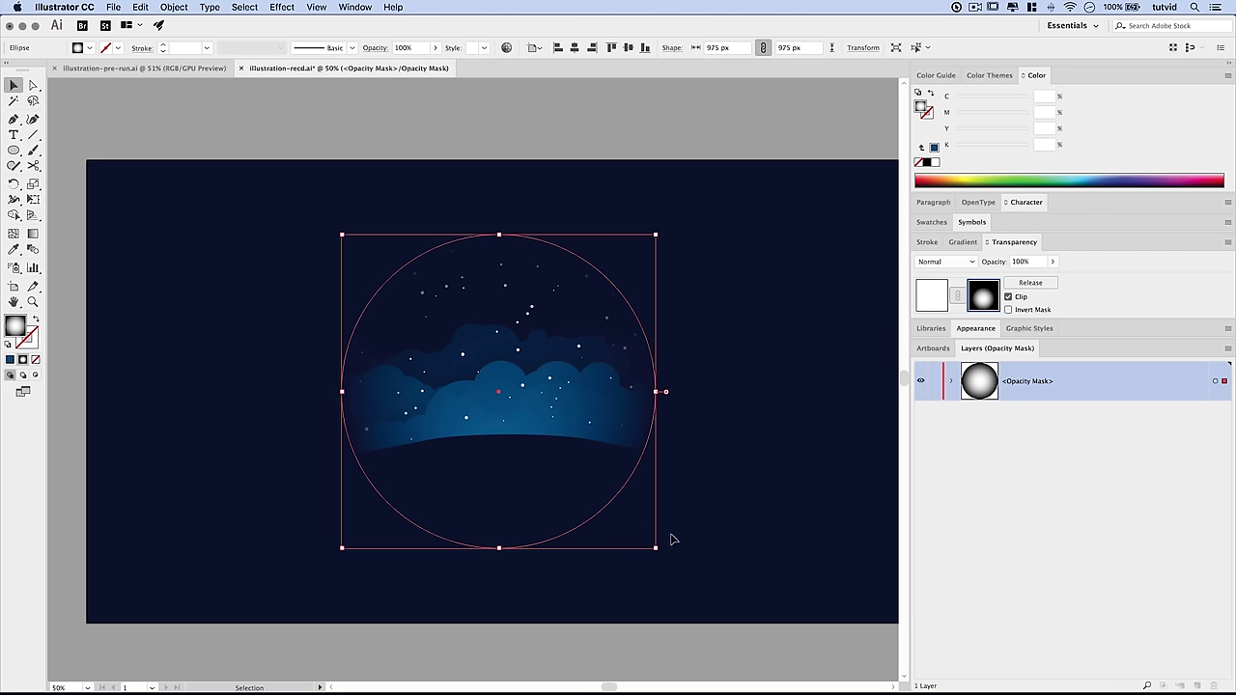
Shift the gradient circle in the stars' opacity mask upward to centre it over the upper clouds, and finish editing the mask
key("shift+Up")
key("shift+Up")
key("shift+Up")
key("shift+Up")
key("shift+Up")
key("shift+Up")
key("shift+Up")
key("shift+Up")
key("shift+Up")
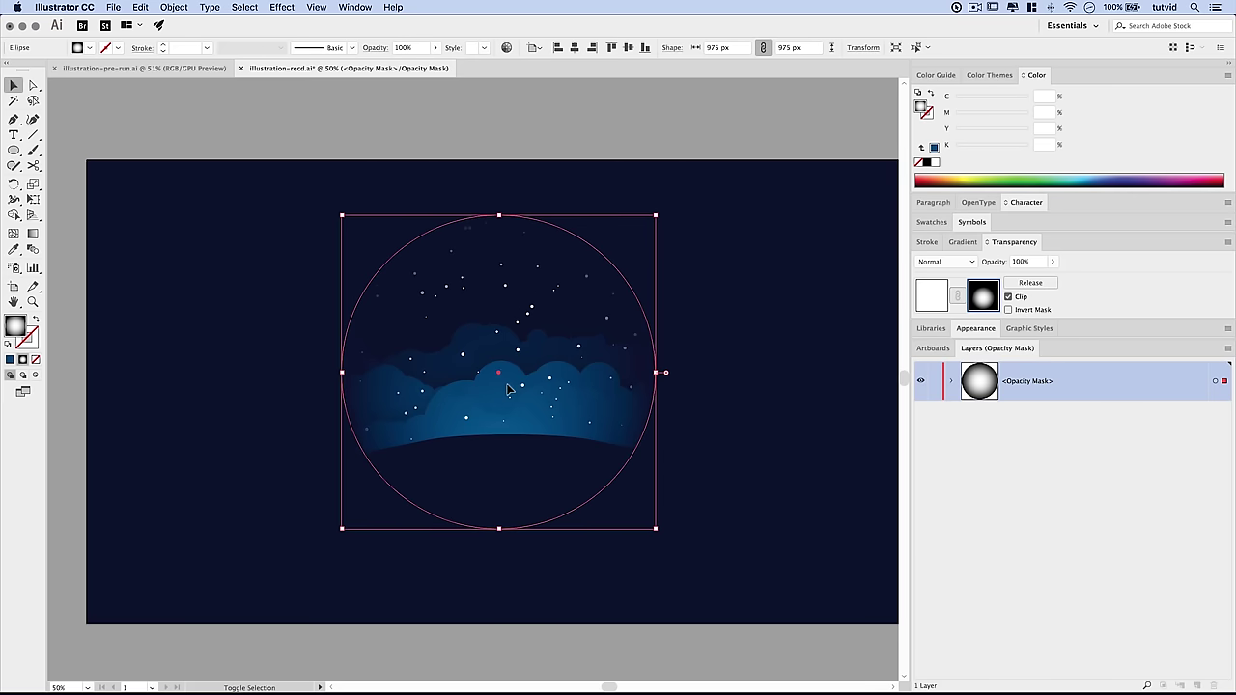
key("shift+Up")
key("shift+Up")
key("shift+Up")
key("shift+Up")
key("shift+Up")
key("shift+Up")
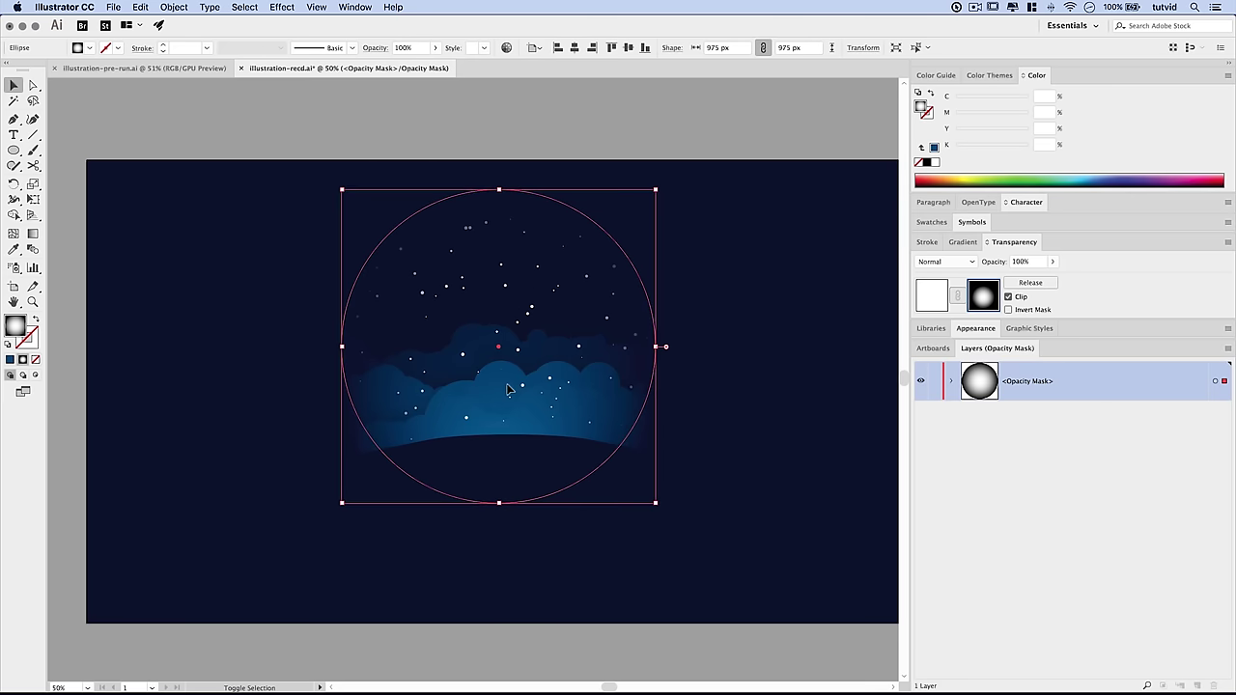
key("shift+Down")
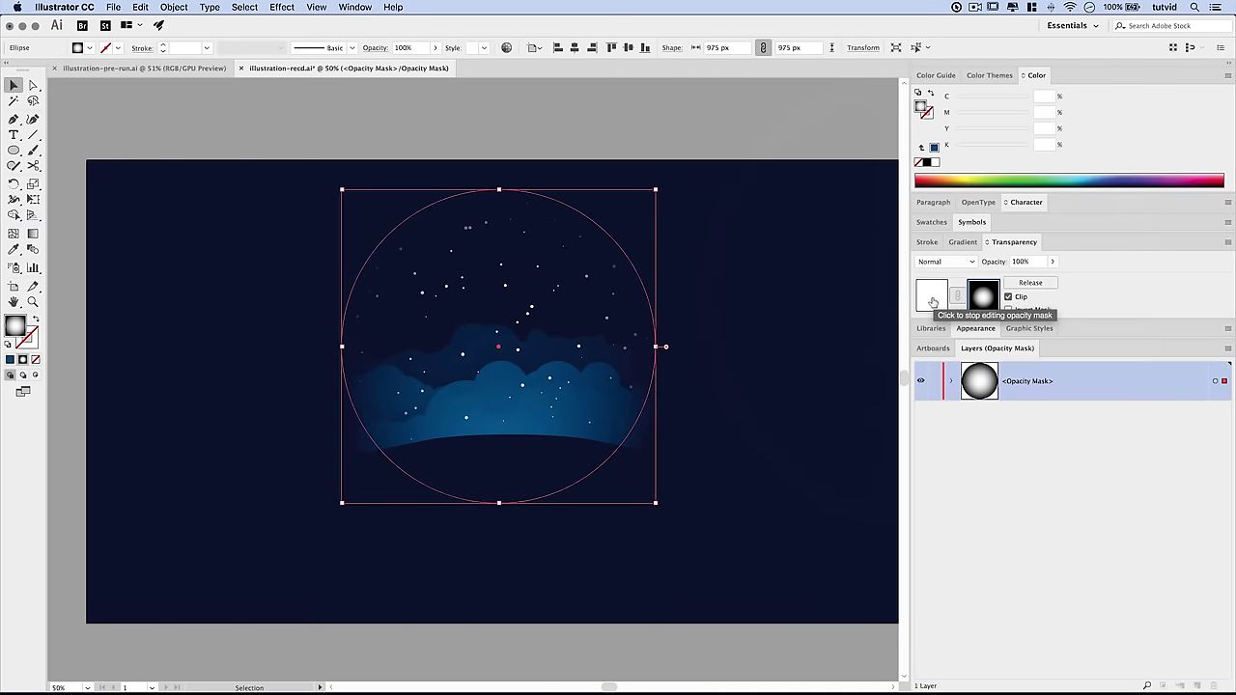
left_click(933, 301)
left_click(782, 572)
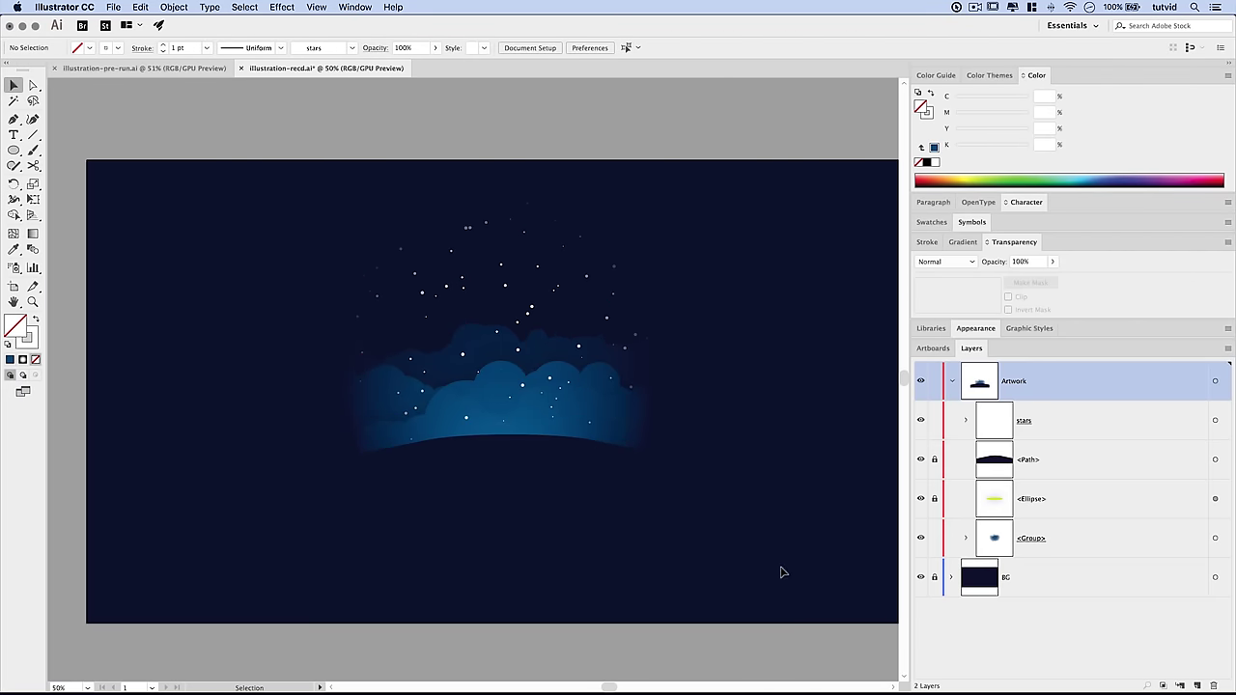
Lock the cloud group and set the stars group's blend mode to Overlay
left_click(935, 542)
left_click(1215, 422)
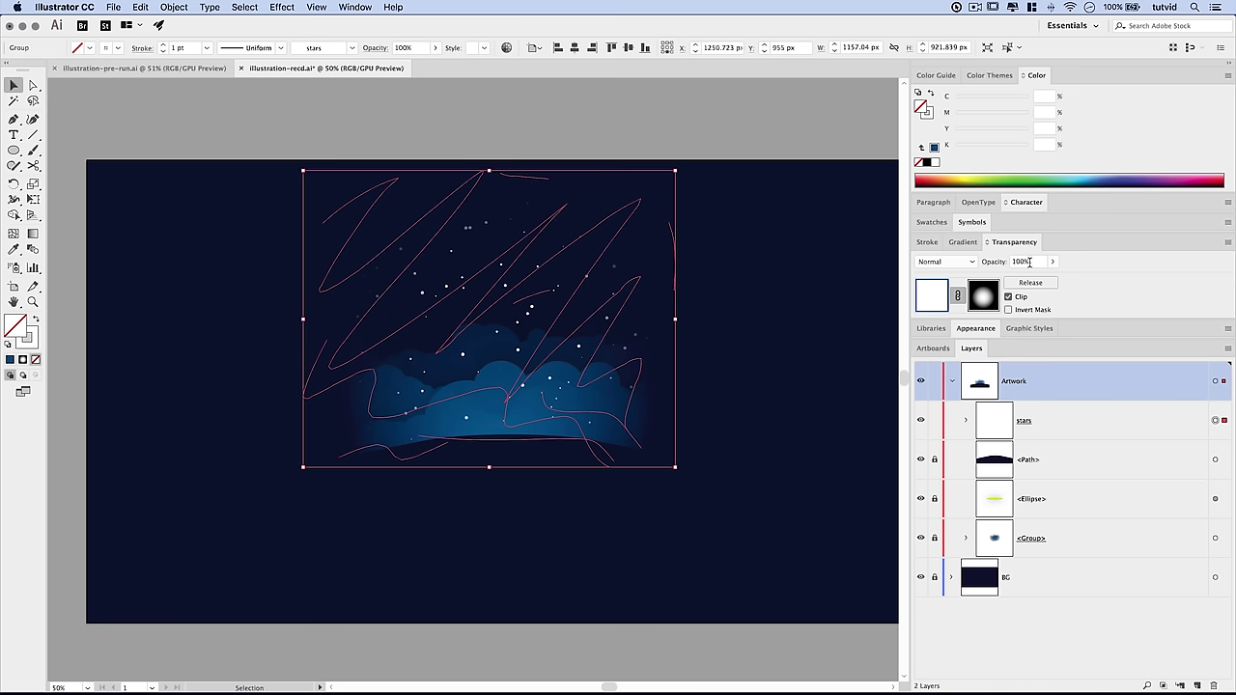
left_click(973, 263)
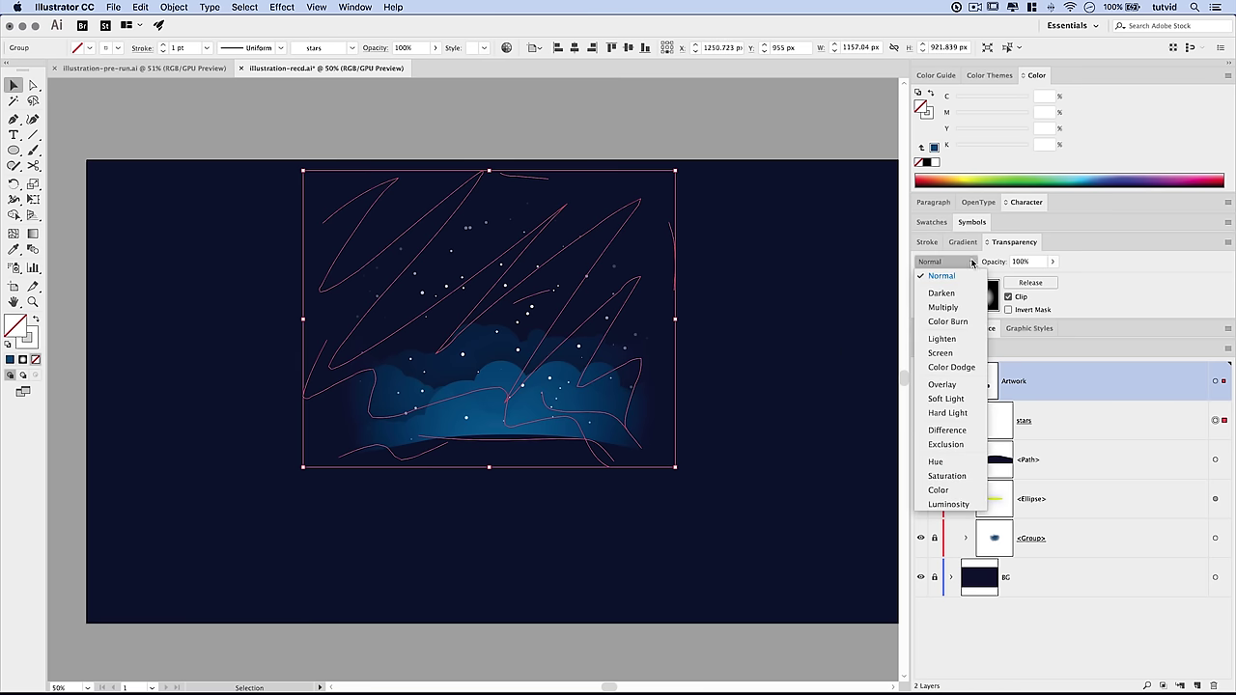
left_click(954, 386)
left_click(584, 572)
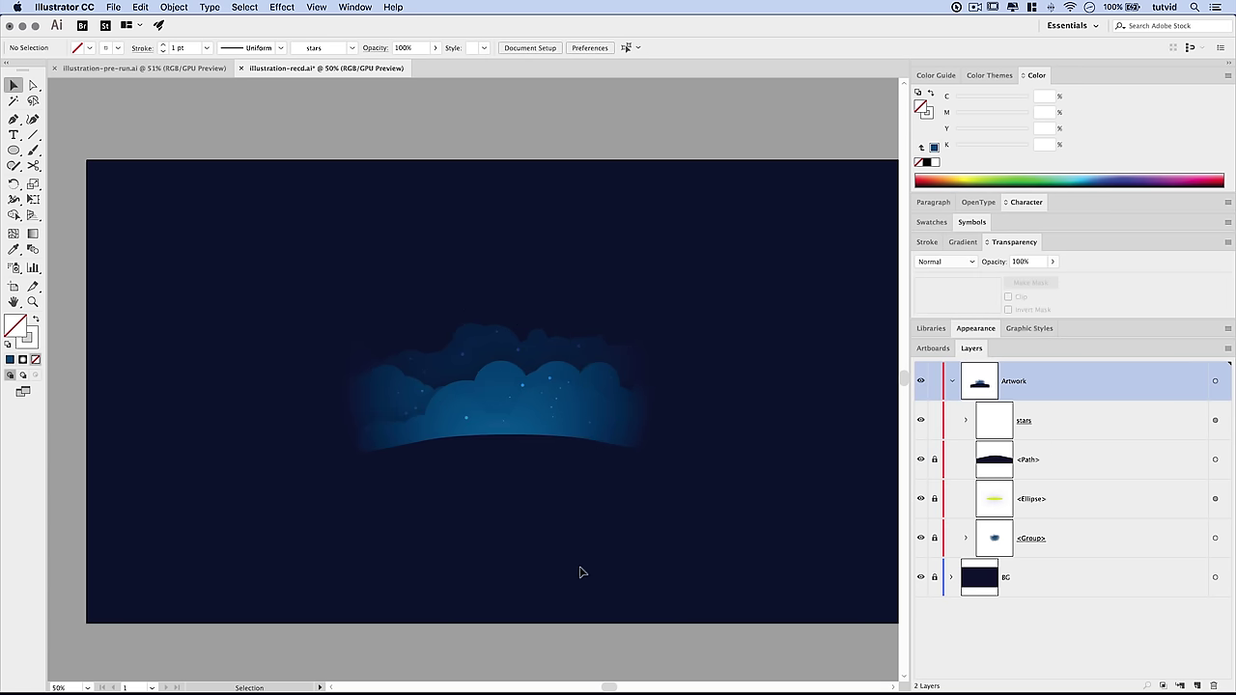
left_click(1215, 421)
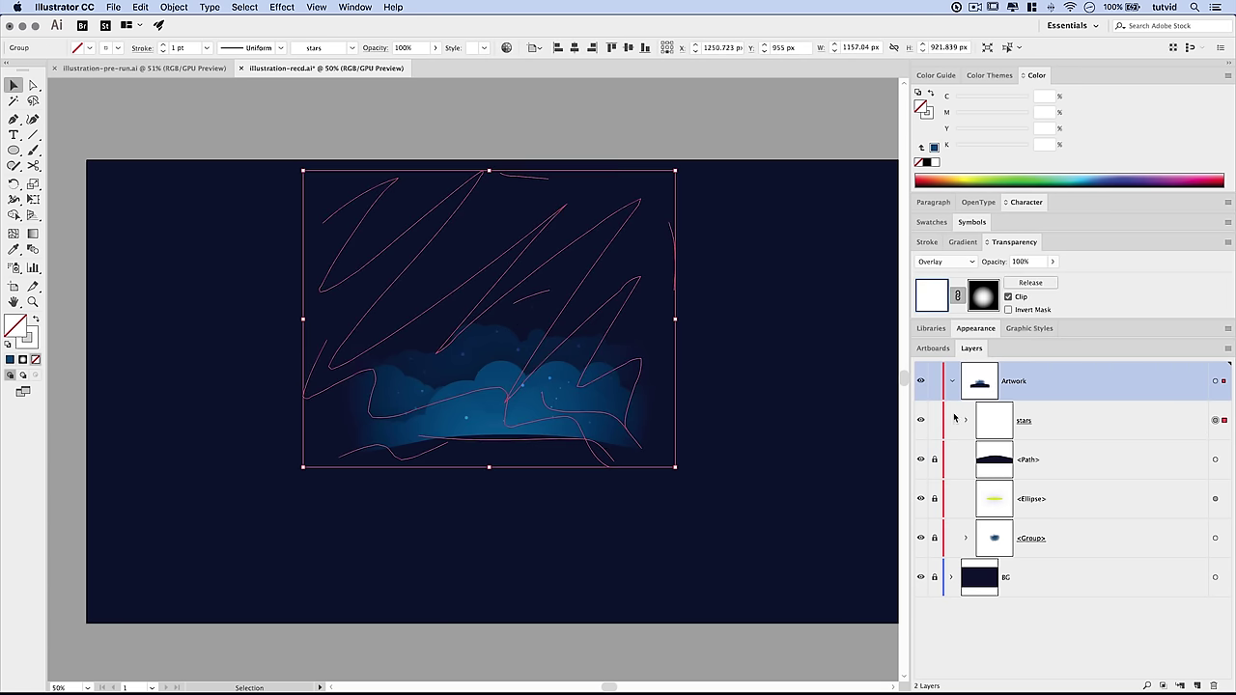
left_click(1077, 425)
key("super+l")
key("super+l")
key("super+l")
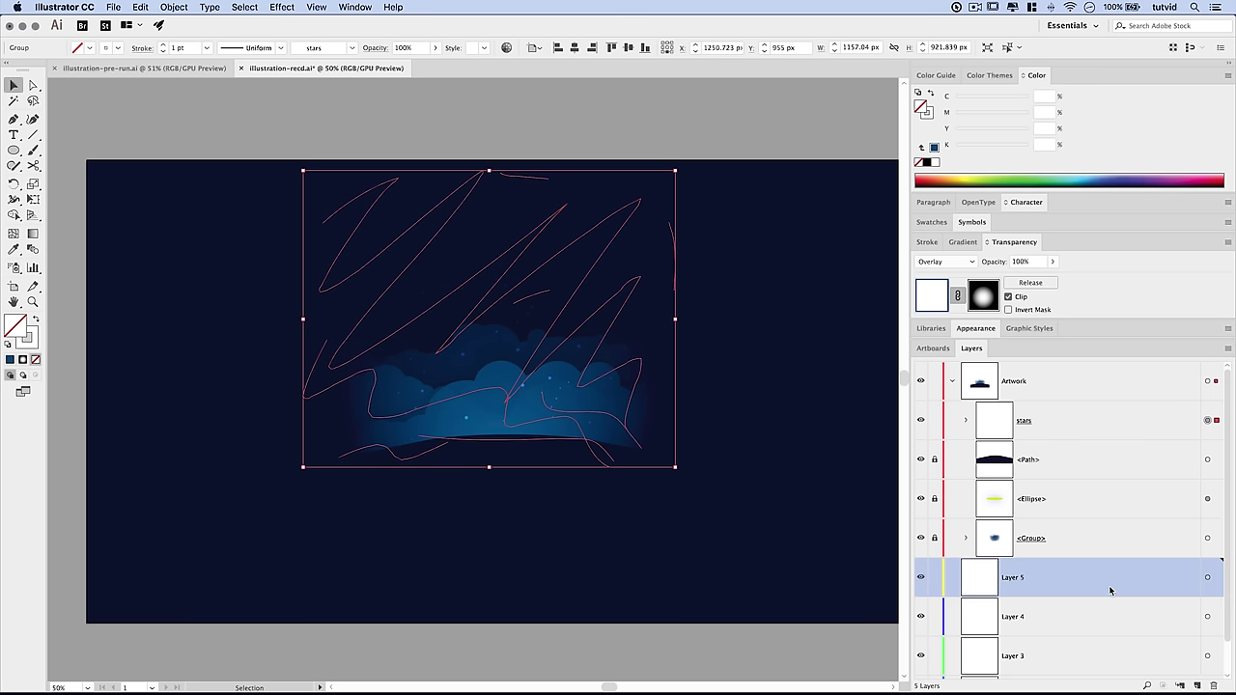
key("super+z")
key("super+z")
key("super+z")
Duplicate the stars group twice in the Artwork layer to intensify the Overlay stars
left_click(1070, 422)
left_click_drag(1069, 421, 1197, 685)
left_click(1084, 422)
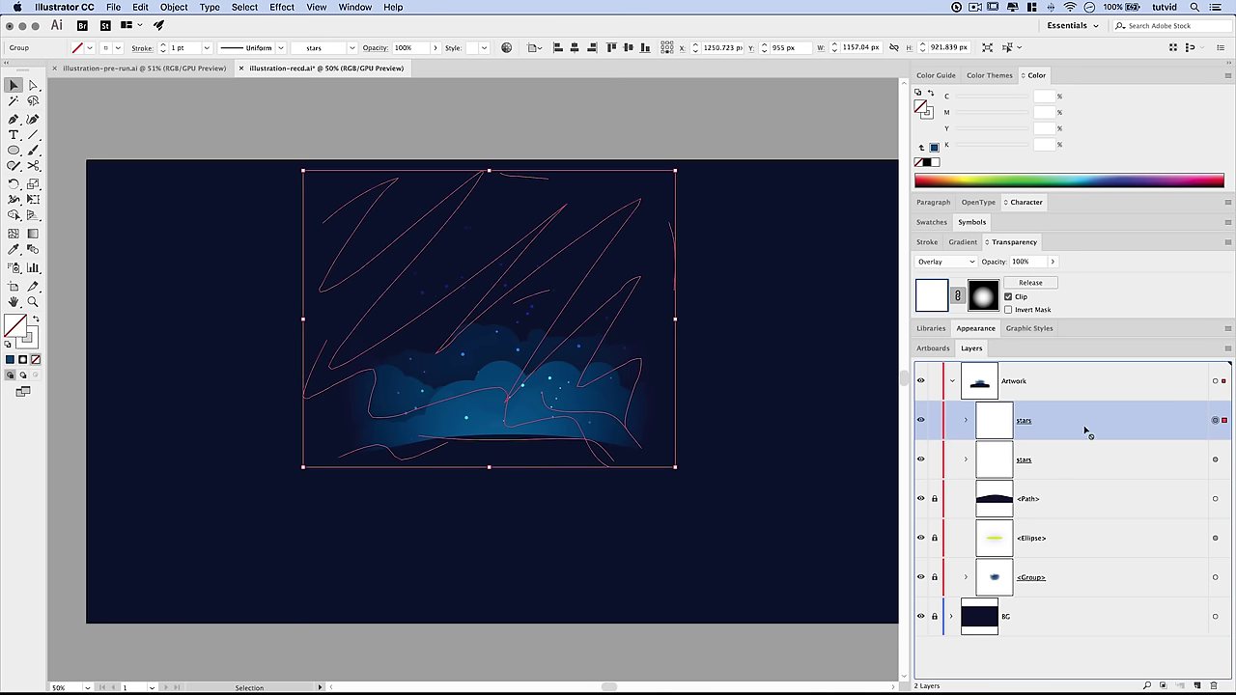
left_click_drag(1197, 684, 1197, 684)
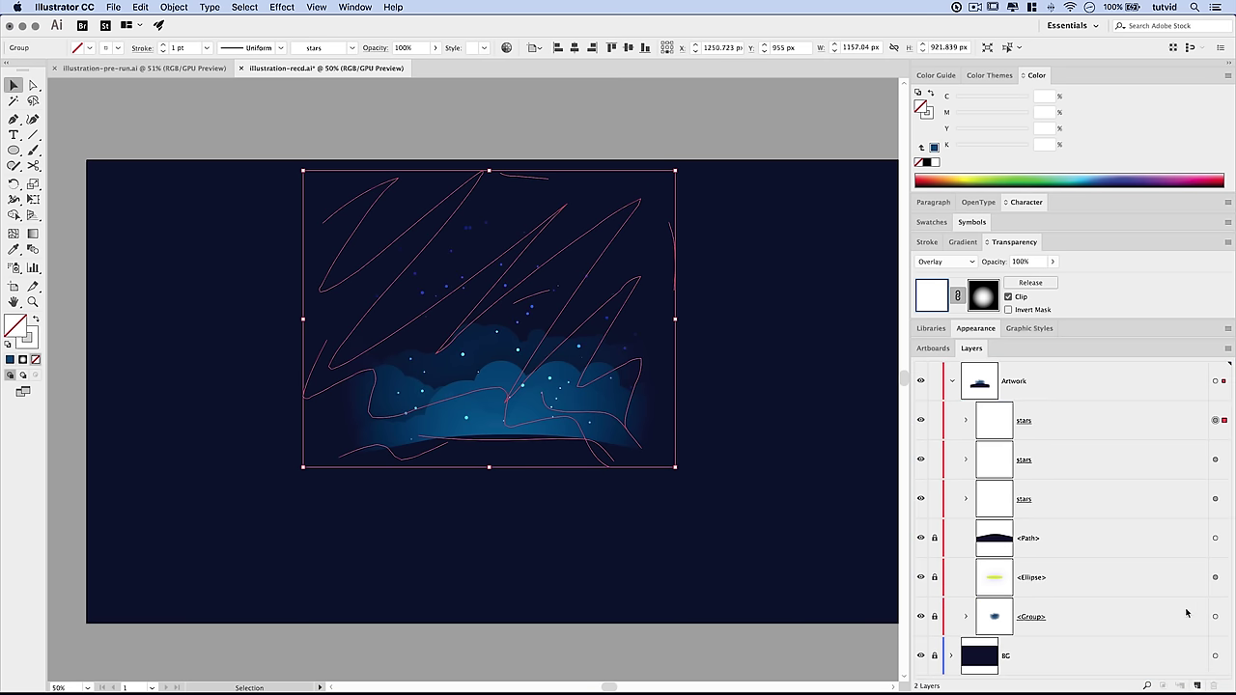
left_click(808, 516)
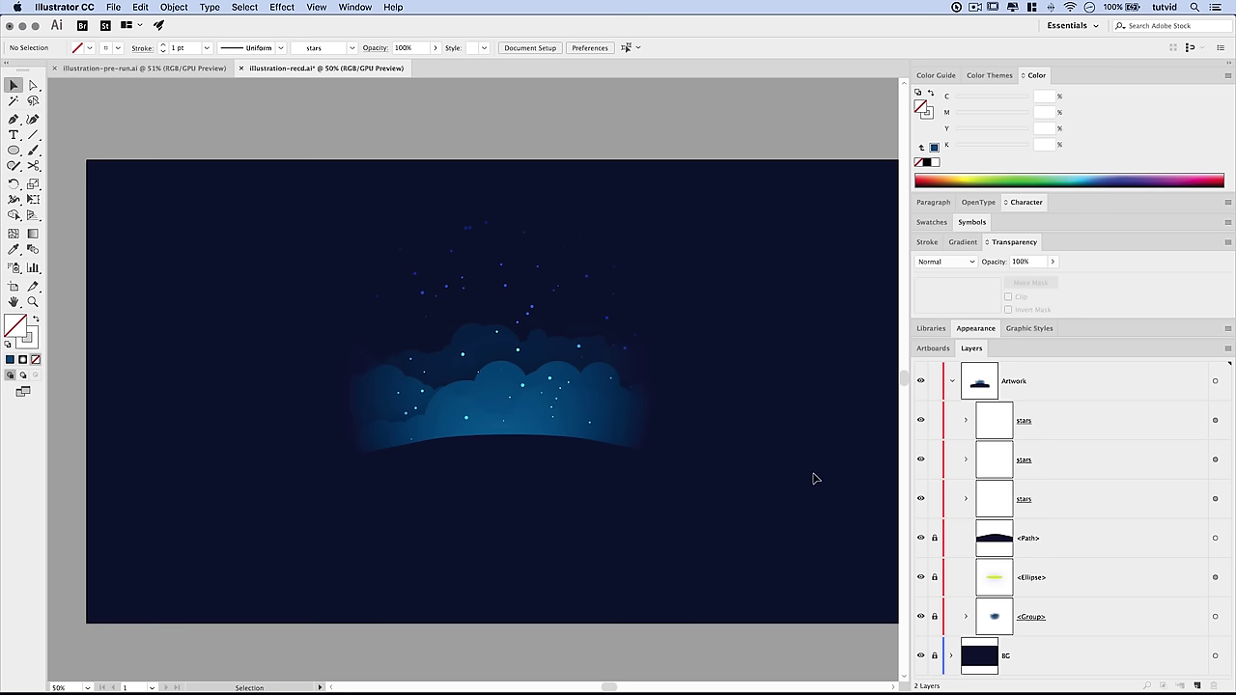
Lock the three stars groups and move them together beneath the hill path in the Artwork layer
left_click(1129, 504)
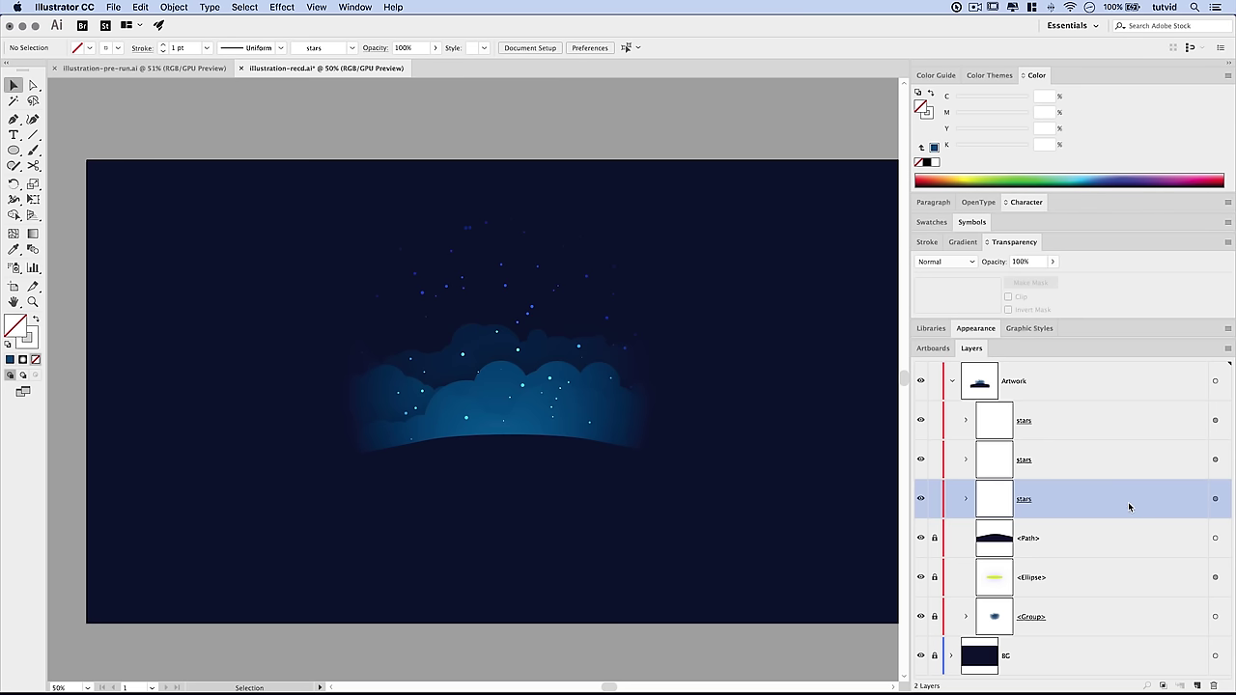
left_click(933, 499)
left_click(1064, 420)
left_click(1068, 504, "shift")
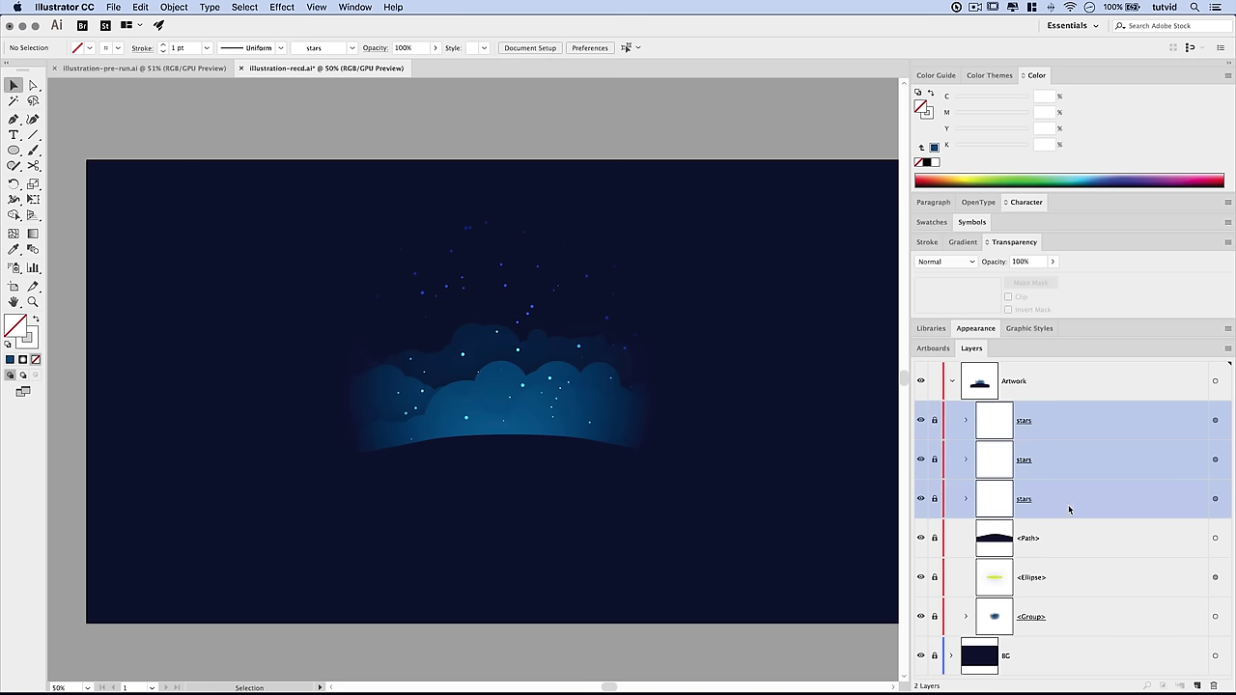
left_click(1059, 426)
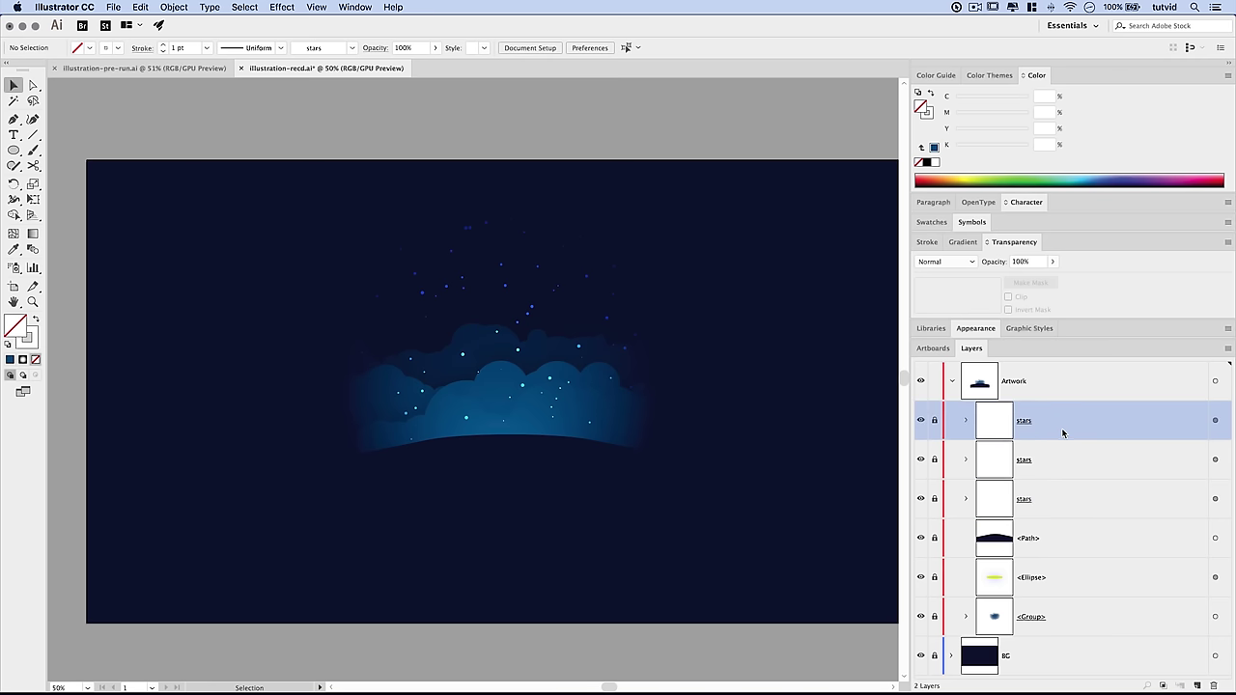
left_click(1080, 501, "shift")
left_click_drag(1055, 496, 1060, 557)
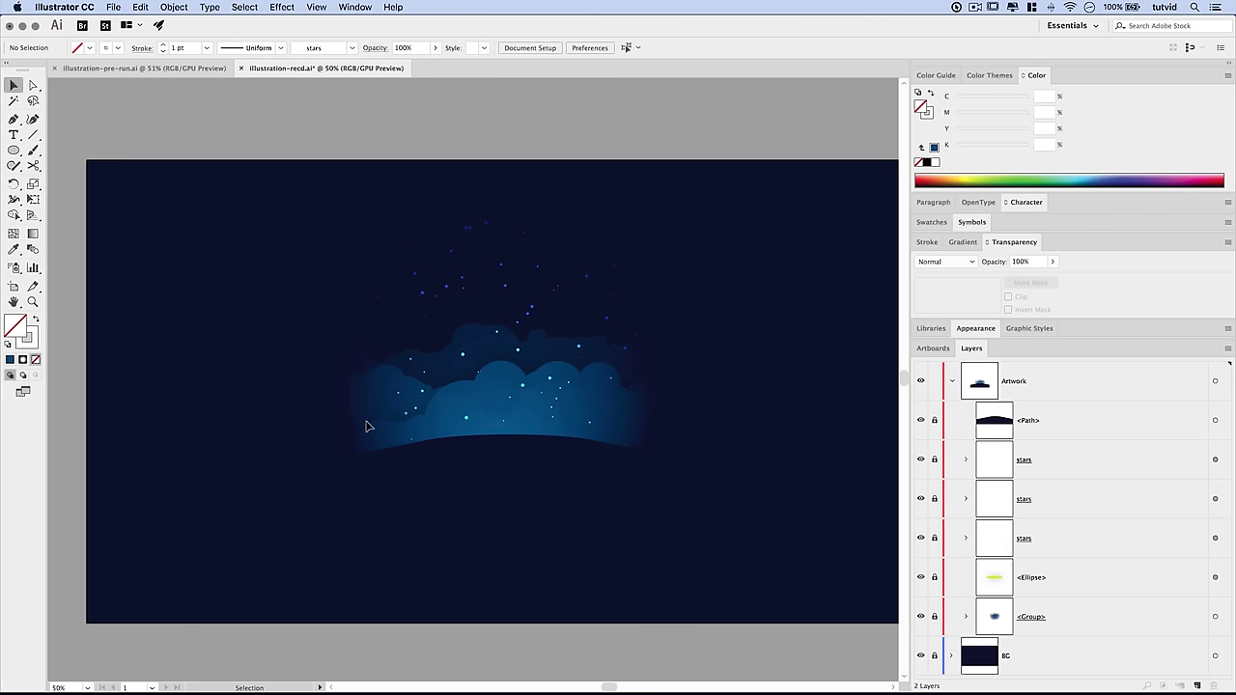
left_click(1058, 472)
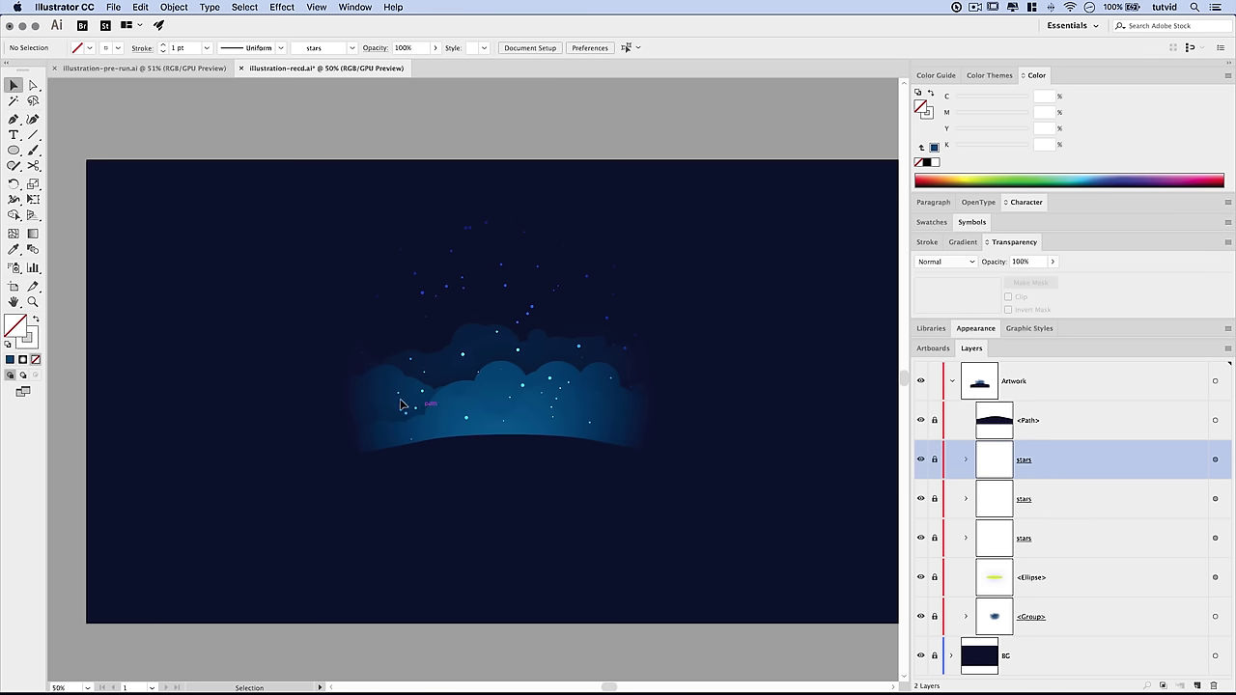
Make the hill path's layer row active, then set the fill to pale blue e3f4ff with no stroke
left_click(1052, 426)
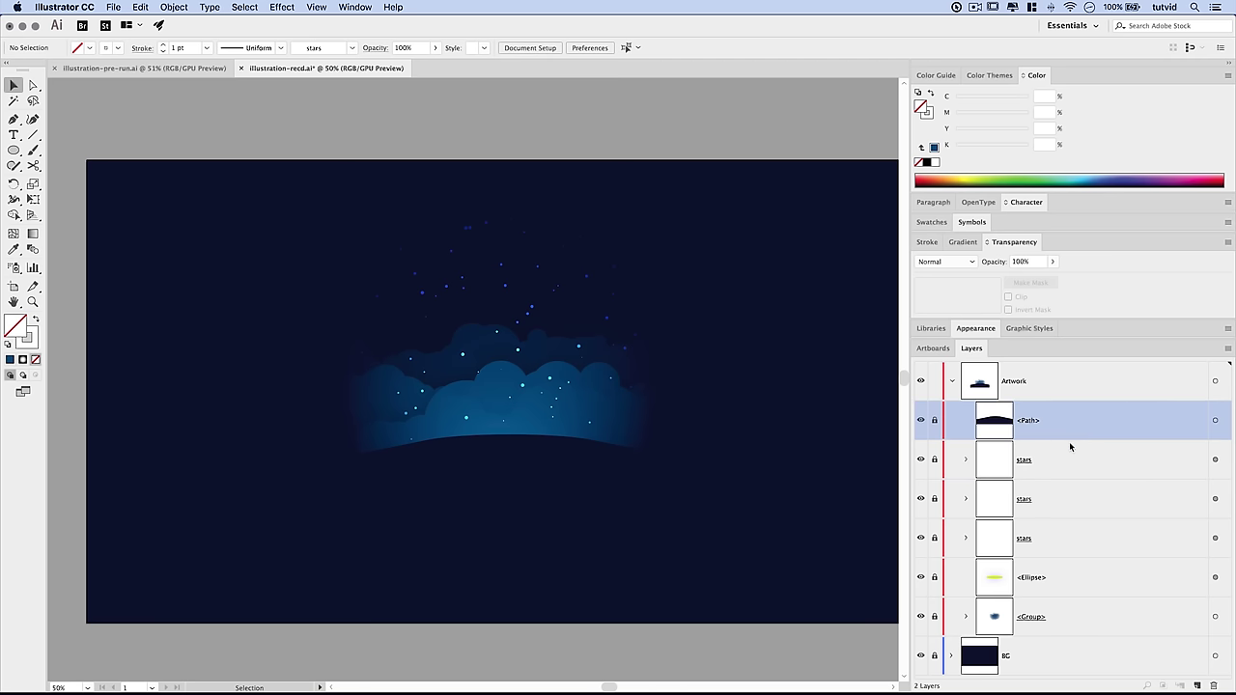
left_click(35, 321)
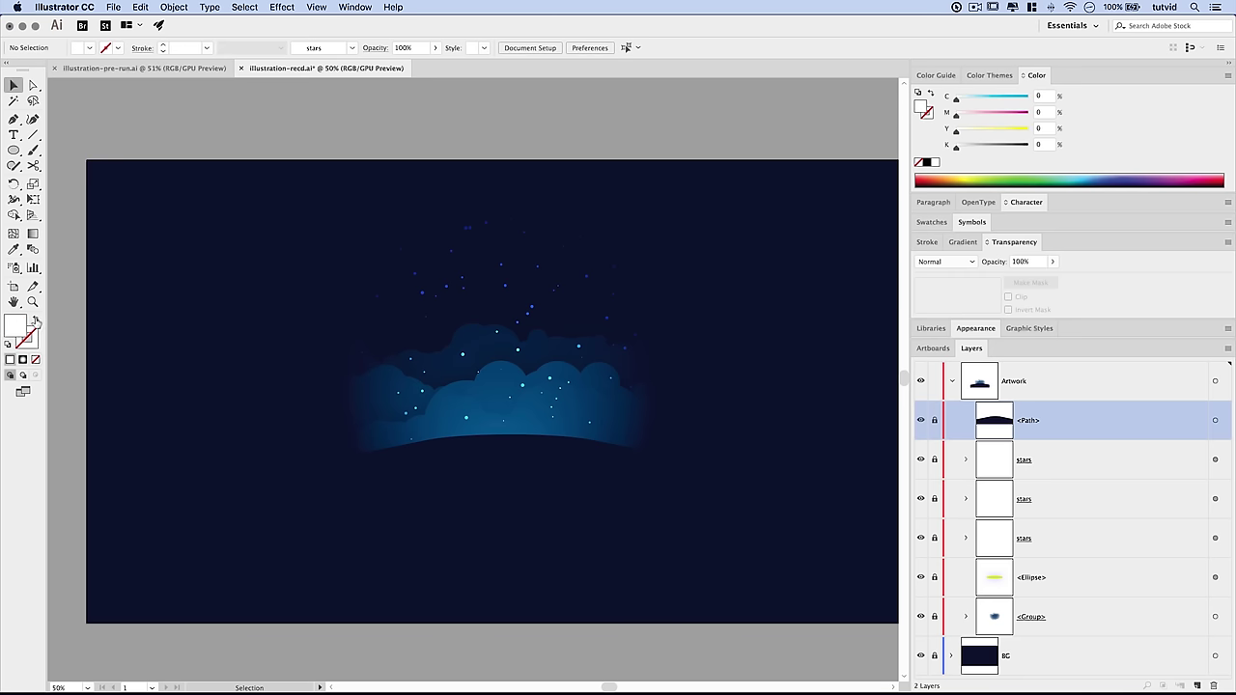
double_click(15, 329)
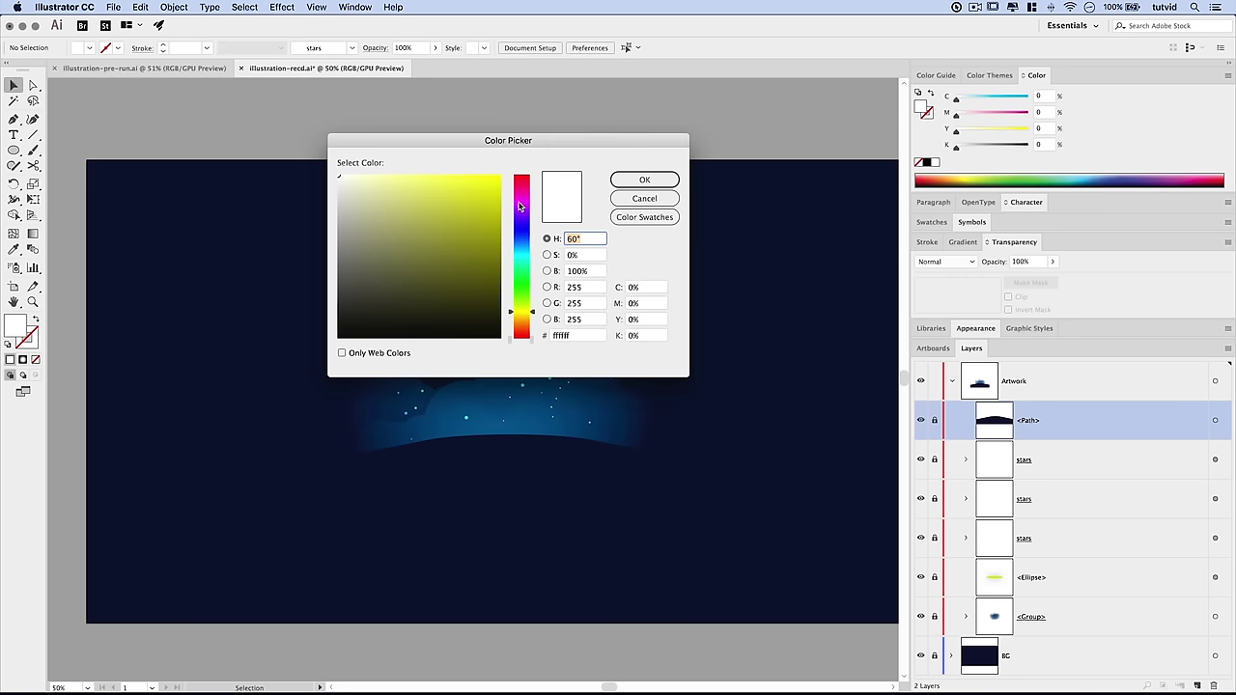
left_click_drag(518, 264, 522, 237)
left_click_drag(351, 178, 355, 171)
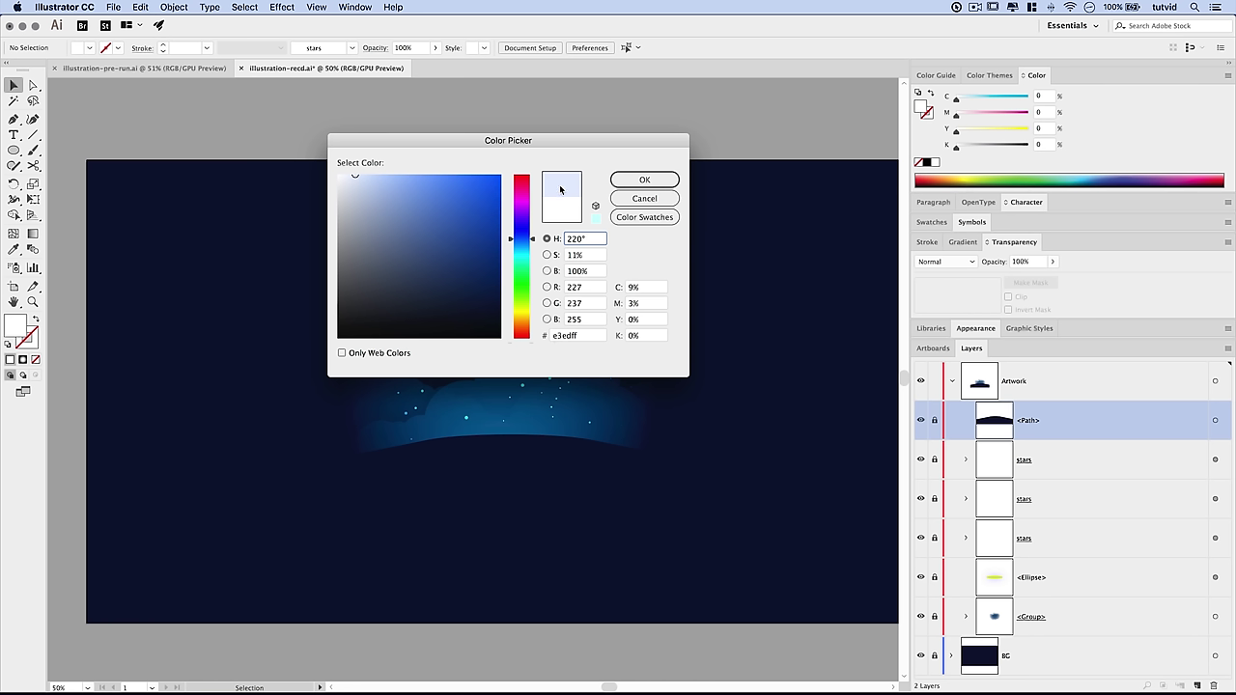
left_click(638, 182)
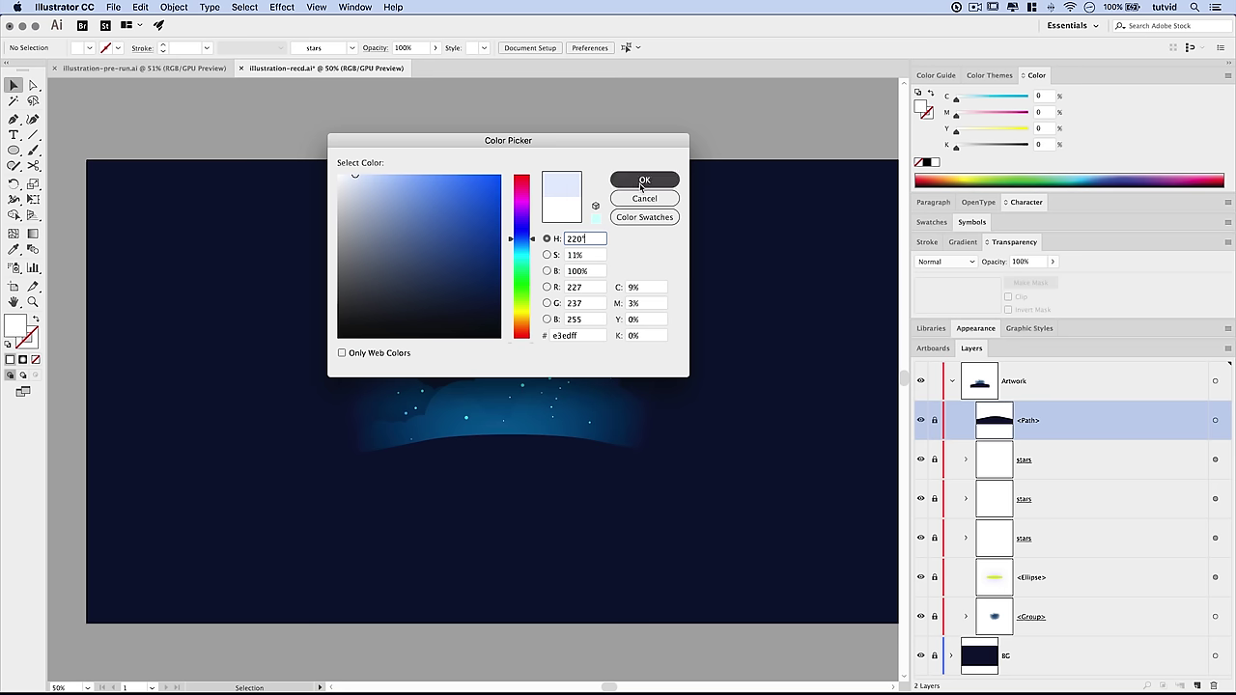
left_click(523, 312)
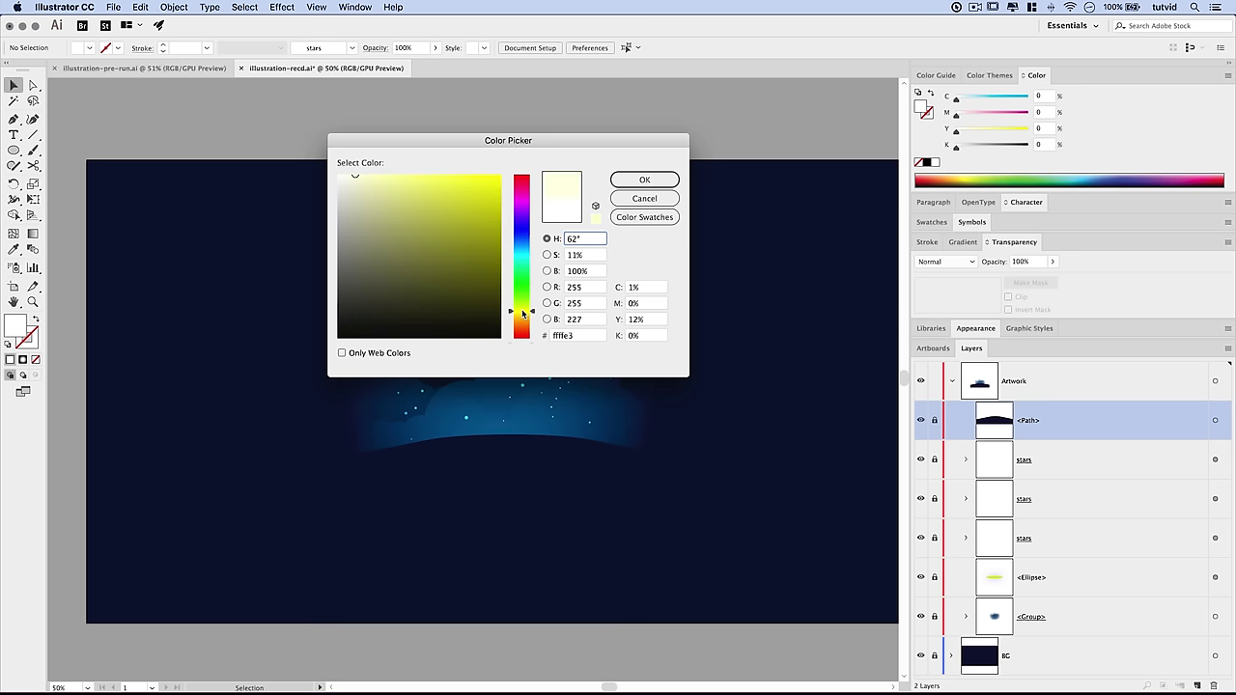
left_click(520, 248)
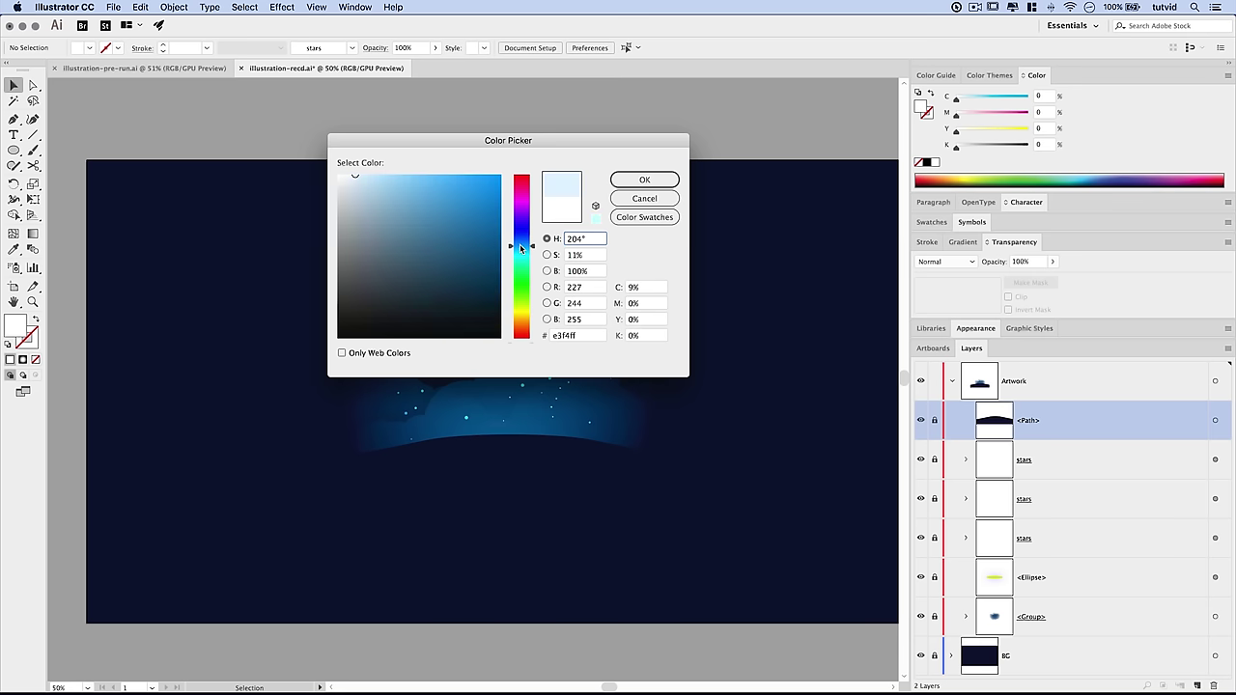
left_click(654, 183)
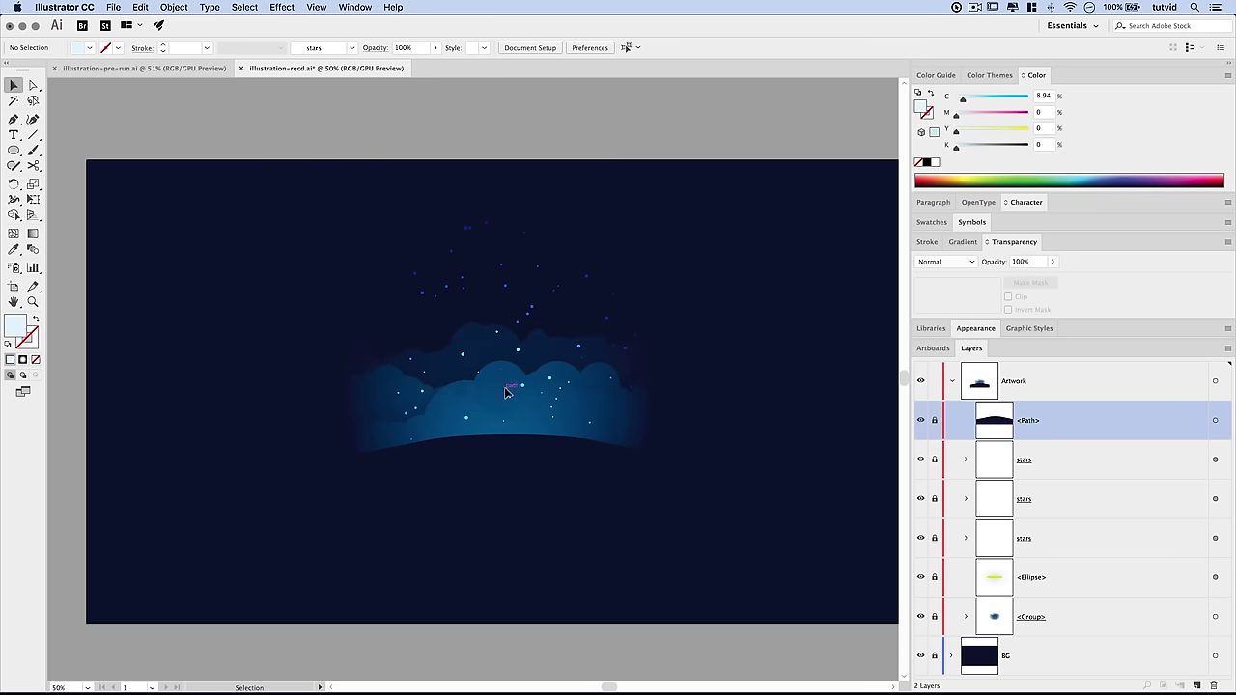
Create a 400 × 400 px circle with the Ellipse tool and centre it horizontally and vertically on the artboard
left_click(14, 150)
left_click(500, 366)
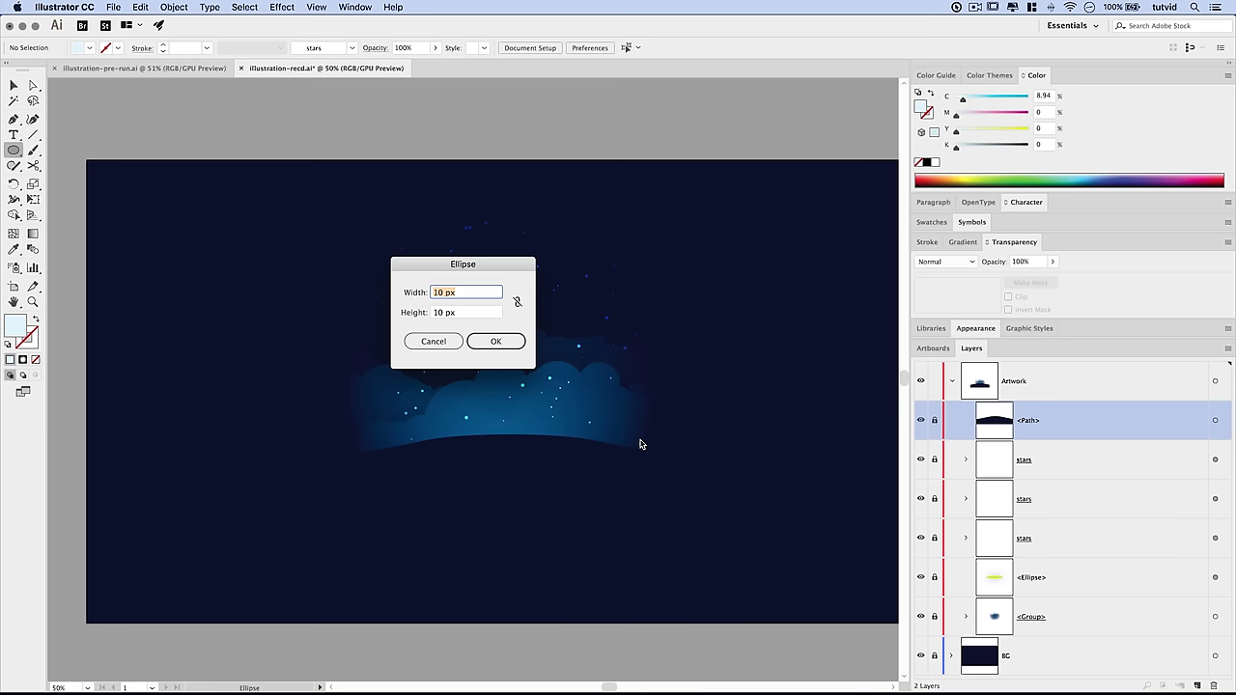
type("400")
key("Tab")
type("400")
key("Return")
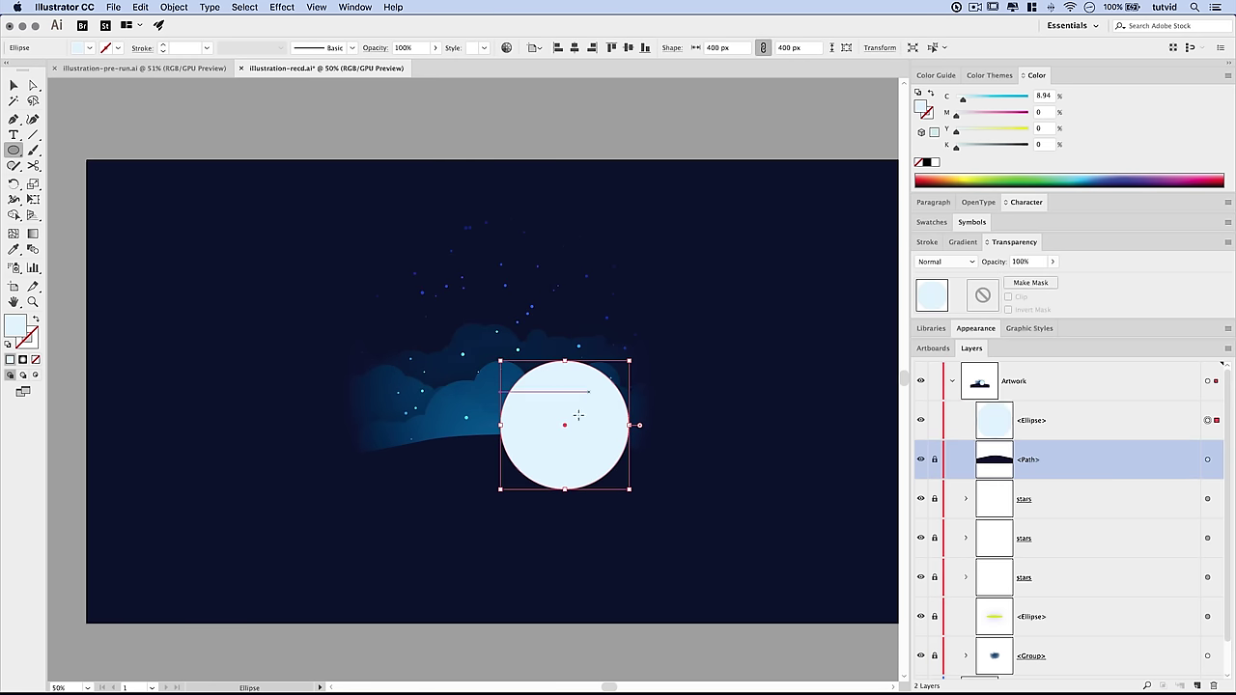
left_click(574, 47)
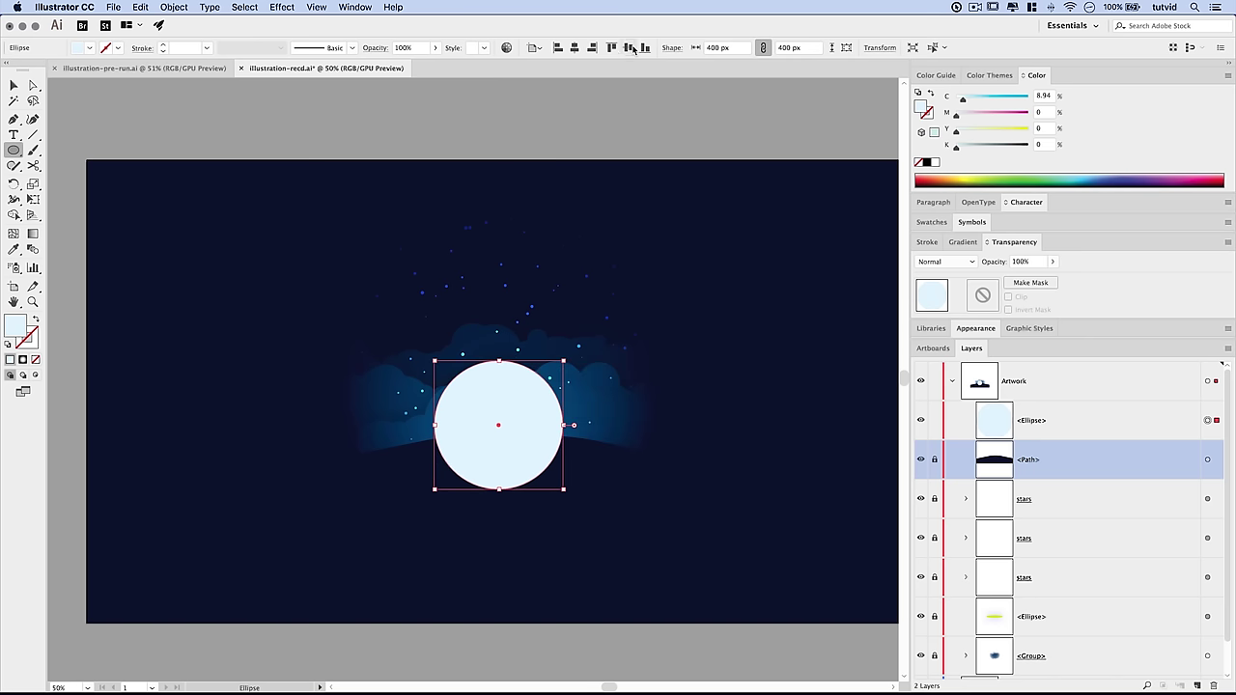
left_click(628, 48)
Nudge the pale blue circle slightly upward so that only its lower edge overlaps the hill's crest
key("v")
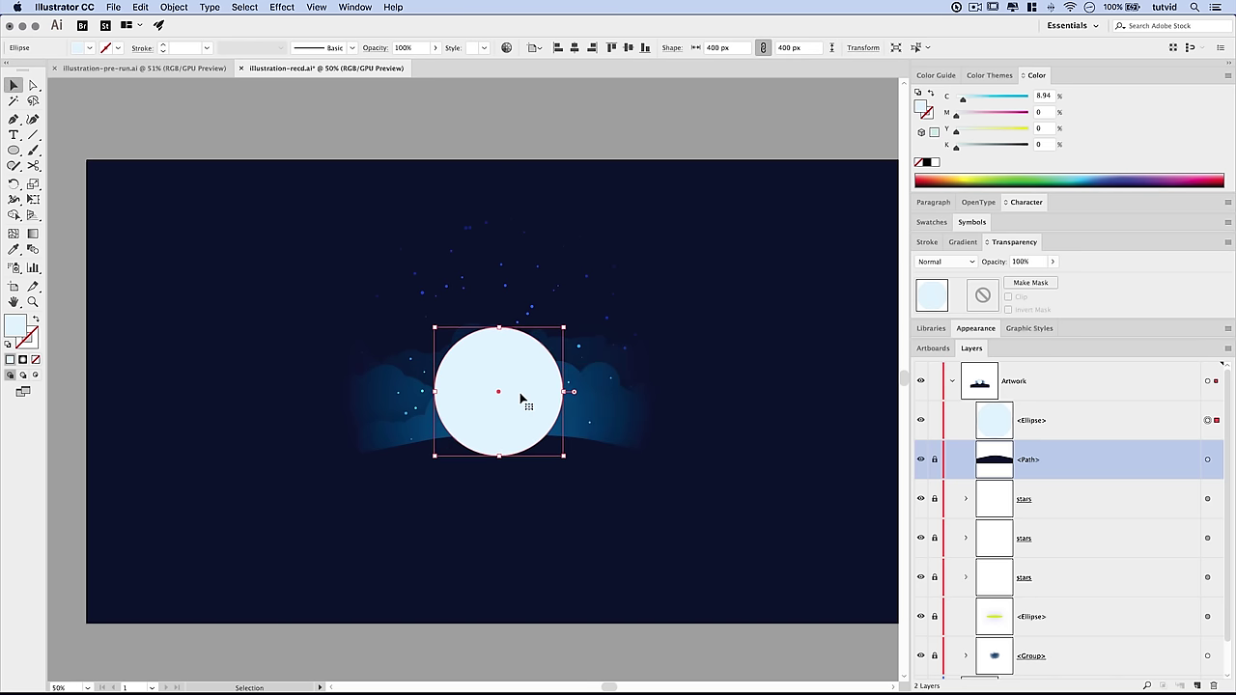
key("Up")
key("Up")
key("Up")
key("Up")
key("Up")
key("Up")
key("Up")
key("Up")
key("Up")
key("Up")
key("Down")
key("Down")
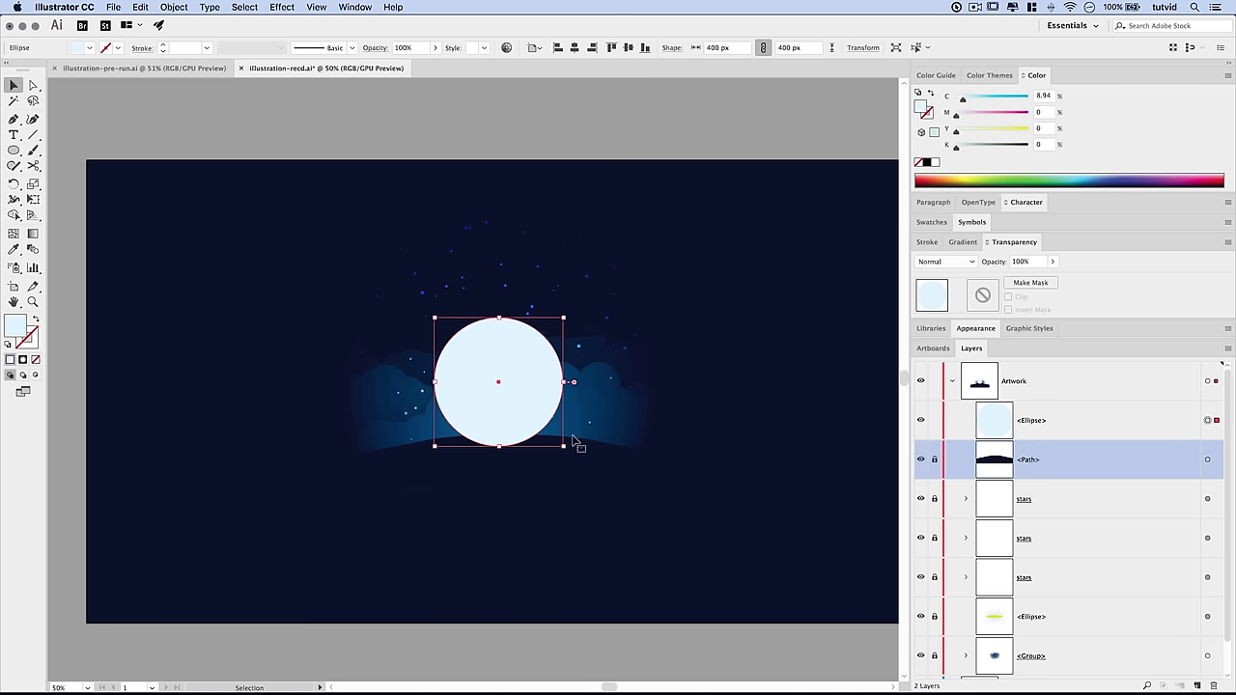
Move the pale blue circle directly beneath the hill path in the Artwork layer and deselect it
left_click(1064, 422)
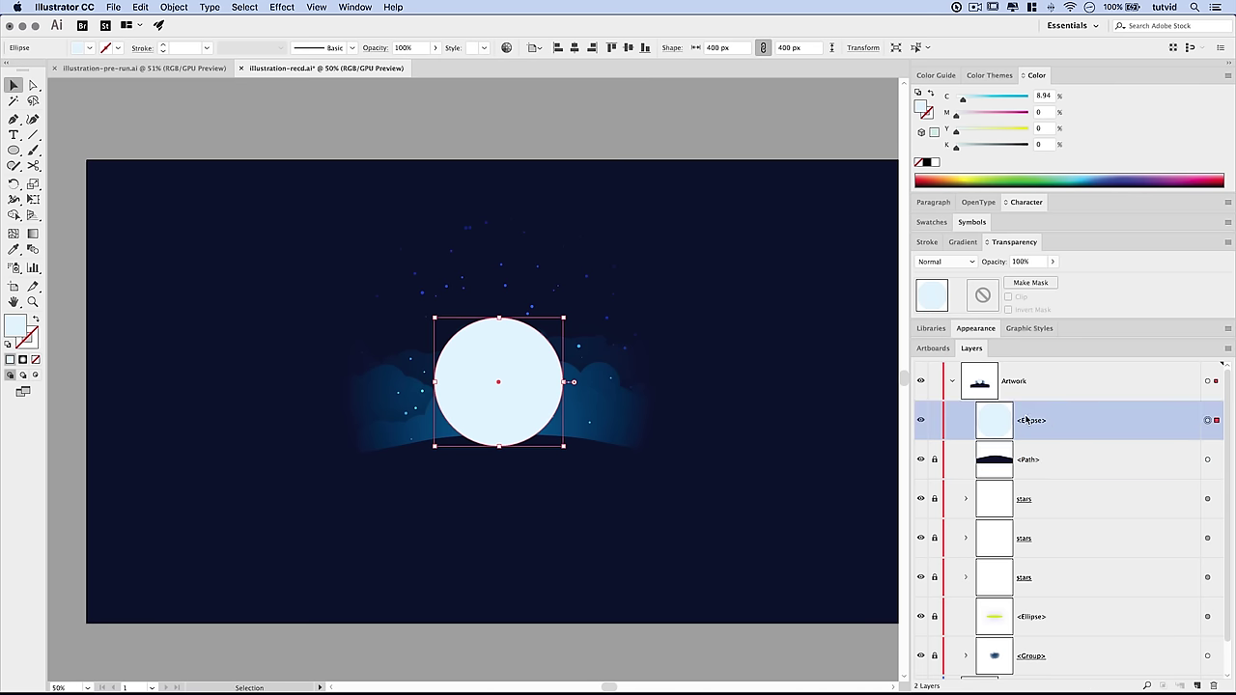
left_click_drag(1059, 420, 1081, 473)
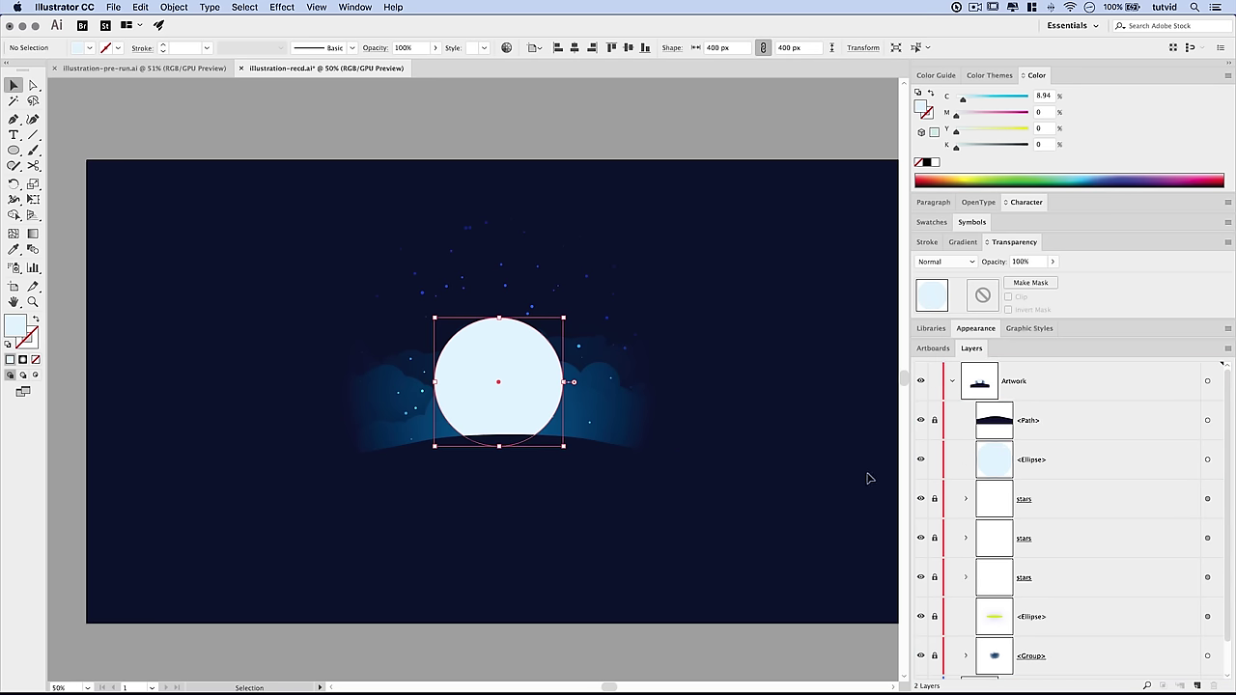
left_click(689, 544)
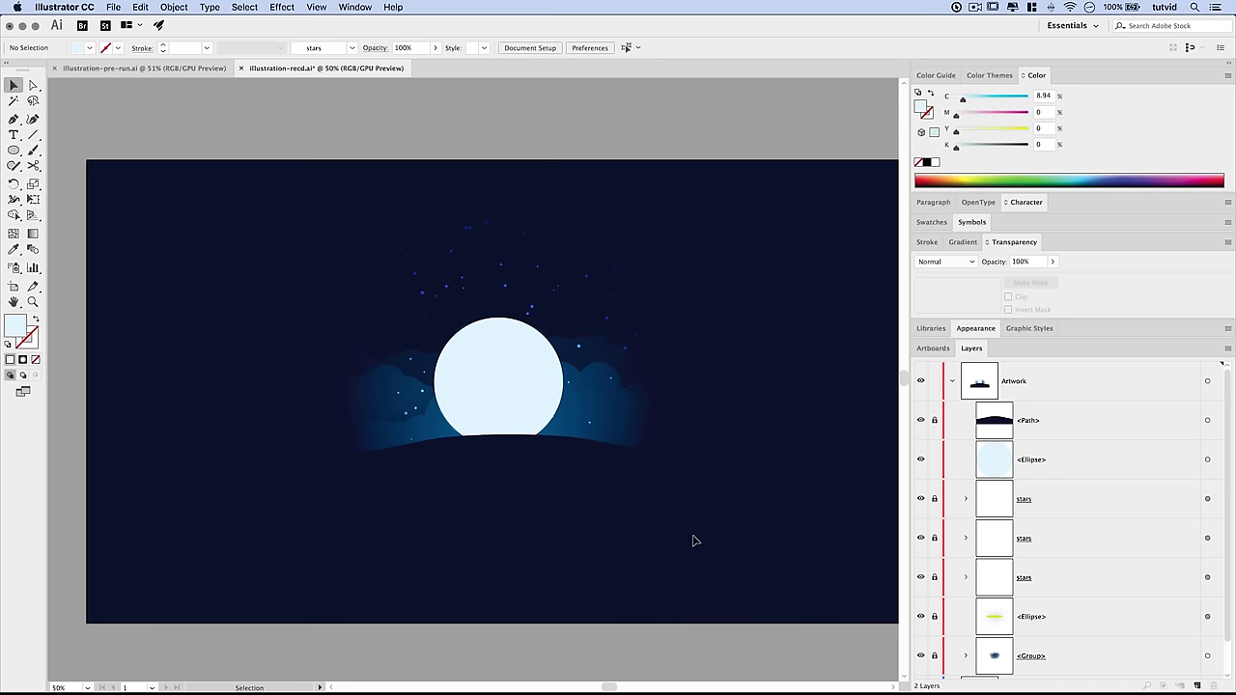
Create a larger copy of the pale blue circle with Offset Path at 45 px, using Miter joins and a miter limit of 4
left_click(526, 375)
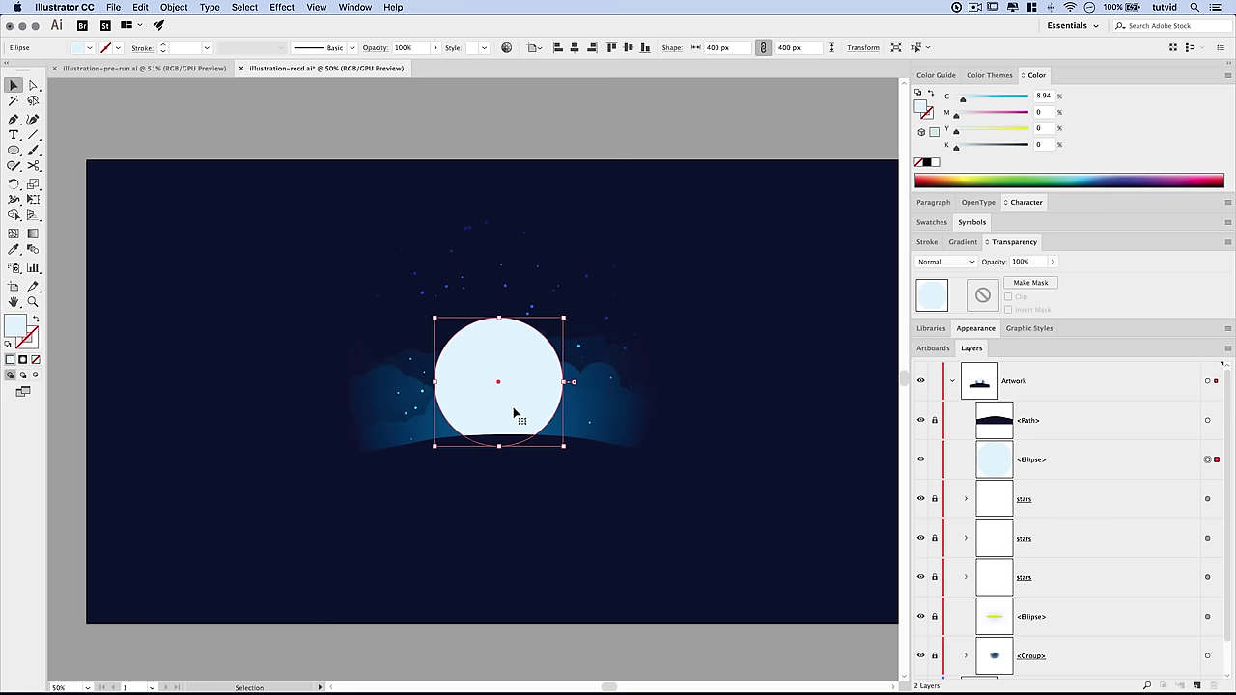
left_click(175, 8)
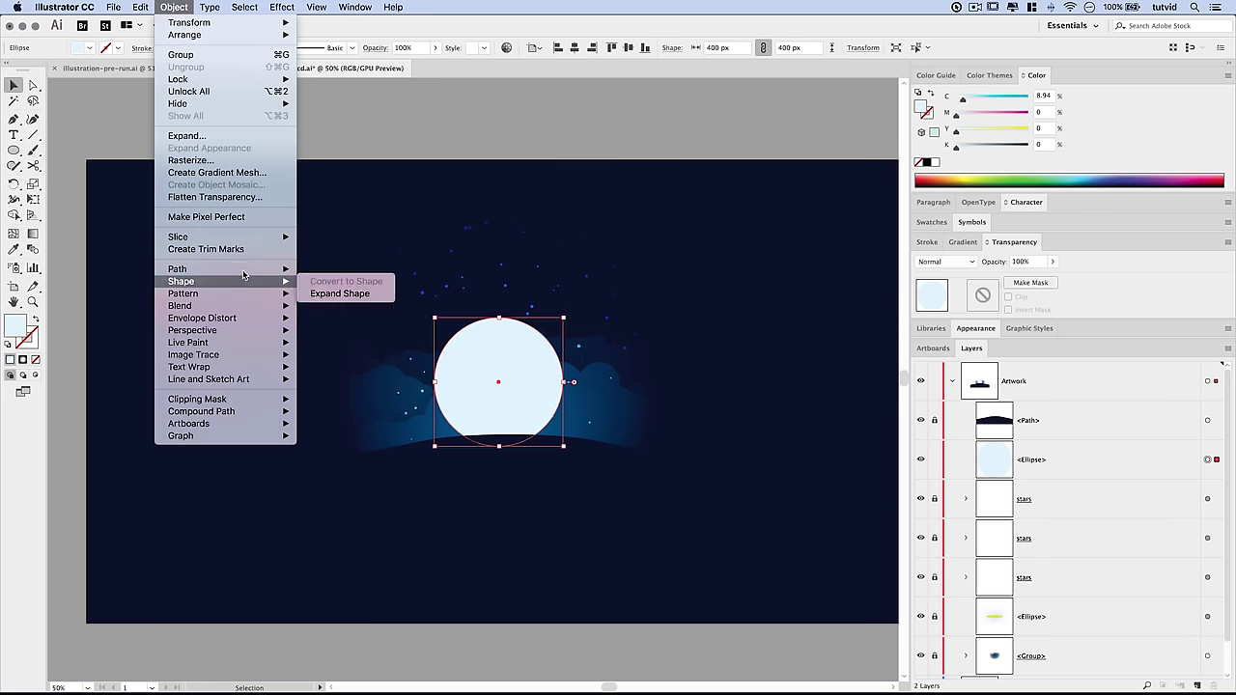
mouse_move(246, 272)
left_click(343, 314)
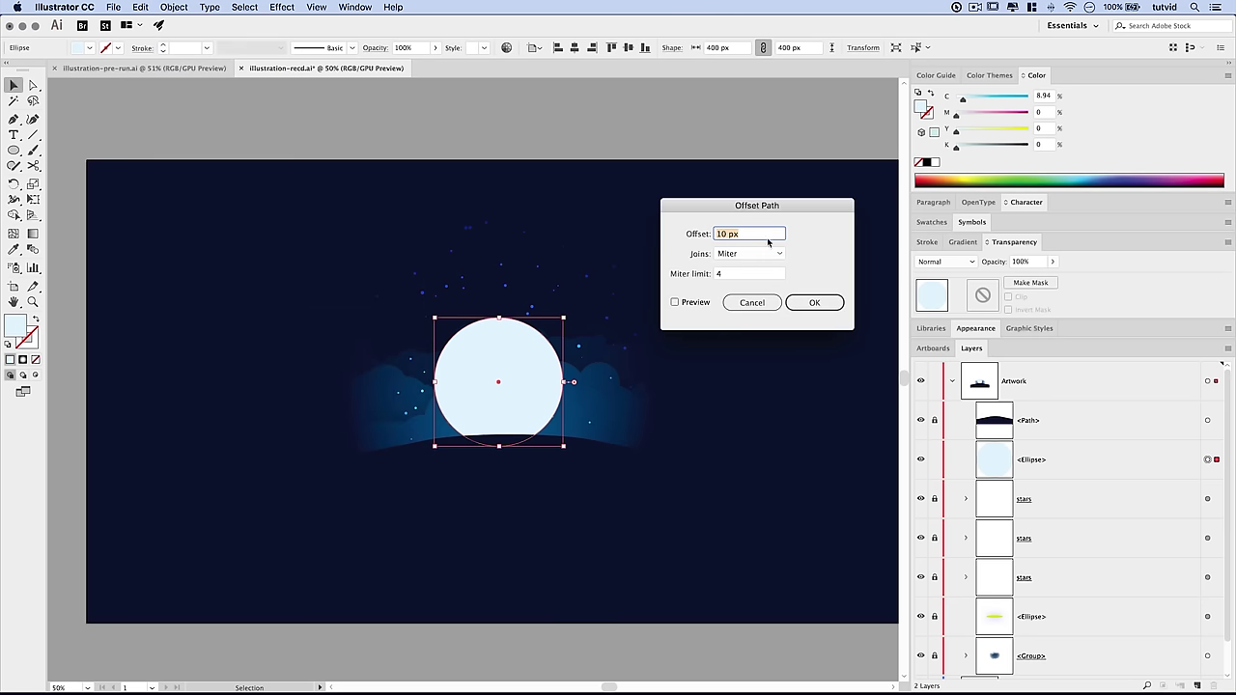
left_click_drag(784, 205, 752, 204)
type("45")
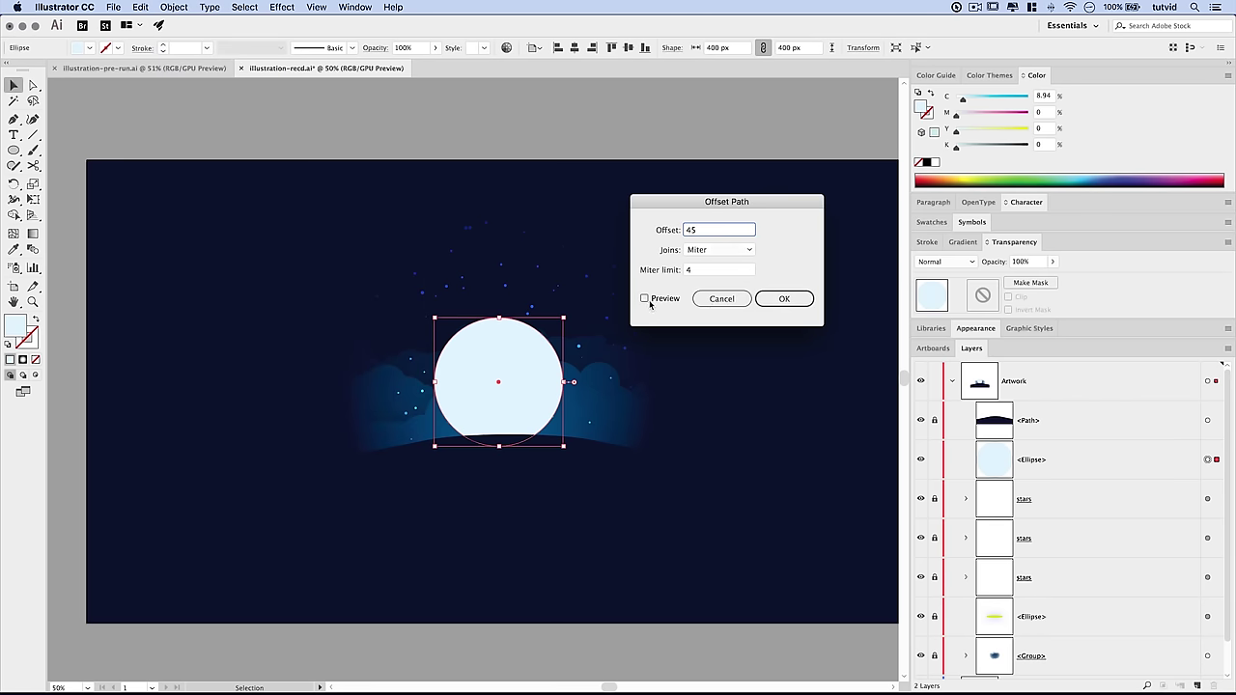
left_click(645, 298)
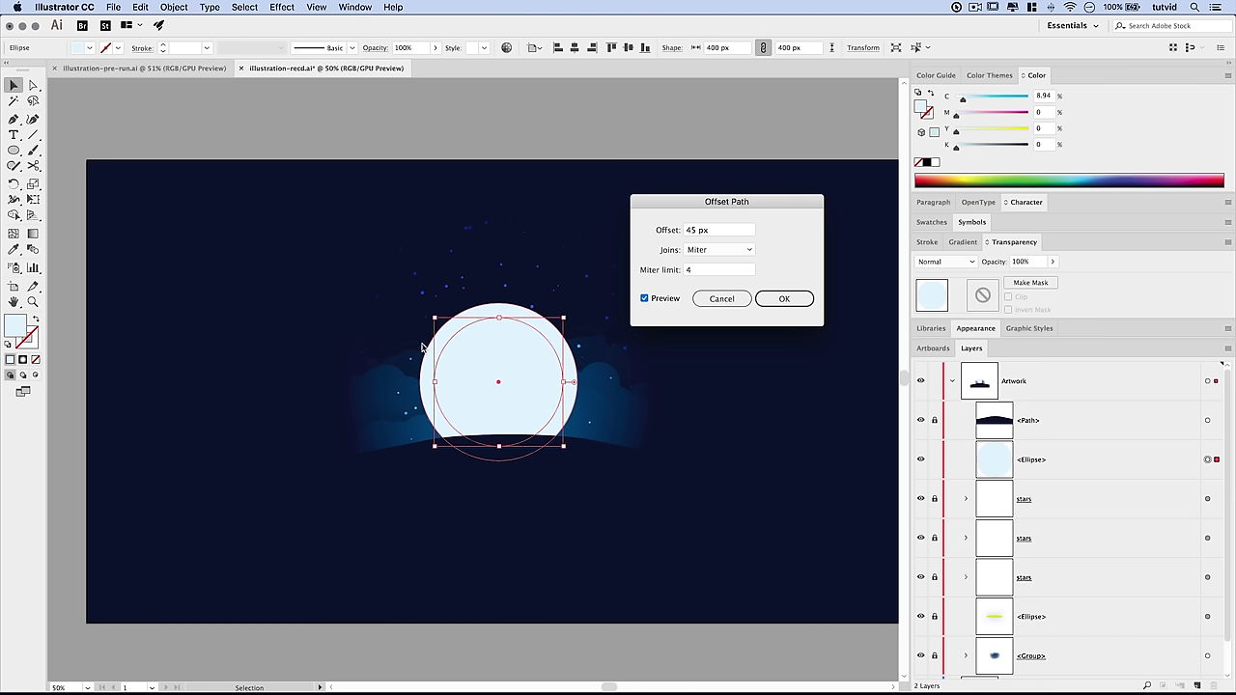
left_click(795, 301)
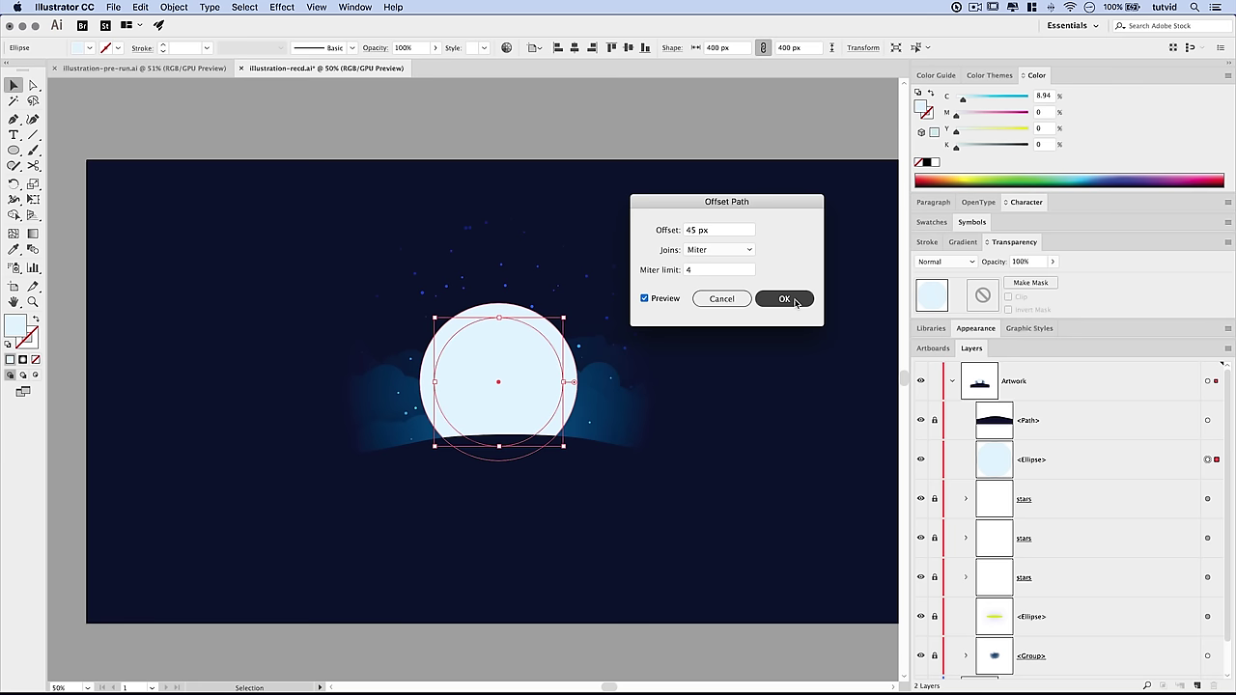
left_click(795, 300)
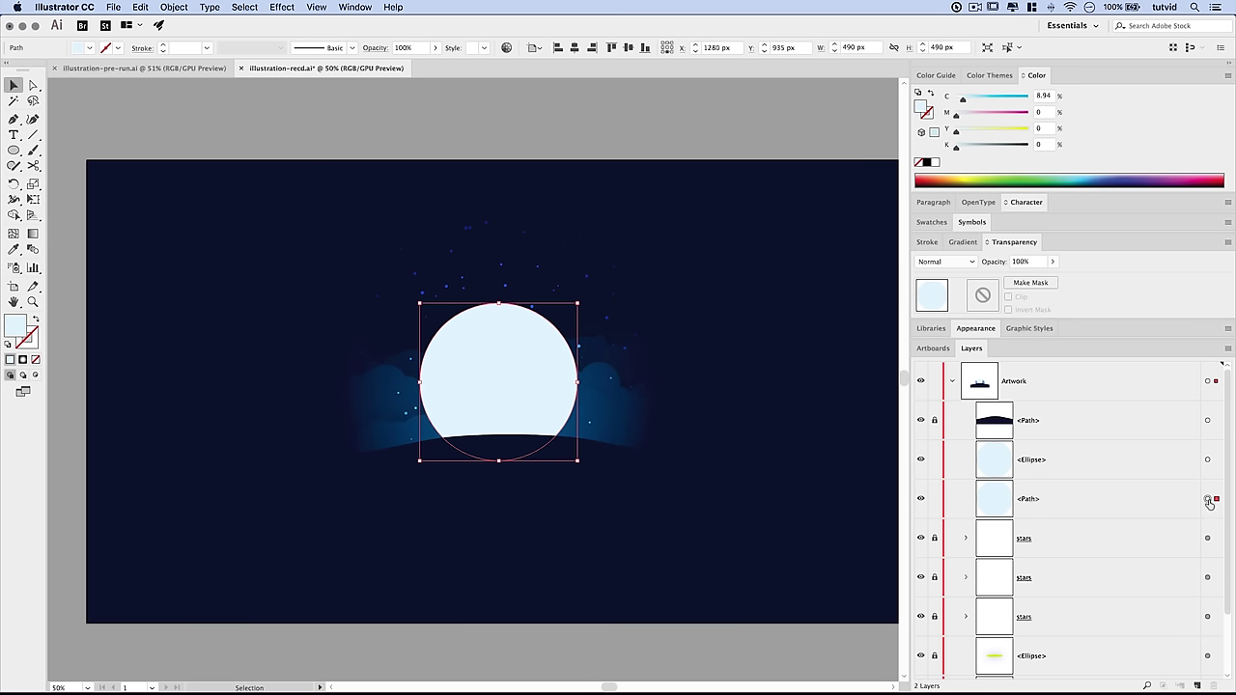
Offset the larger circle's path by another 45 px to add a third concentric circle
left_click(1207, 459)
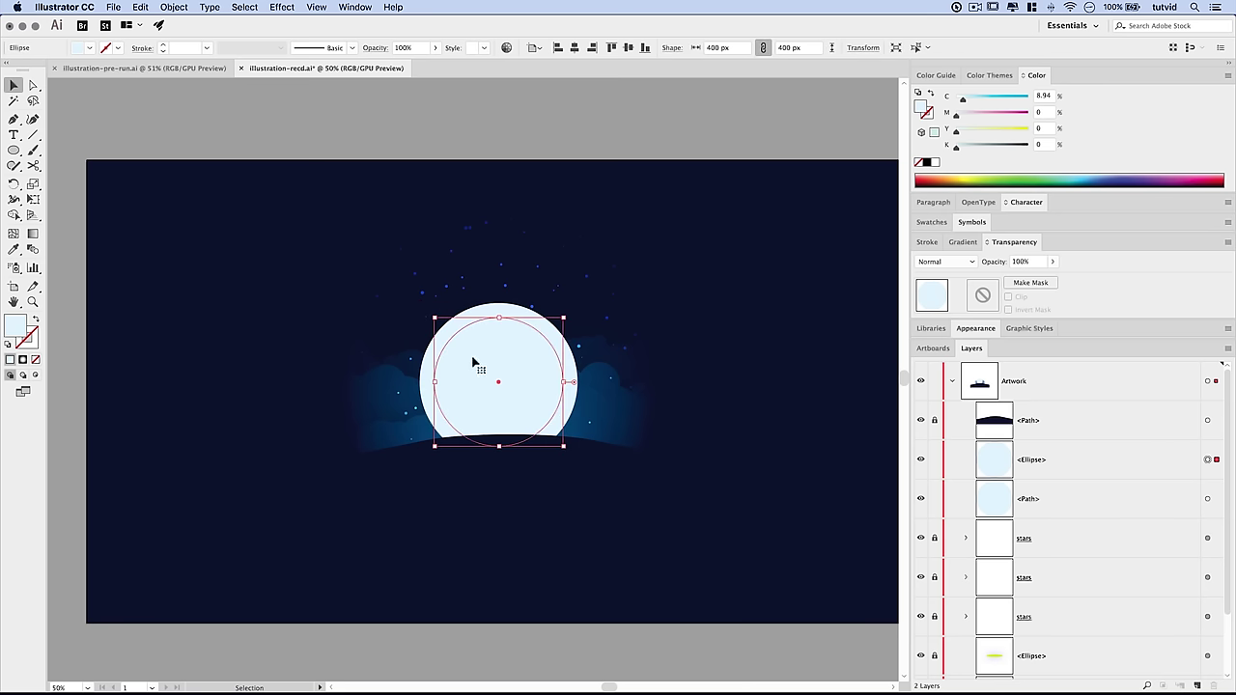
left_click(1207, 499)
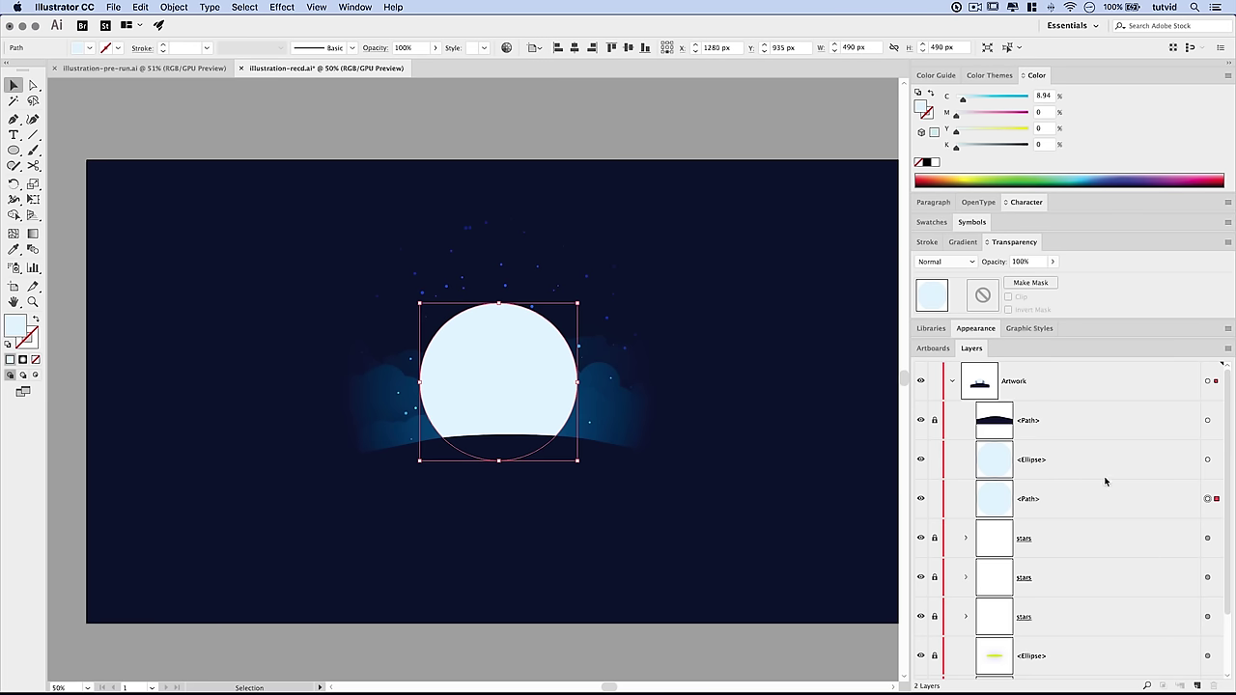
left_click(174, 7)
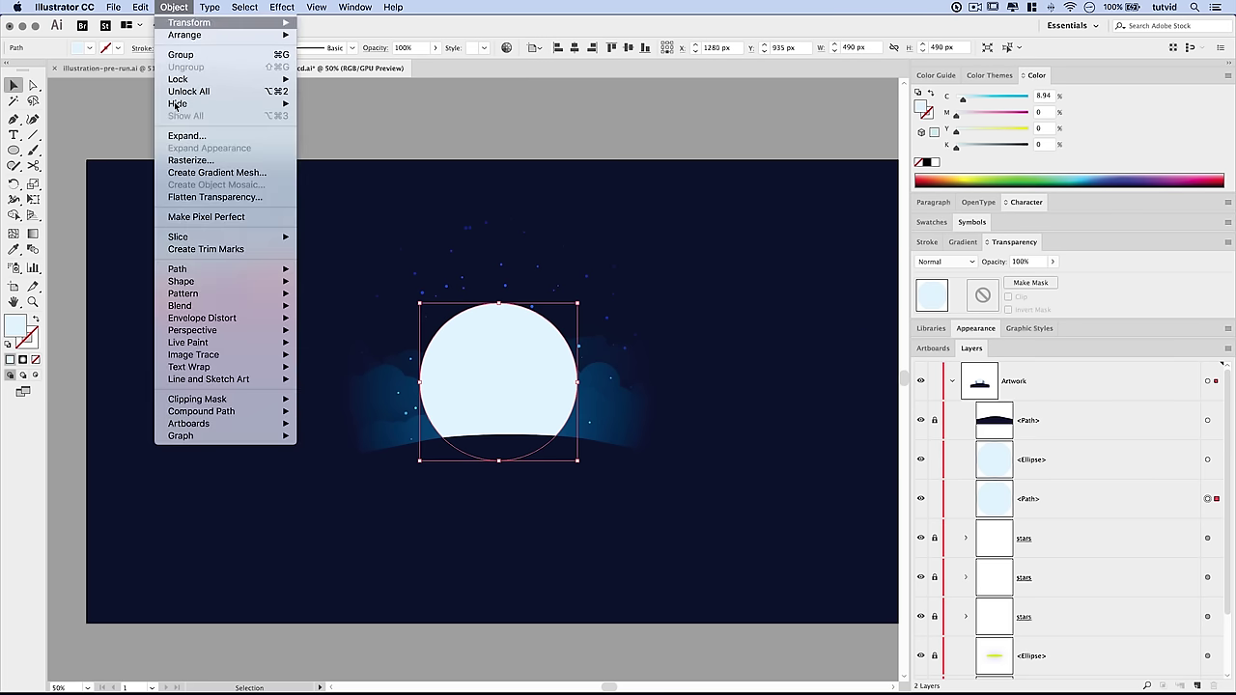
mouse_move(228, 269)
left_click(342, 314)
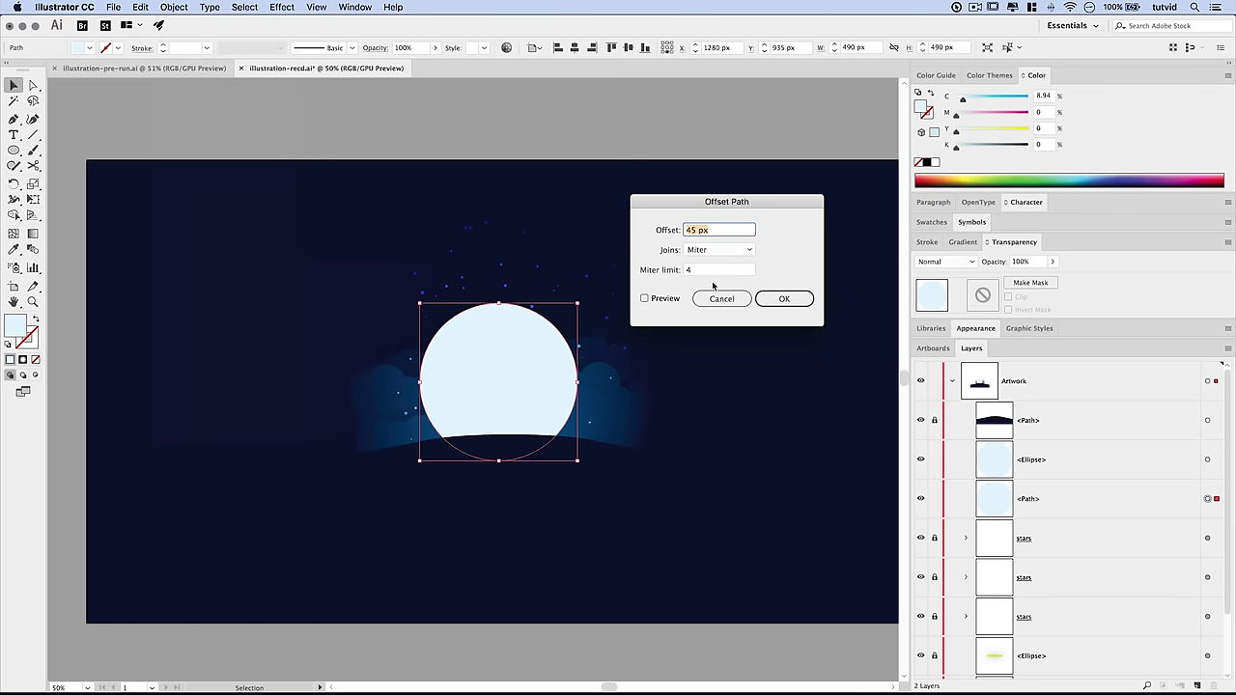
left_click(784, 299)
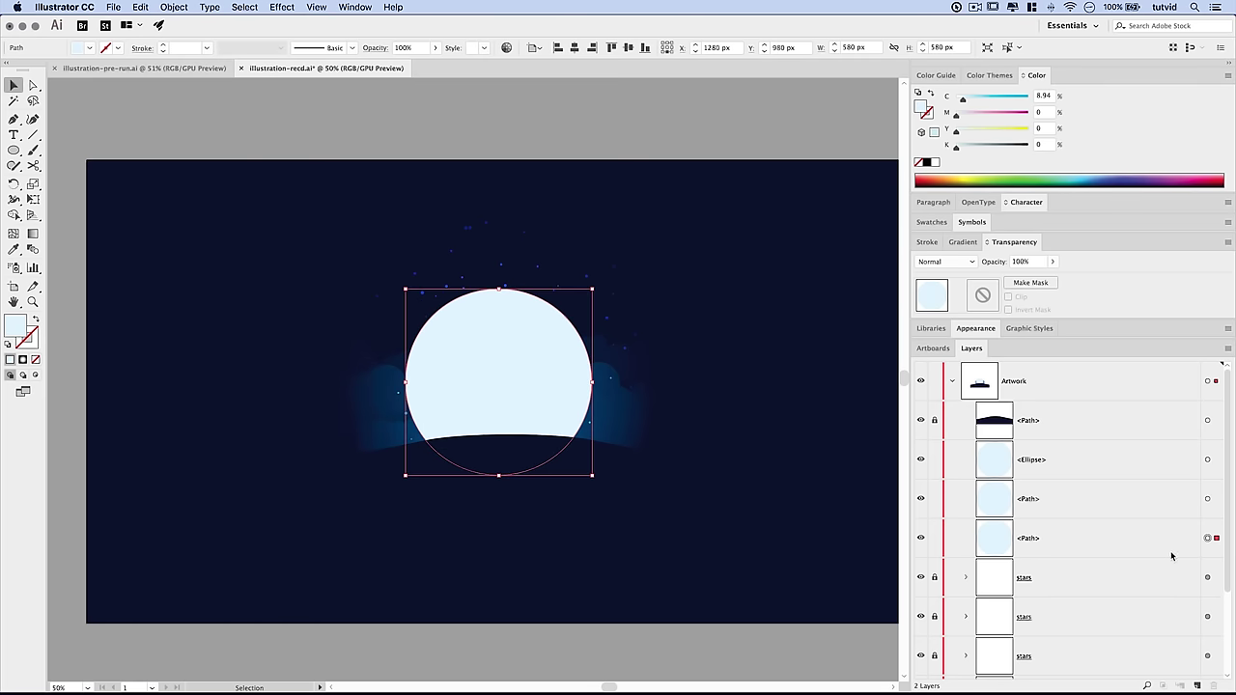
Offset the outermost circle's path by 45 px with Miter joins and a miter limit of 4 to add a fourth concentric circle
left_click(174, 6)
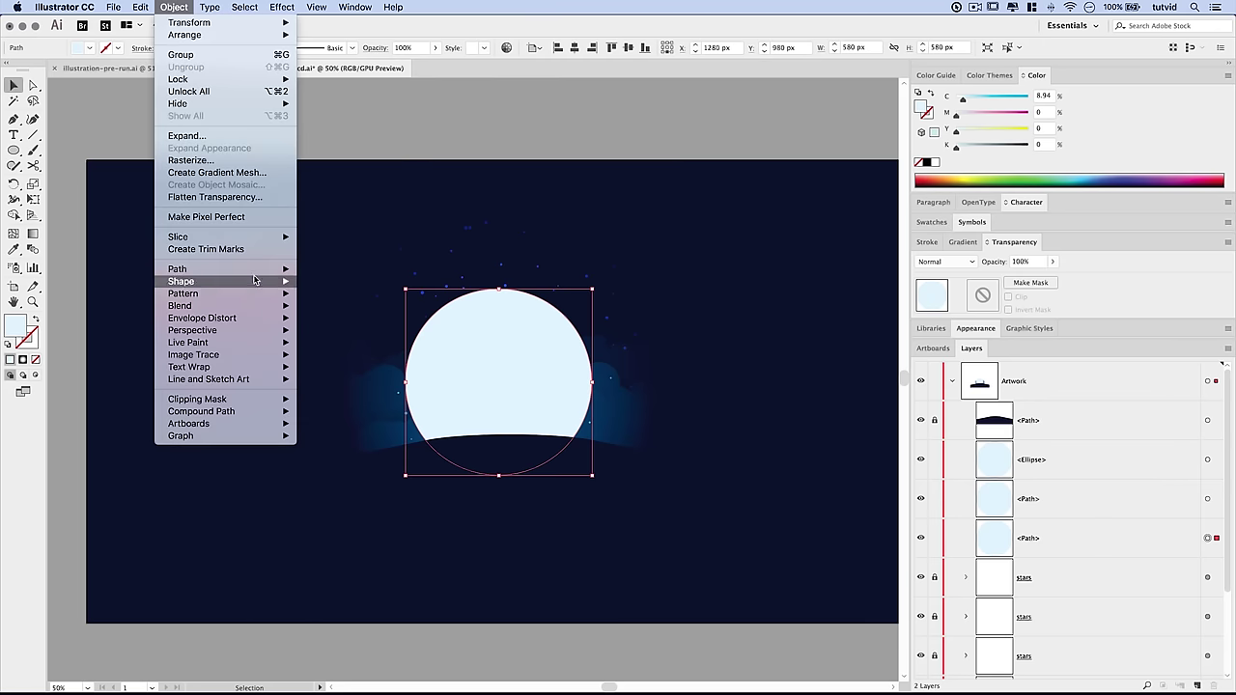
mouse_move(257, 275)
left_click(340, 313)
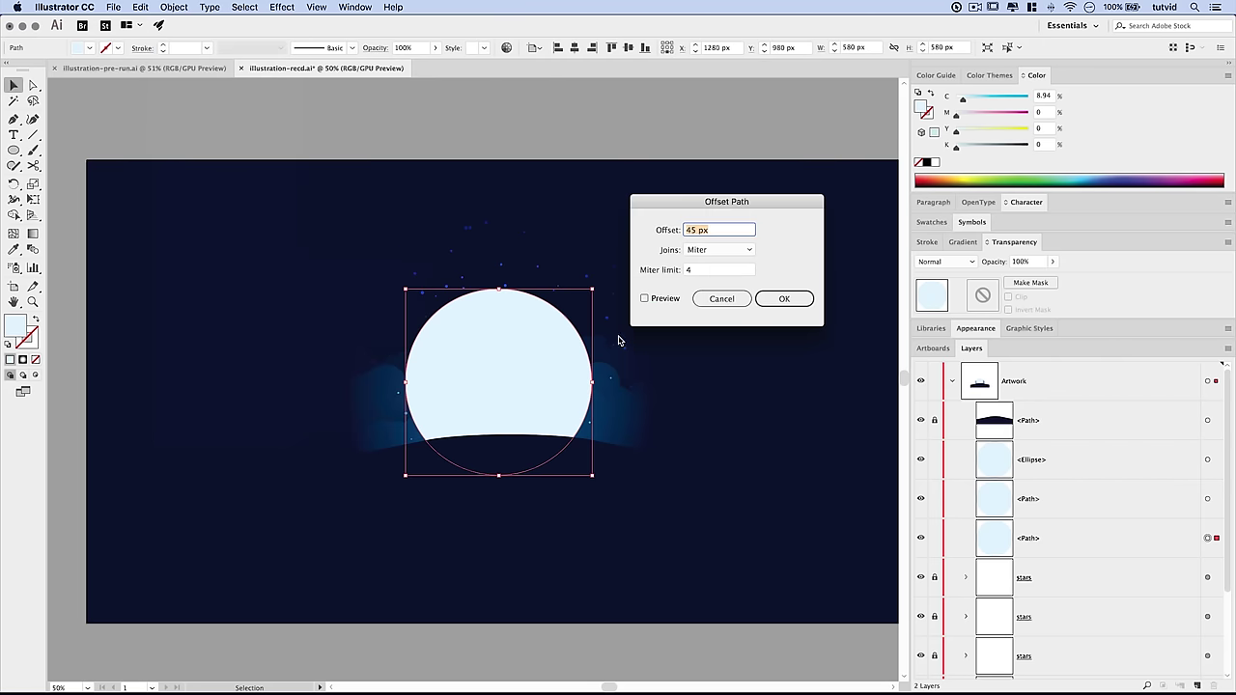
left_click(787, 301)
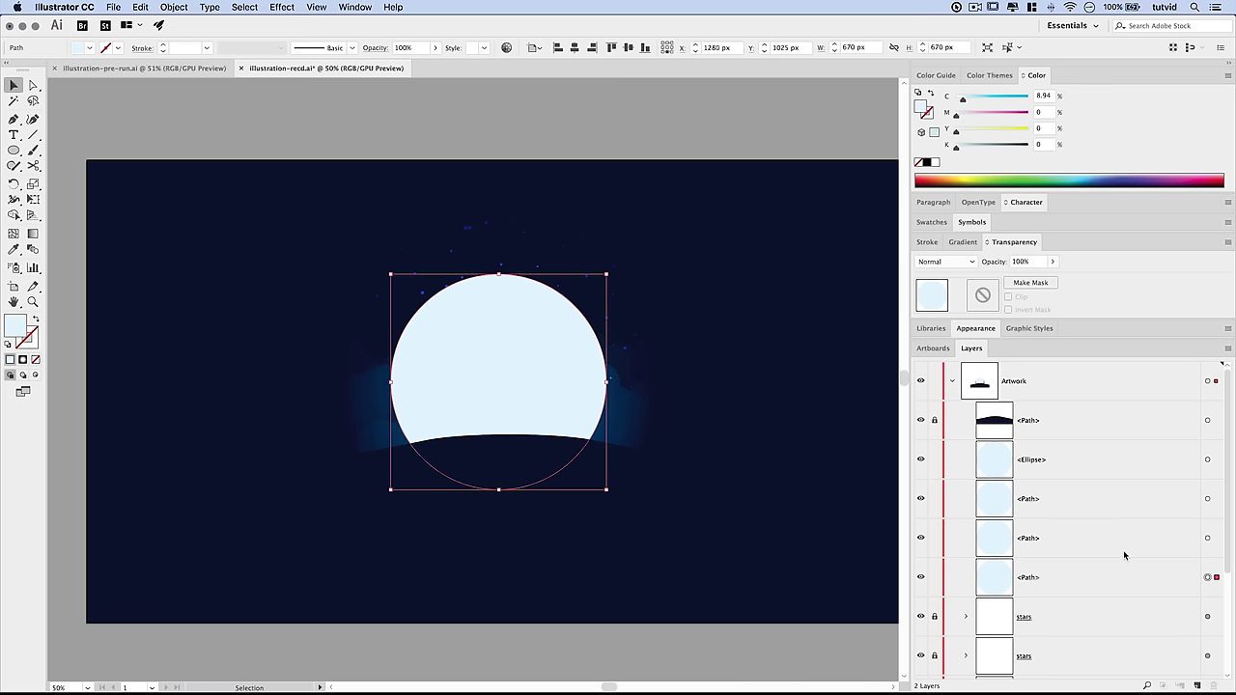
Set the opacity of the outermost concentric circle to 8%
left_click(1020, 261)
type("8")
key("Return")
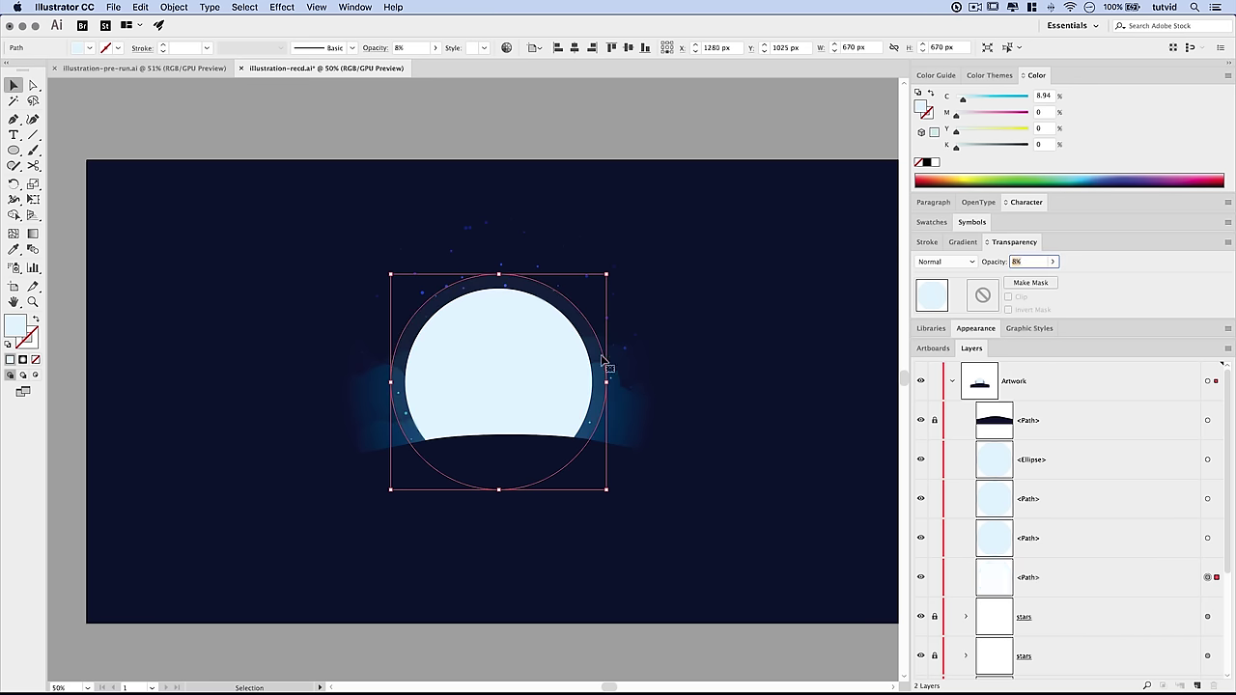
Set the opacity of the second-largest concentric circle to 12%
left_click(1207, 537)
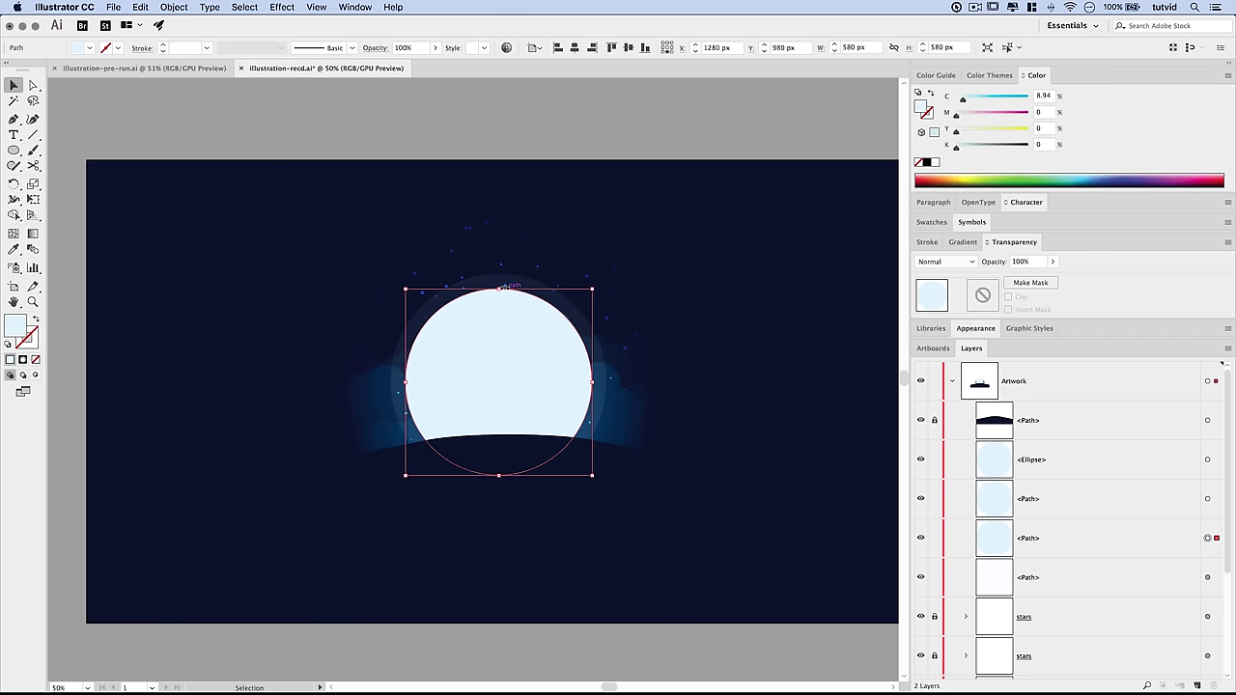
left_click(1019, 261)
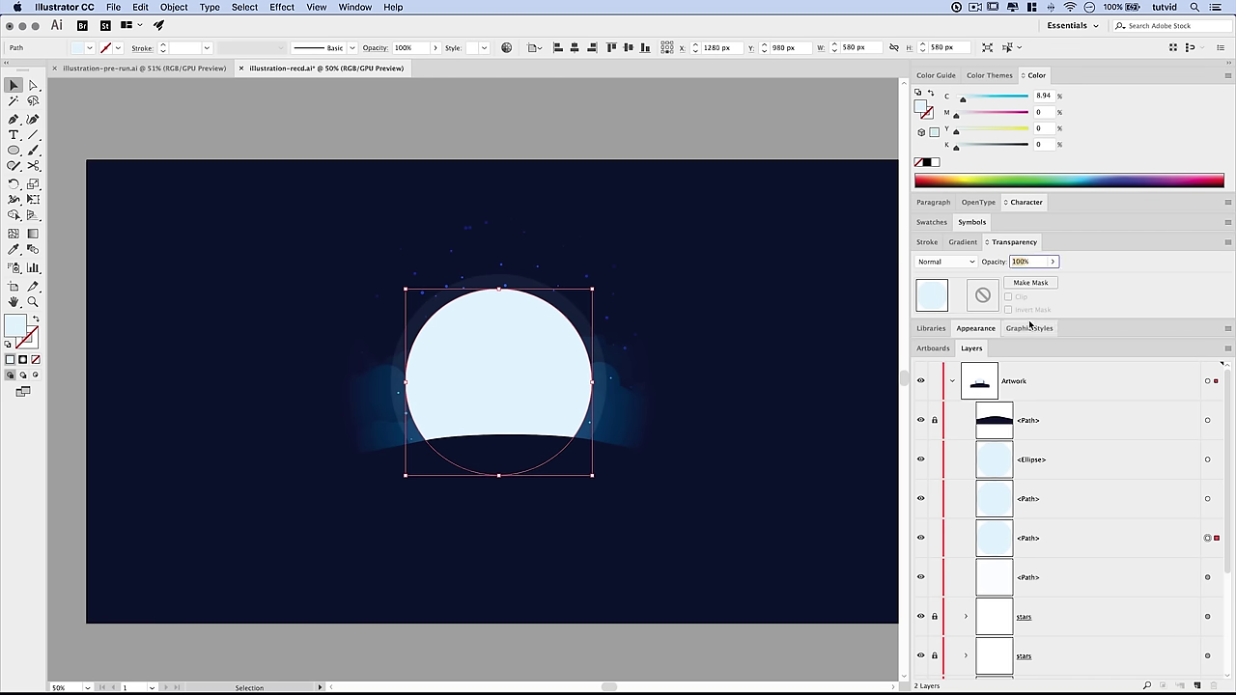
type("12")
key("Return")
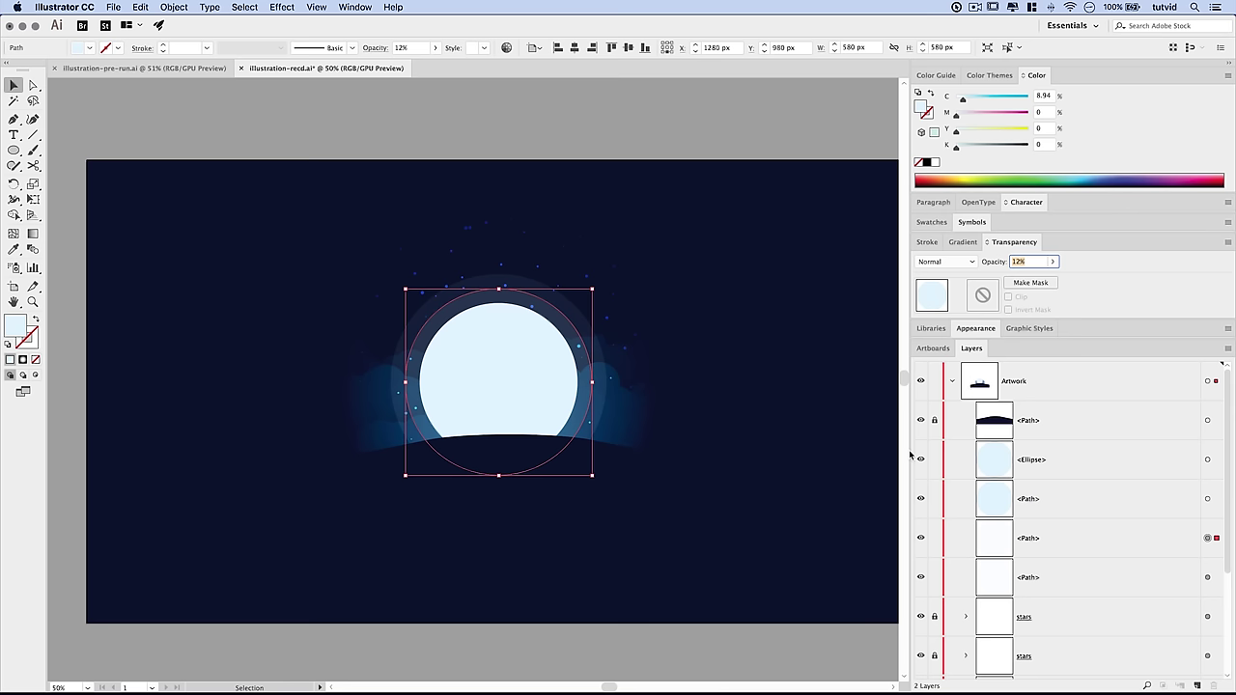
Set the opacity of the ring directly around the moon to 18% and deselect it
left_click(531, 325)
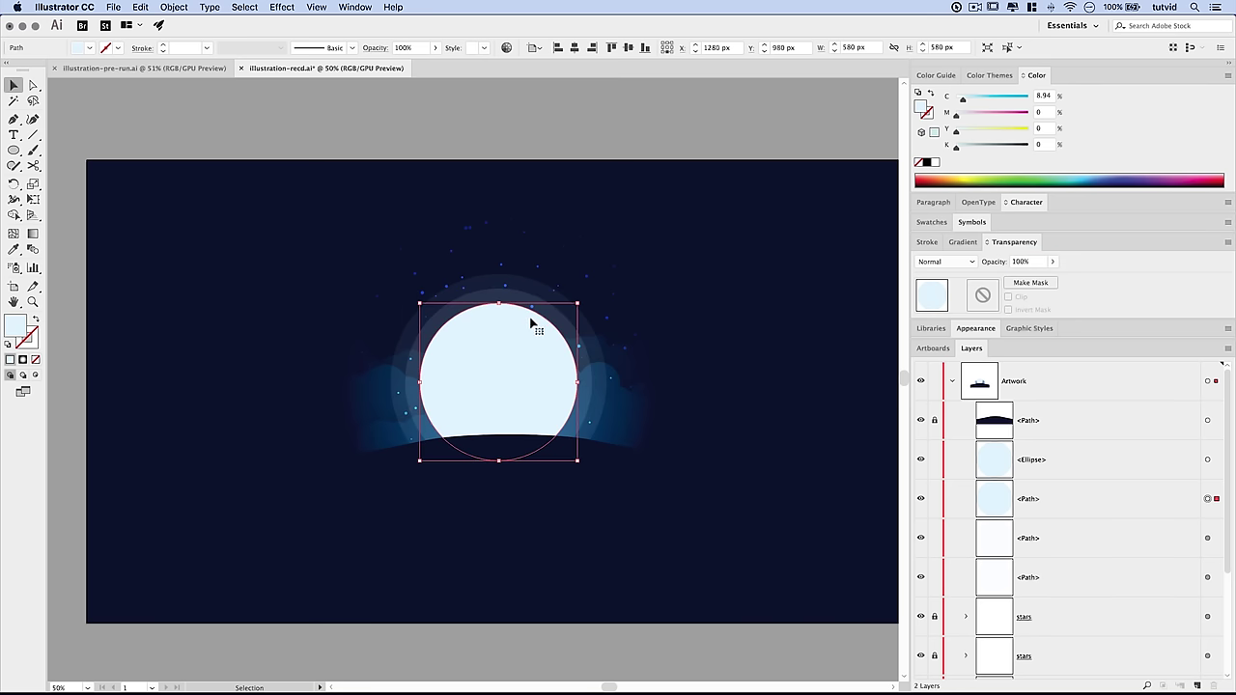
left_click(1015, 261)
type("18")
key("Return")
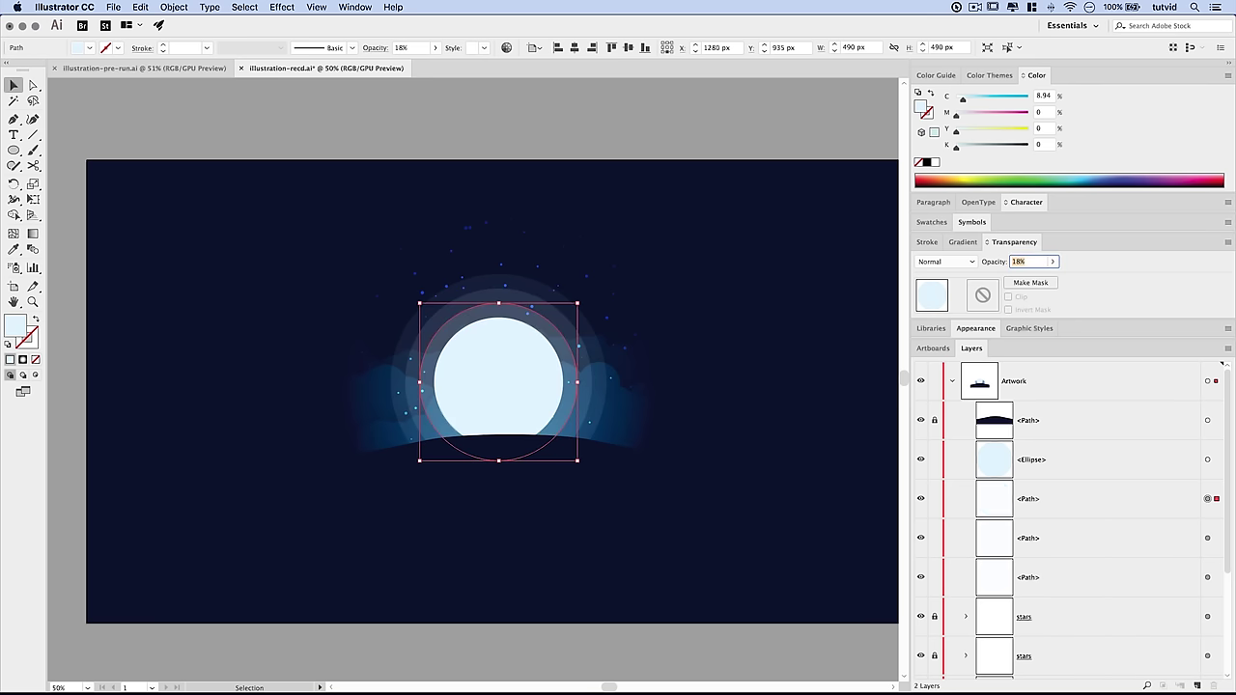
left_click(618, 493)
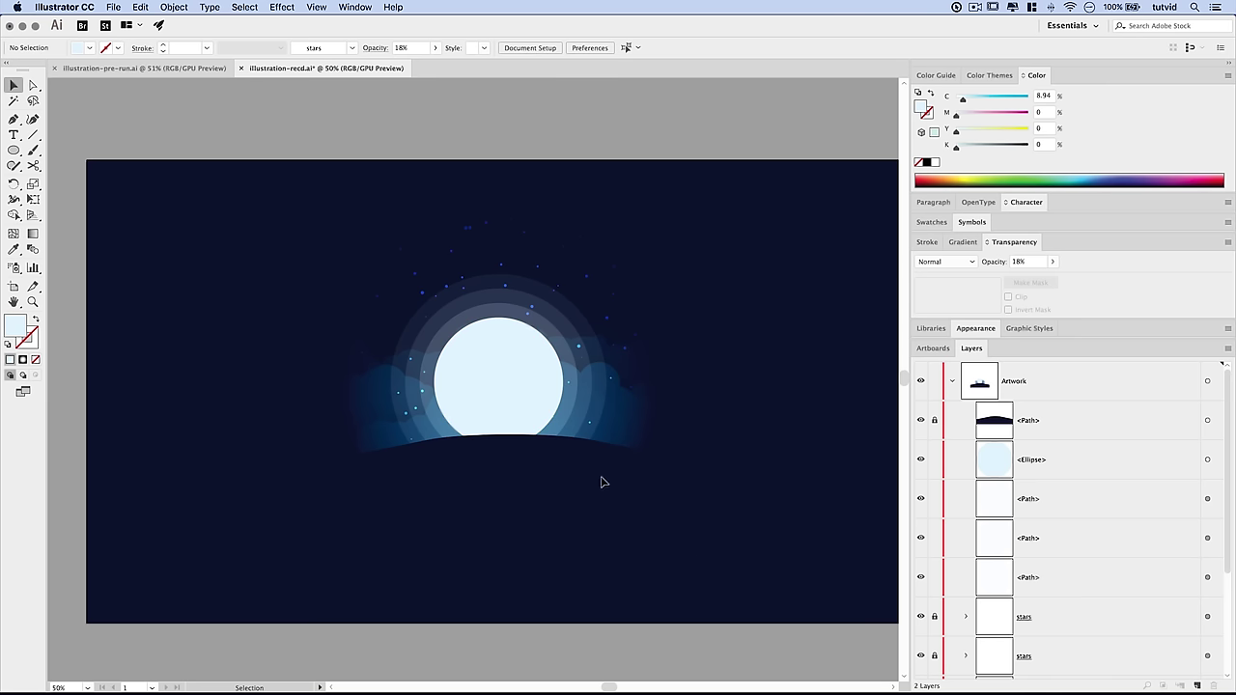
Save the illustration file
key("a")
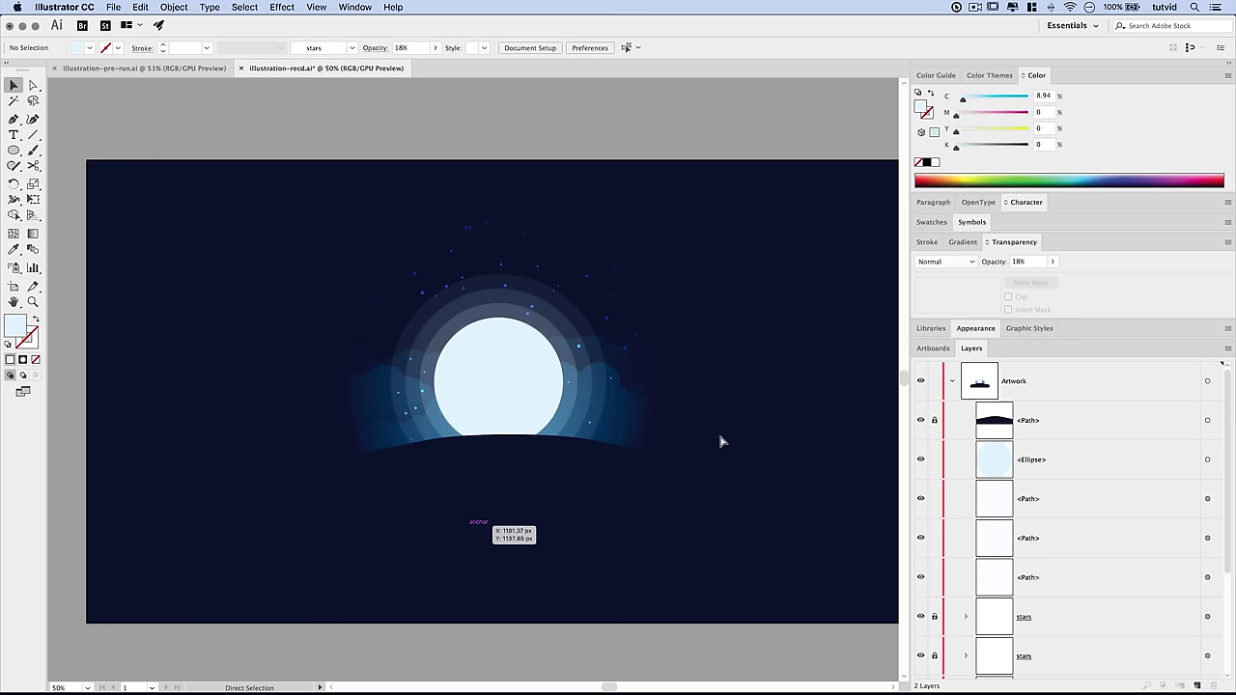
key("super+s")
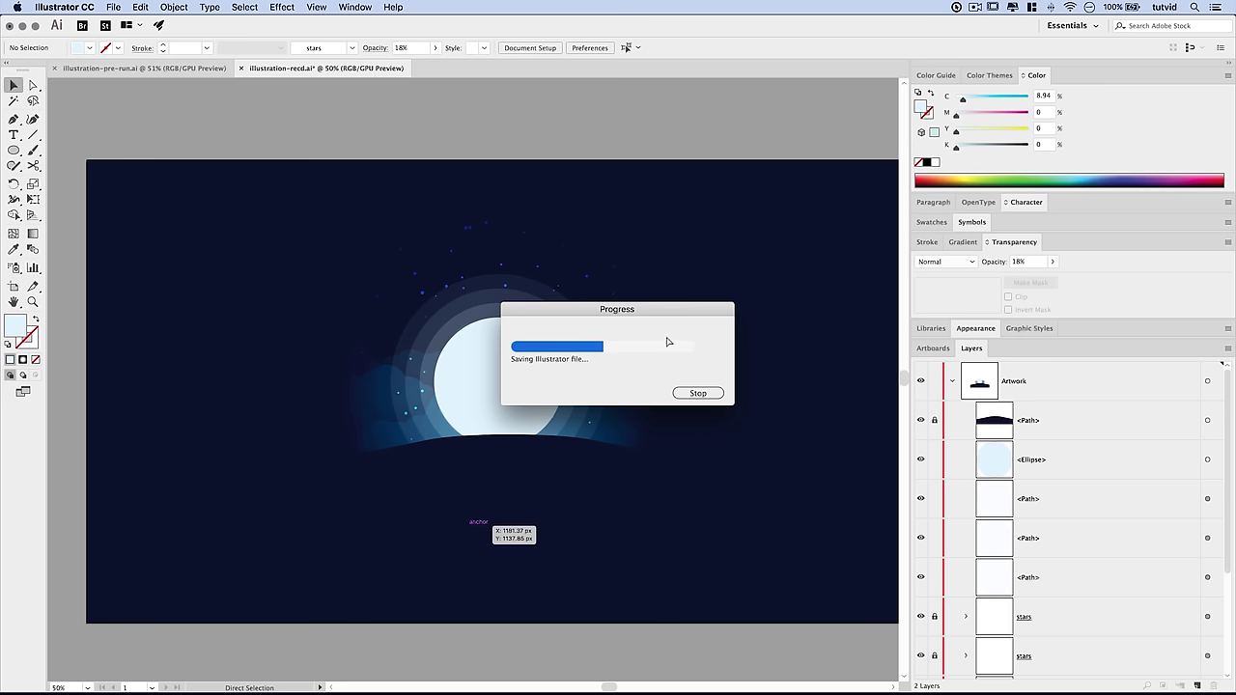
key("v")
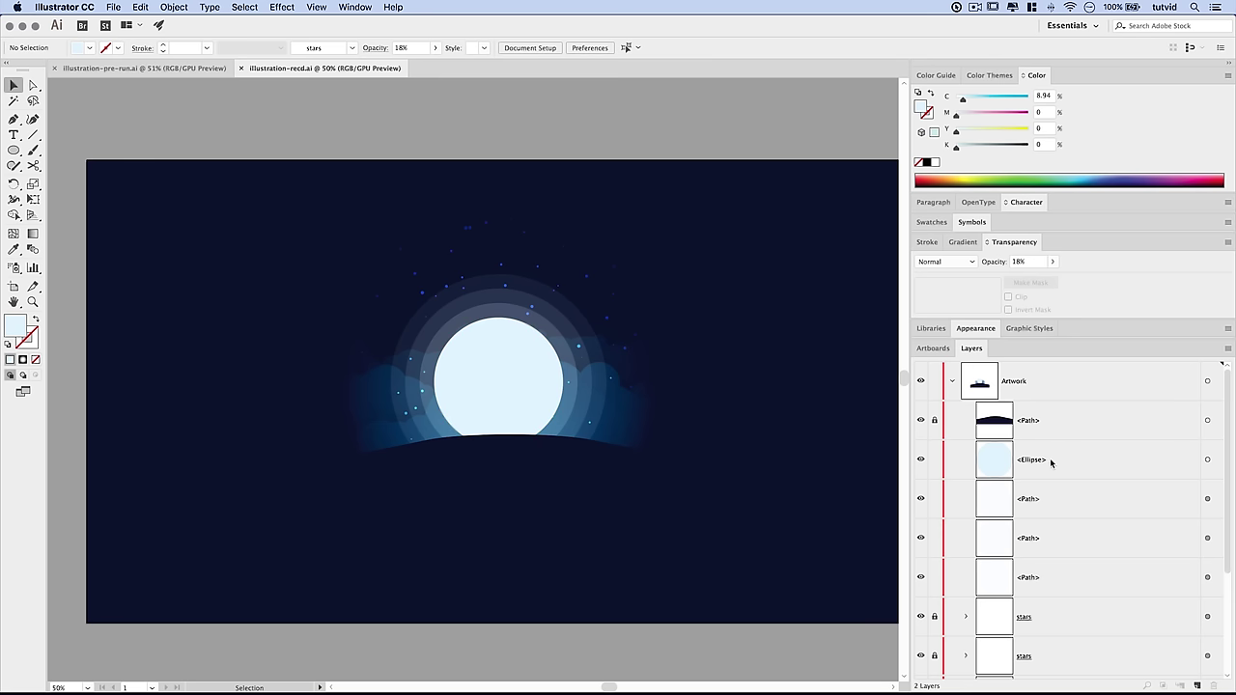
Group the moon ellipse with its three surrounding ring paths
left_click(1207, 461)
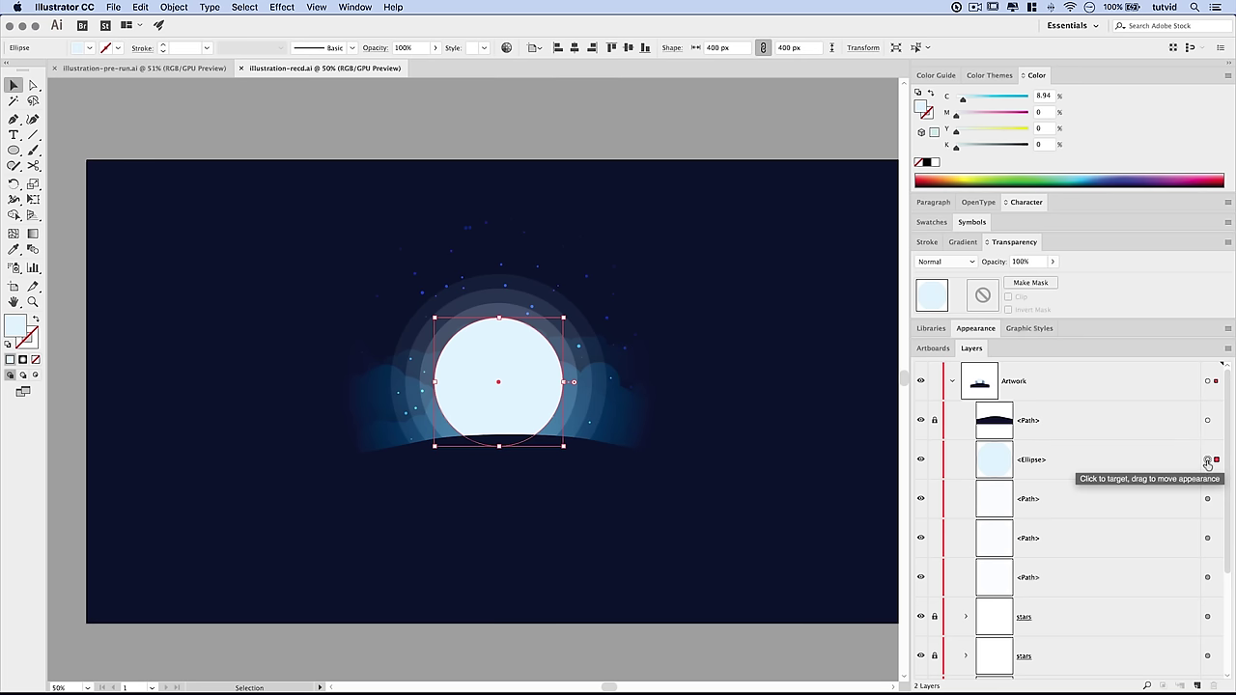
left_click(1207, 499, "shift")
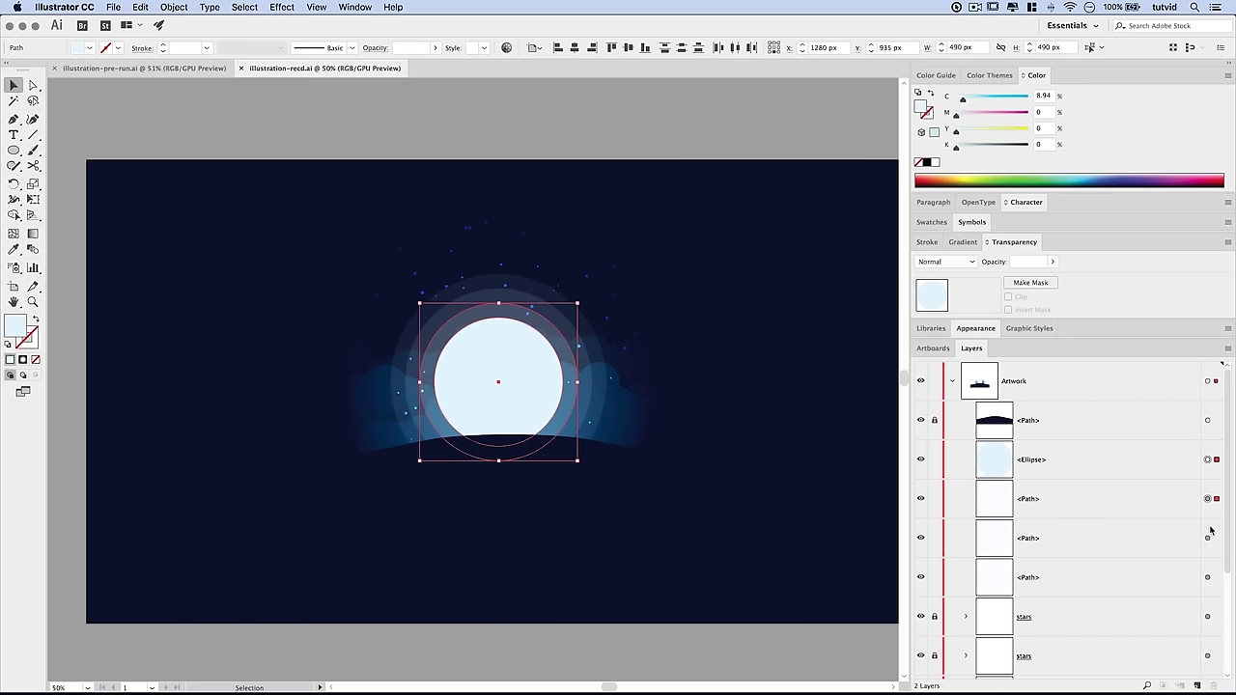
left_click(1207, 537, "shift")
left_click(1207, 578, "shift")
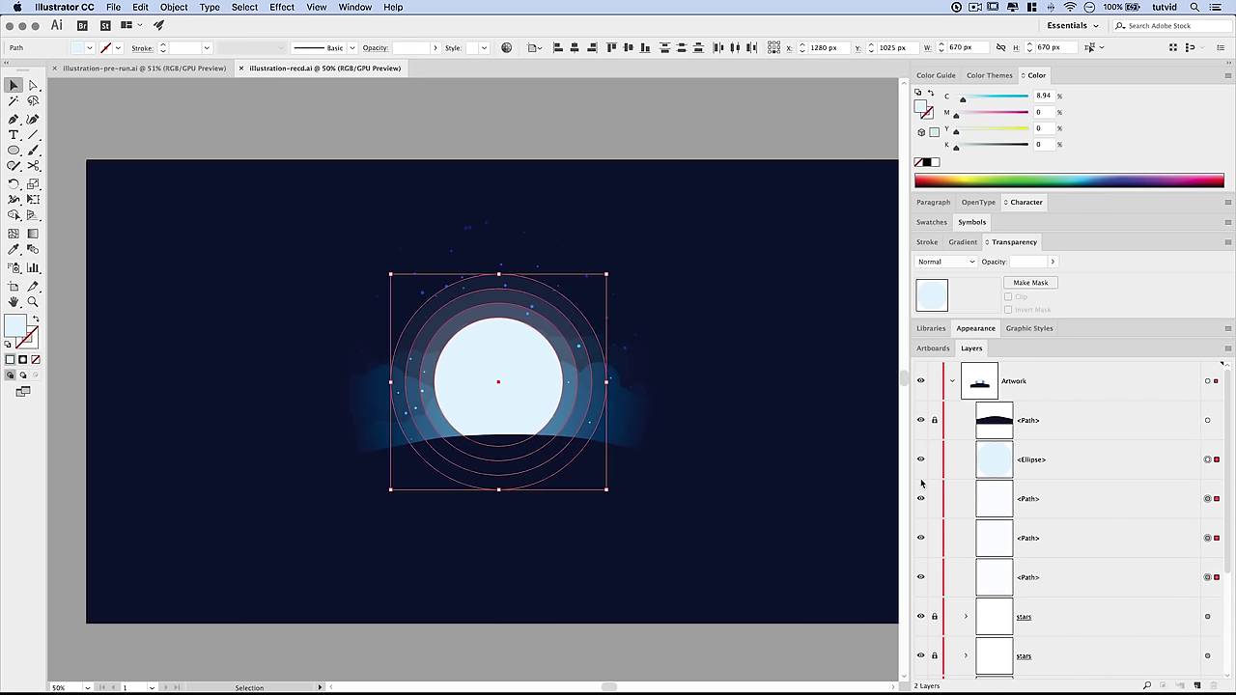
key("a")
key("super+g")
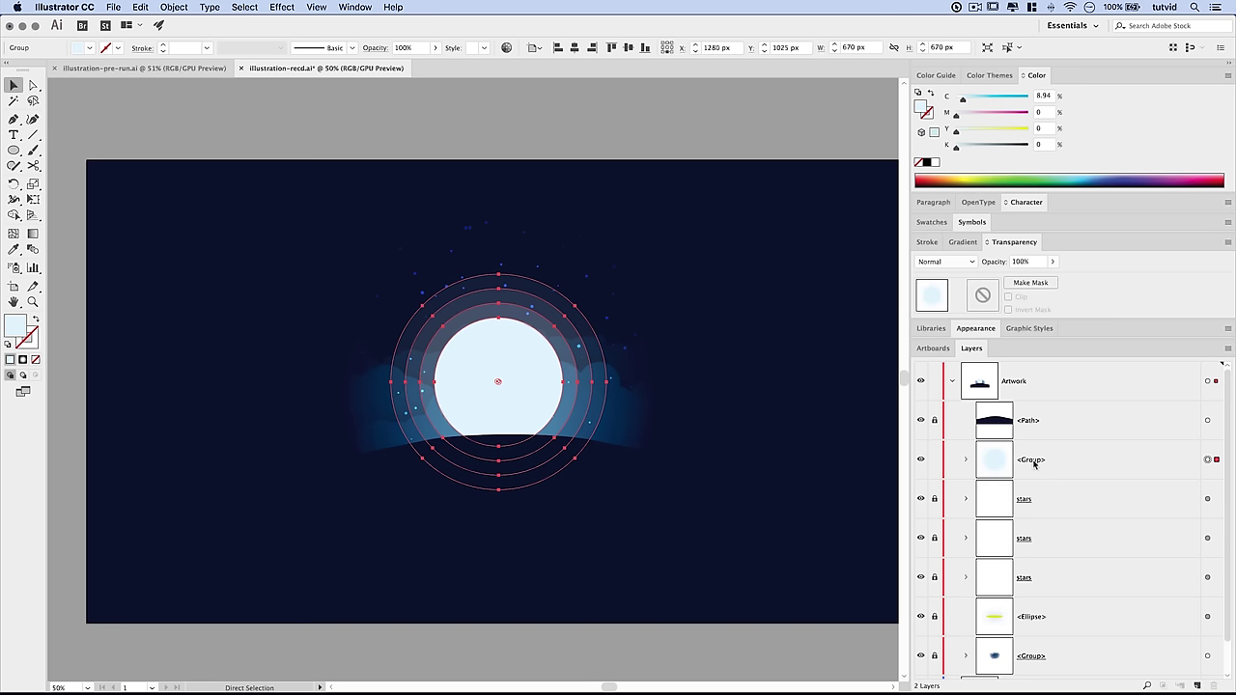
Rename the new circle group as Moon, lock it and leave nothing selected
double_click(1032, 461)
type("Moon")
key("Return")
key("v")
left_click(748, 455)
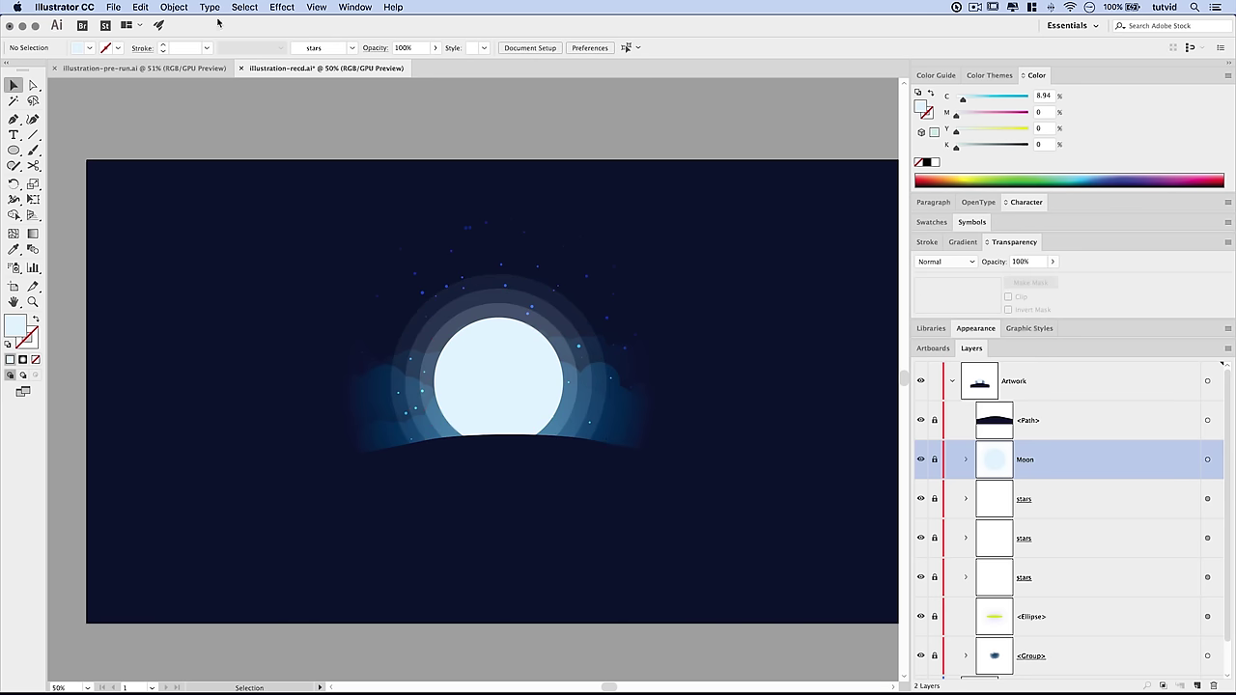
Switch to Finder and place elk.jpg from the 05th-AI-moonlight-animal-illustration folder into the Illustrator document as a linked file
key("super+Tab")
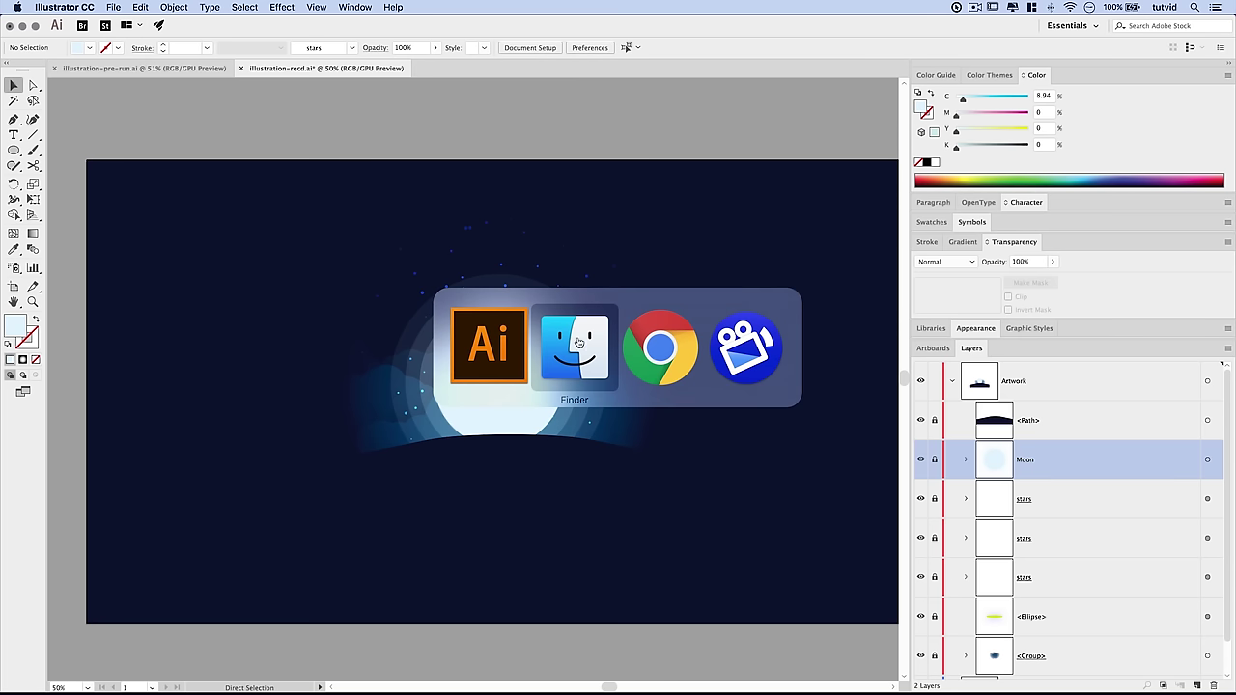
left_click(731, 295)
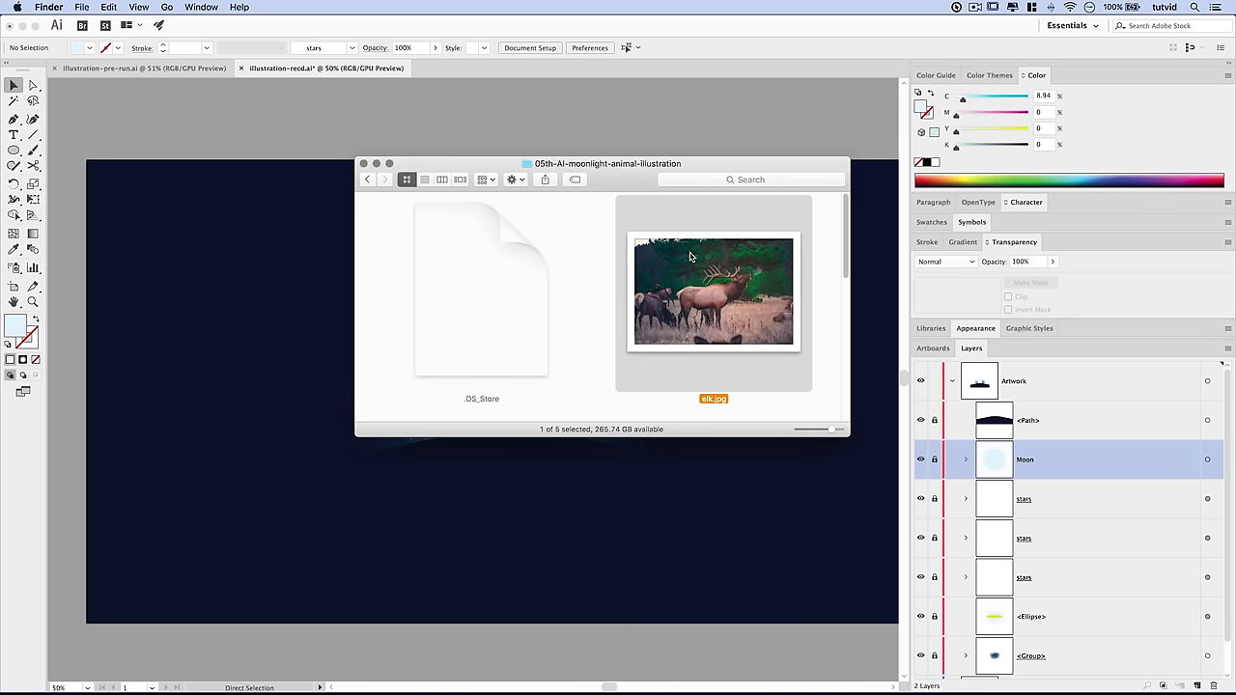
left_click_drag(611, 183, 997, 314)
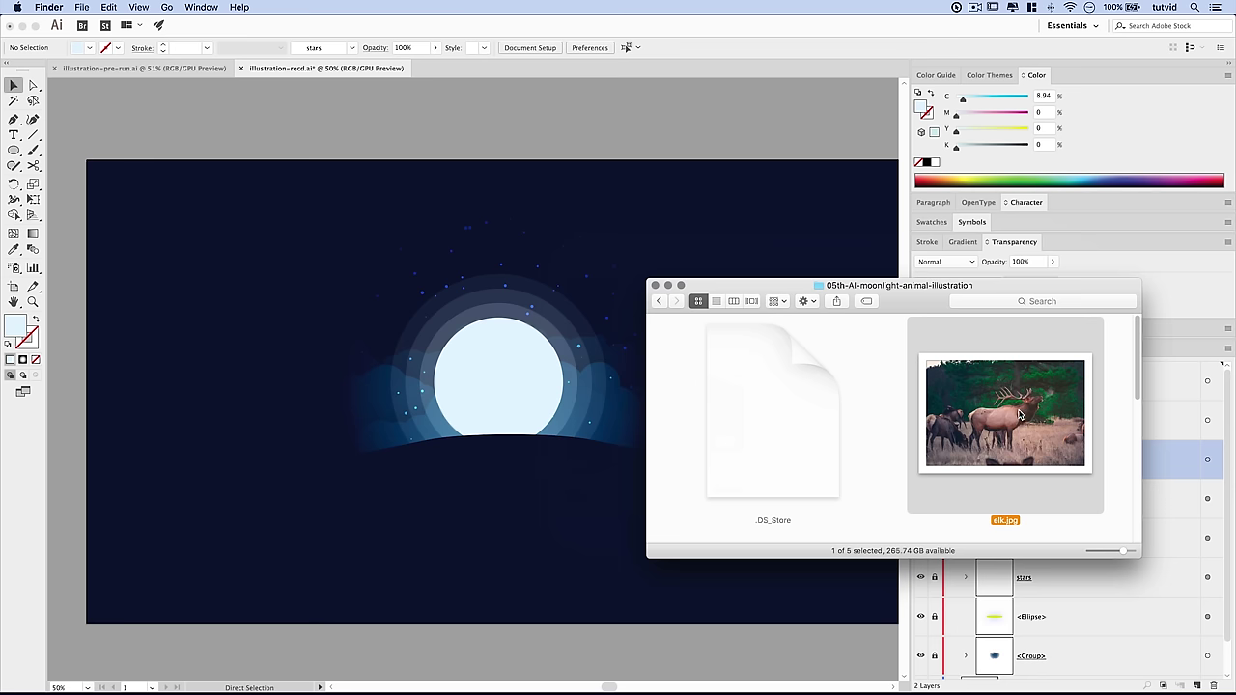
left_click_drag(1018, 413, 431, 330)
left_click_drag(856, 296, 877, 302)
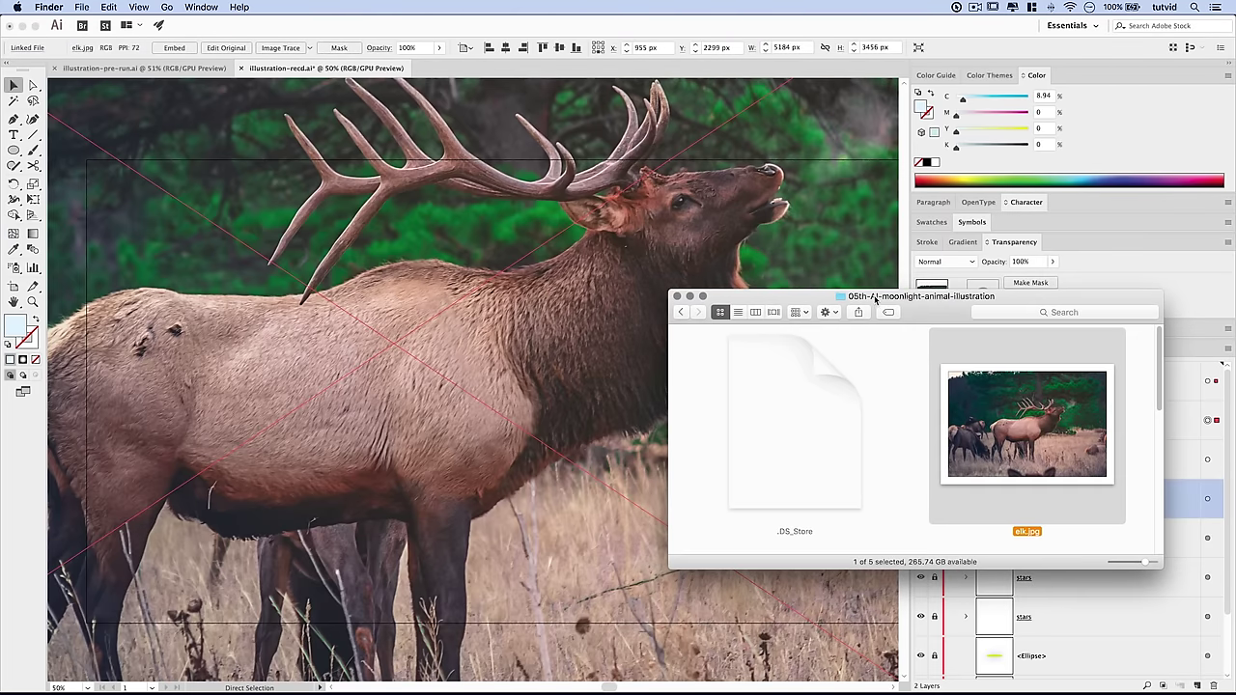
left_click(717, 229)
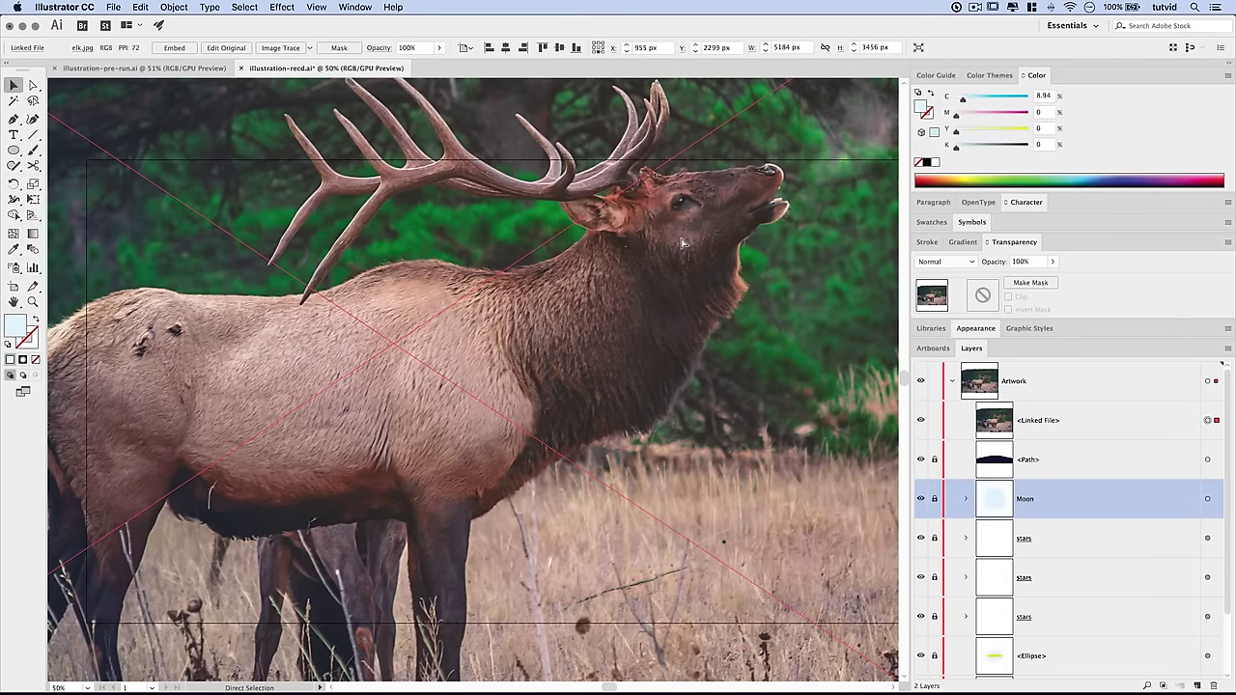
Move the elk photo off the artboard to the empty canvas at its upper left and lock the linked file
key("super+minus")
key("super+minus")
key("super+minus")
left_click_drag(625, 434, 415, 282)
scroll(652, 390, "left", 5)
scroll(652, 391, "up", 2)
left_click_drag(637, 413, 567, 387)
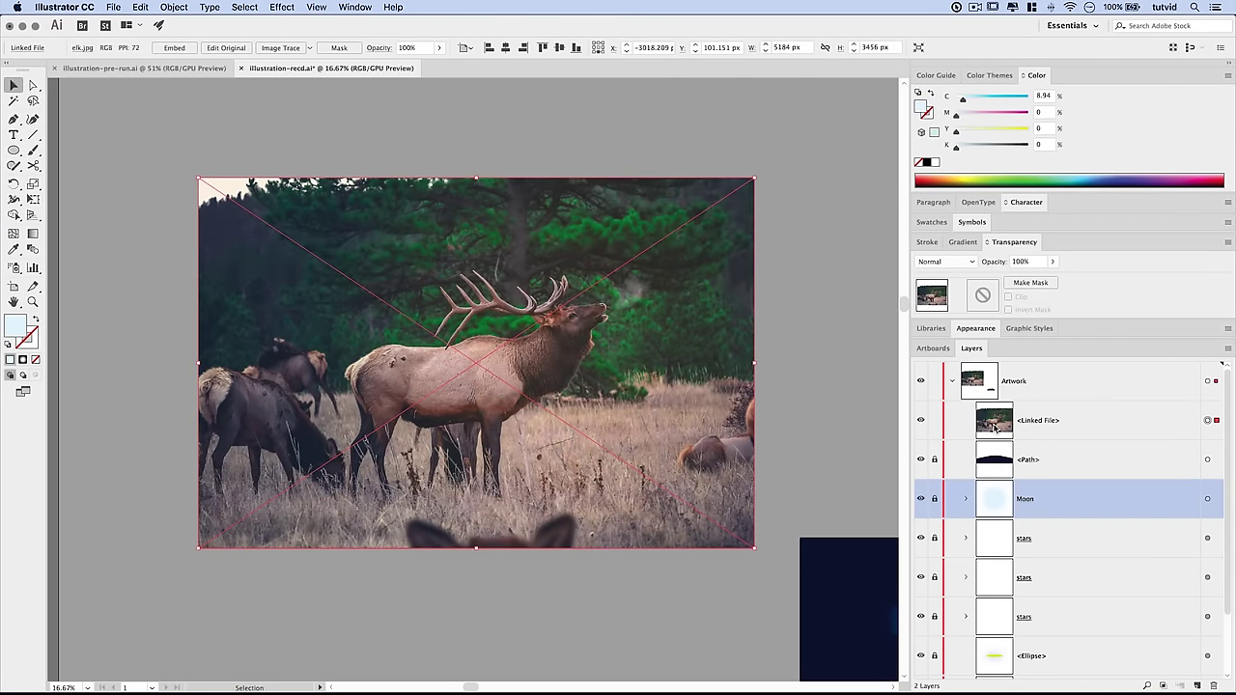
left_click(934, 421)
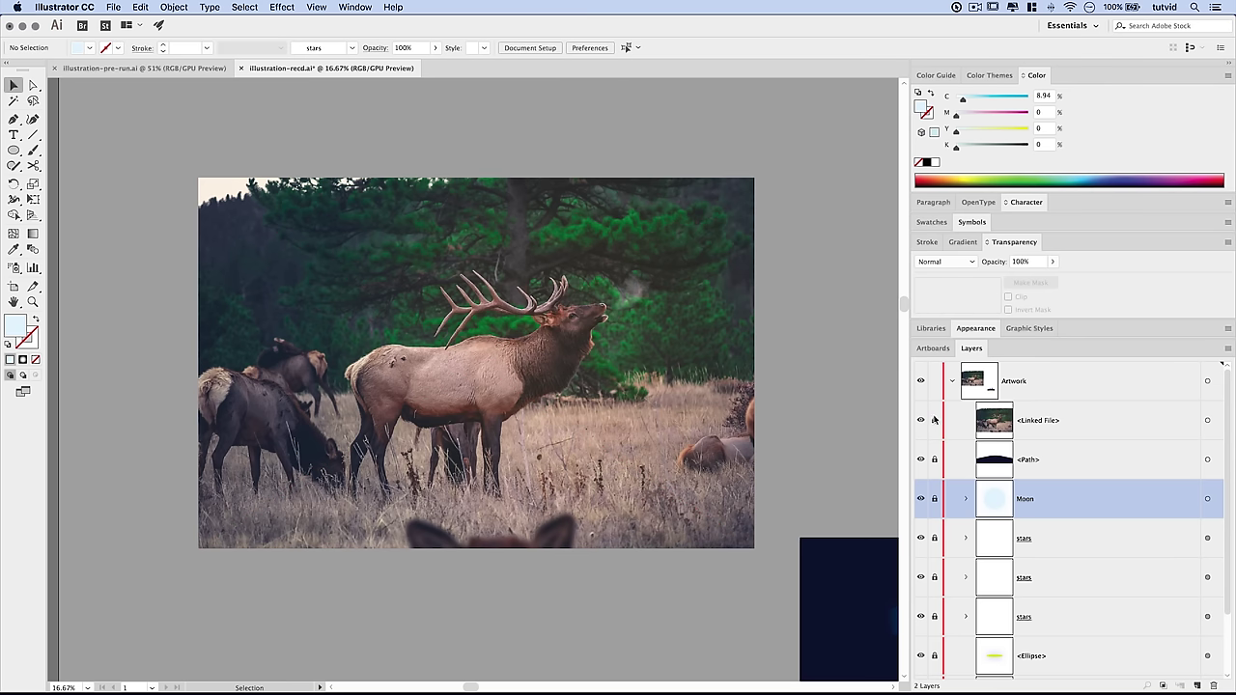
Draw a circle about 726 px wide over the elk's hindquarters and another about 831 px wide over its shoulder
key("z")
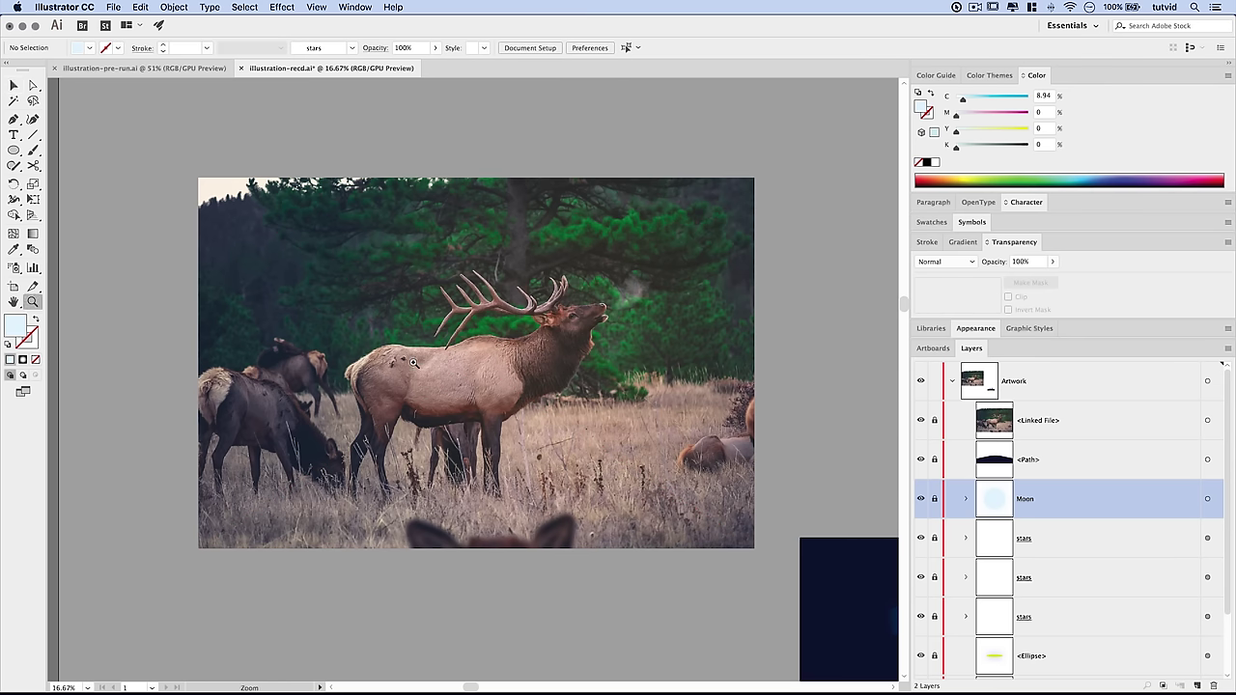
left_click(437, 365)
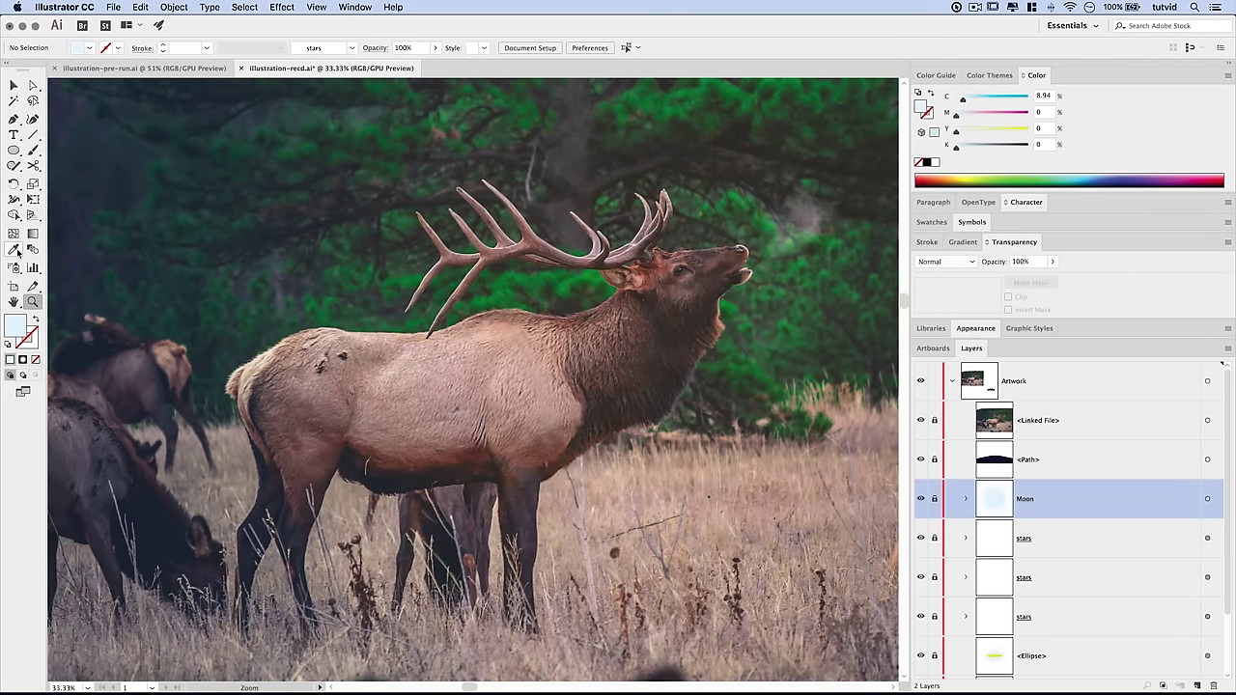
left_click(12, 151)
left_click_drag(246, 337, 397, 470)
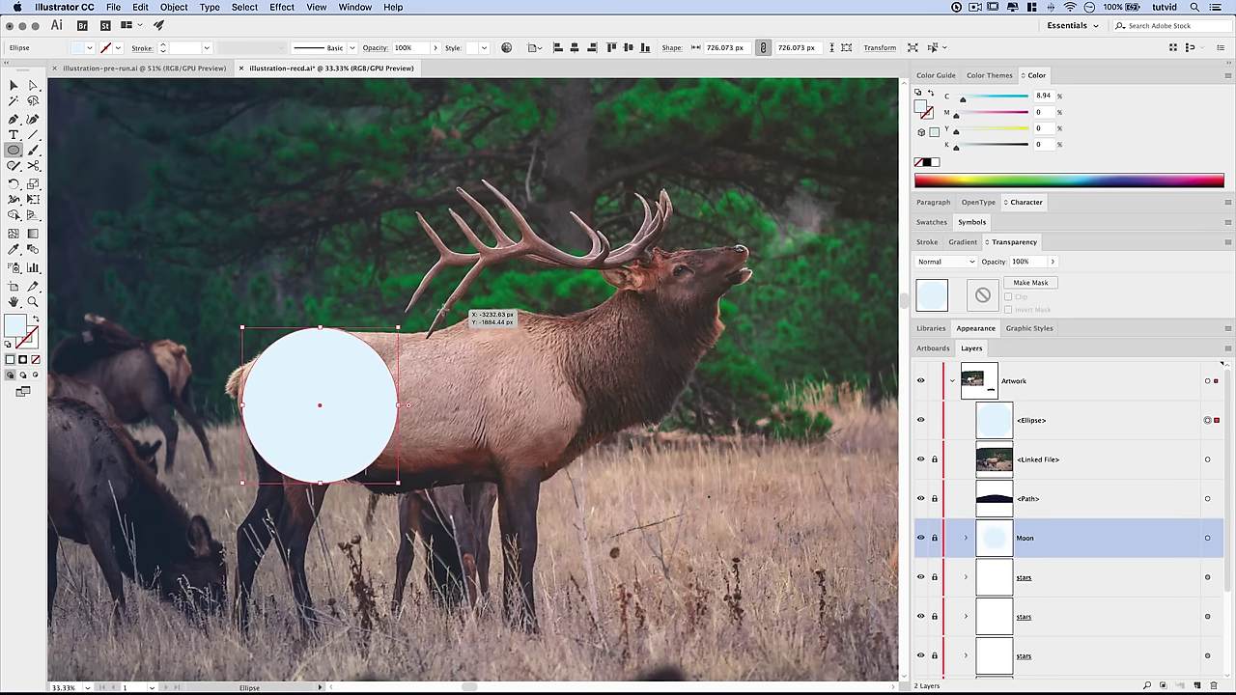
left_click_drag(557, 417, 575, 486)
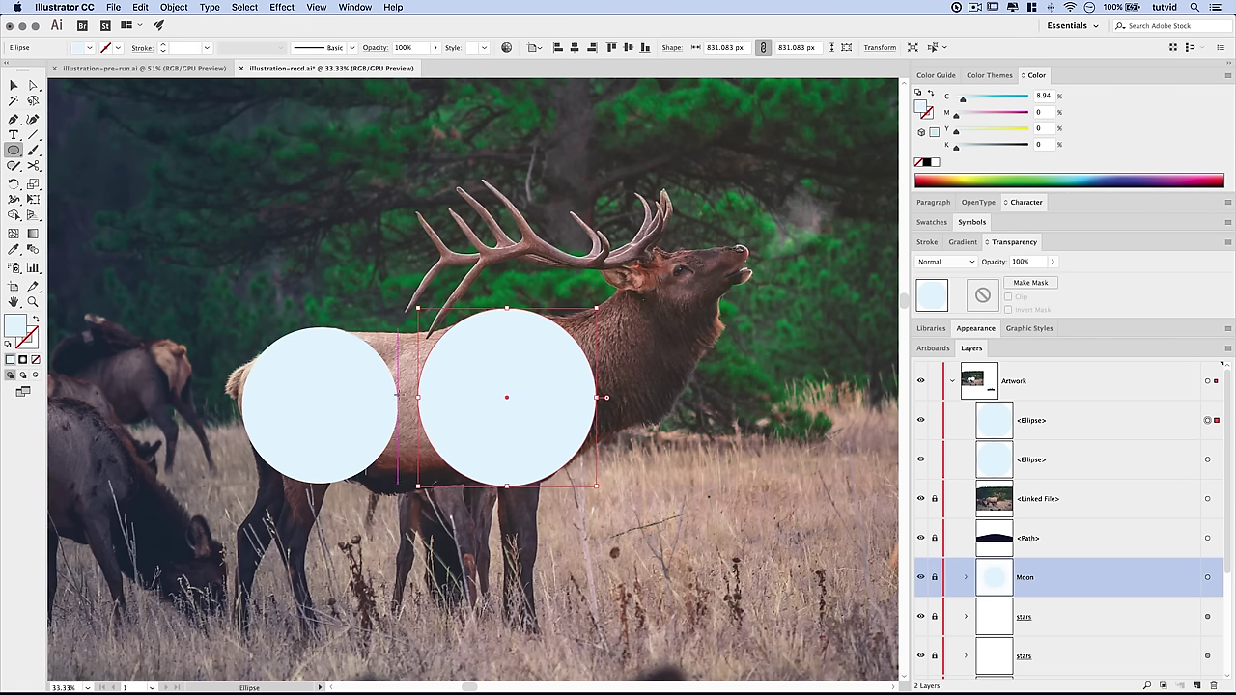
Add a circle about 279 px wide over the elk's tail and an ellipse about 1191 by 510 px along its belly
left_click_drag(256, 391, 287, 409)
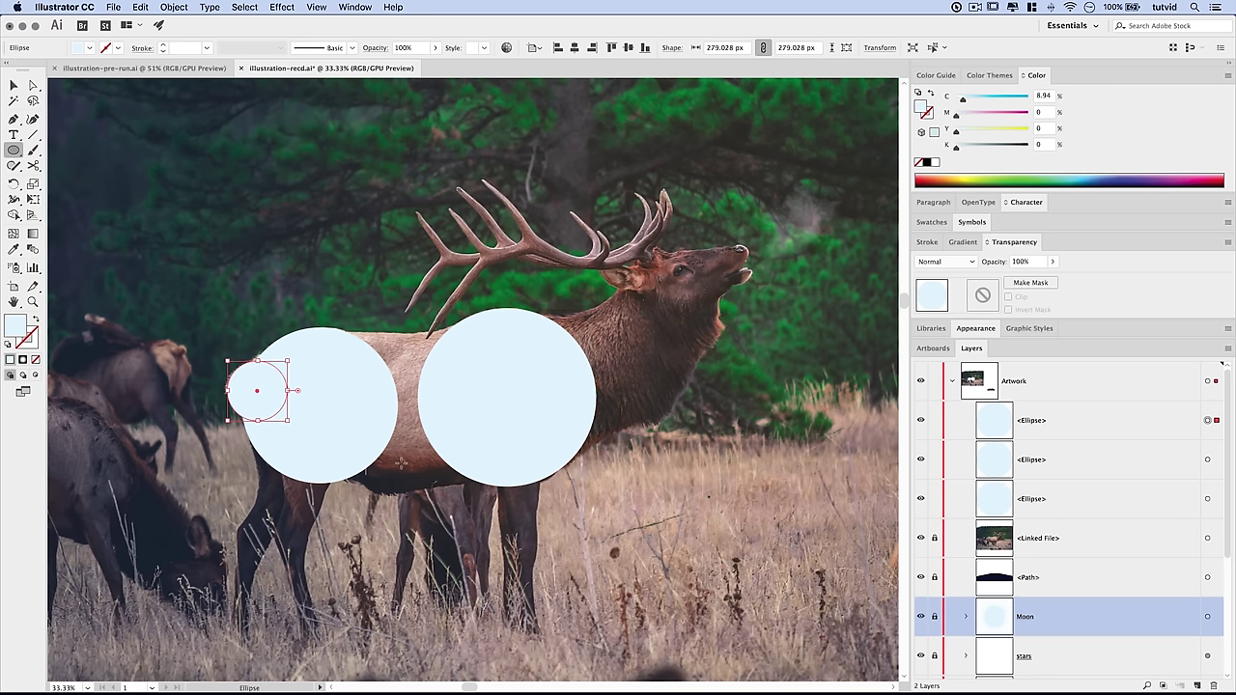
right_click(312, 382)
left_click(356, 348)
left_click_drag(316, 380, 539, 490)
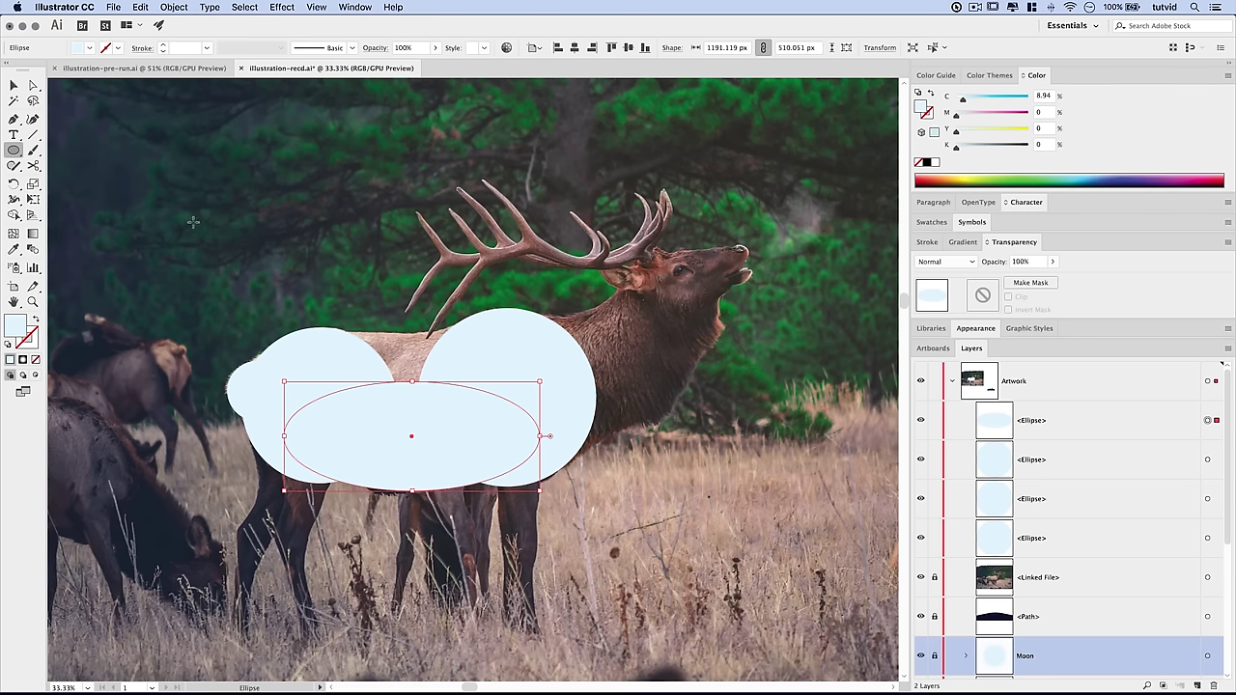
Draw a closed Pen tool shape that fills the gap along the elk's back between the hindquarter and shoulder circles
left_click(13, 117)
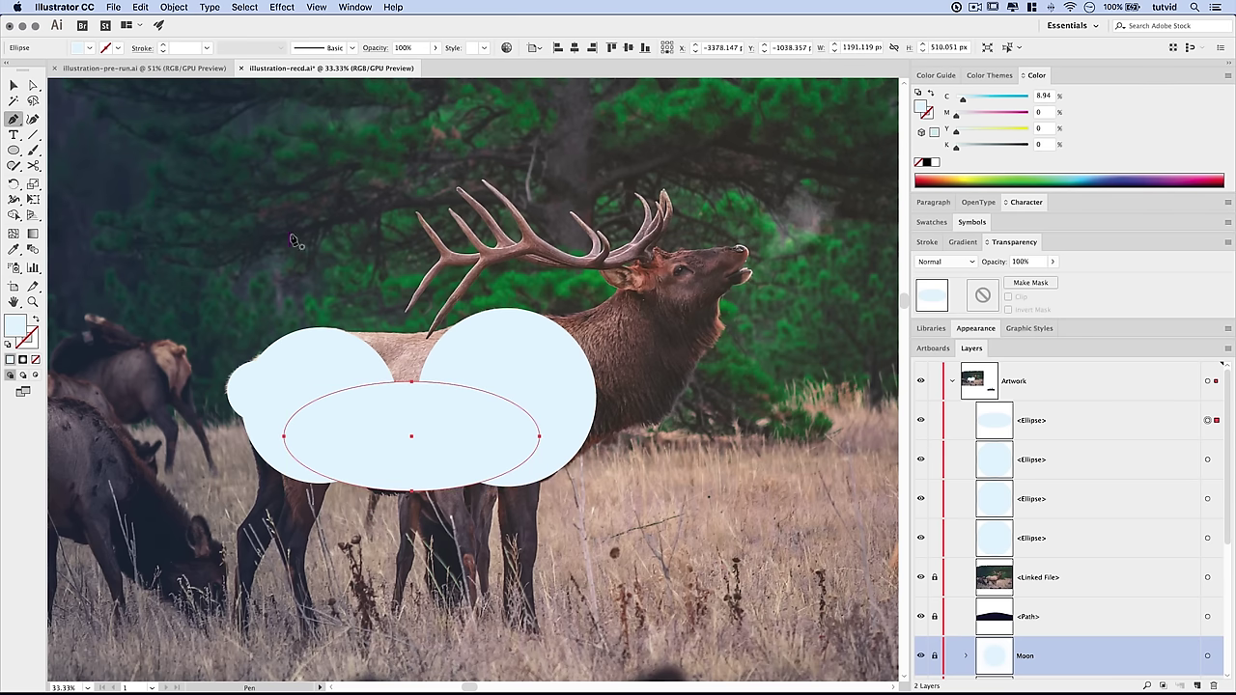
left_click(317, 6)
left_click(371, 394)
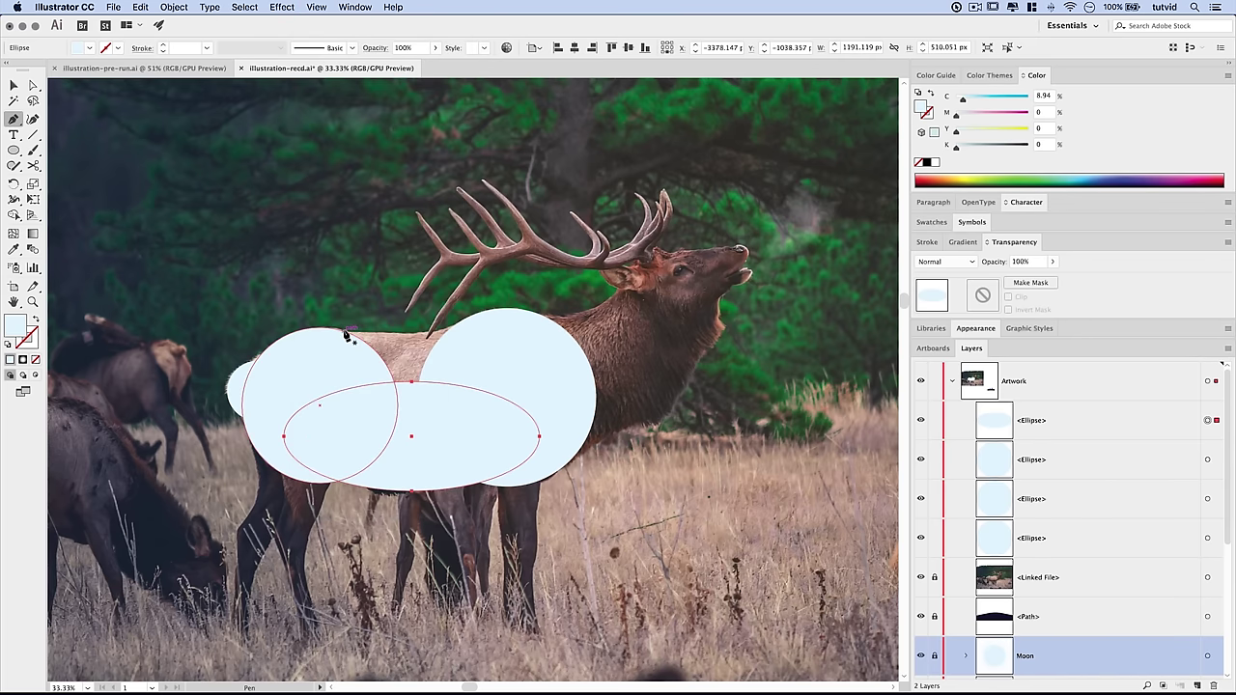
left_click(307, 330)
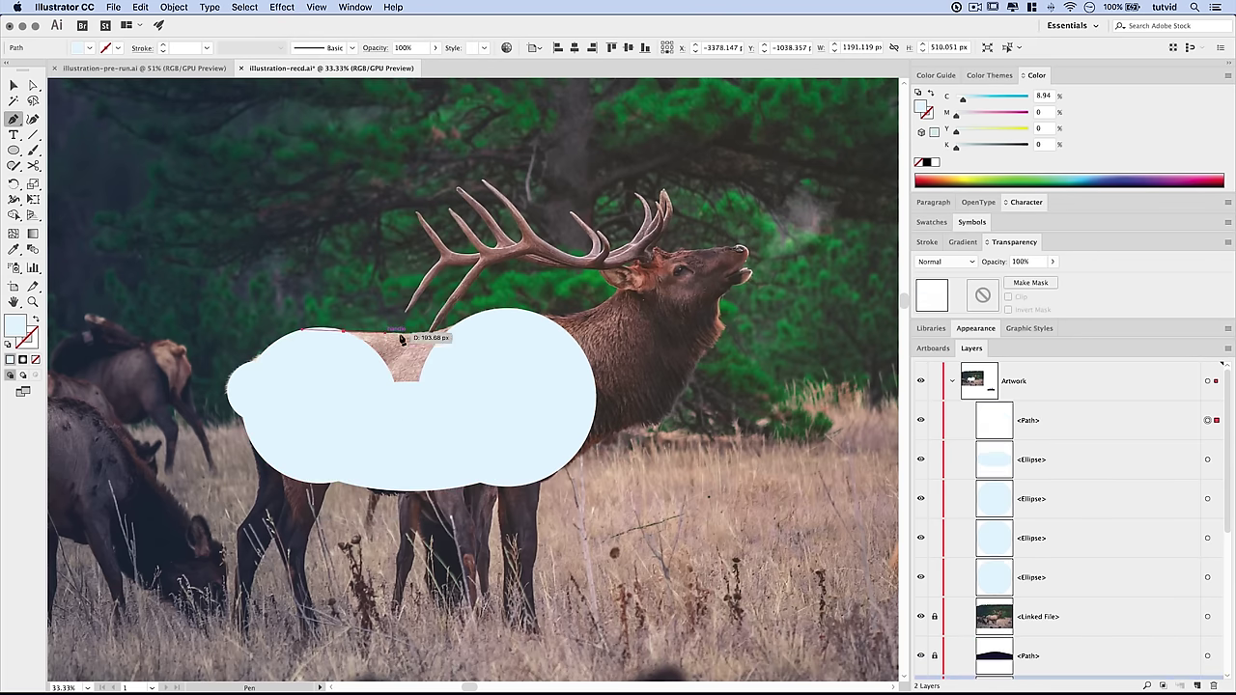
left_click(489, 310)
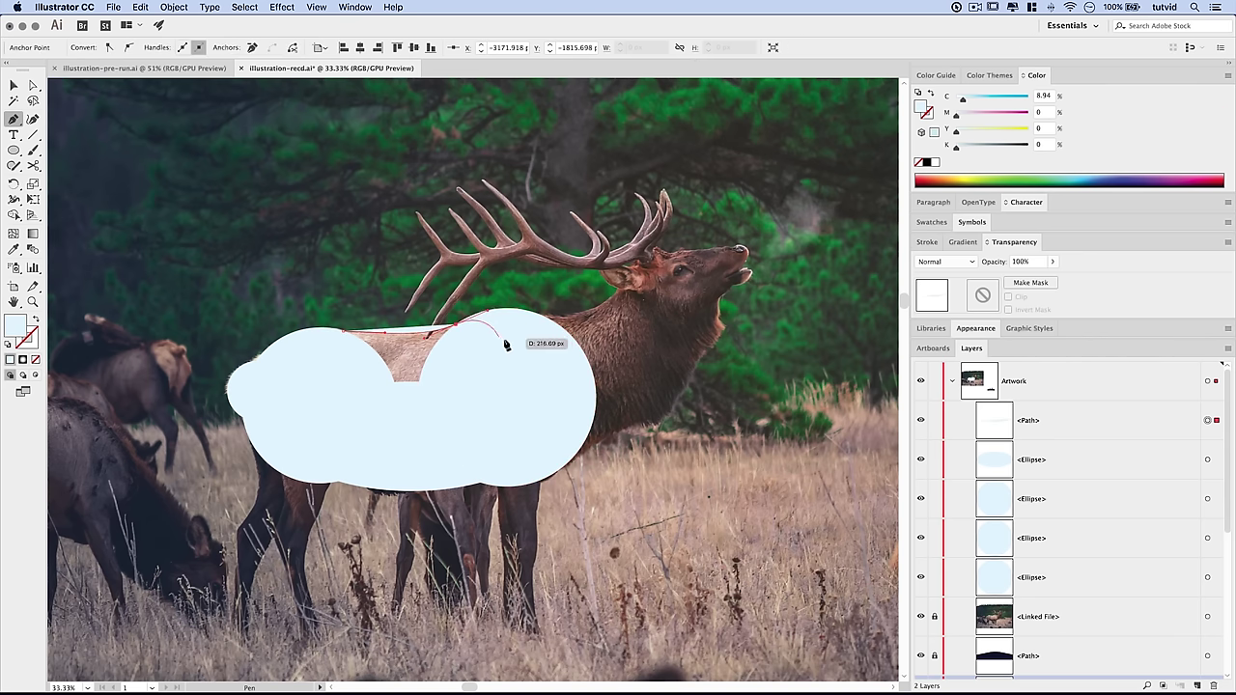
left_click(512, 353)
left_click(450, 417)
left_click(351, 401)
left_click(339, 333)
key("v")
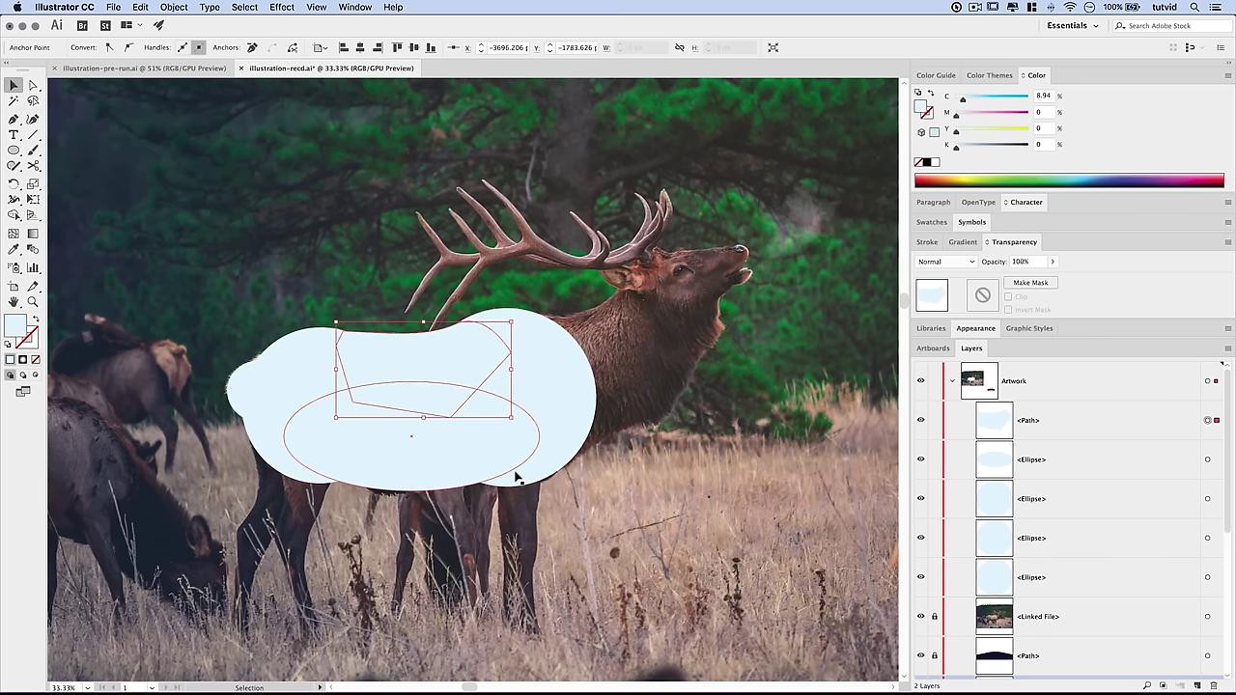
left_click(563, 536)
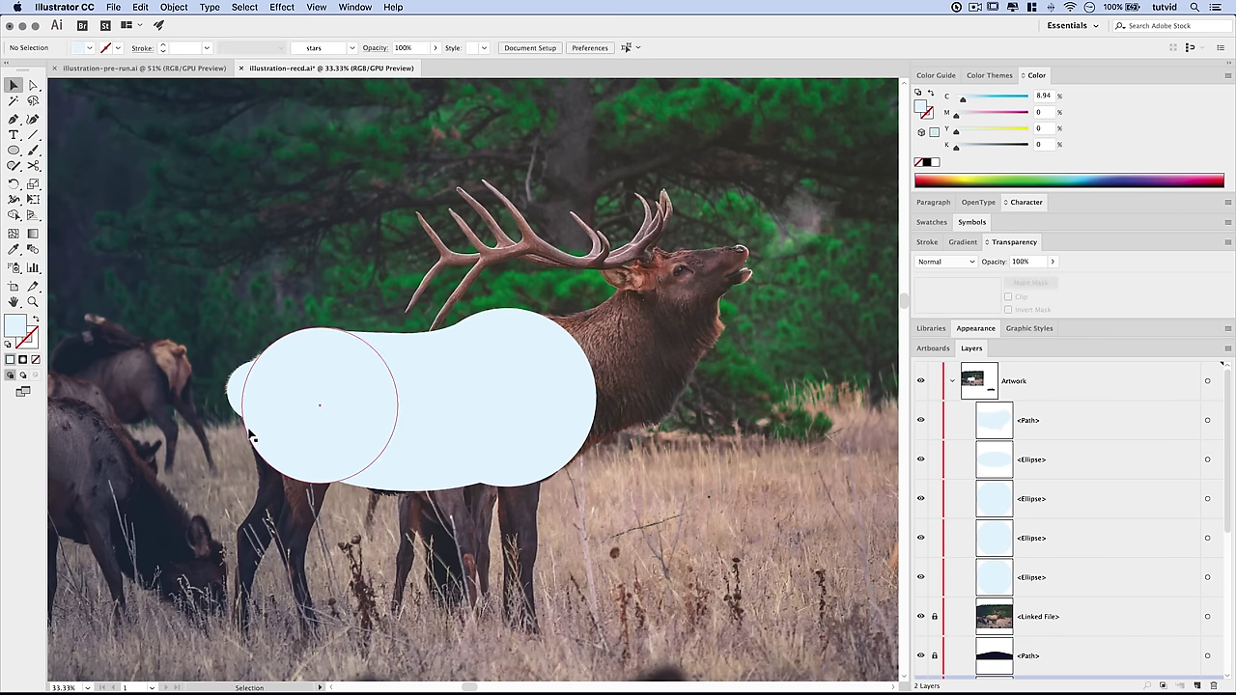
Select all the elk body shapes and combine them into one with Pathfinder Merge
left_click_drag(195, 283, 599, 527)
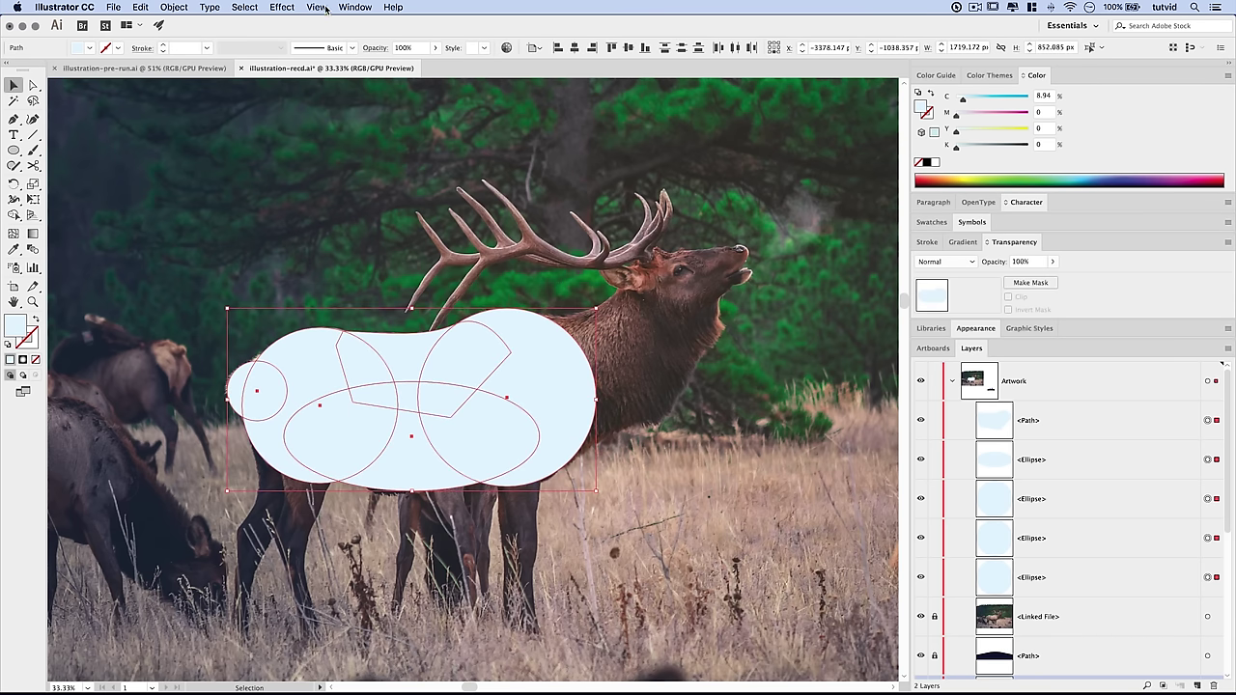
left_click(365, 7)
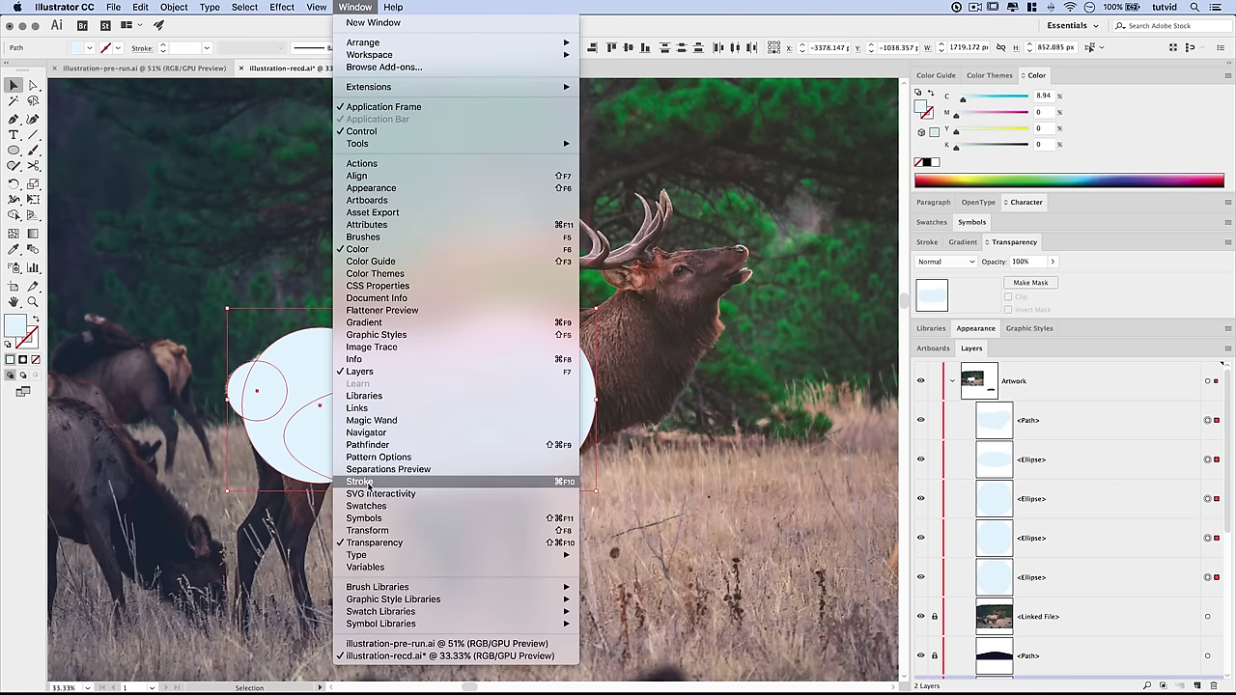
left_click(367, 445)
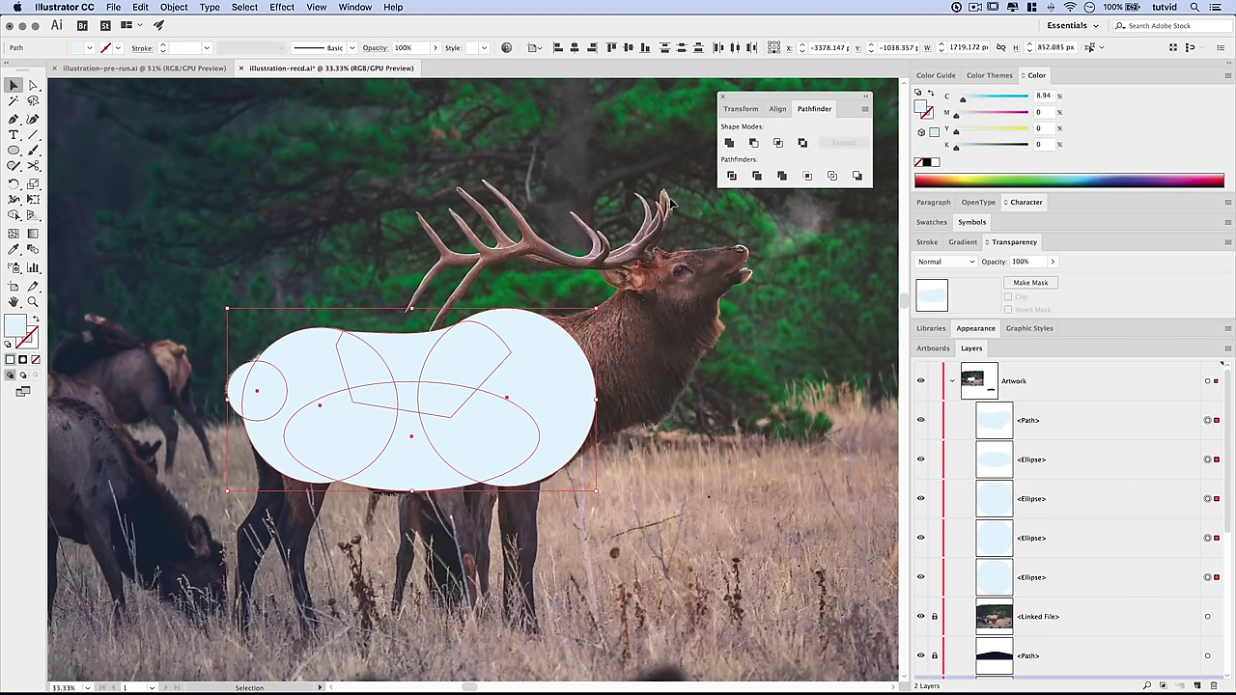
left_click(783, 176)
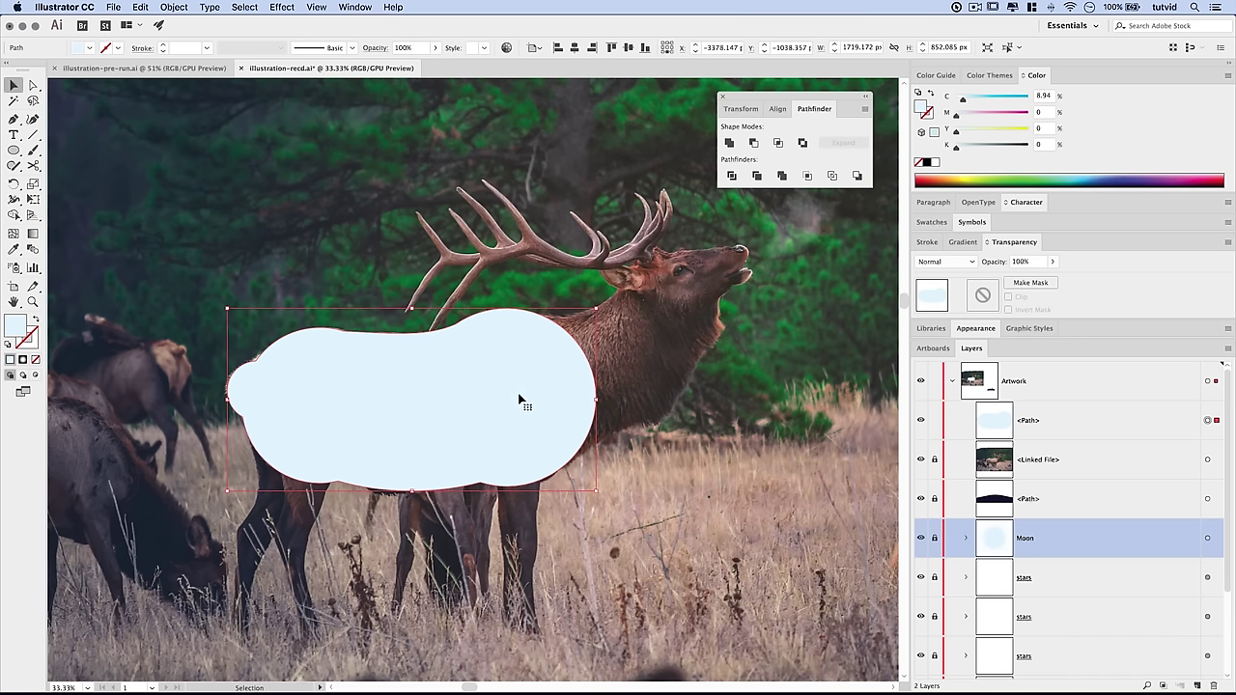
Delete the merged body shape and the linked elk photo, and put the Pathfinder controls away
key("Delete")
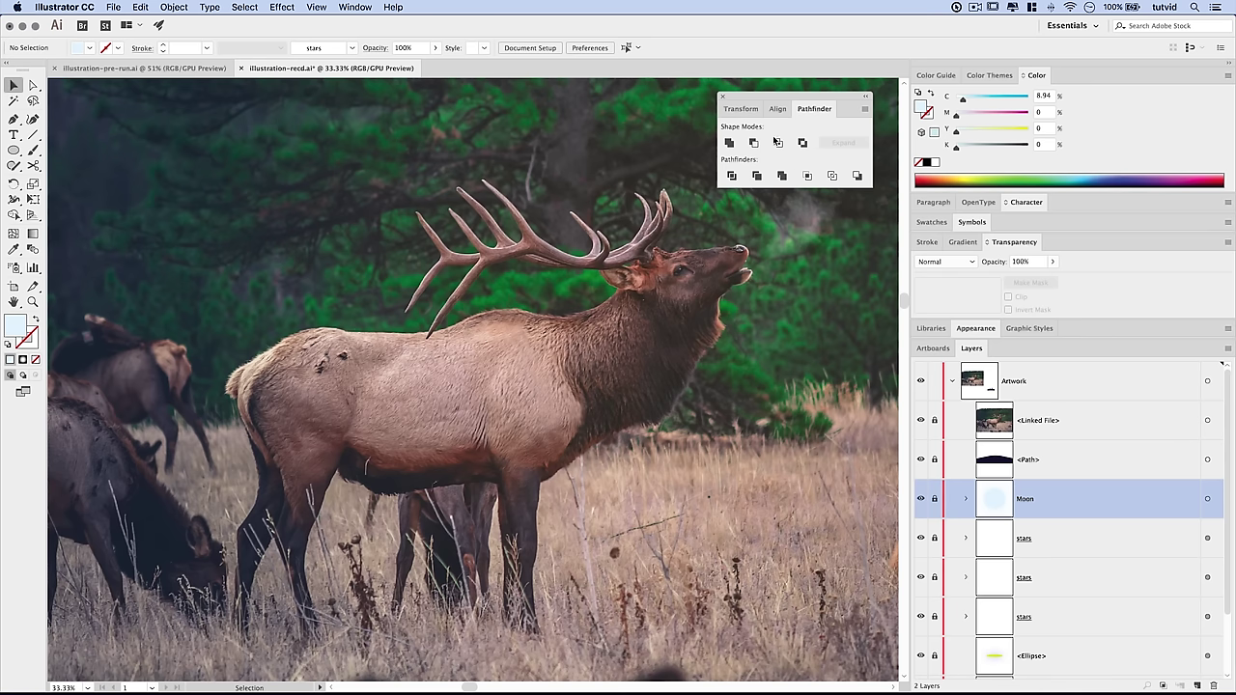
left_click(720, 97)
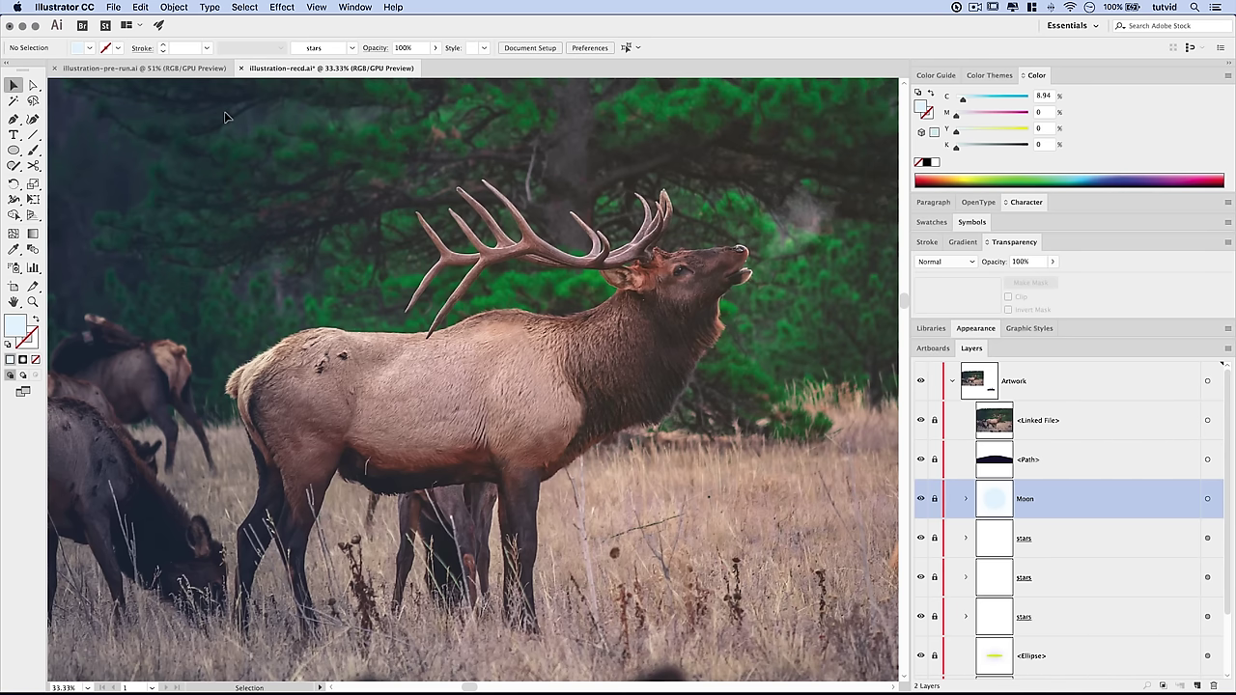
left_click(533, 268)
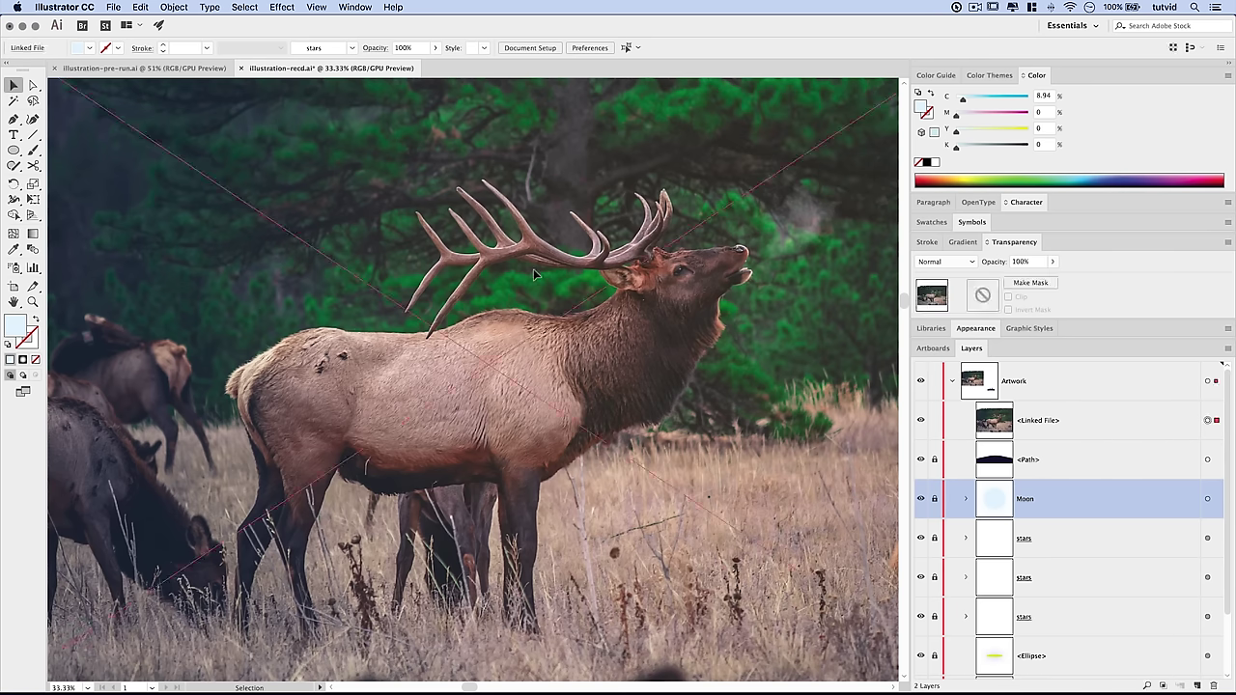
key("Delete")
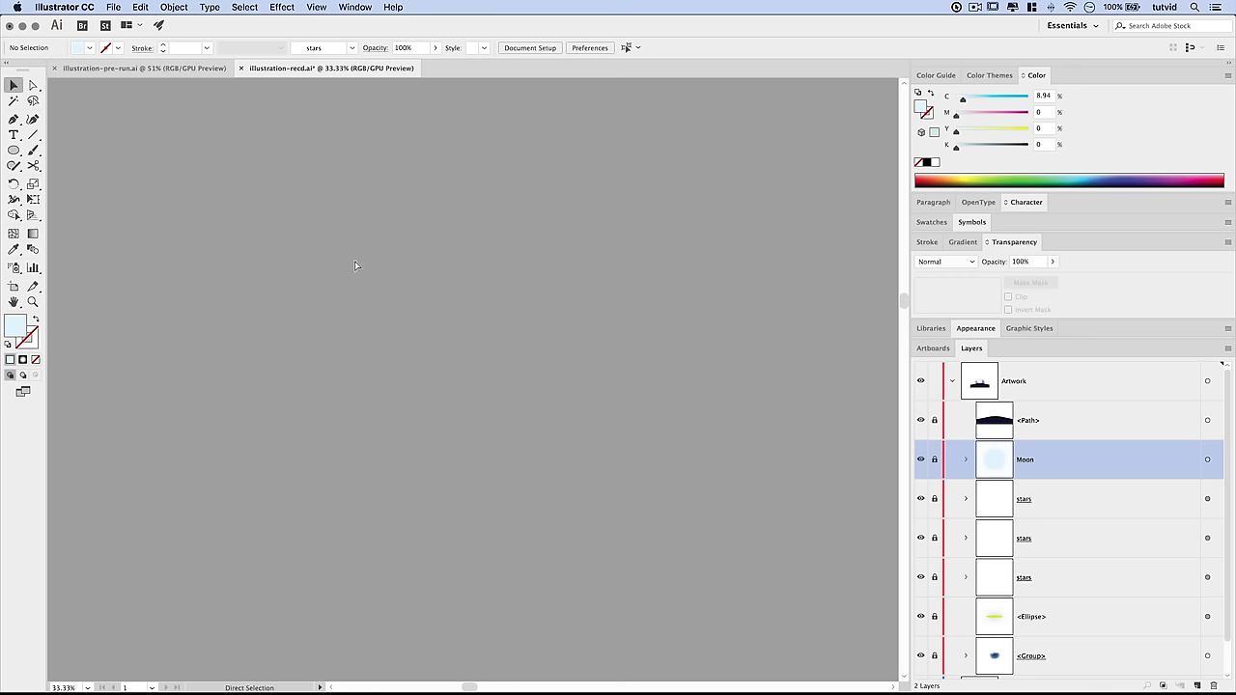
Copy the finished elk silhouette from illustration-pre-run.ai and paste it into illustration-recd.ai
key("super+0")
left_click(171, 69)
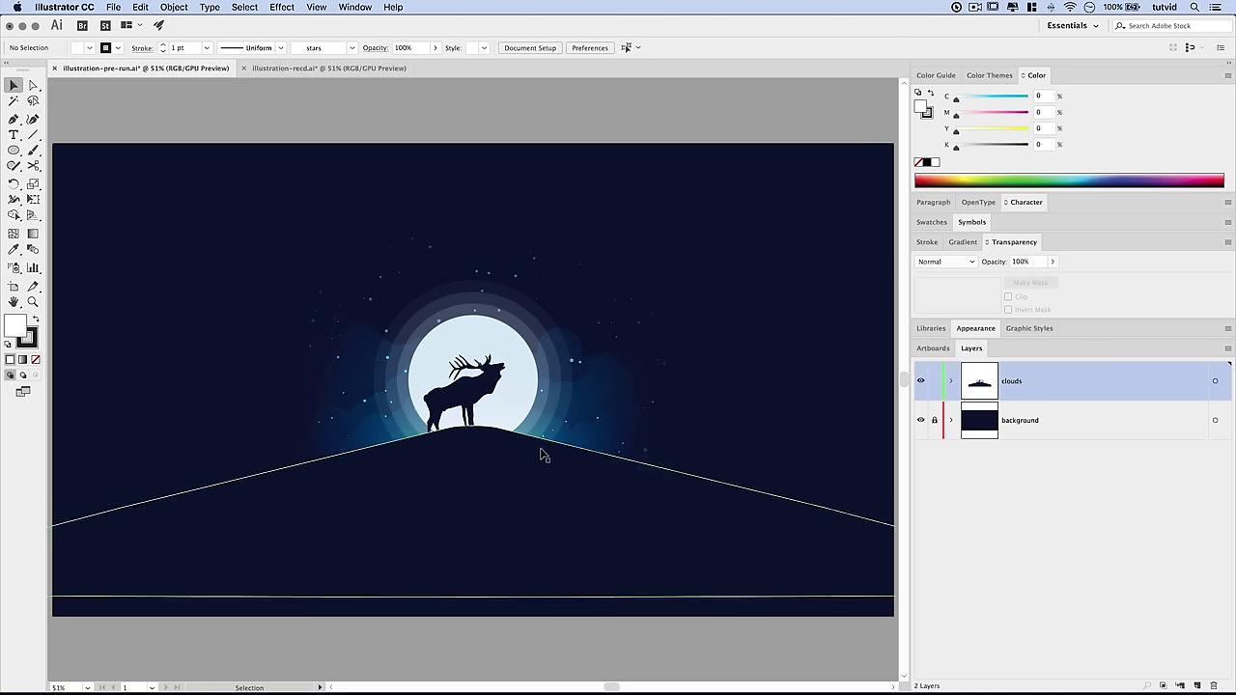
left_click(482, 380)
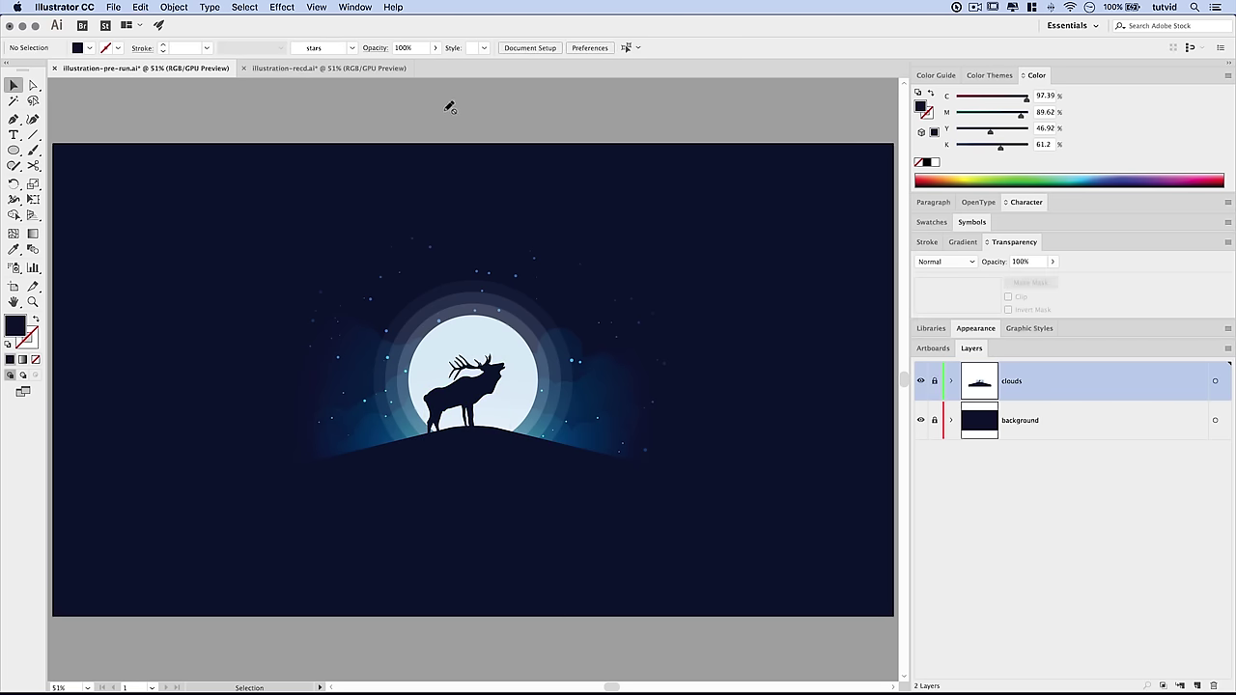
left_click(361, 68)
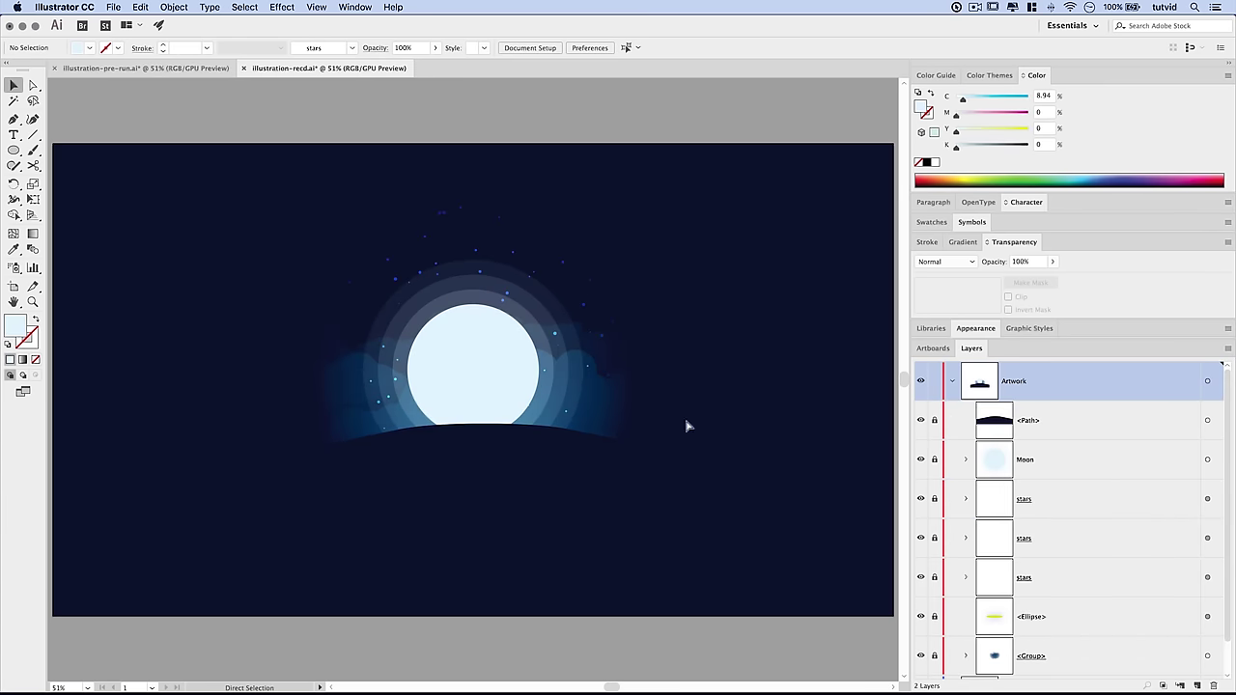
key("super+v")
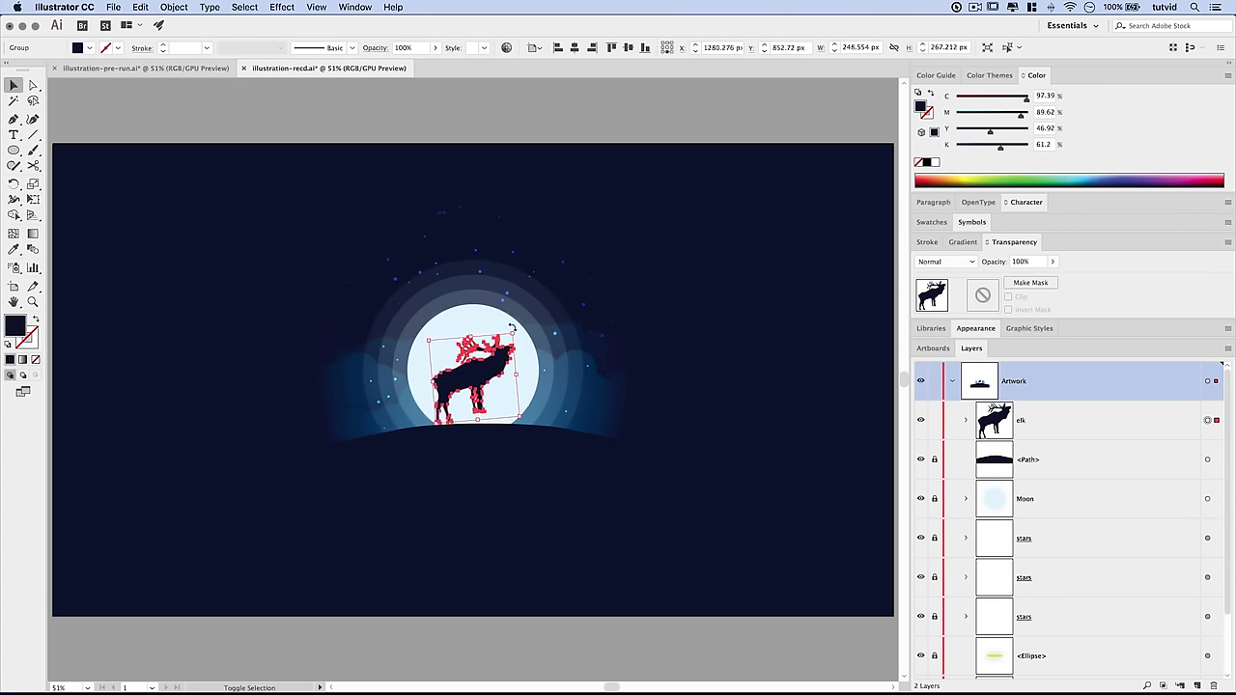
Rotate the elk to match the hill, scale it to about 203 by 205 px and lower its feet onto the hilltop
left_click_drag(519, 331, 537, 363)
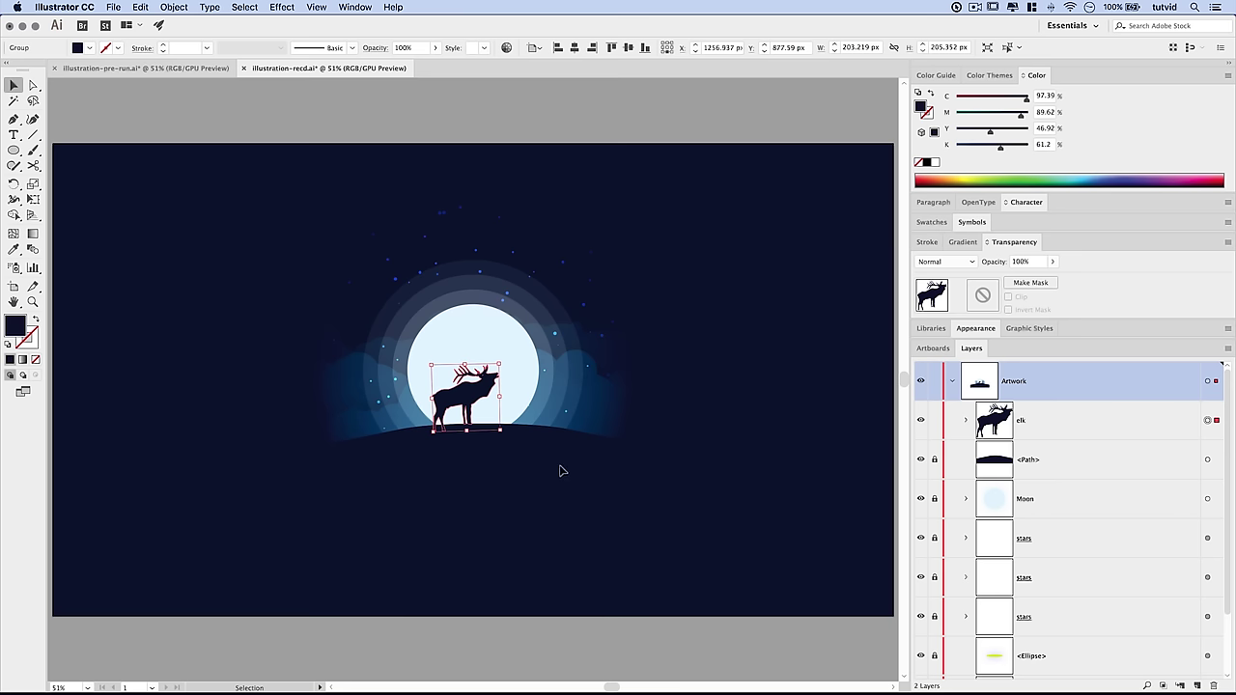
key("Down")
key("Down")
key("Down")
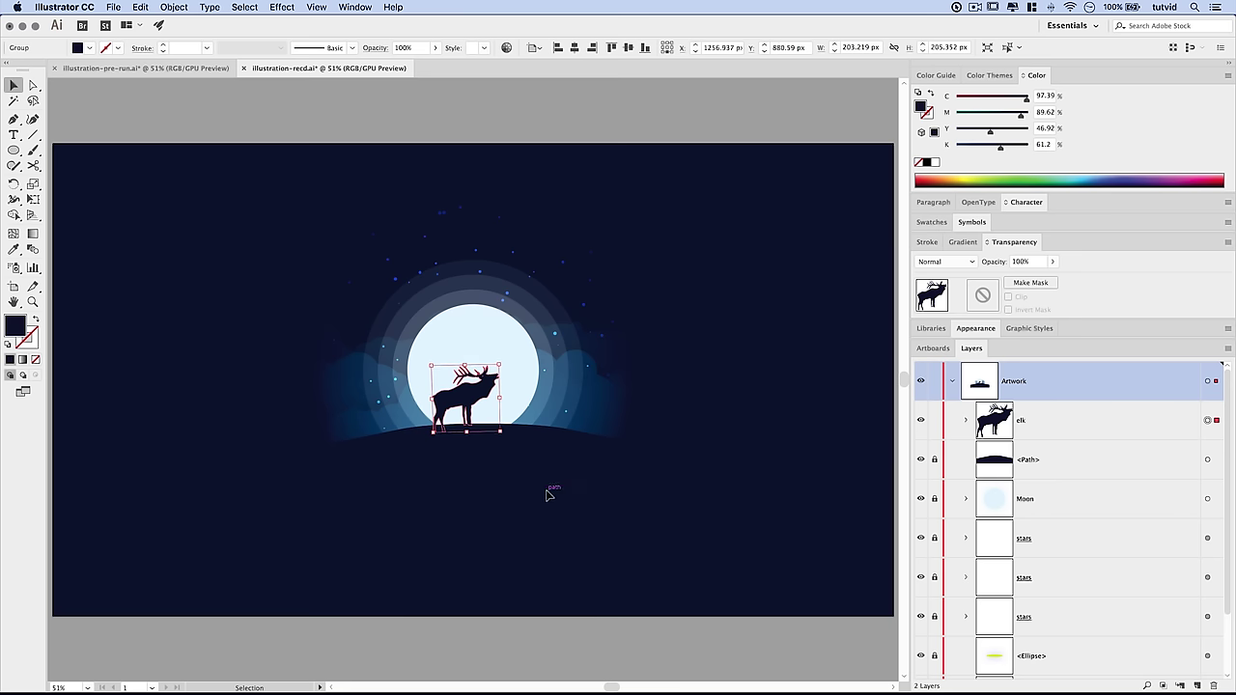
Scale the elk down to about 168 by 170 px and nudge it into place on the hilltop in front of the moon
left_click_drag(427, 373, 591, 436)
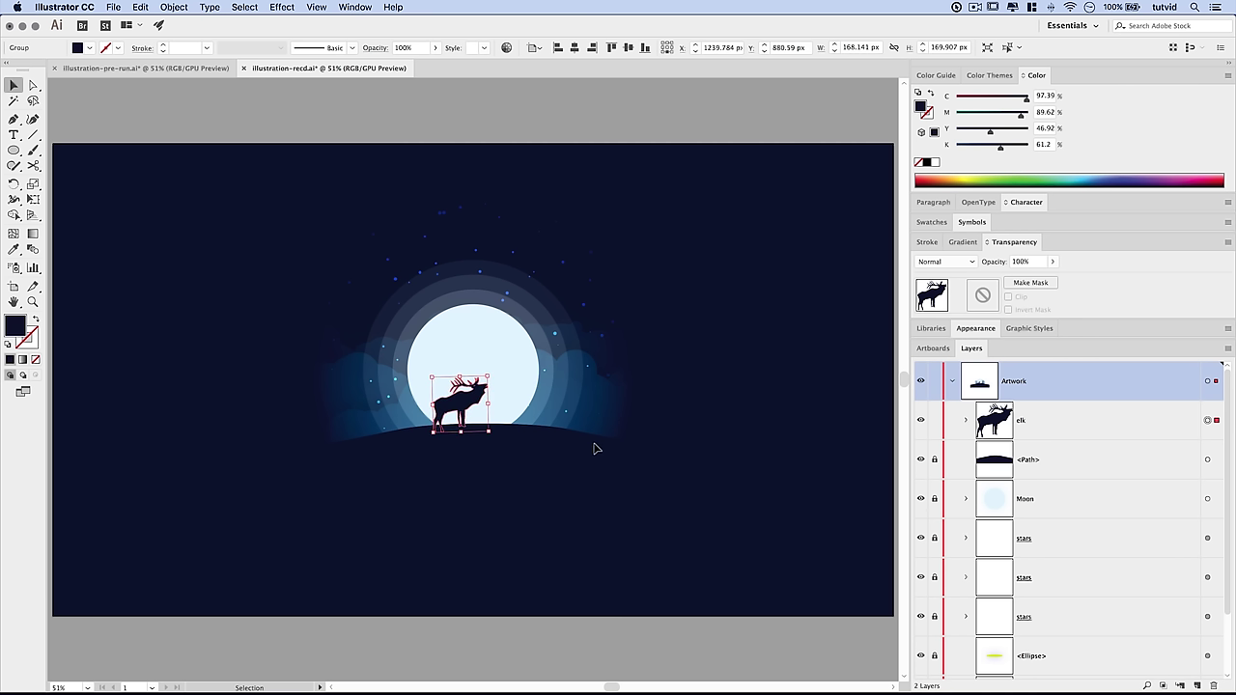
key("shift+Left")
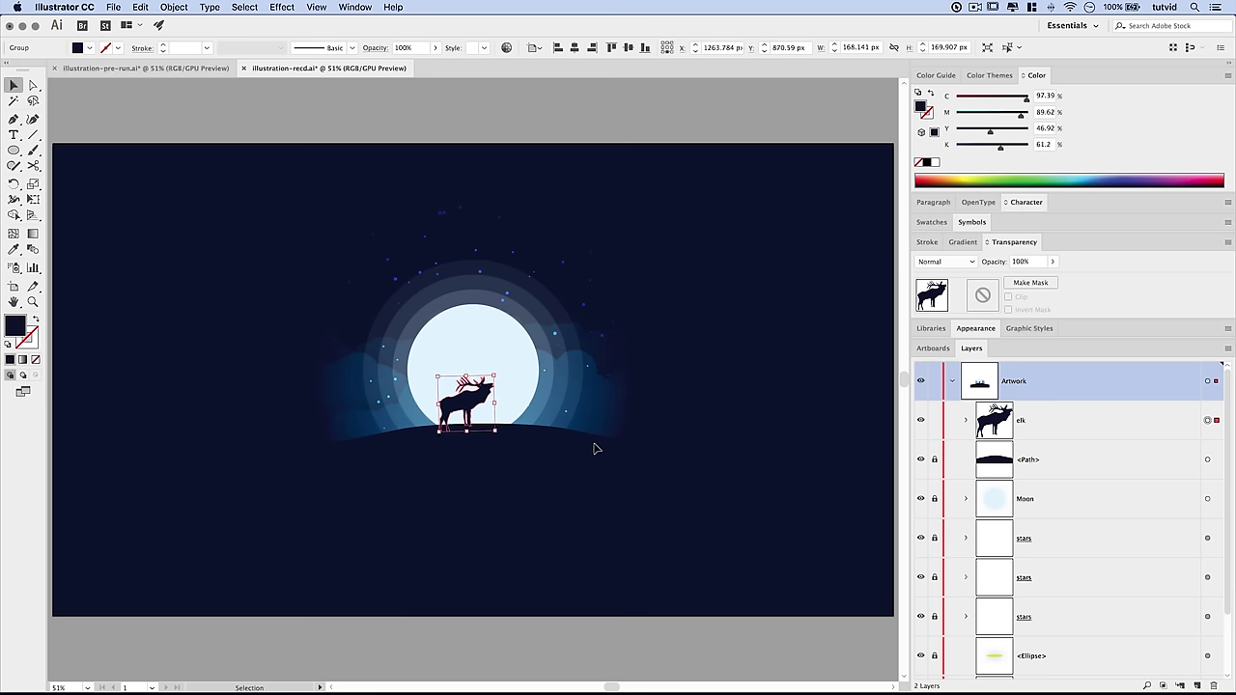
left_click(579, 481)
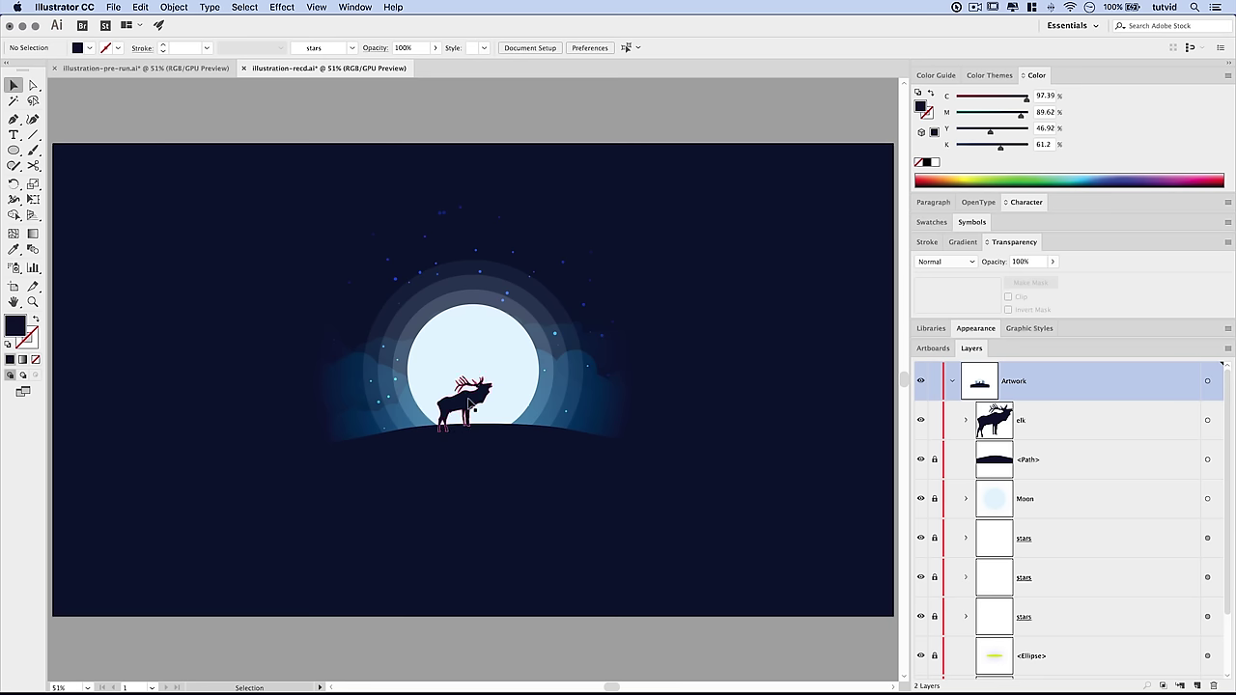
left_click(470, 403)
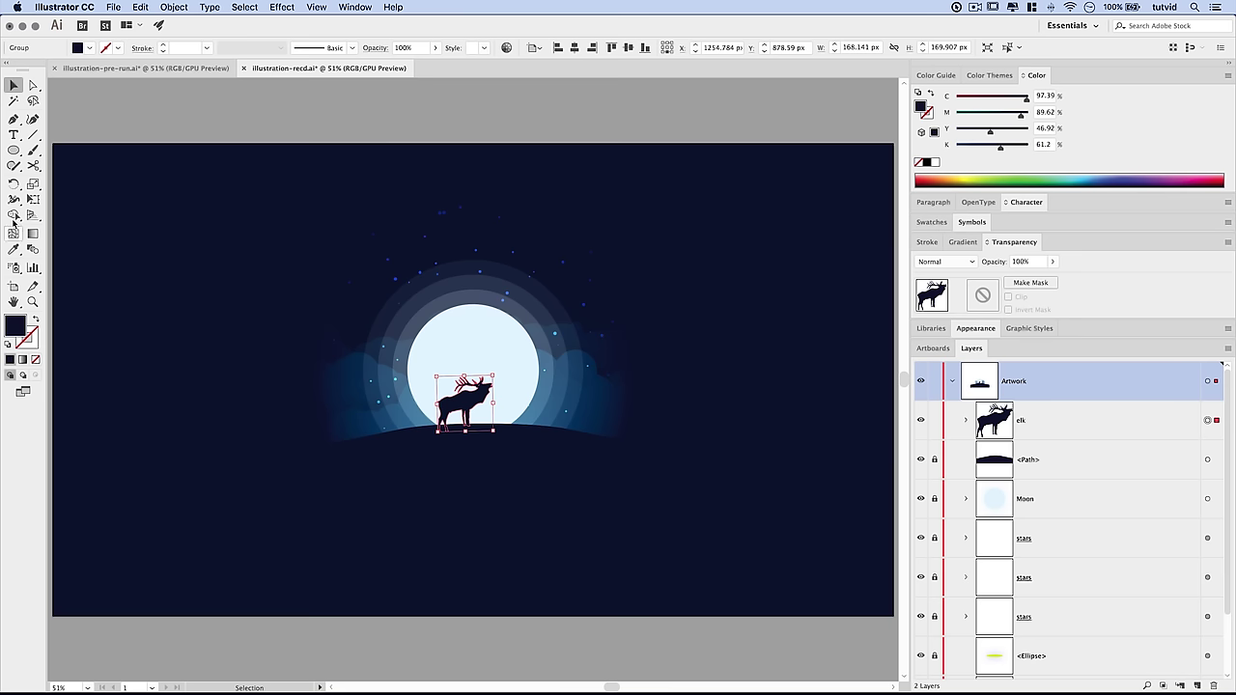
left_click(17, 249)
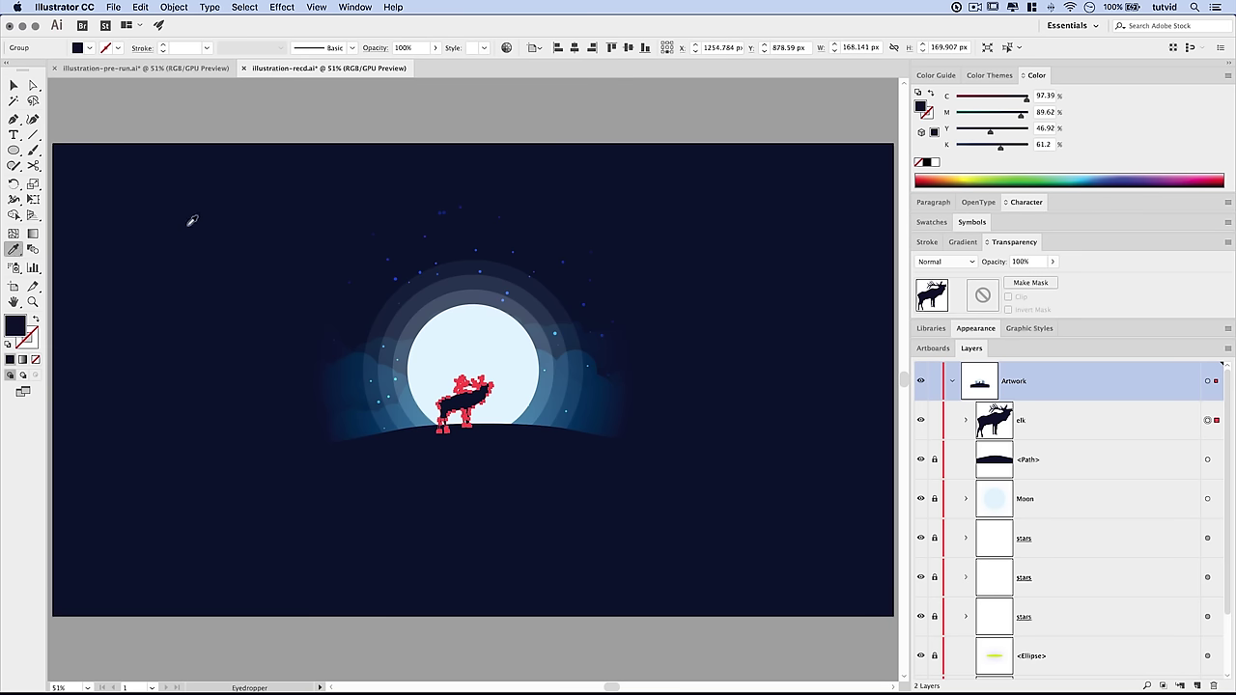
left_click(13, 85)
left_click(461, 520)
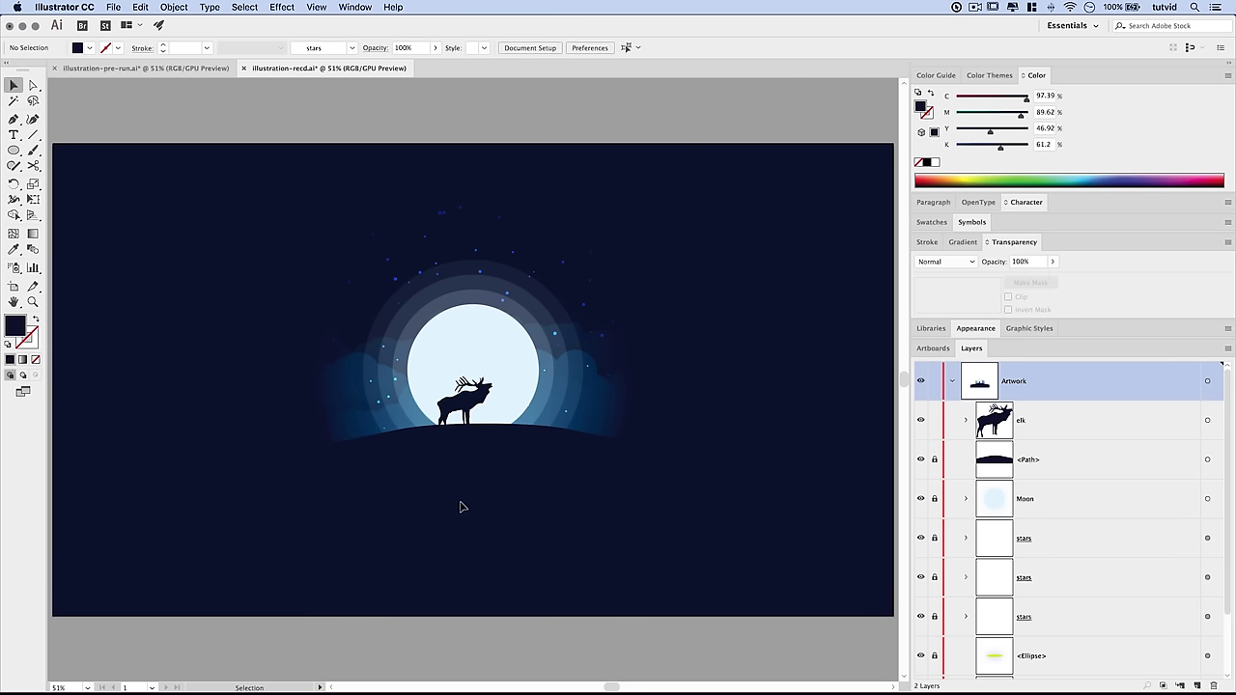